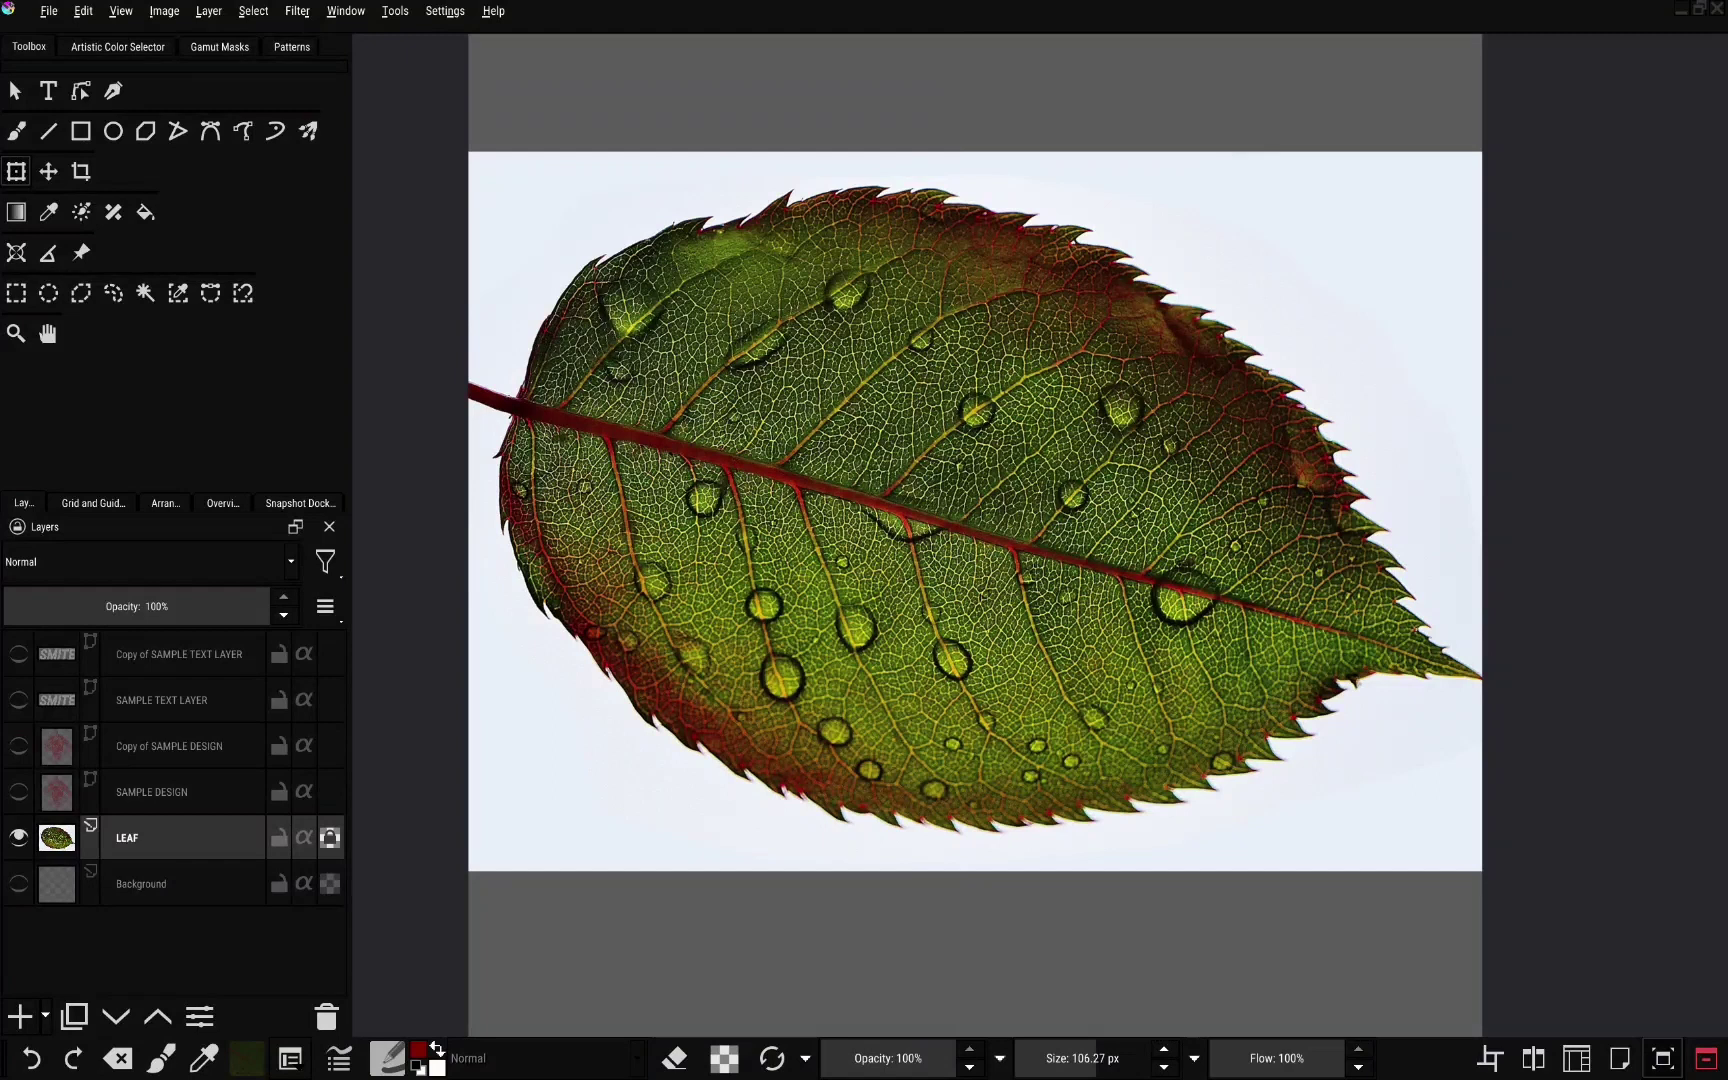
# Inspect the leaf image, briefly showing and hiding SAMPLE TEXT LAYER and Copy of SAMPLE DESIGN over it
pyautogui.scroll(4, 957, 490)
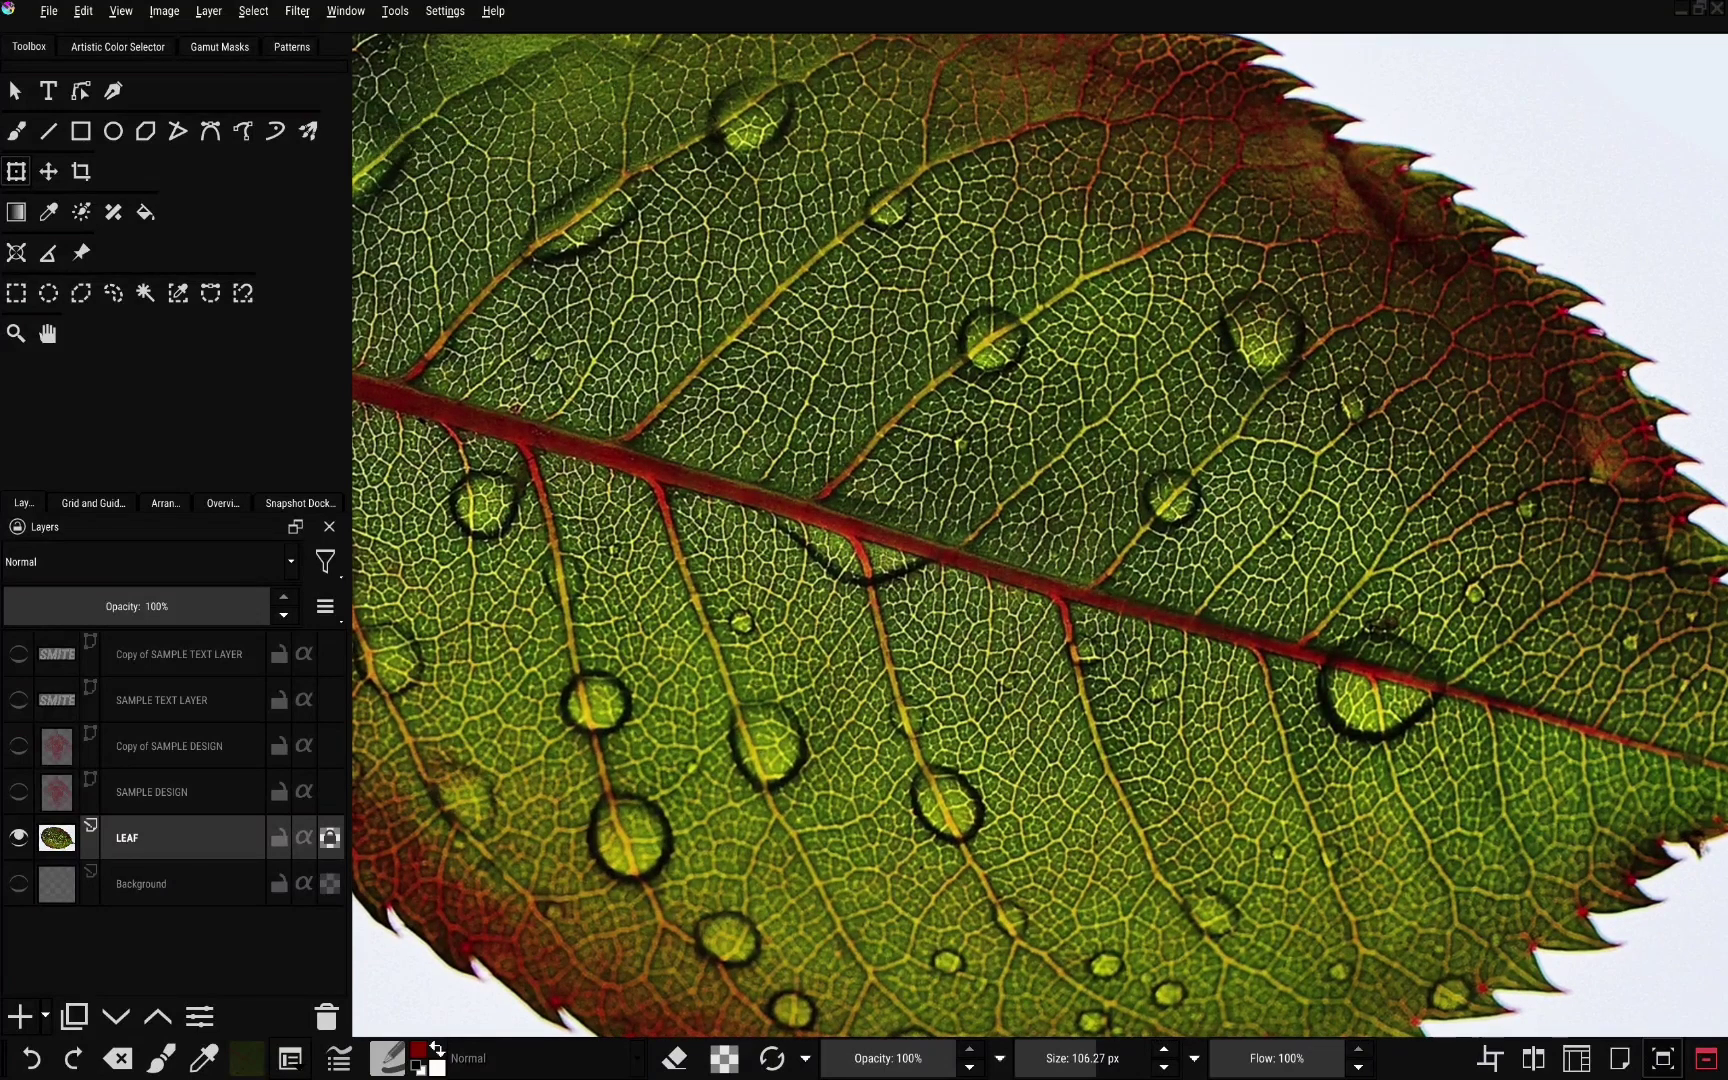
pyautogui.scroll(-4, 957, 490)
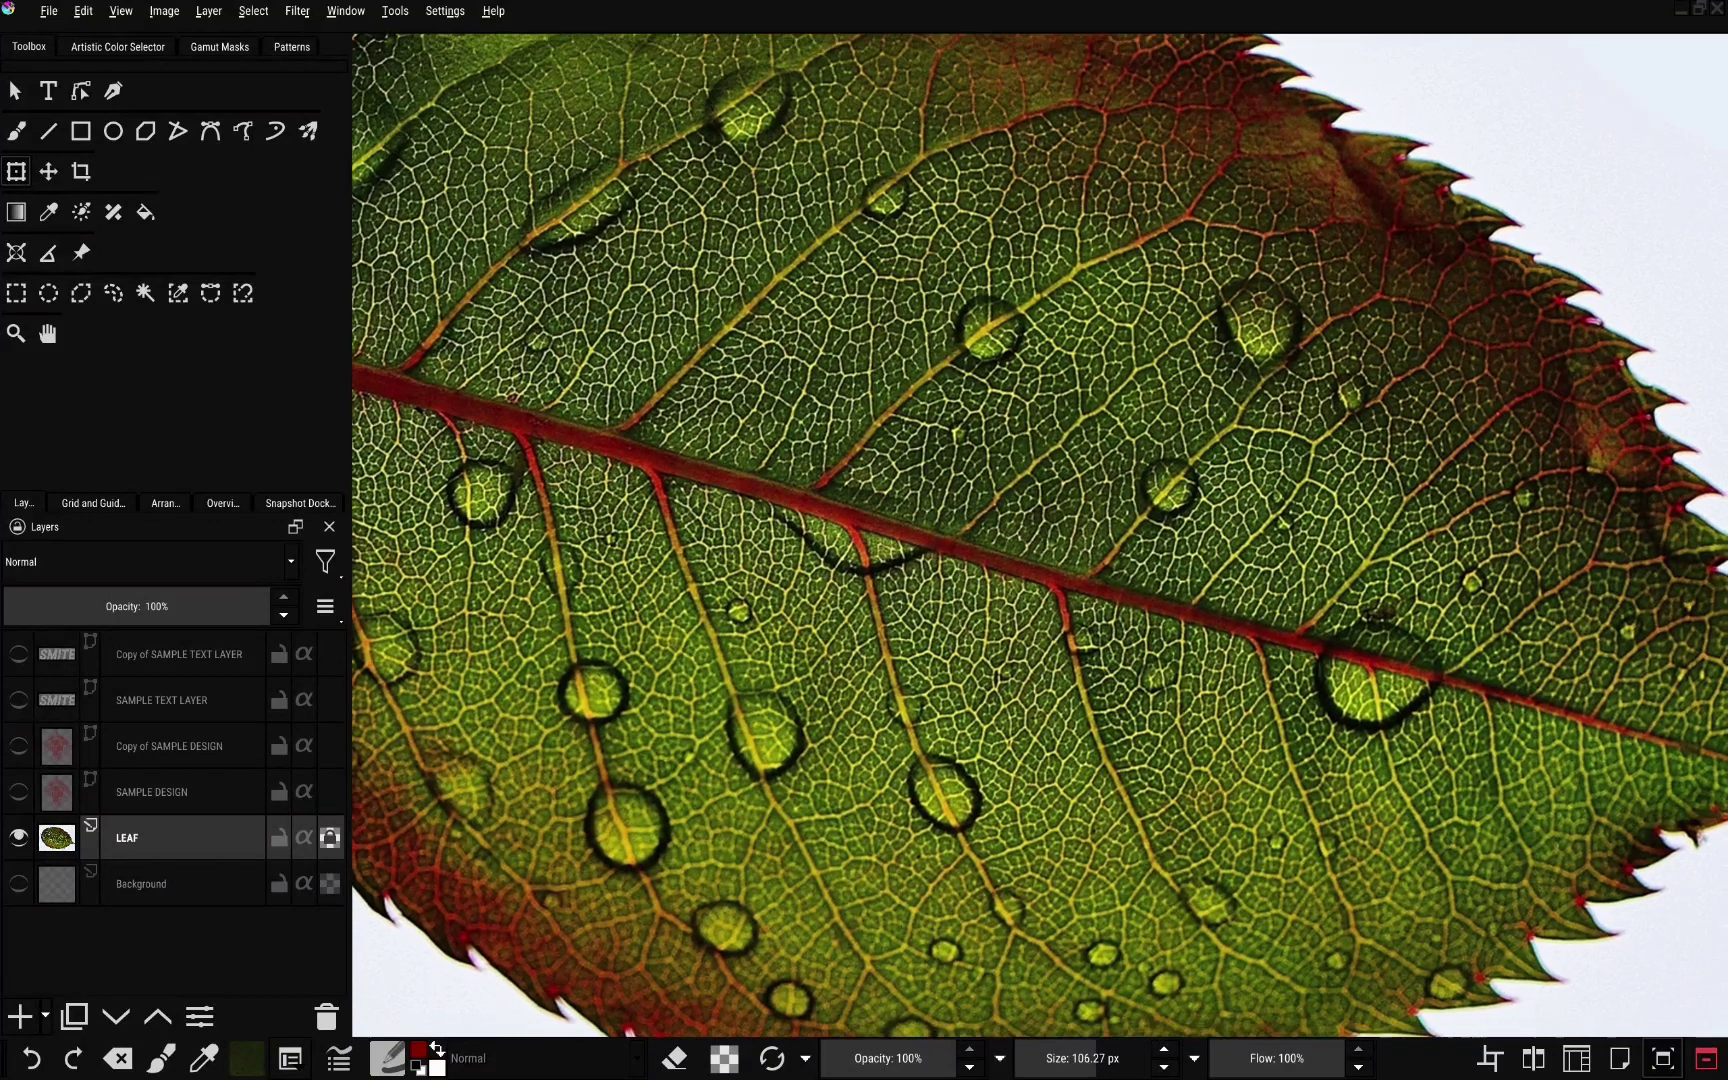
pyautogui.scroll(-1, 998, 474)
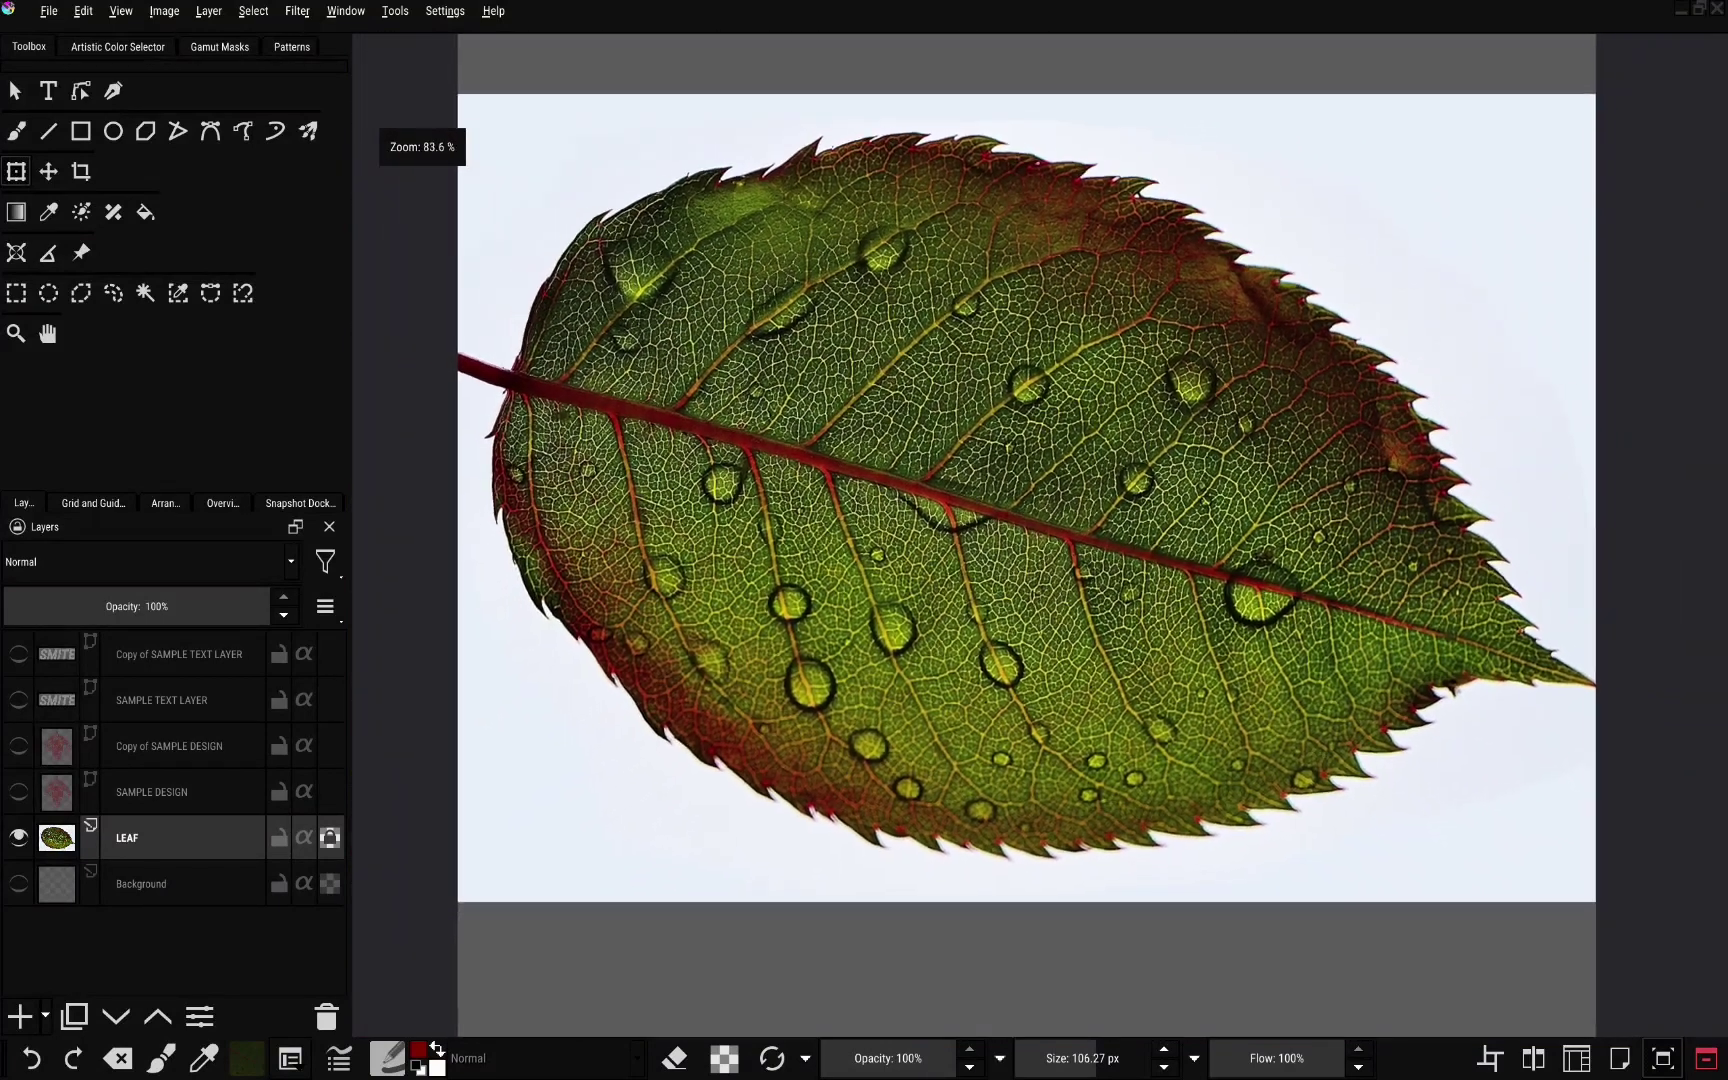
pyautogui.click(18, 700)
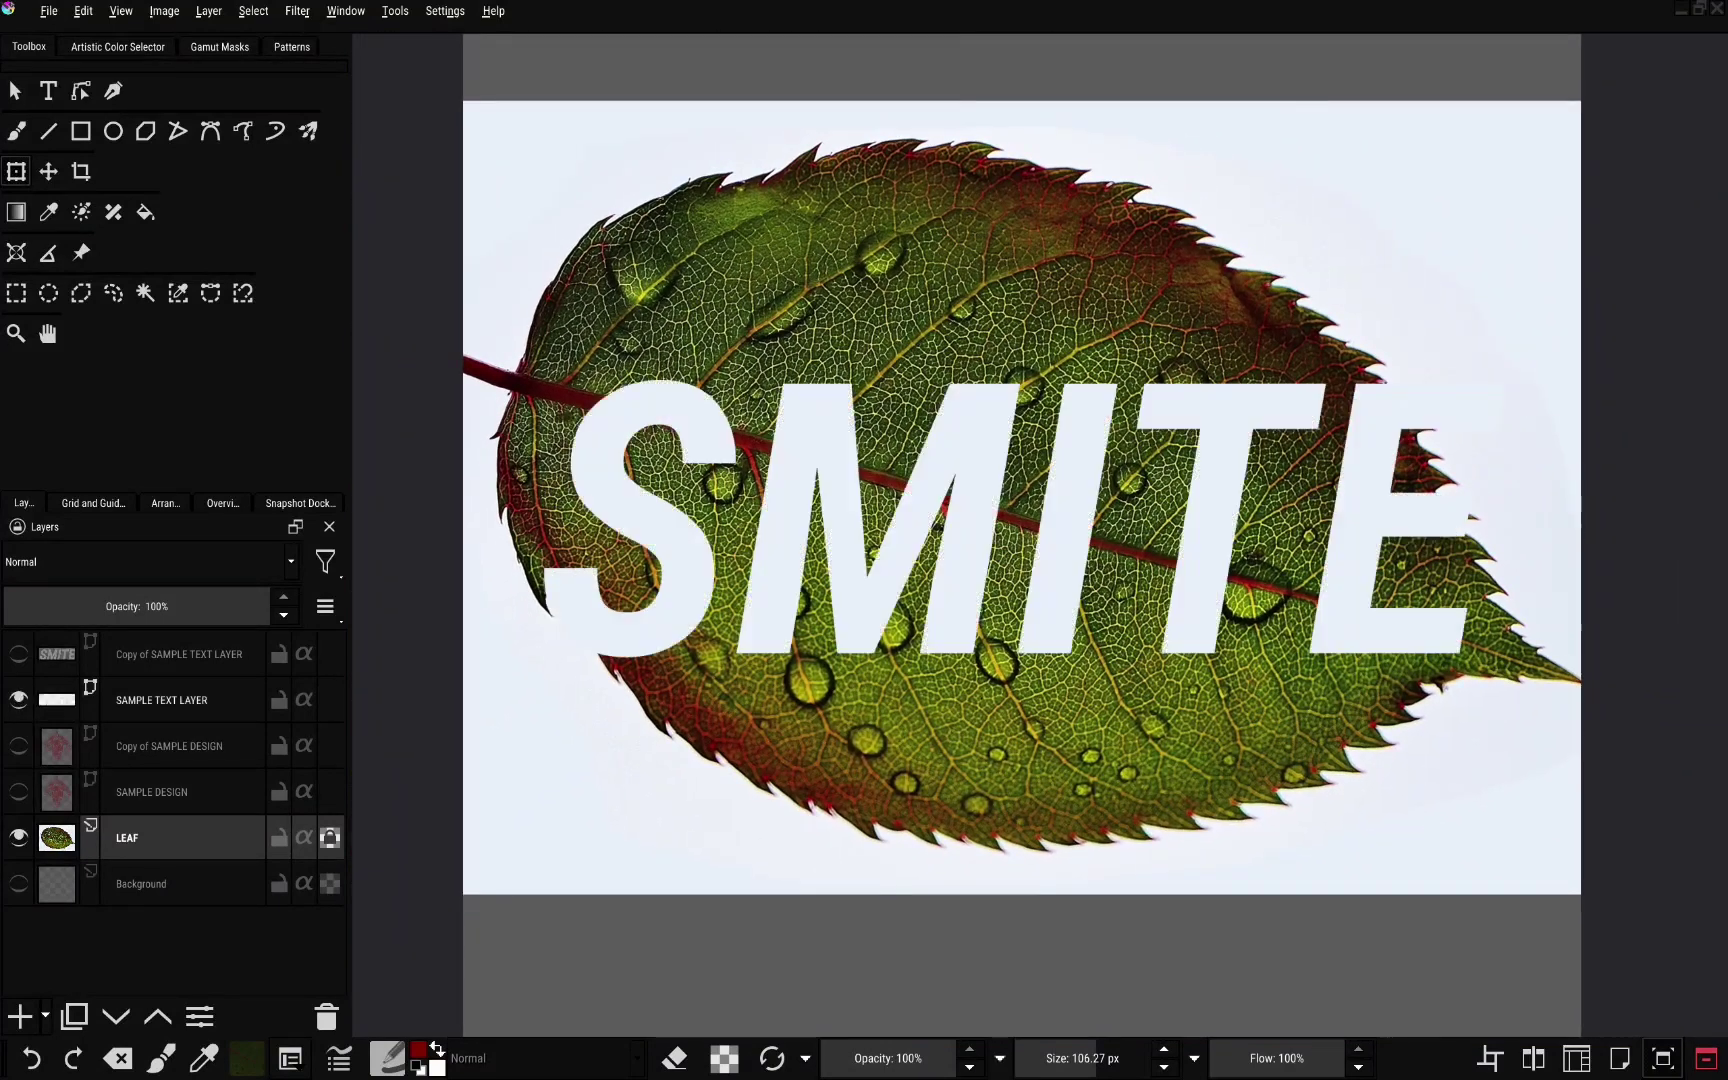
pyautogui.click(161, 700)
pyautogui.click(18, 700)
pyautogui.click(18, 746)
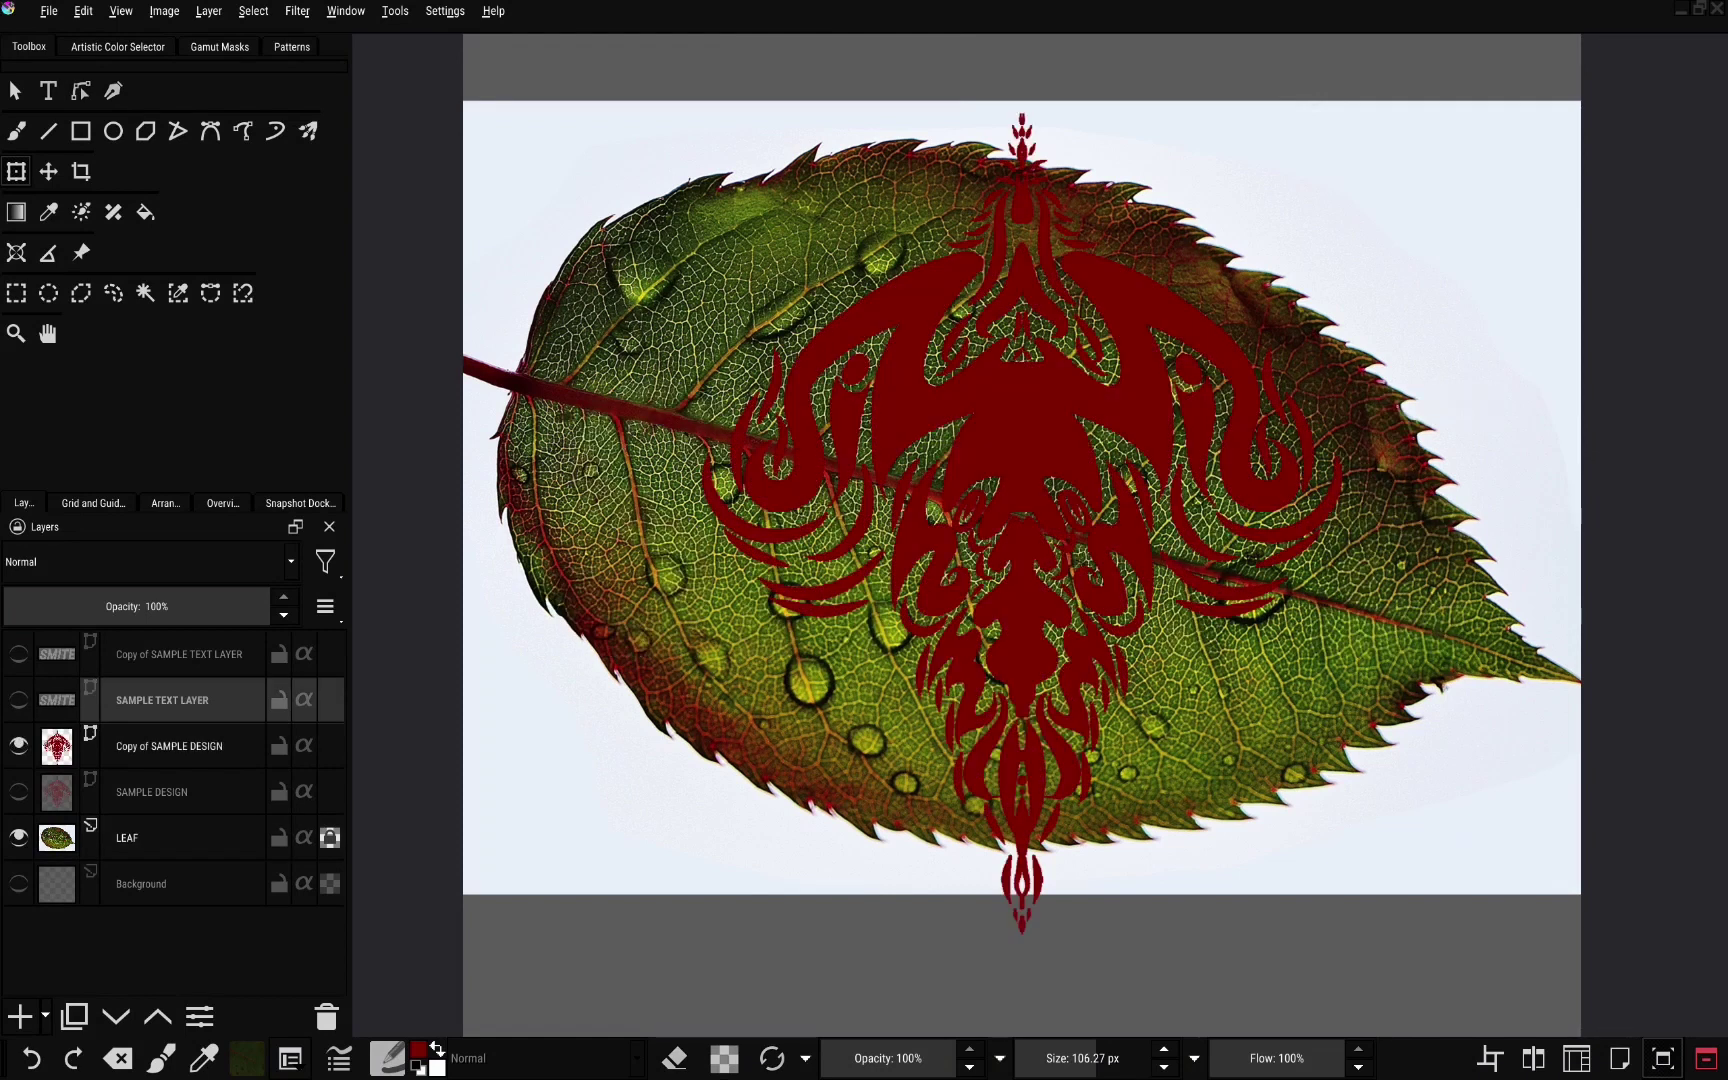
pyautogui.click(18, 745)
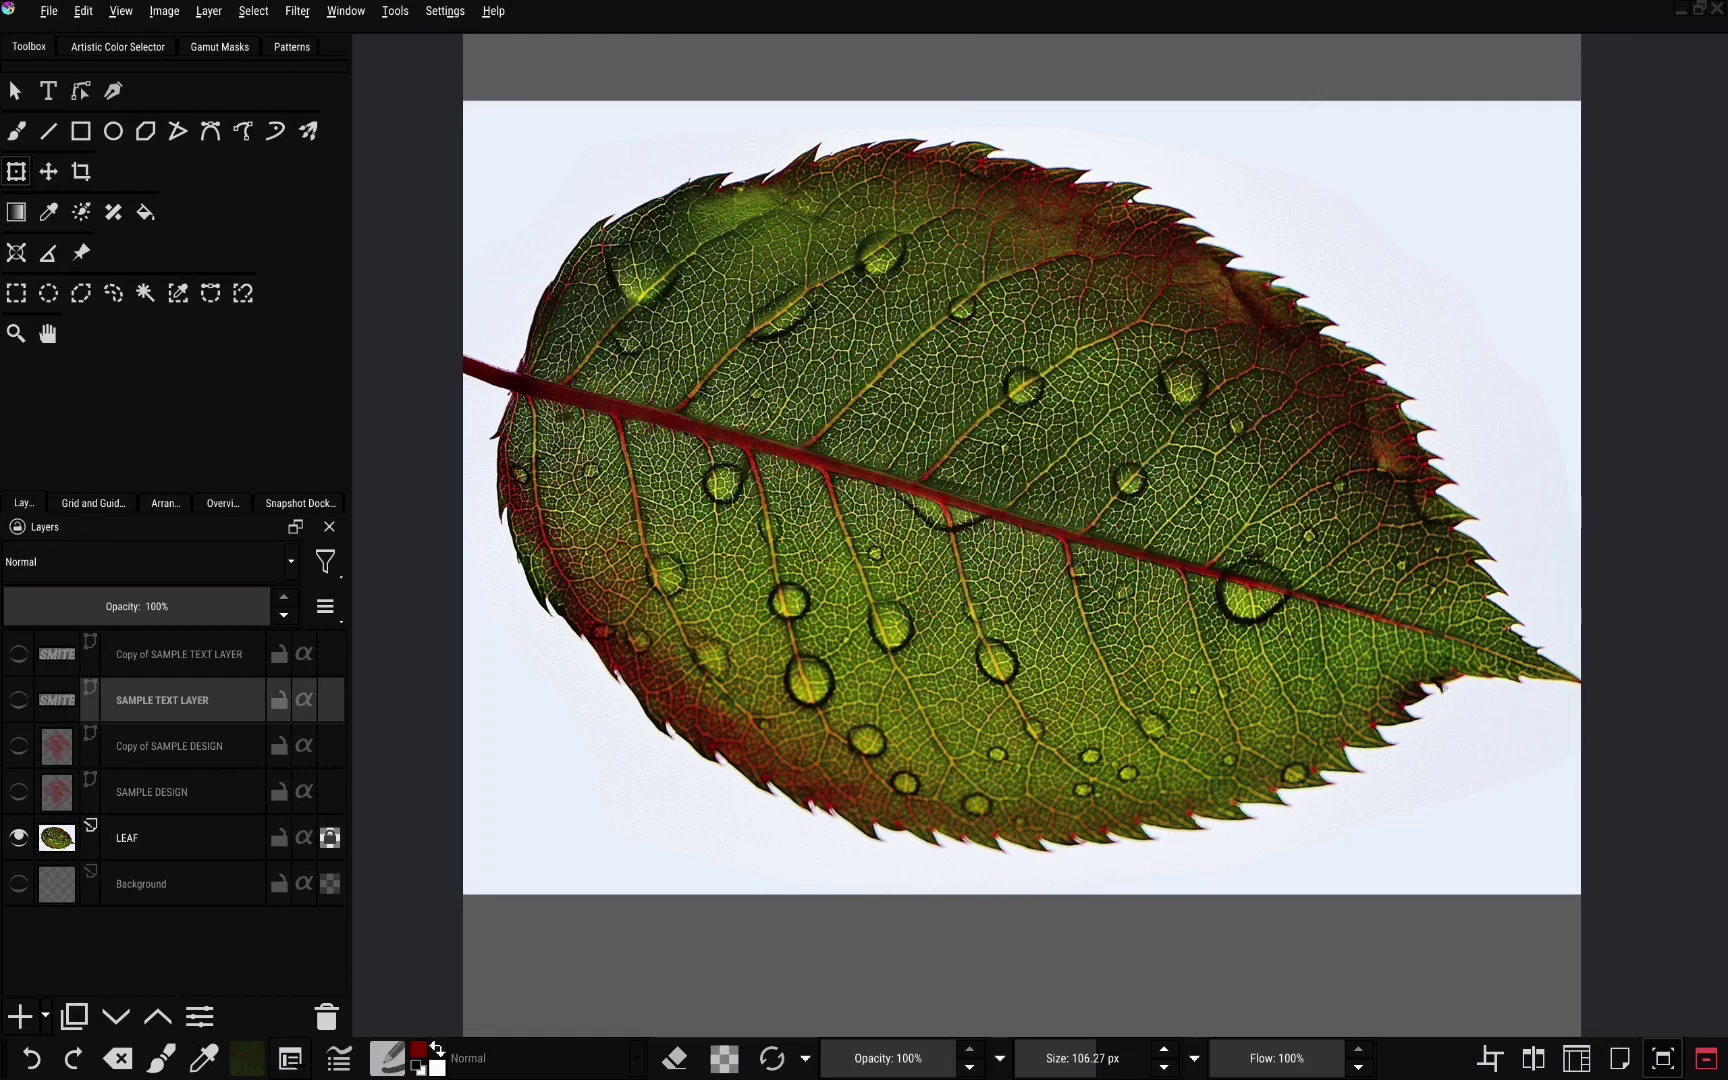
pyautogui.scroll(-2, 768, 677)
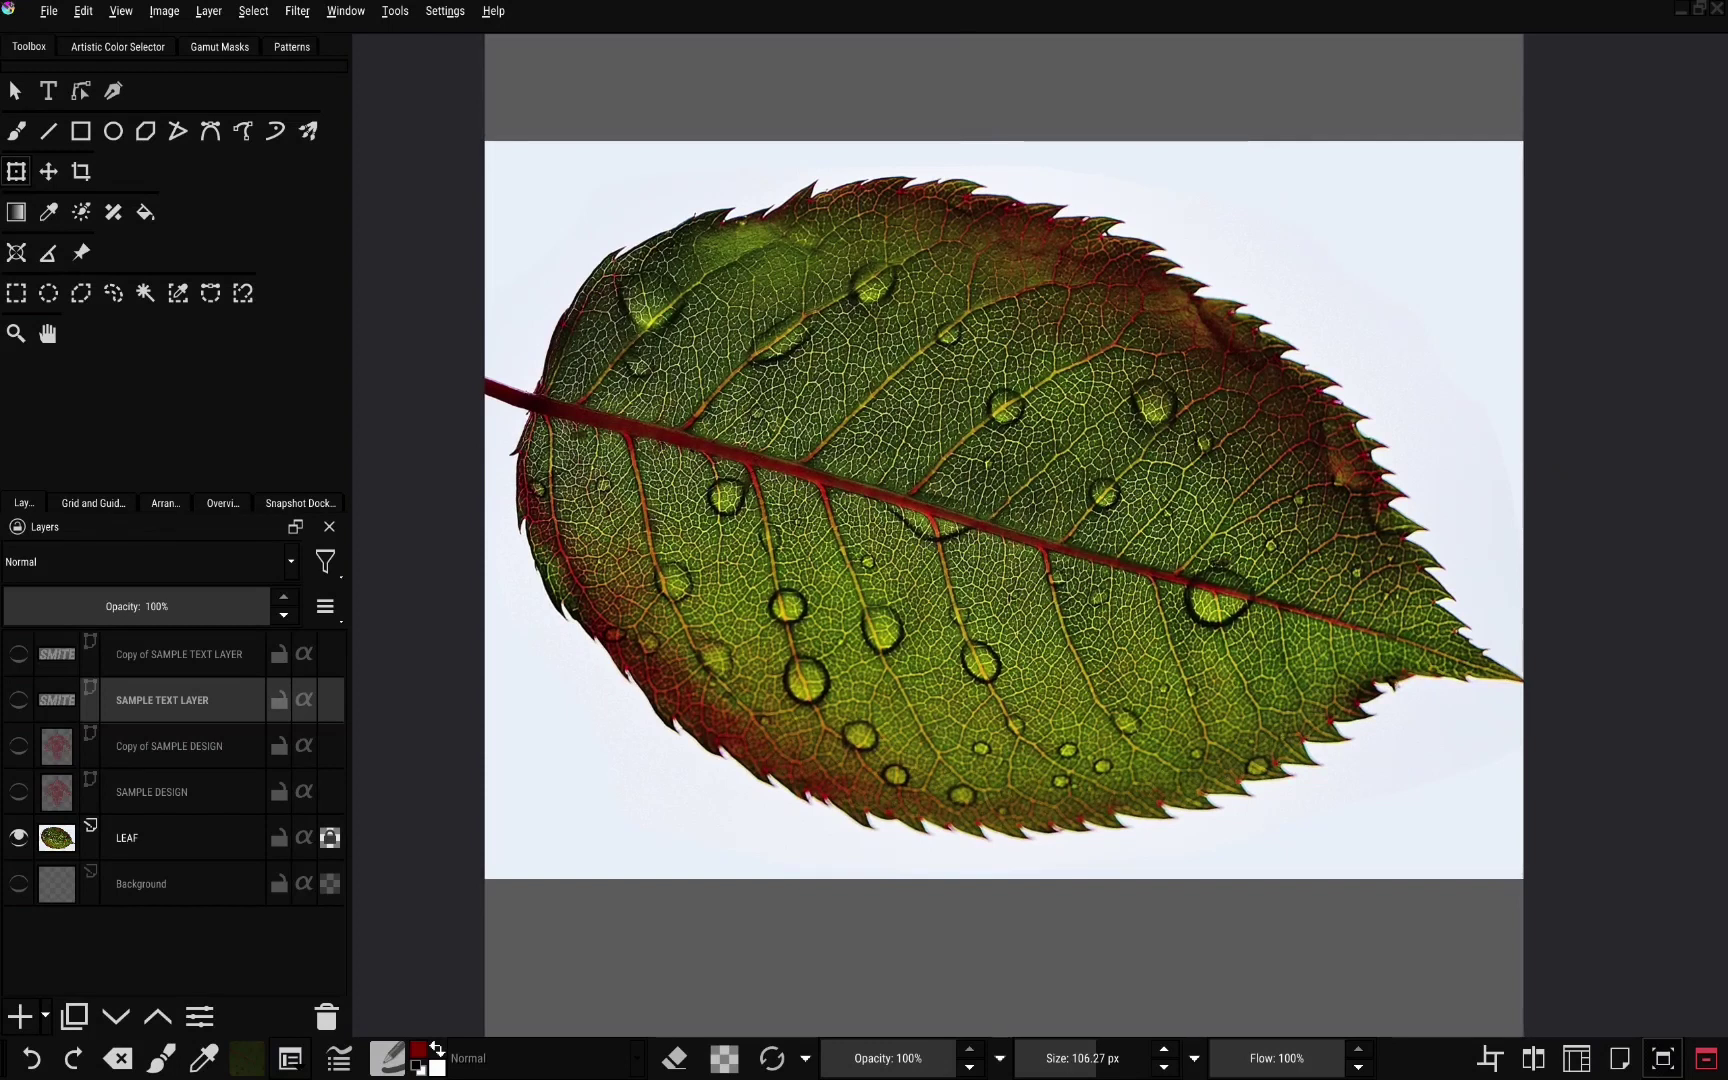
# Add a Desaturate filter mask to the LEAF layer using the Lightness method
pyautogui.click(180, 838)
pyautogui.rightClick(158, 840)
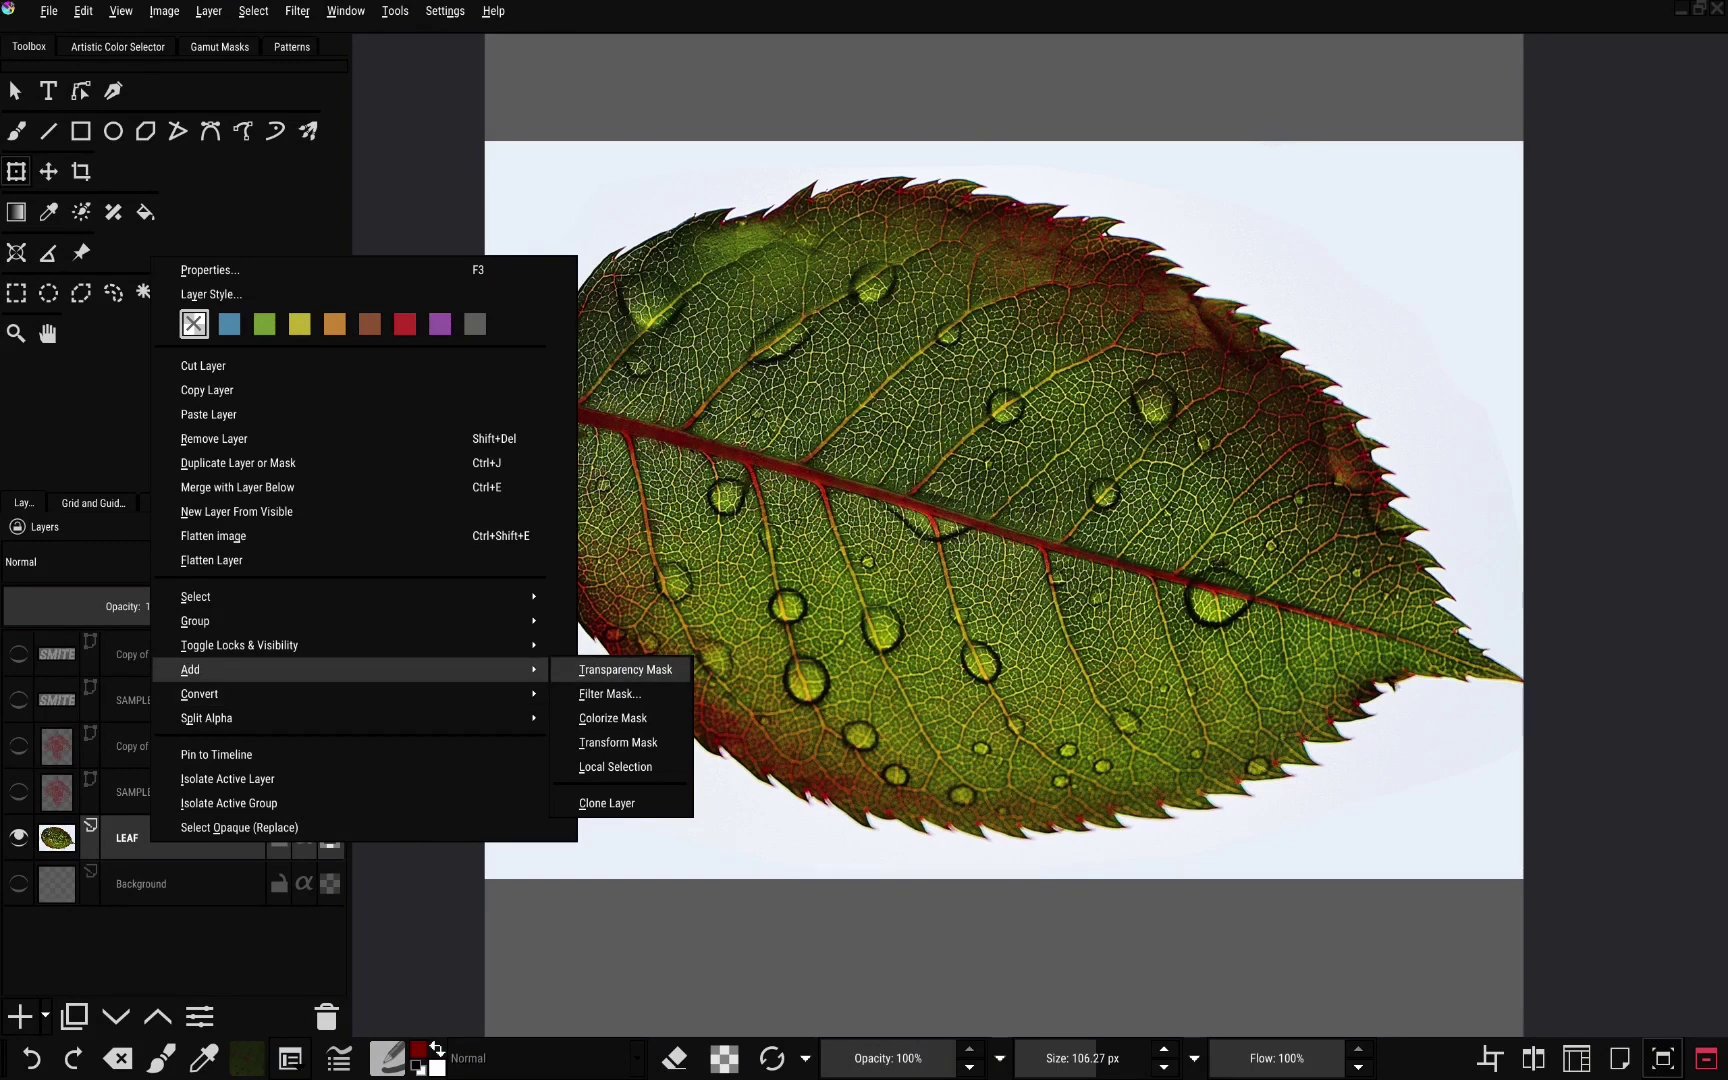
pyautogui.click(610, 693)
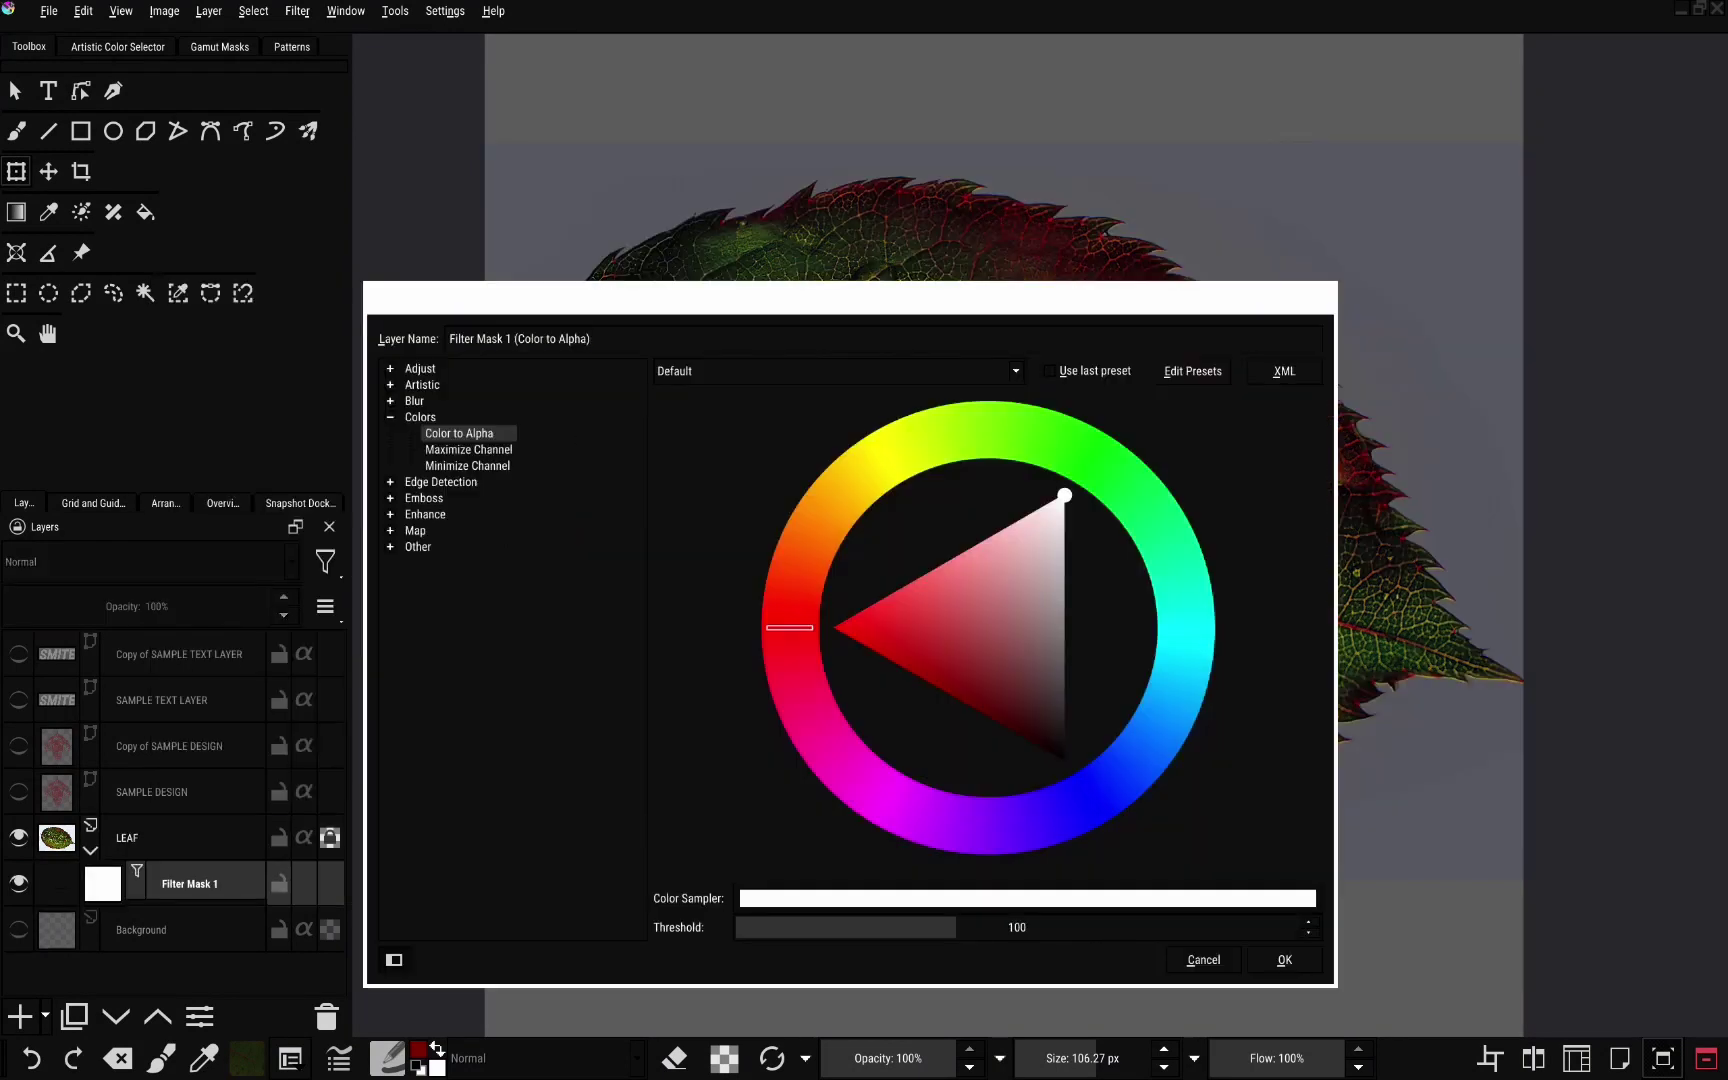
pyautogui.click(390, 369)
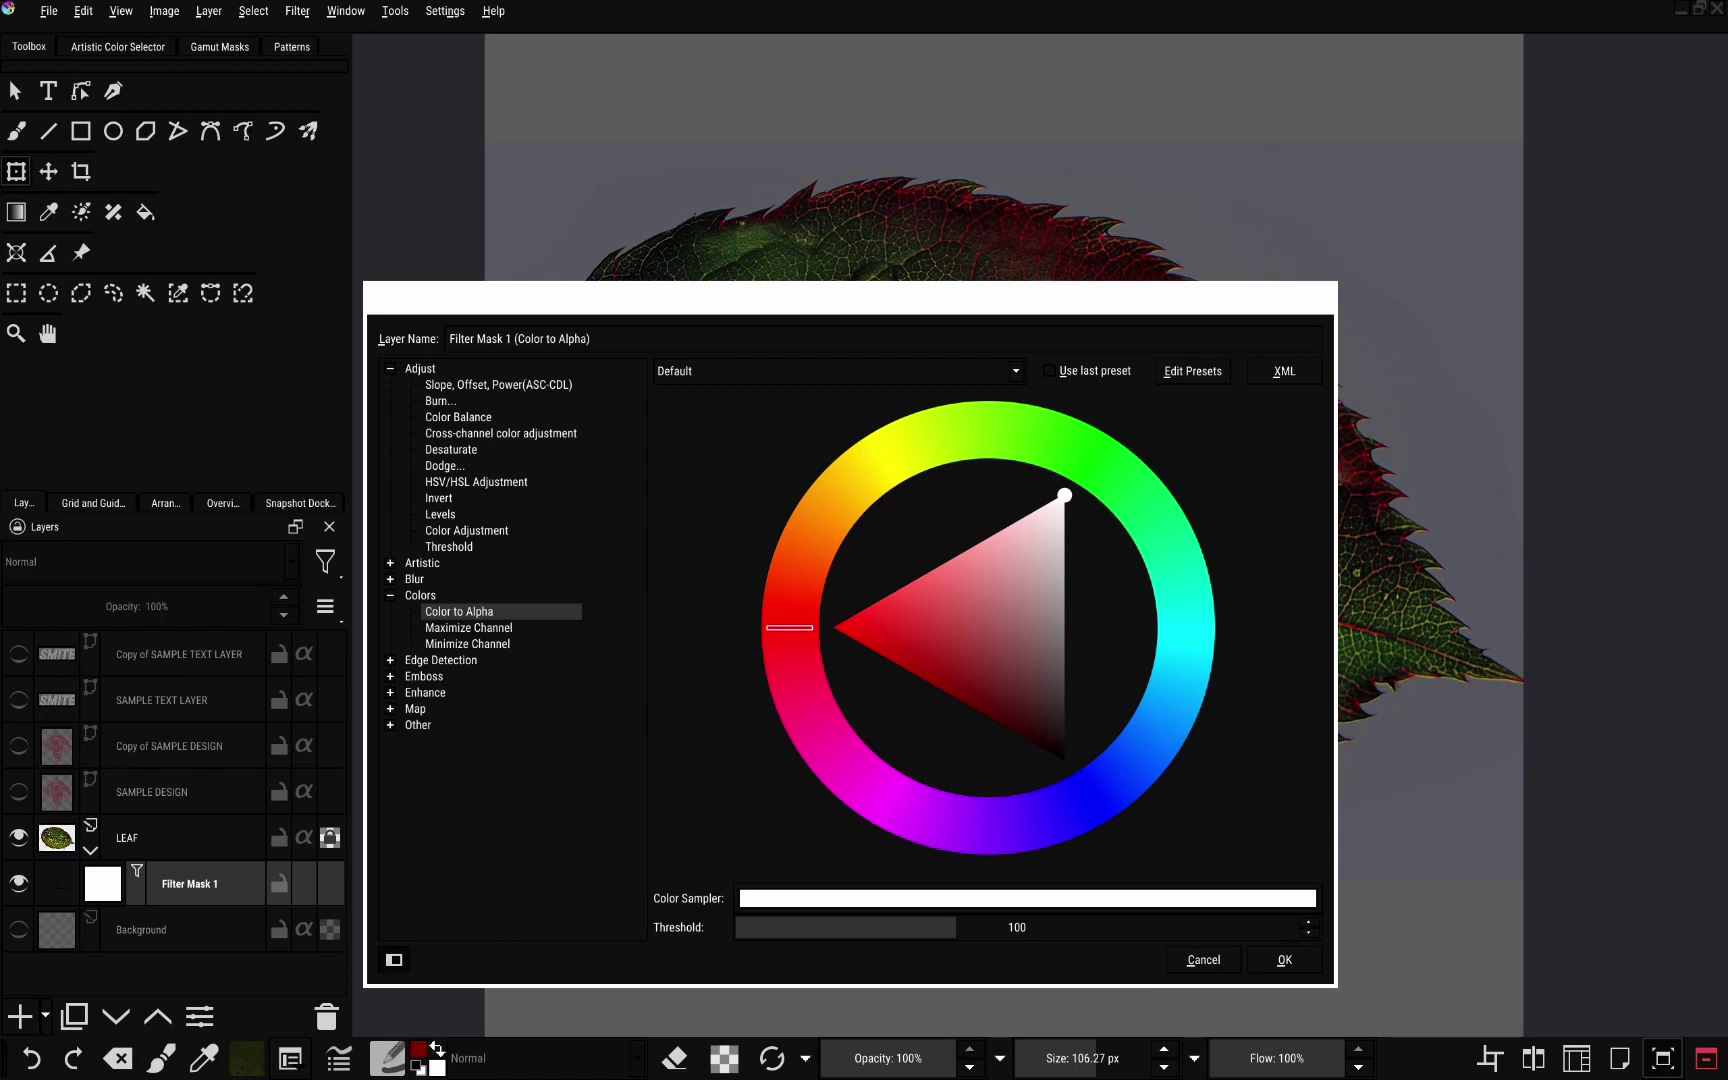
pyautogui.click(451, 450)
pyautogui.moveTo(850, 298); pyautogui.dragTo(1062, 252)
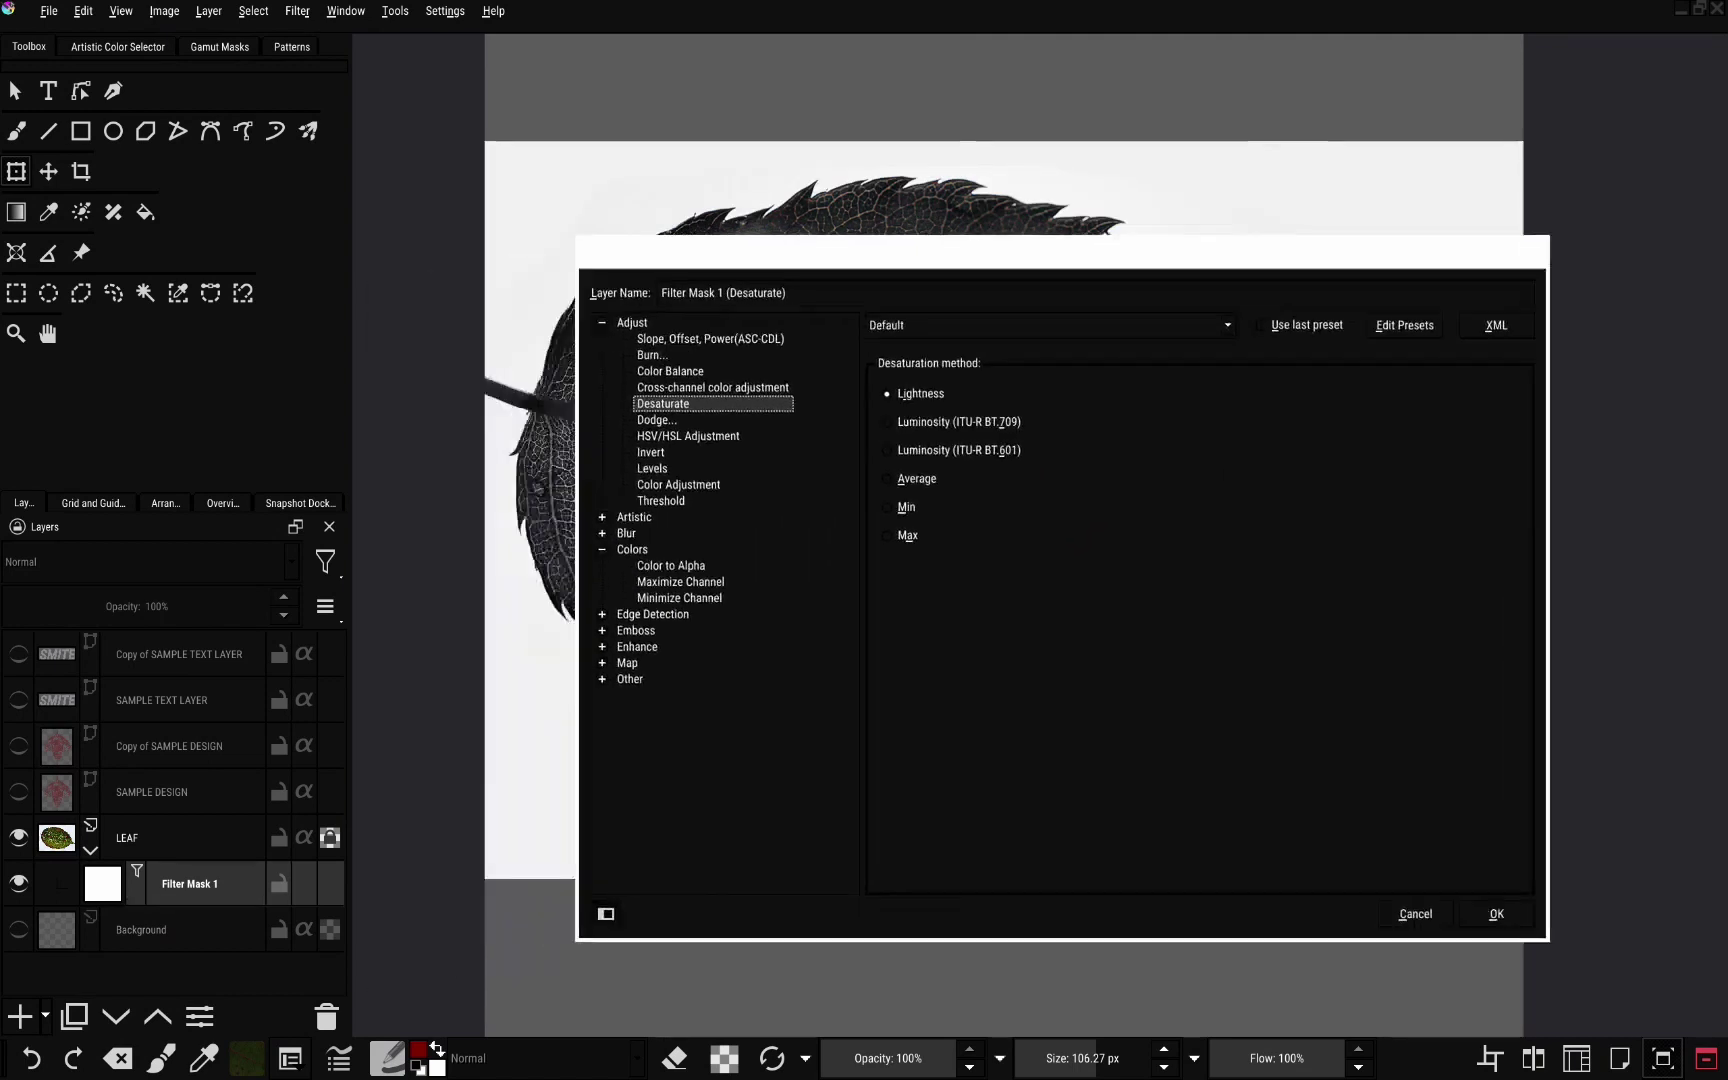
pyautogui.click(1512, 890)
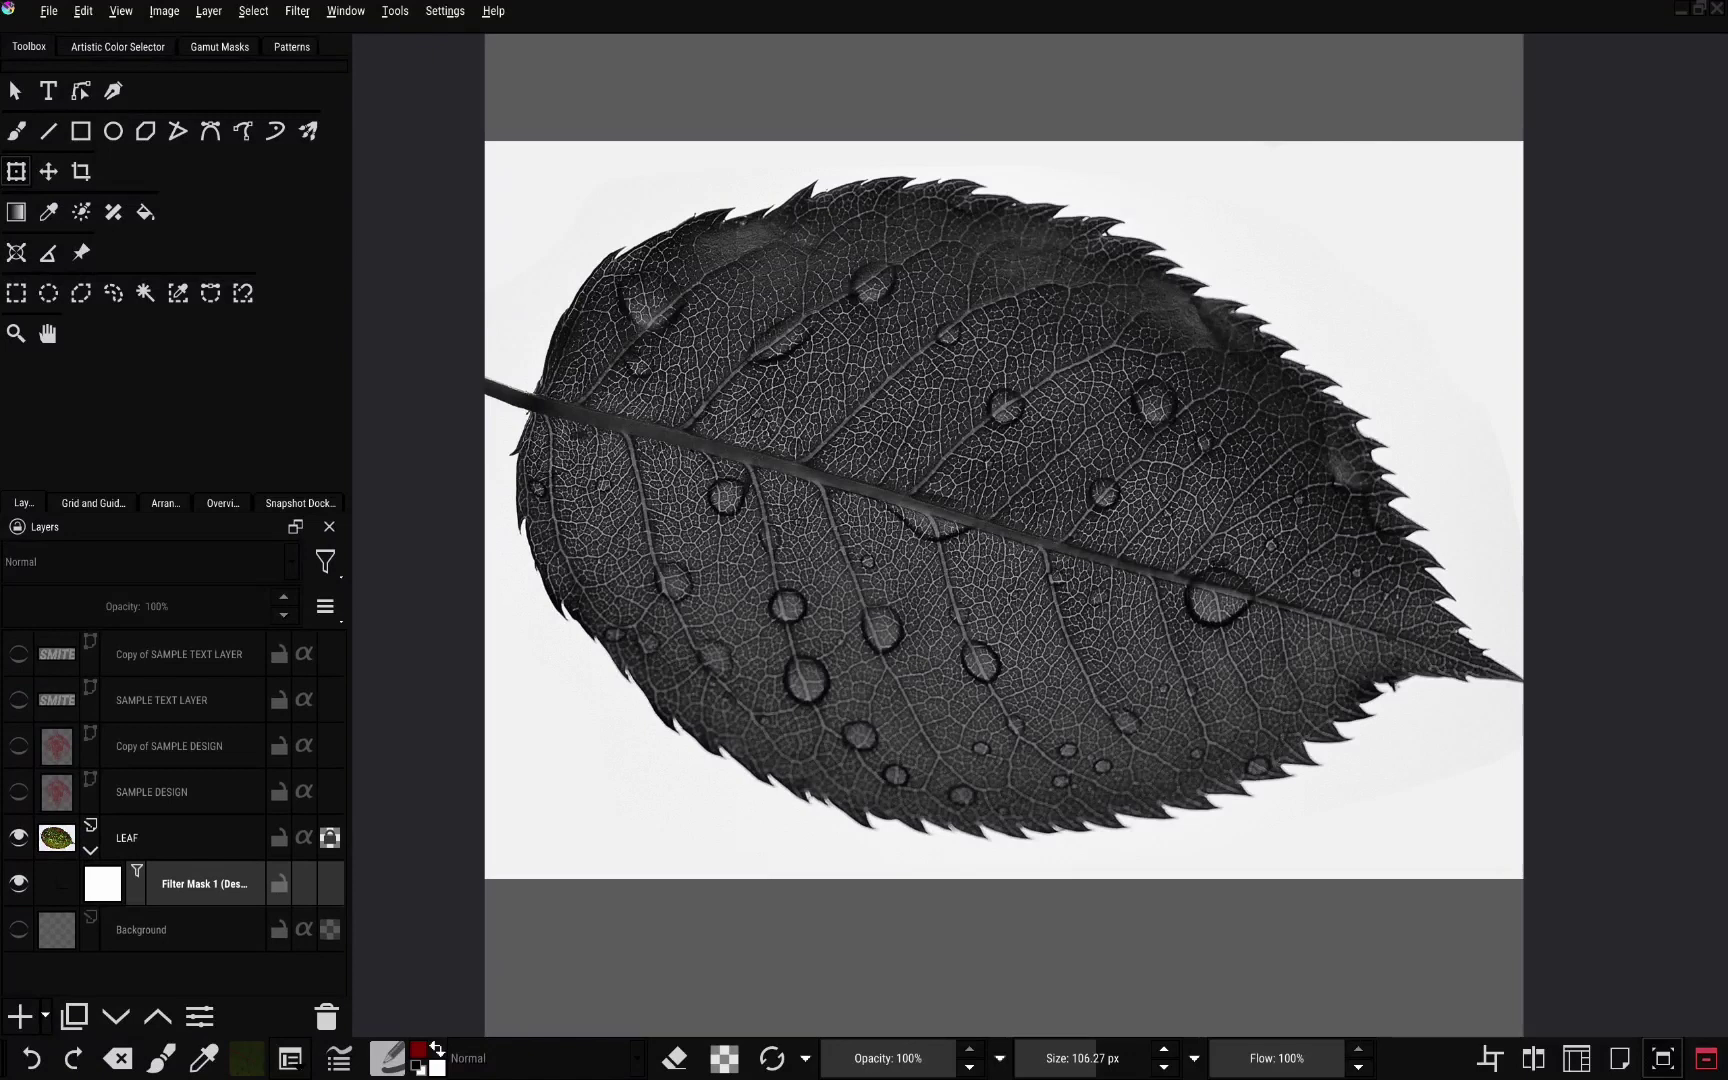
# Add a second filter mask to the LEAF layer using the Levels filter with its default settings
pyautogui.rightClick(178, 838)
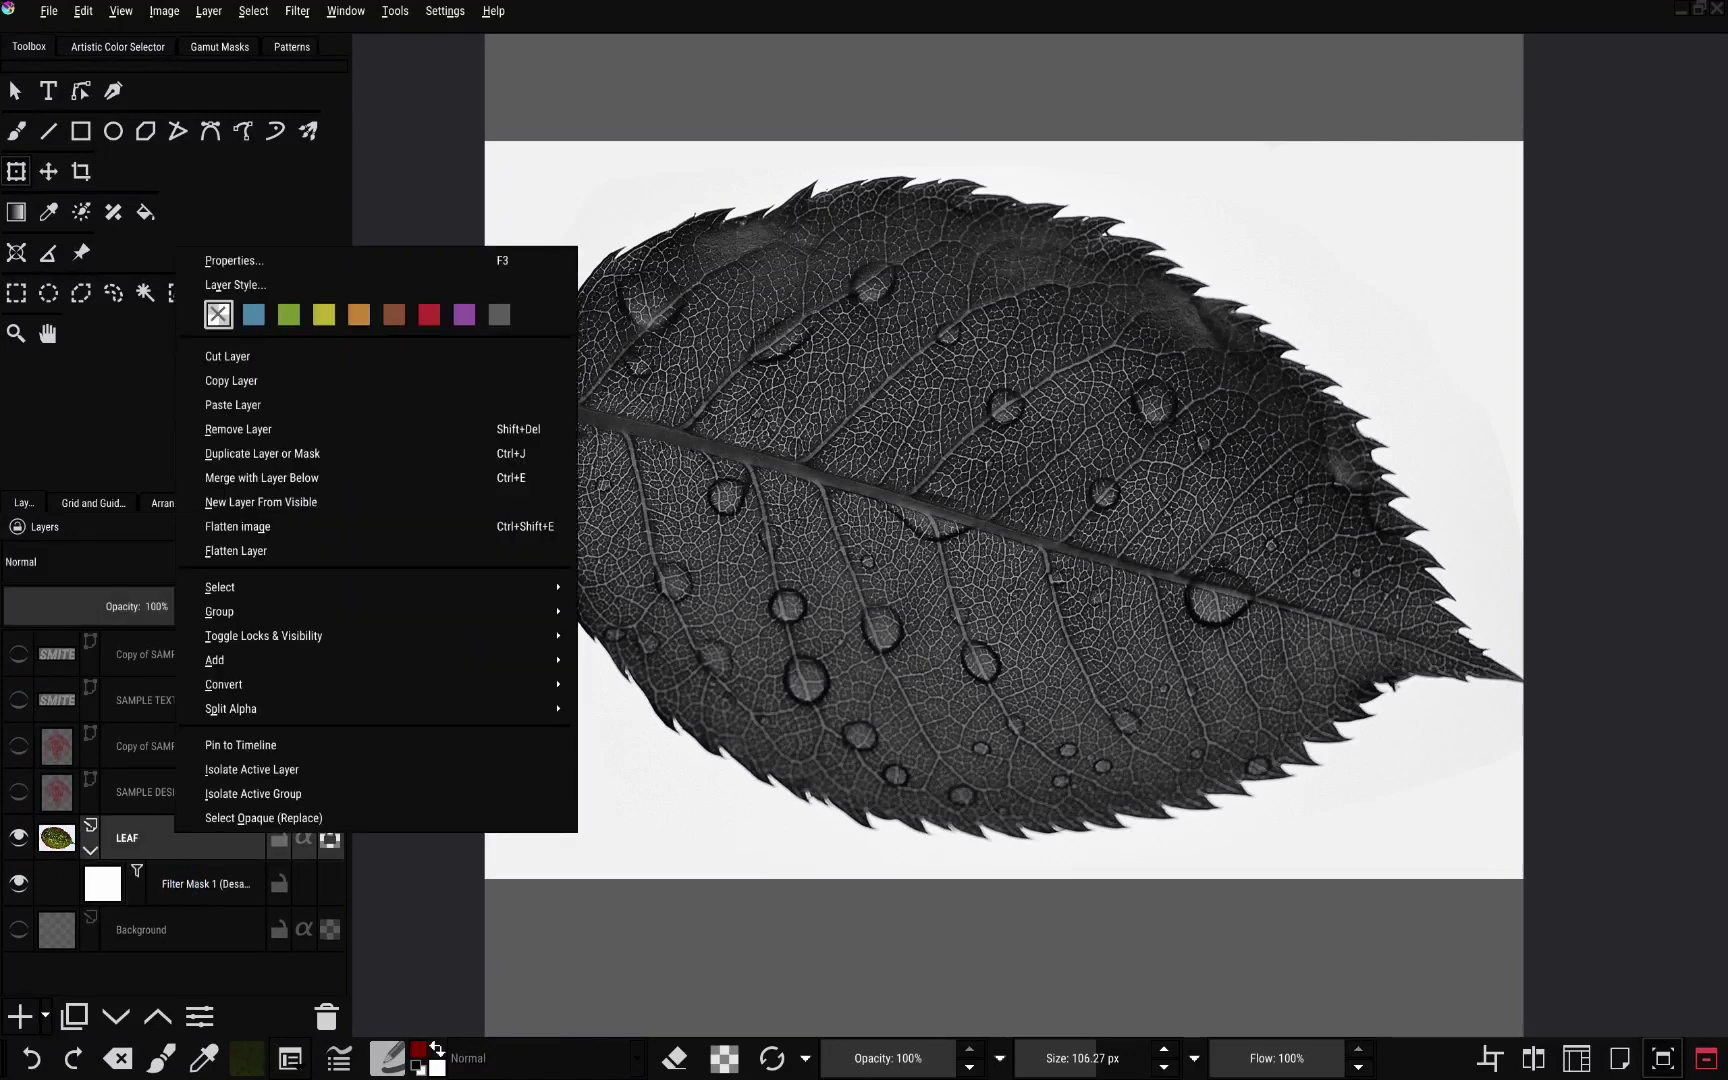
pyautogui.click(131, 840)
pyautogui.rightClick(130, 839)
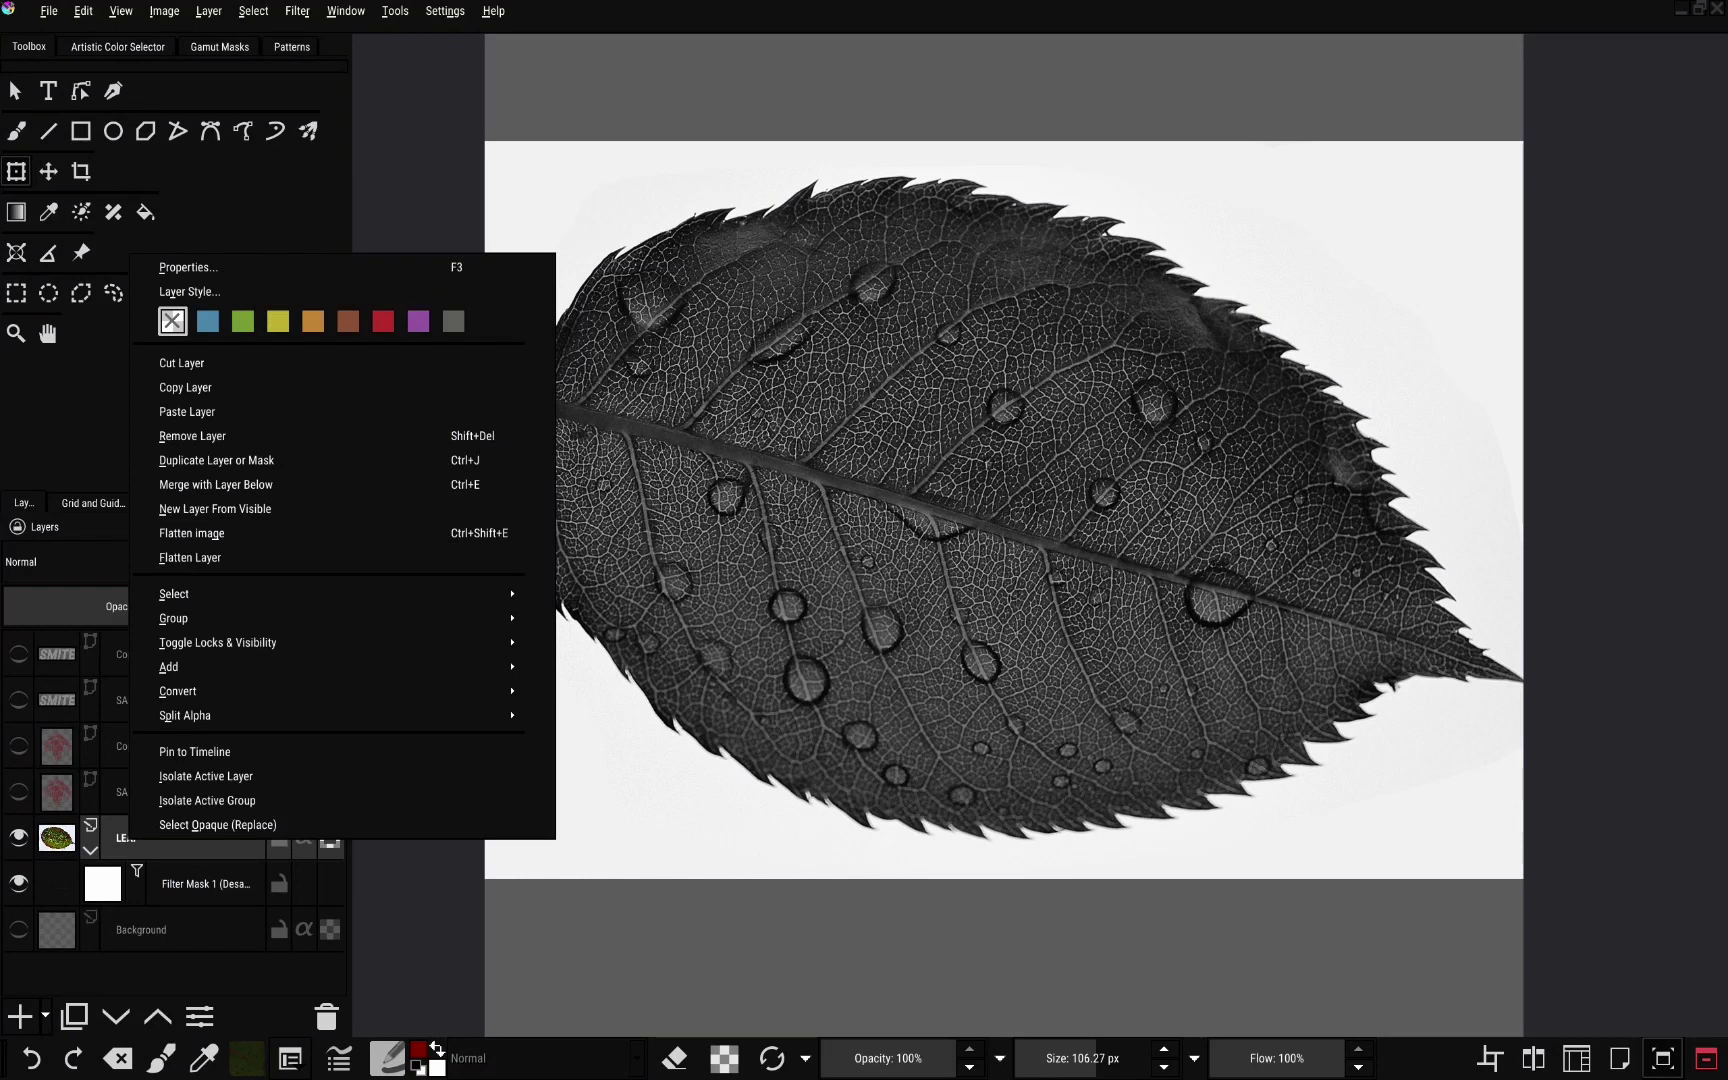
pyautogui.moveTo(470, 667)
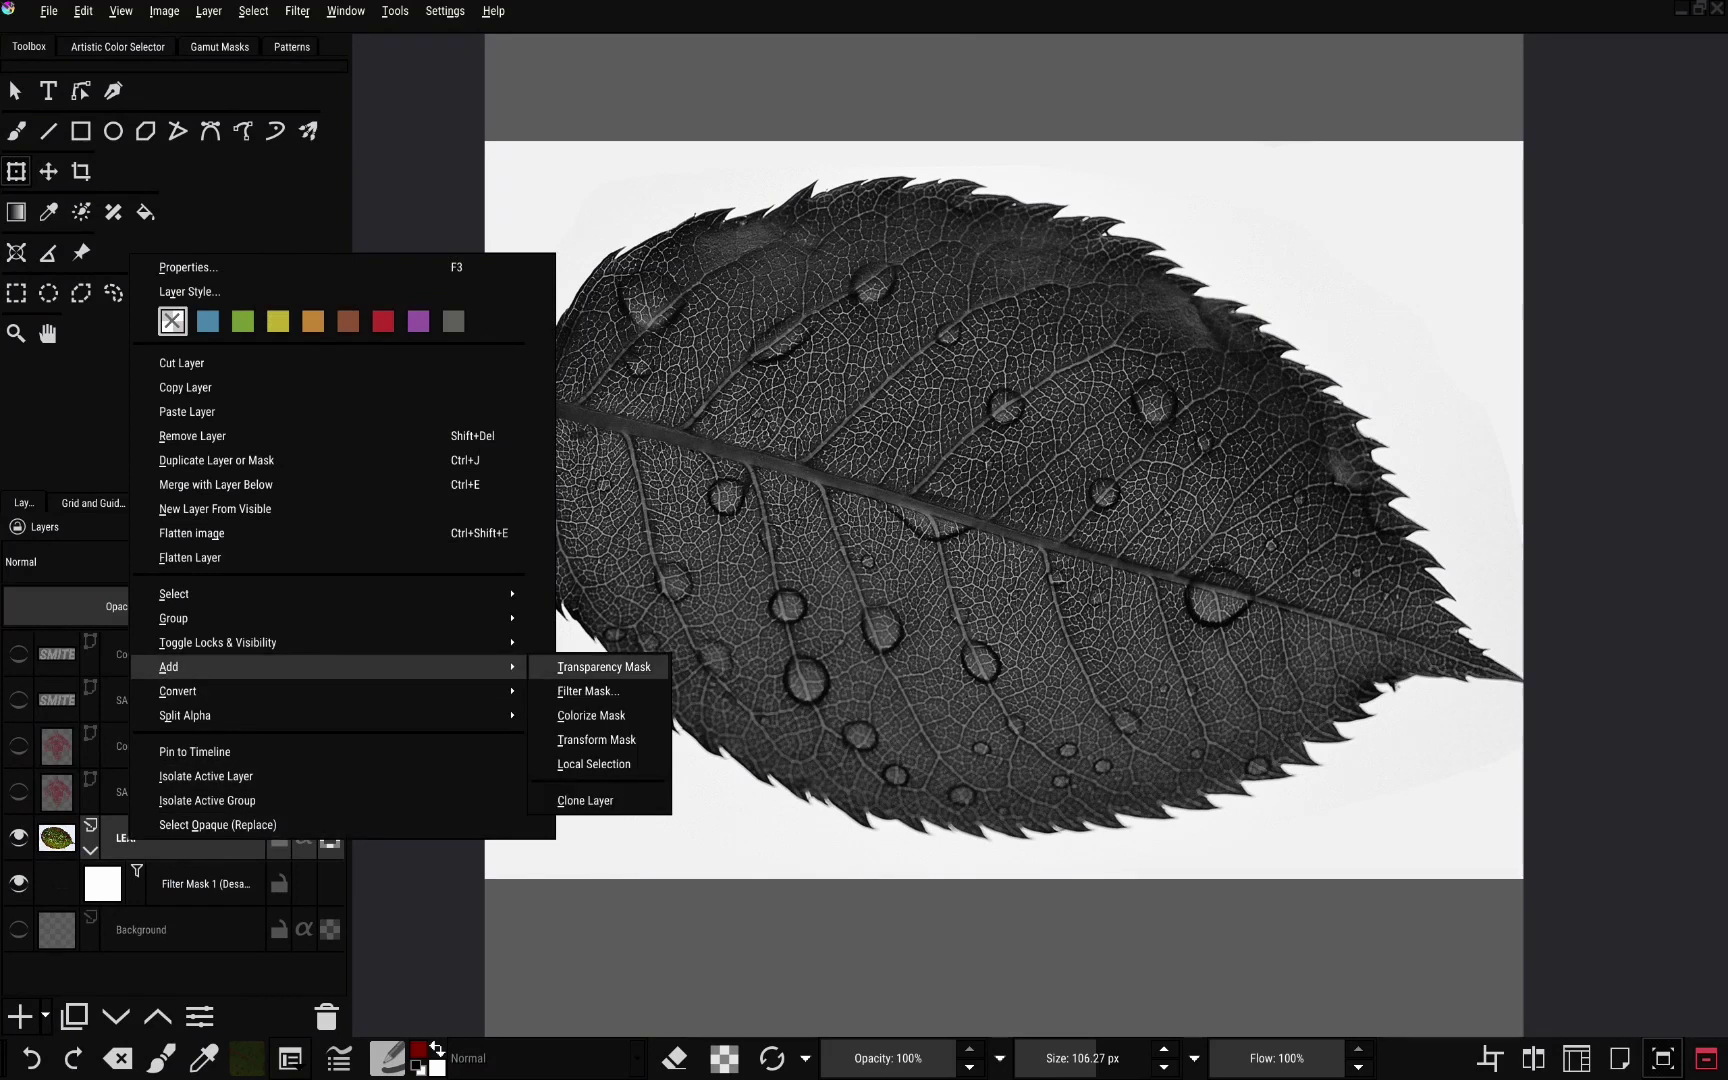
pyautogui.click(590, 691)
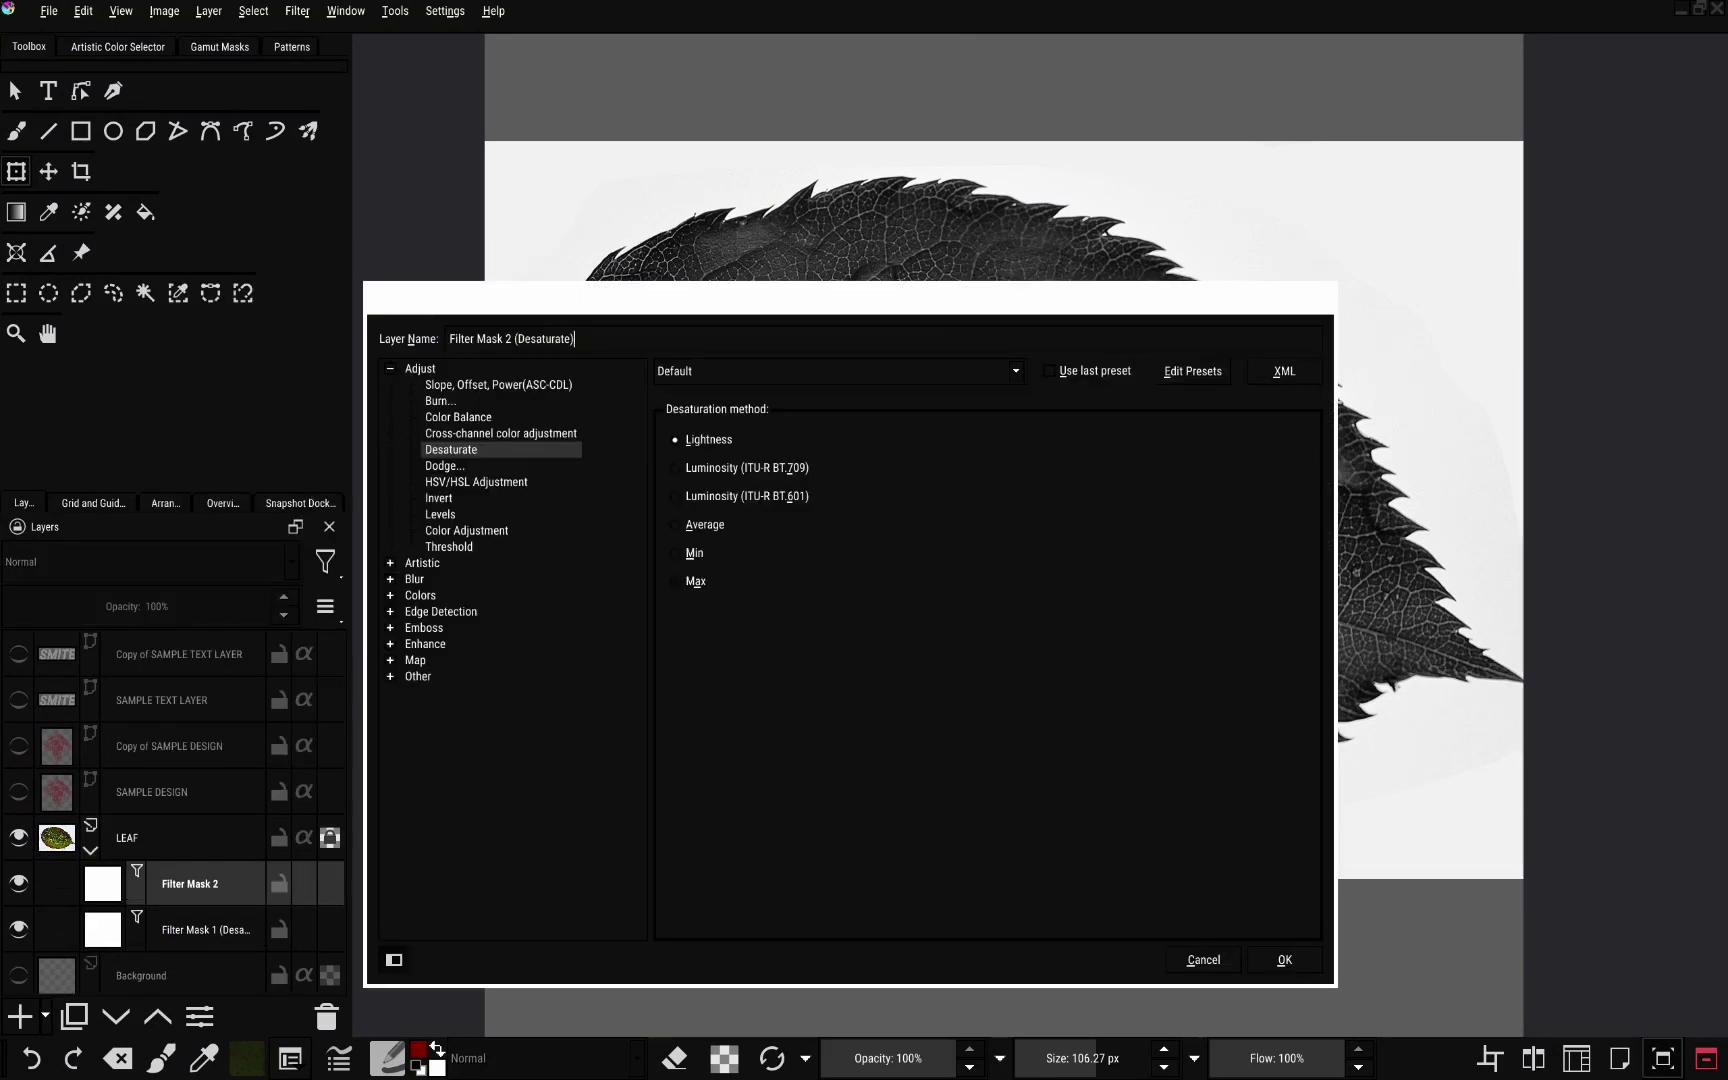
pyautogui.click(440, 514)
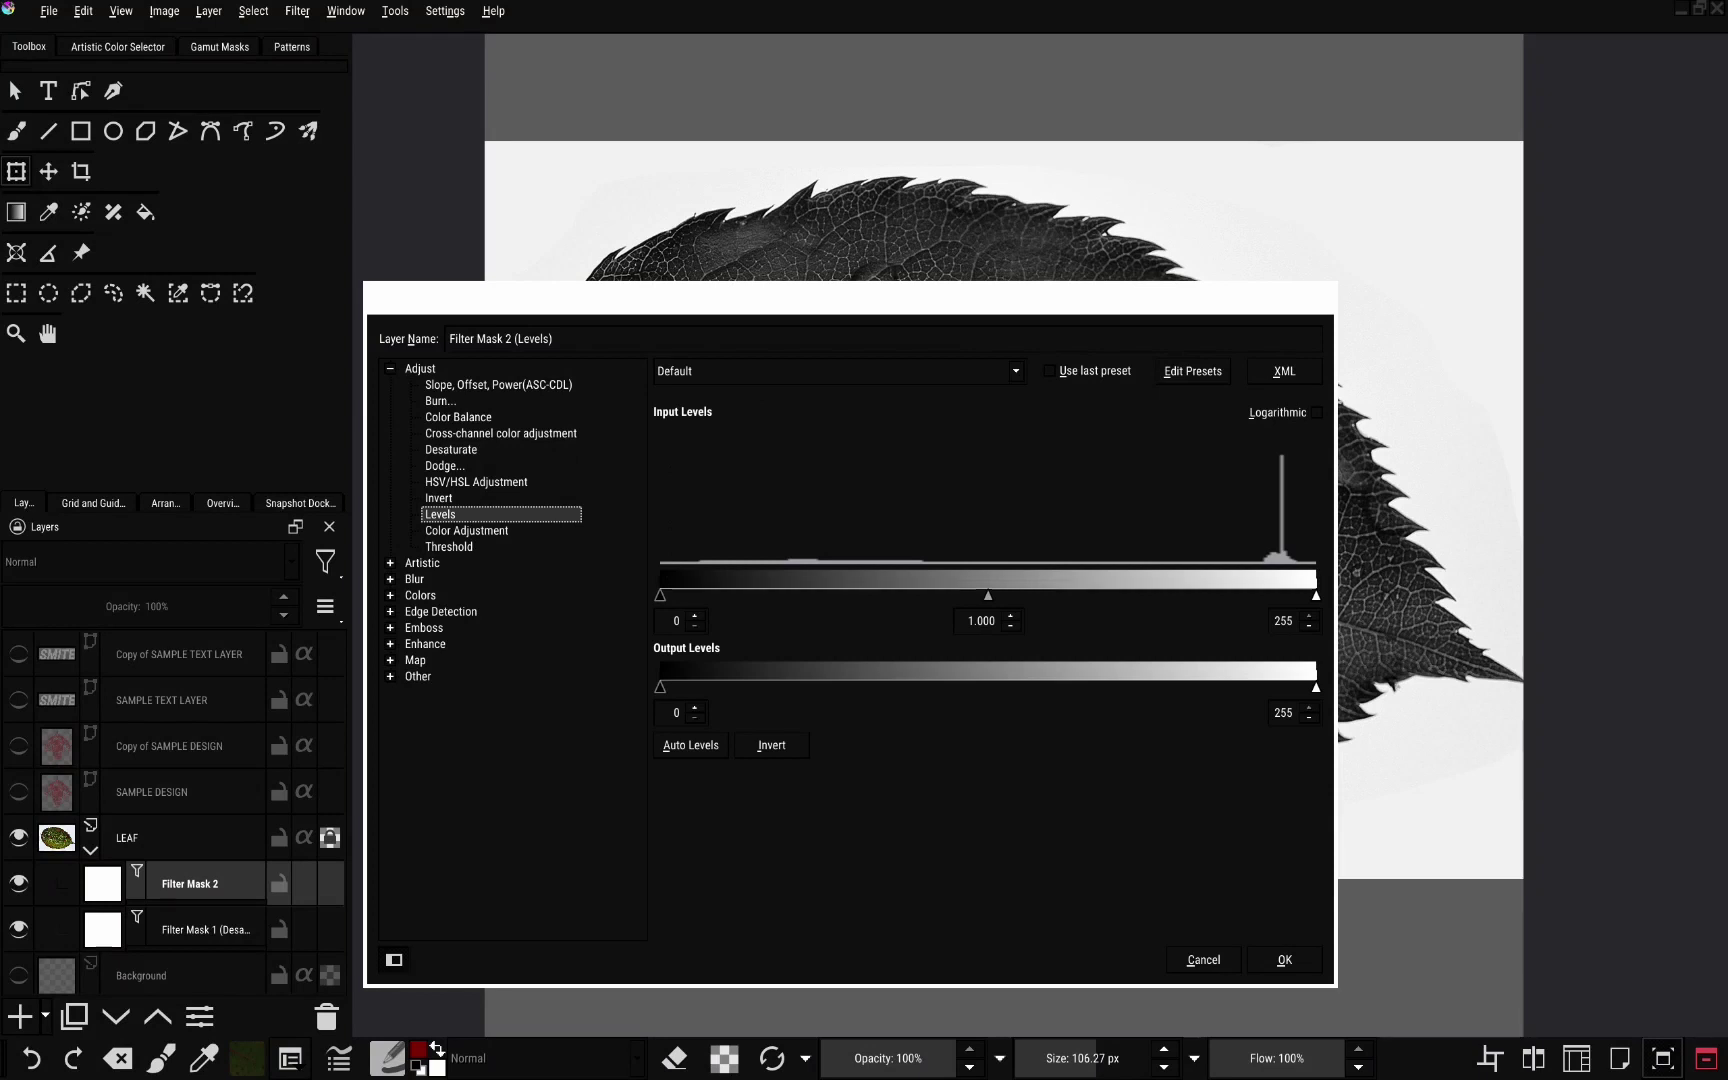
pyautogui.click(1284, 960)
# Edit the Levels filter mask, setting the input black point to 33 and the input white point to 92
pyautogui.press('F3')
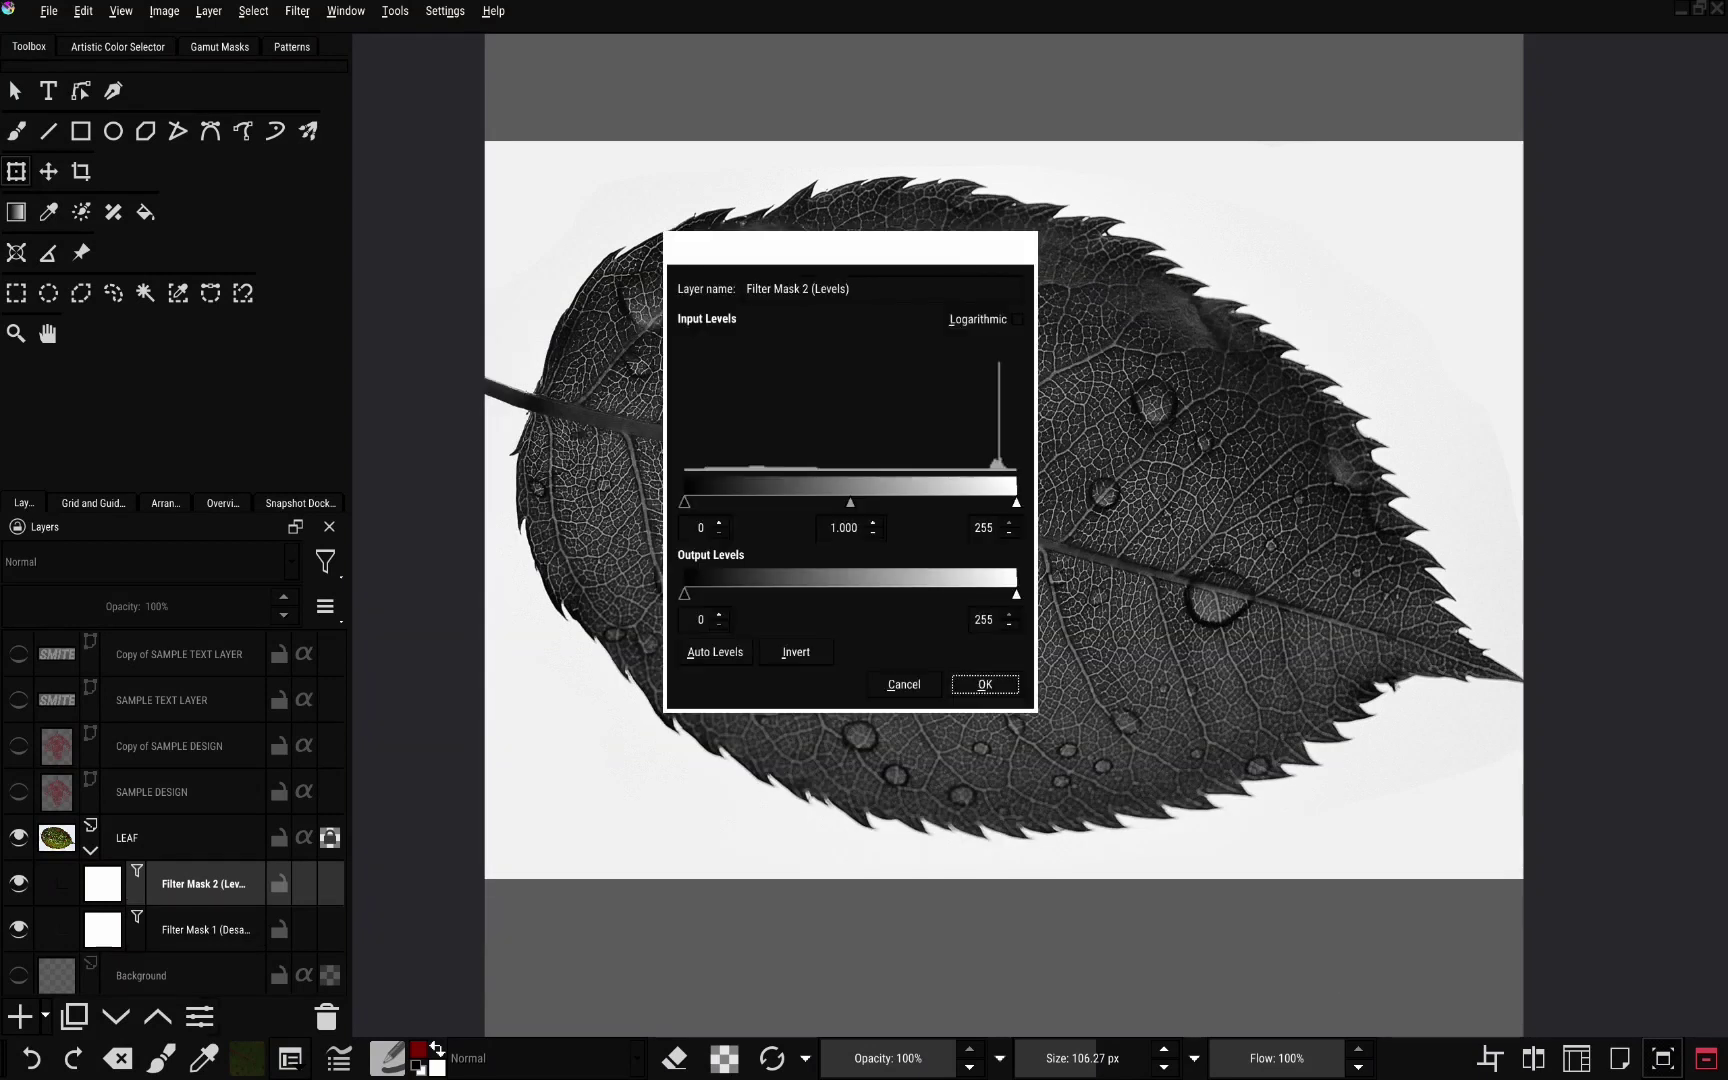
pyautogui.moveTo(850, 248); pyautogui.dragTo(1515, 145)
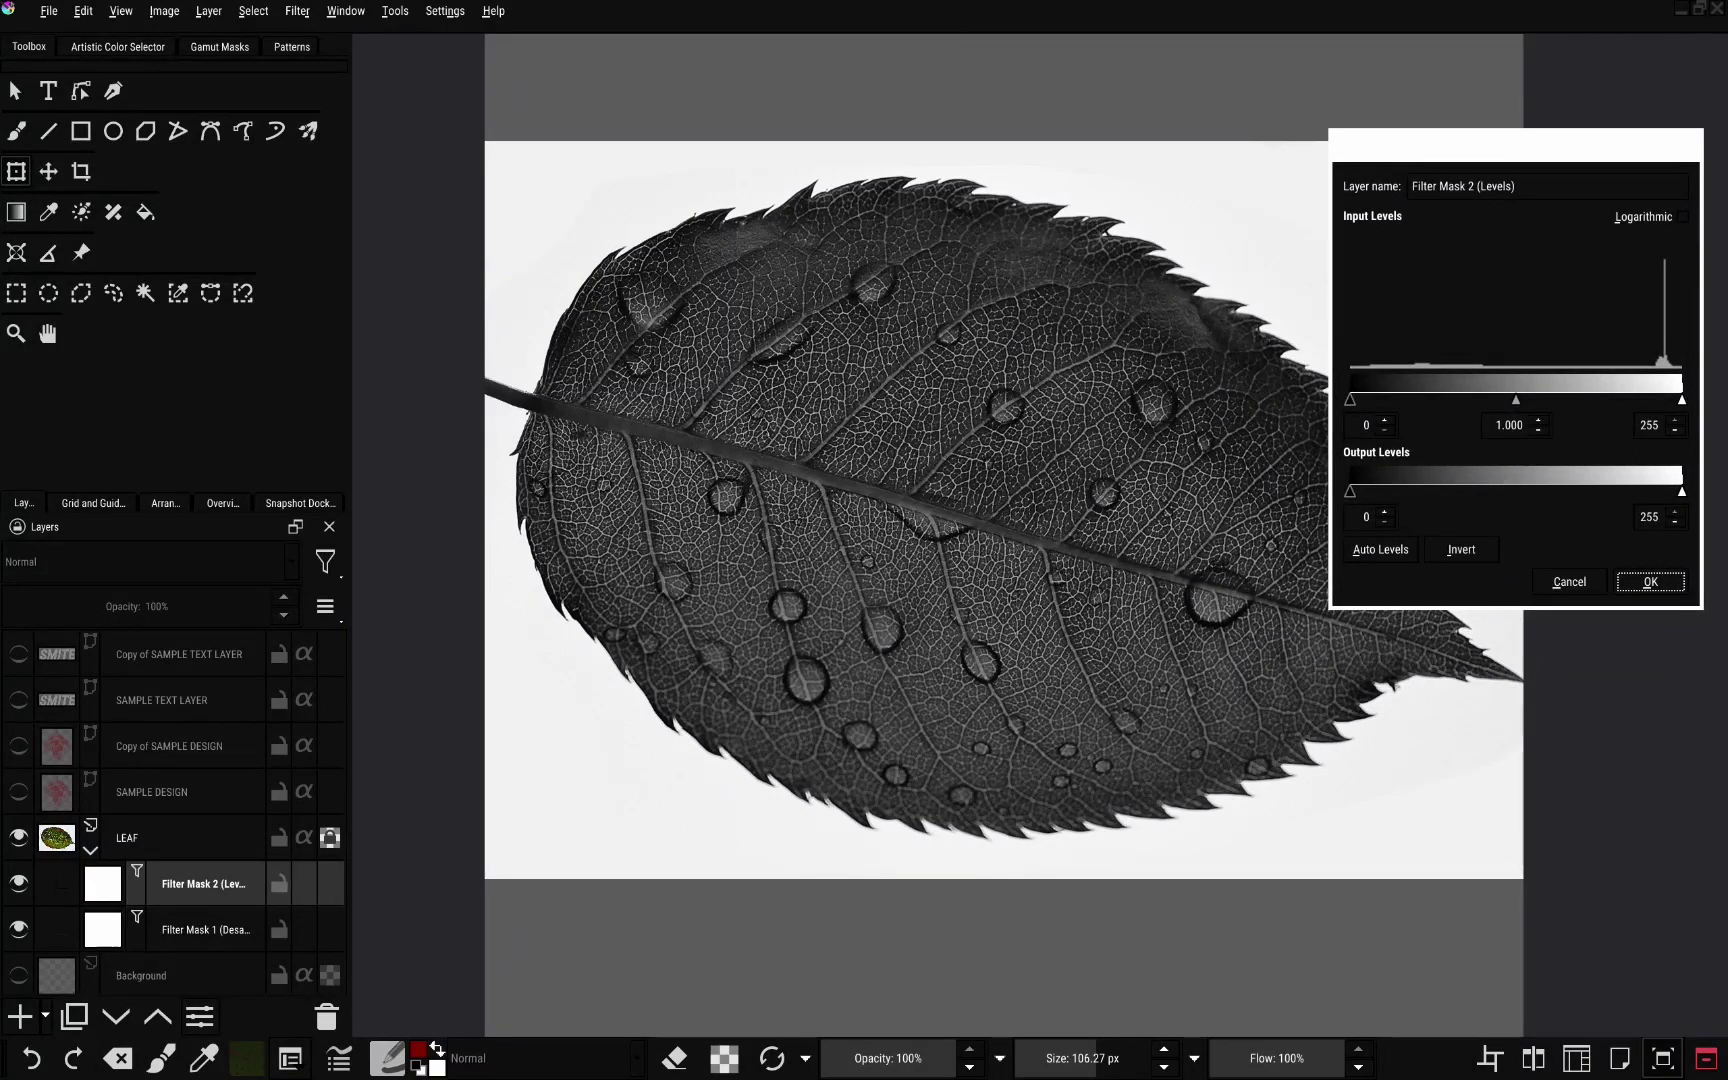
pyautogui.moveTo(1681, 399); pyautogui.dragTo(1526, 399)
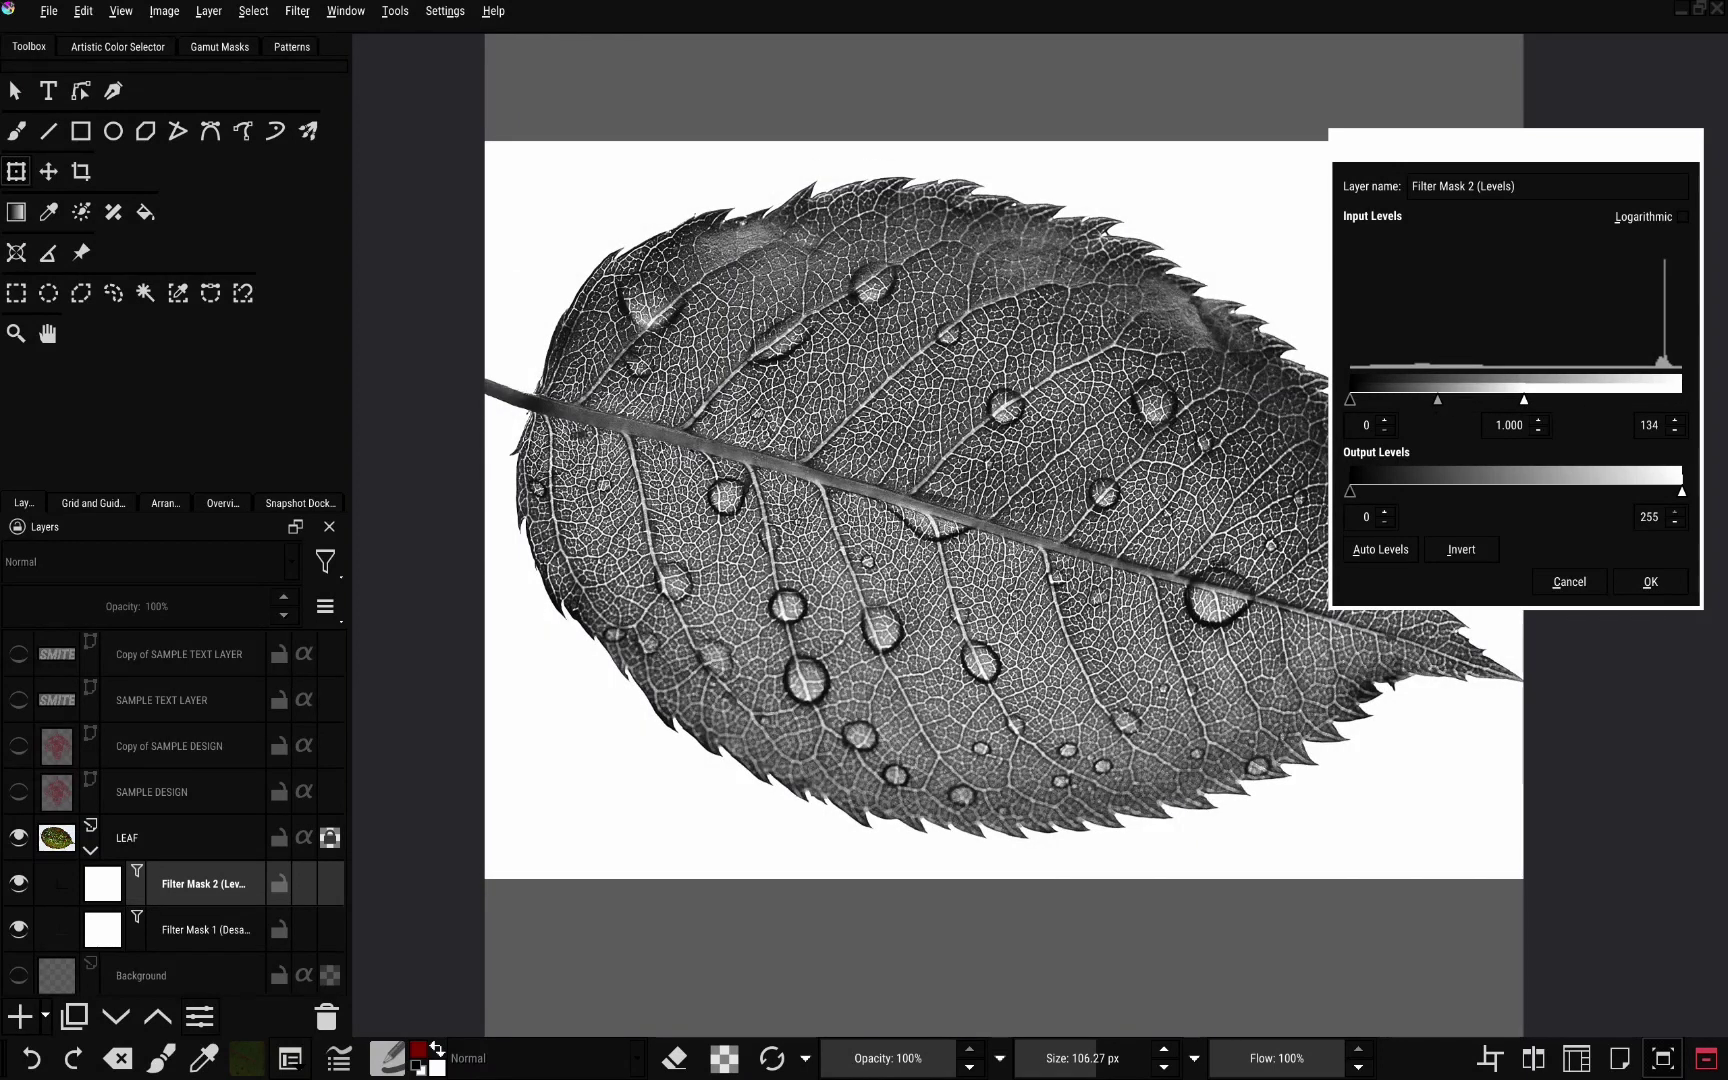
pyautogui.moveTo(1524, 399); pyautogui.dragTo(1486, 399)
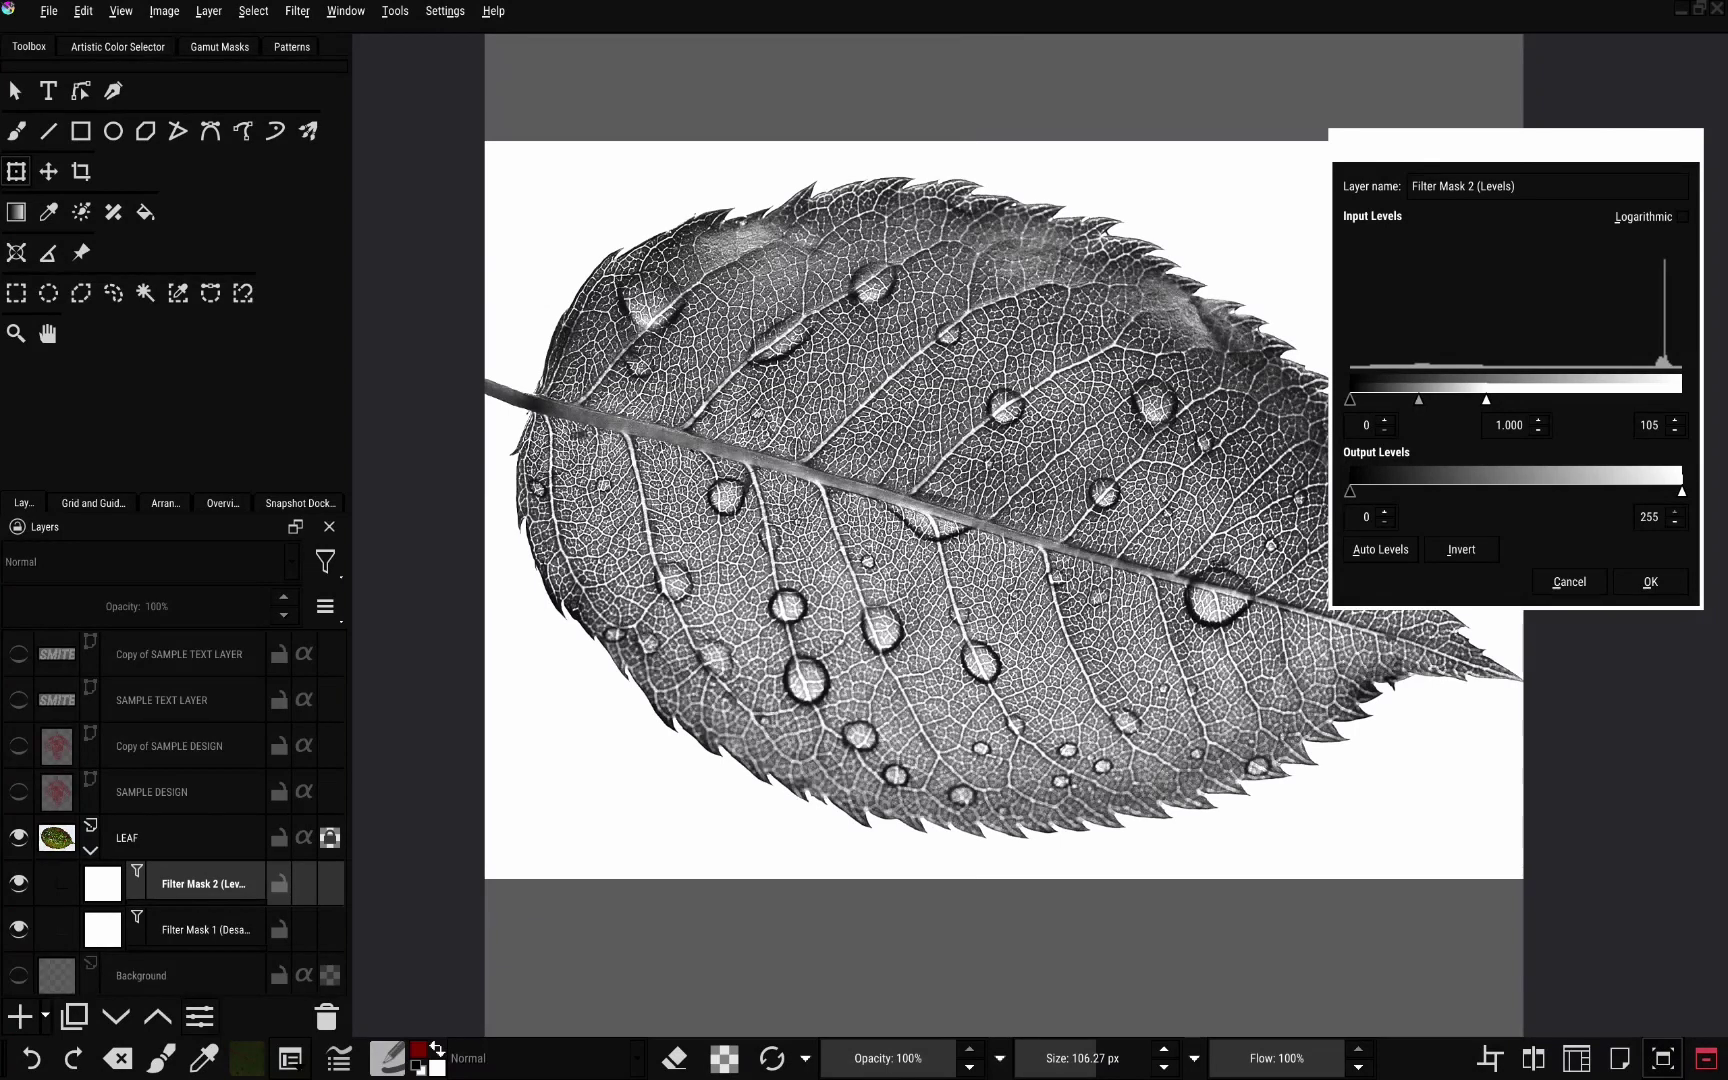
pyautogui.moveTo(1350, 399); pyautogui.dragTo(1393, 399)
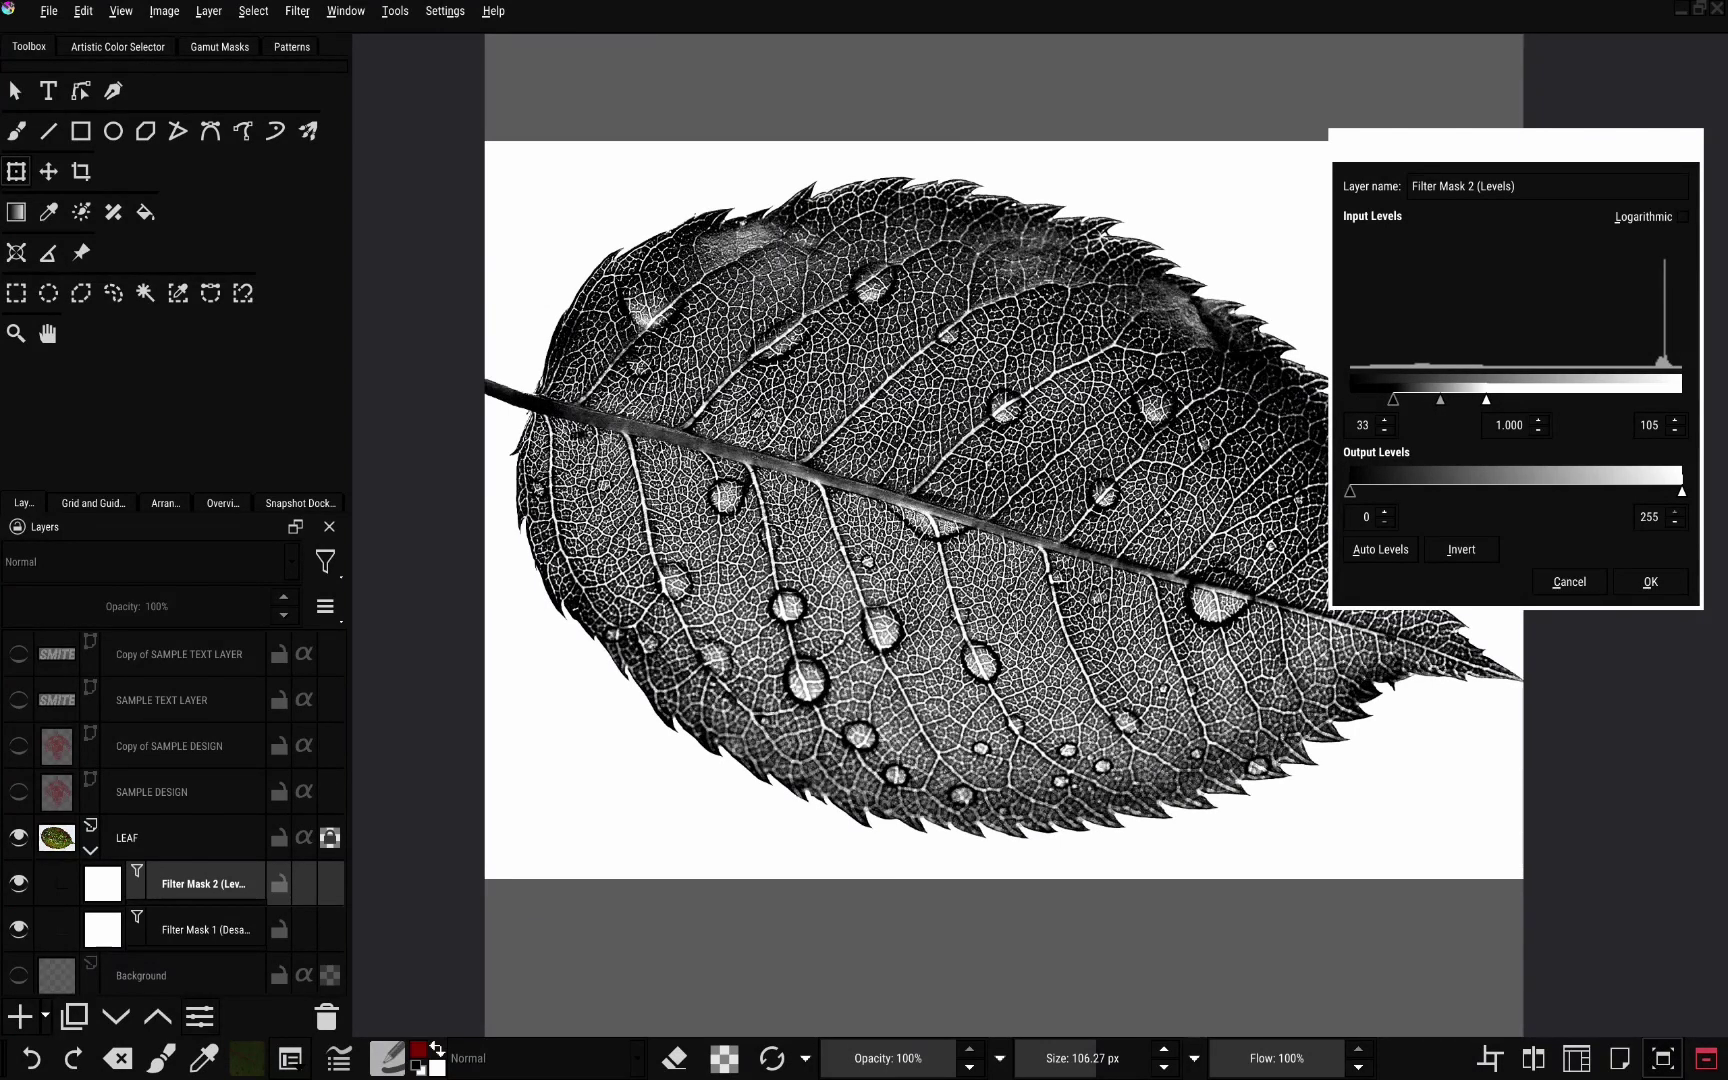
pyautogui.moveTo(1486, 399); pyautogui.dragTo(1470, 399)
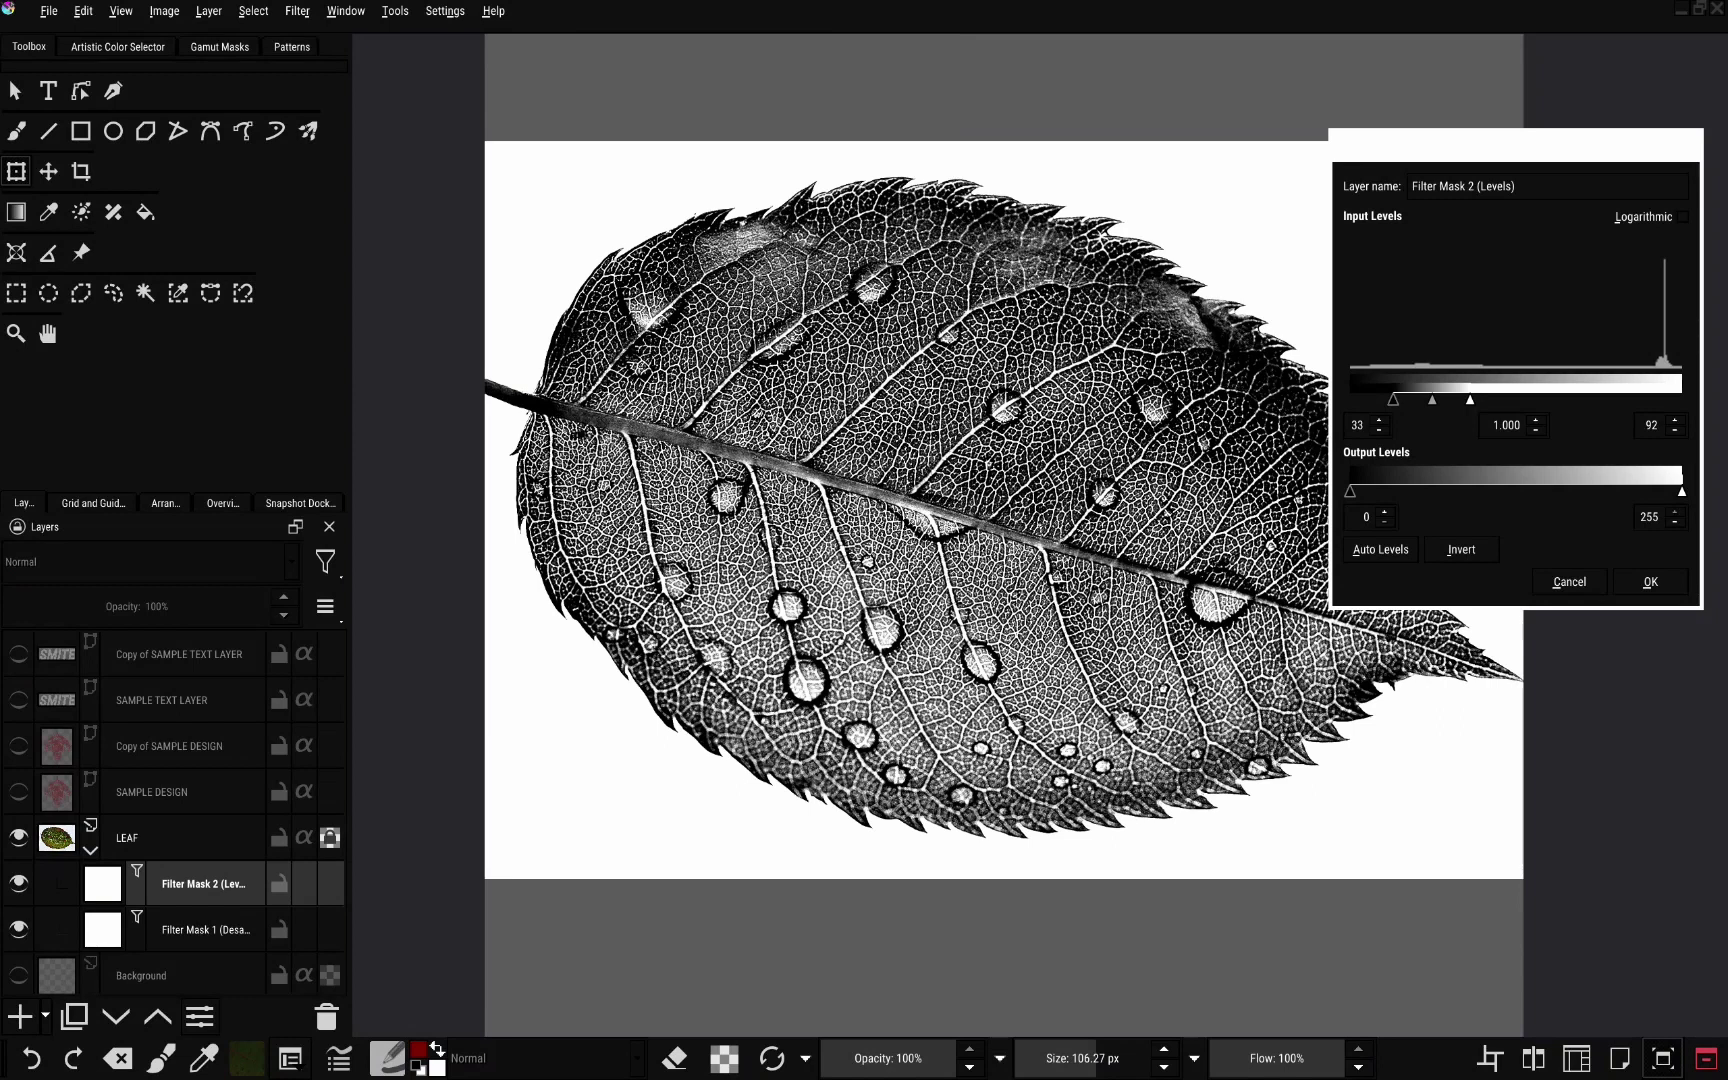
pyautogui.press('Return')
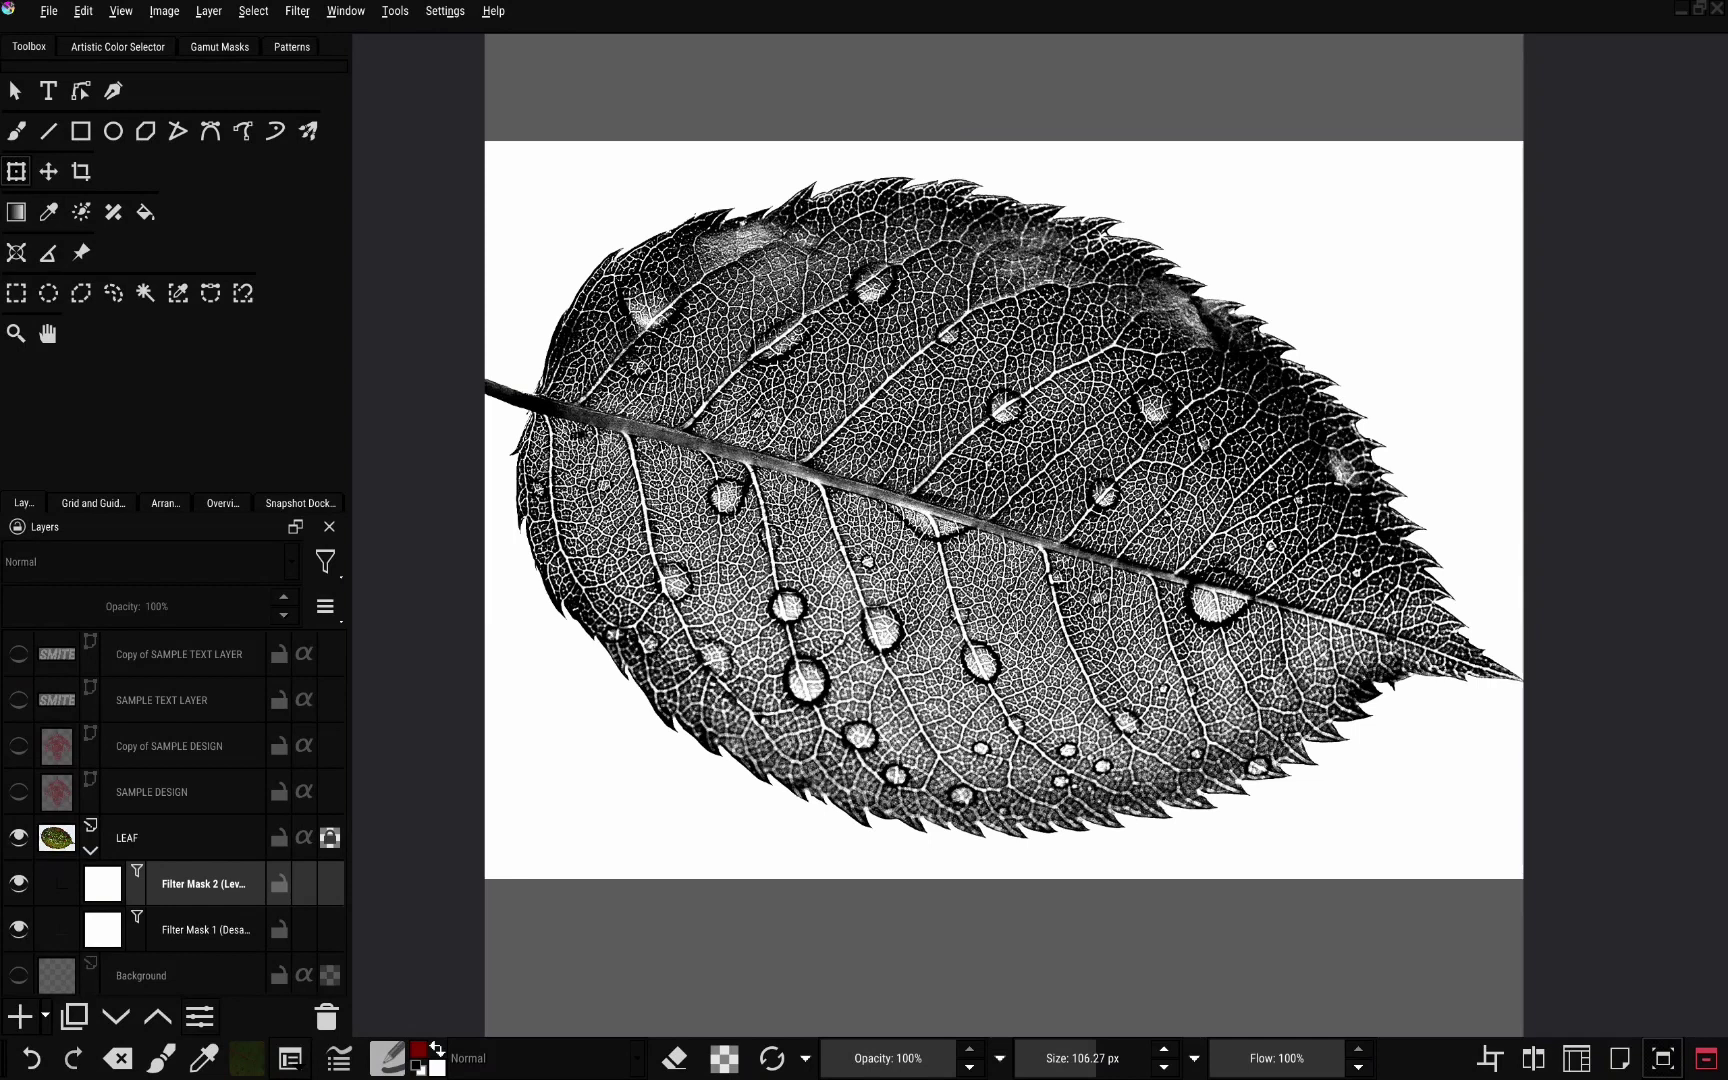
# Sample the background colour beside the leaf and check its RGB and hex values, leaving the colour unedited
pyautogui.click(48, 211)
pyautogui.click(575, 215)
pyautogui.click(418, 1049)
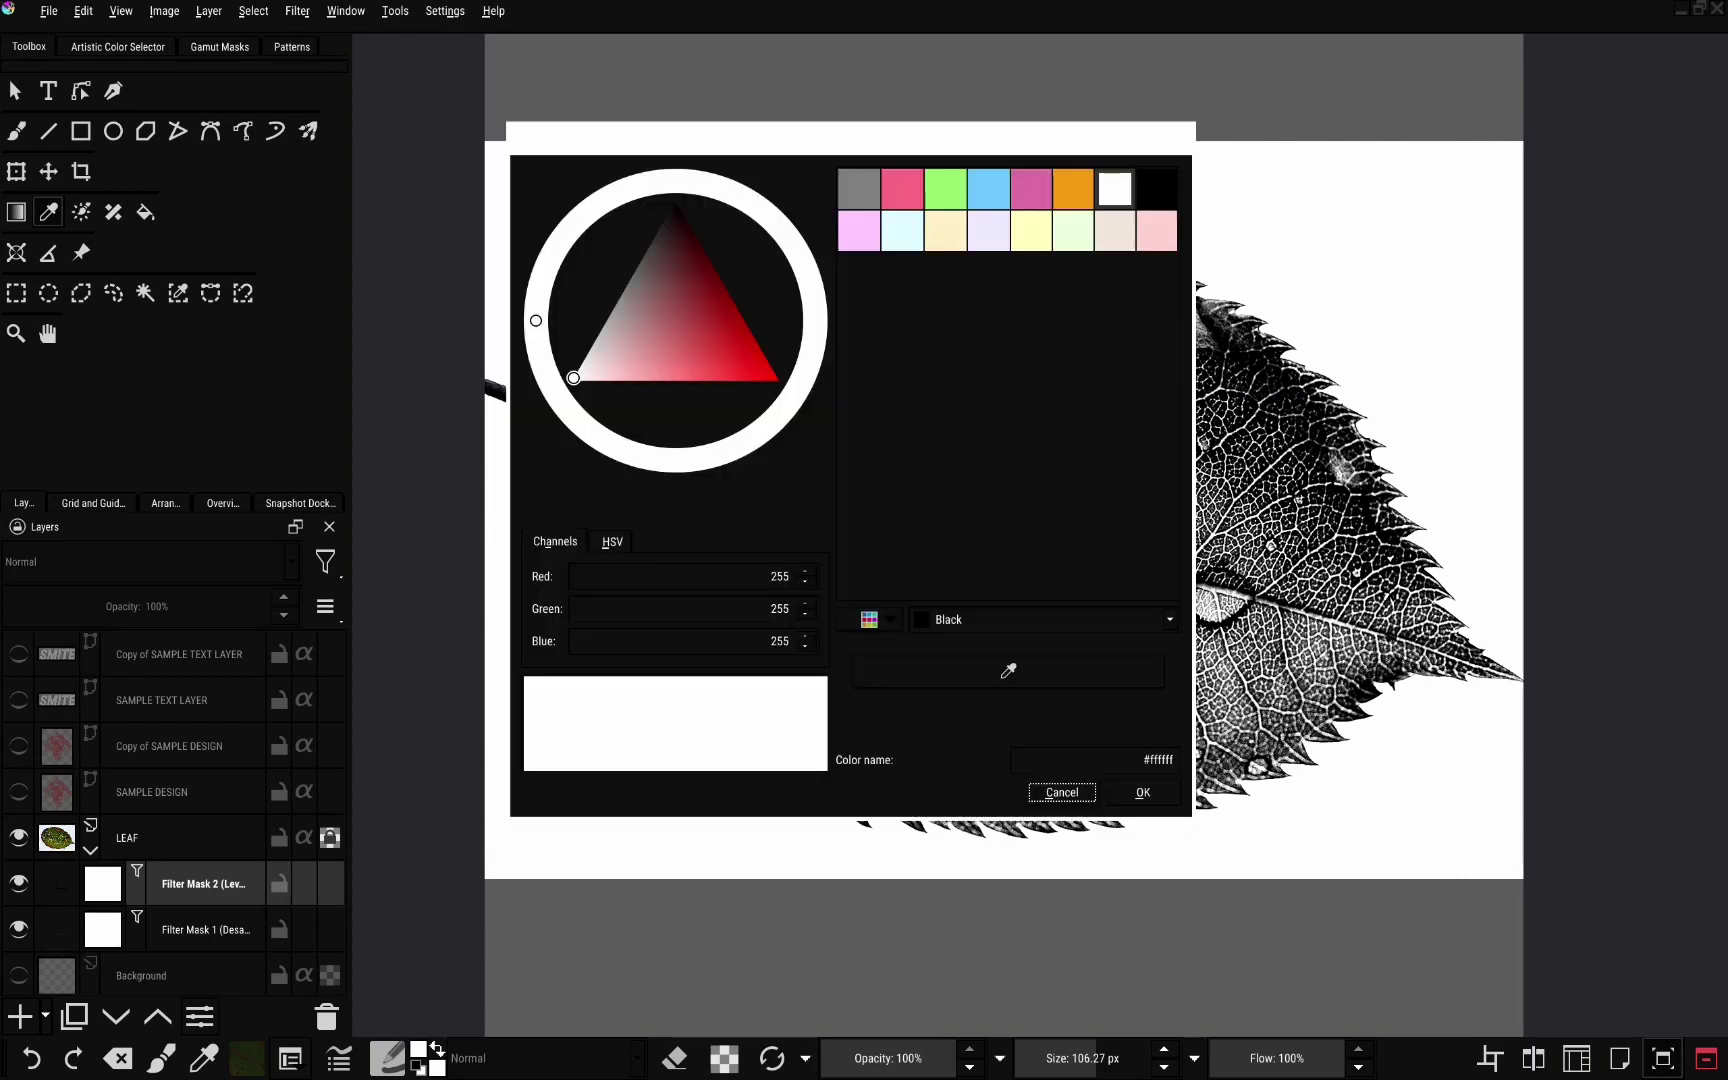
pyautogui.click(1145, 760)
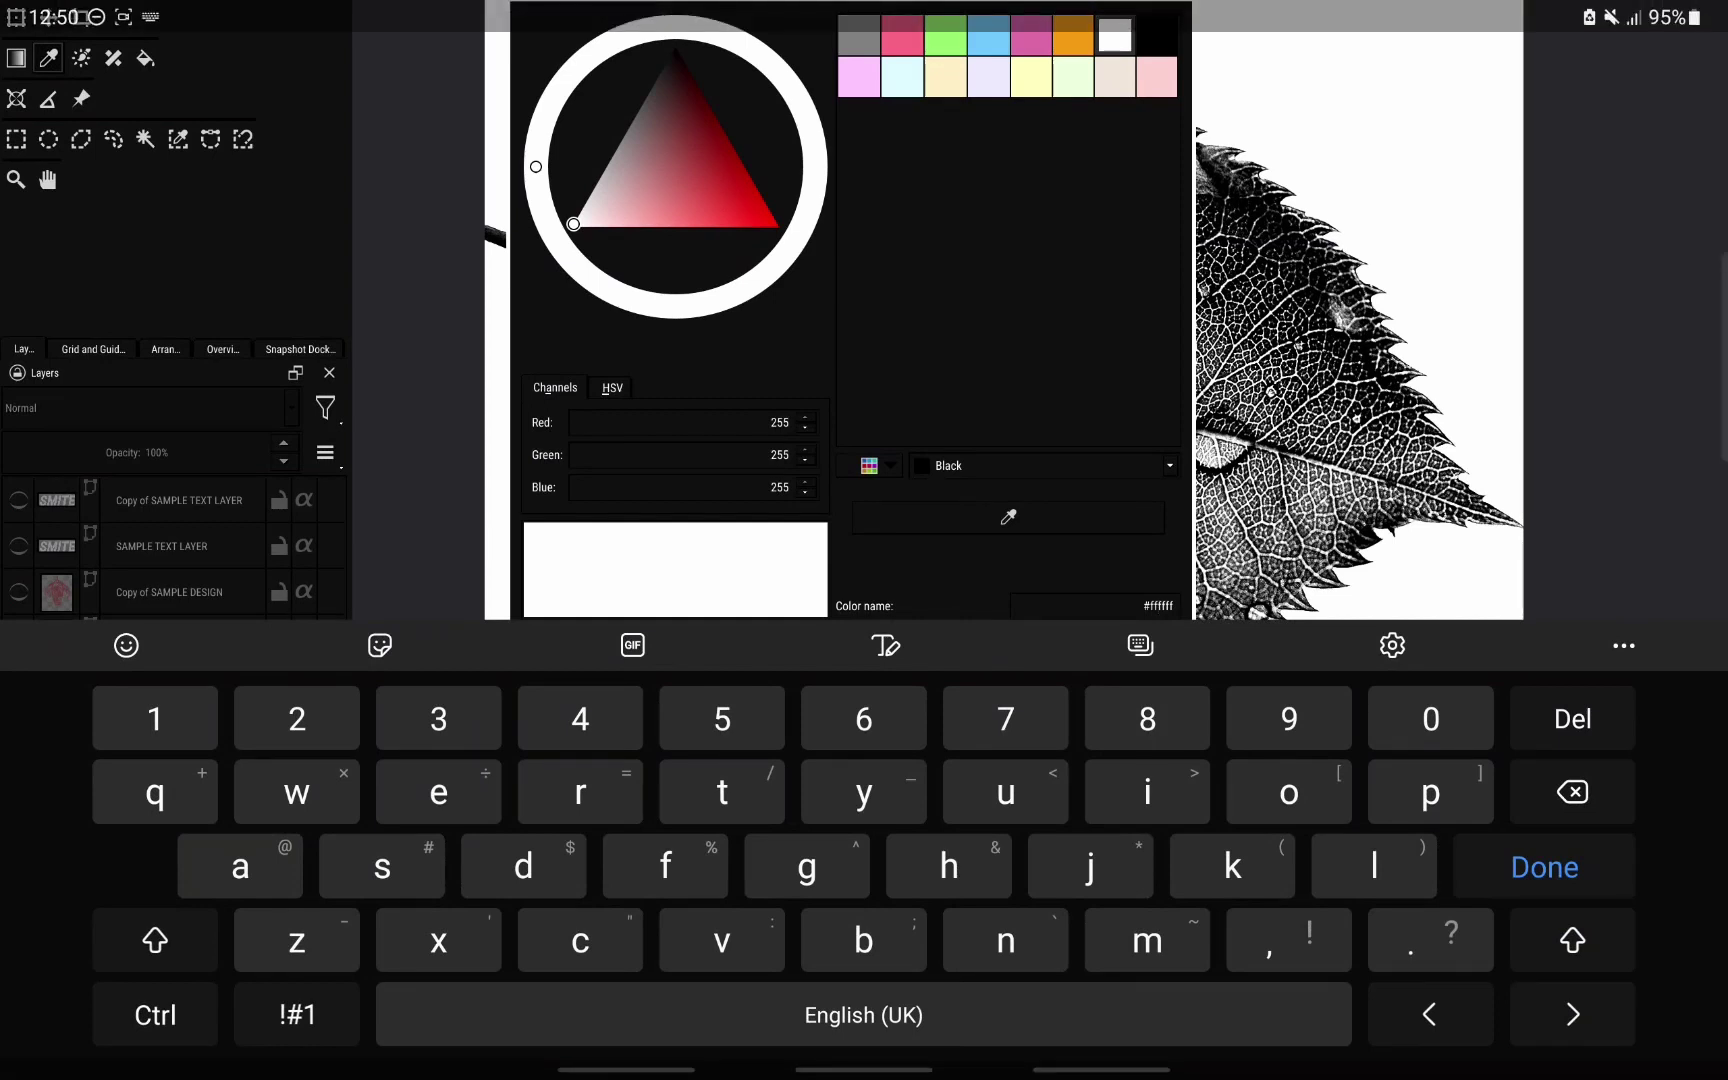
pyautogui.press('Escape')
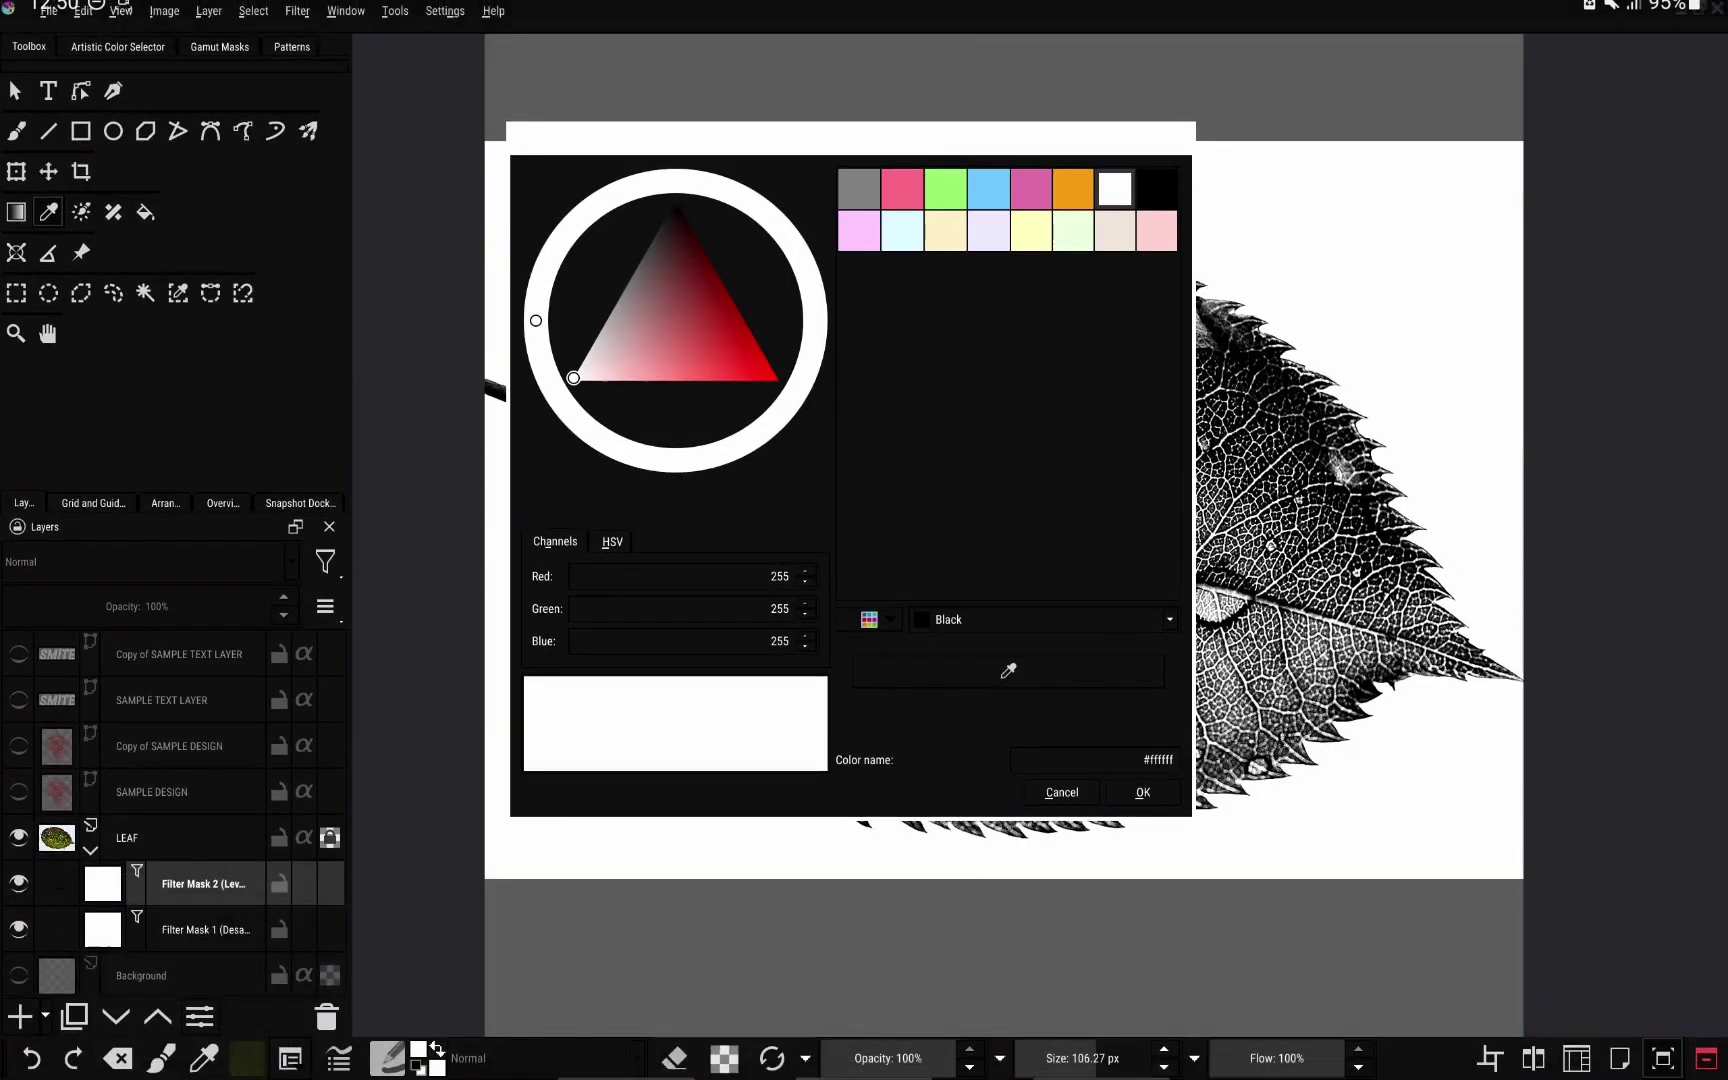
pyautogui.click(1062, 792)
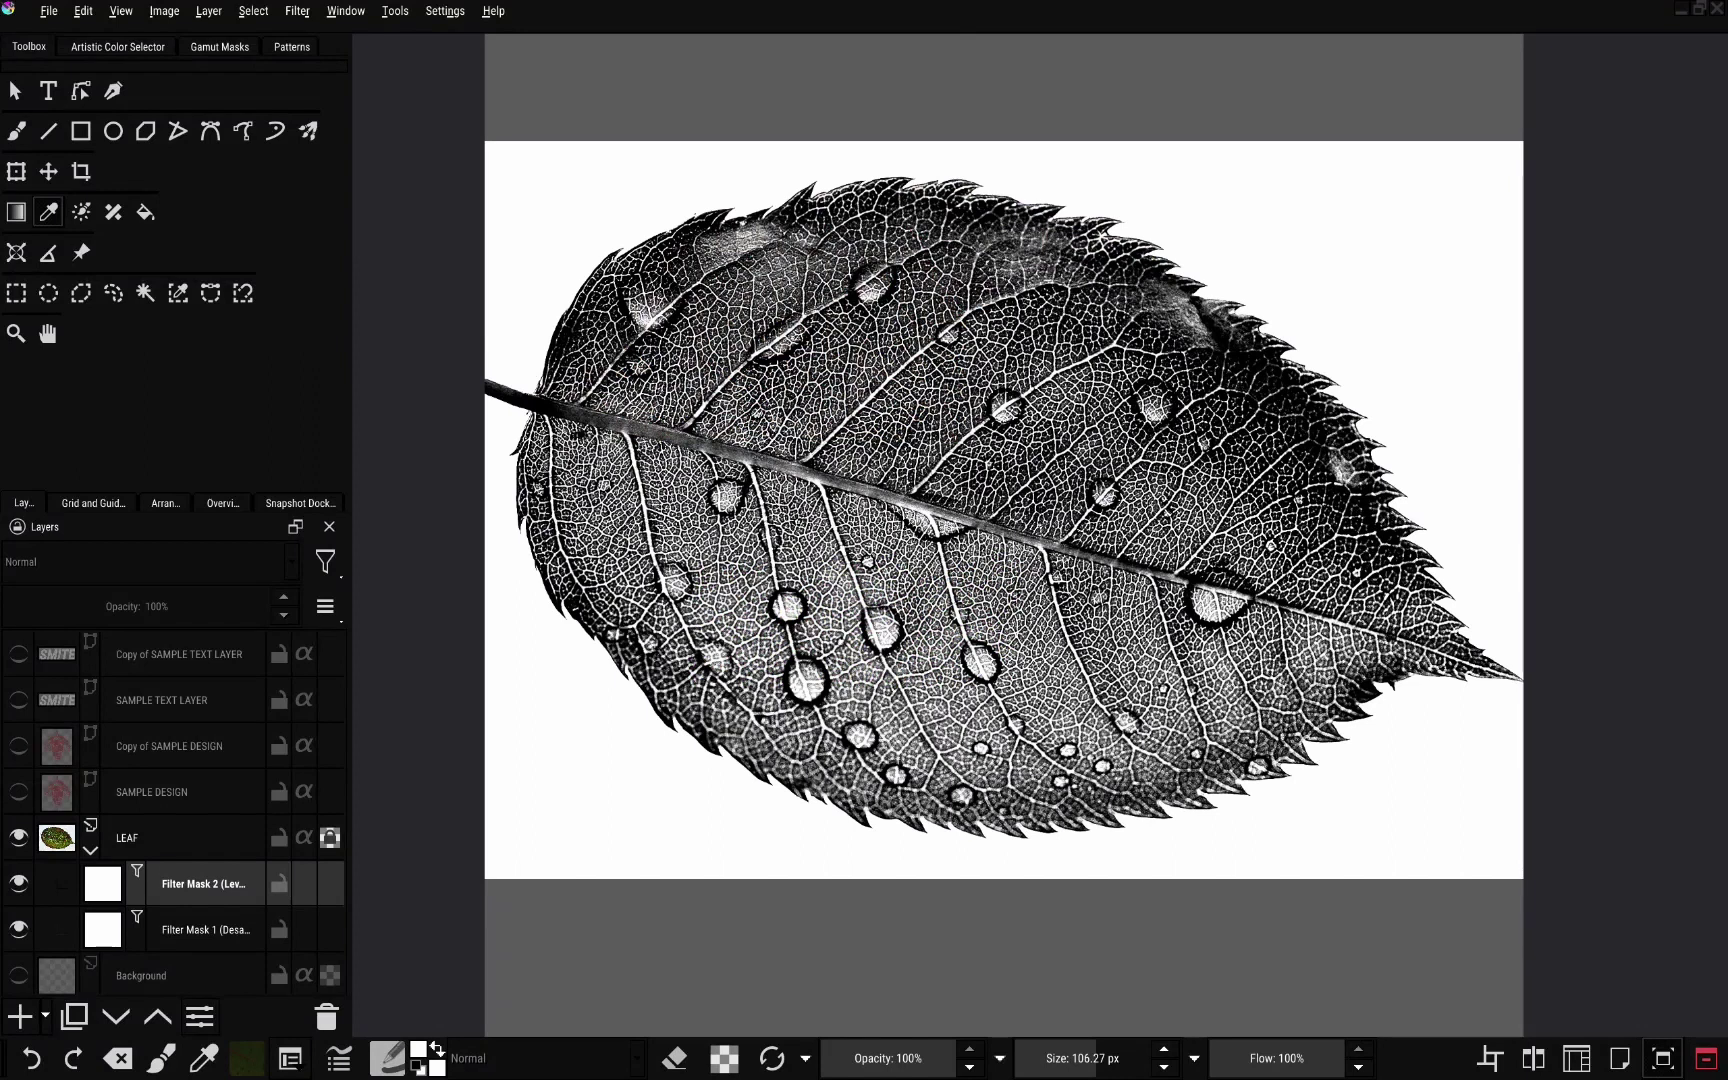
# Add a third filter mask to the LEAF layer and choose the Color to Alpha filter for it
pyautogui.click(182, 838)
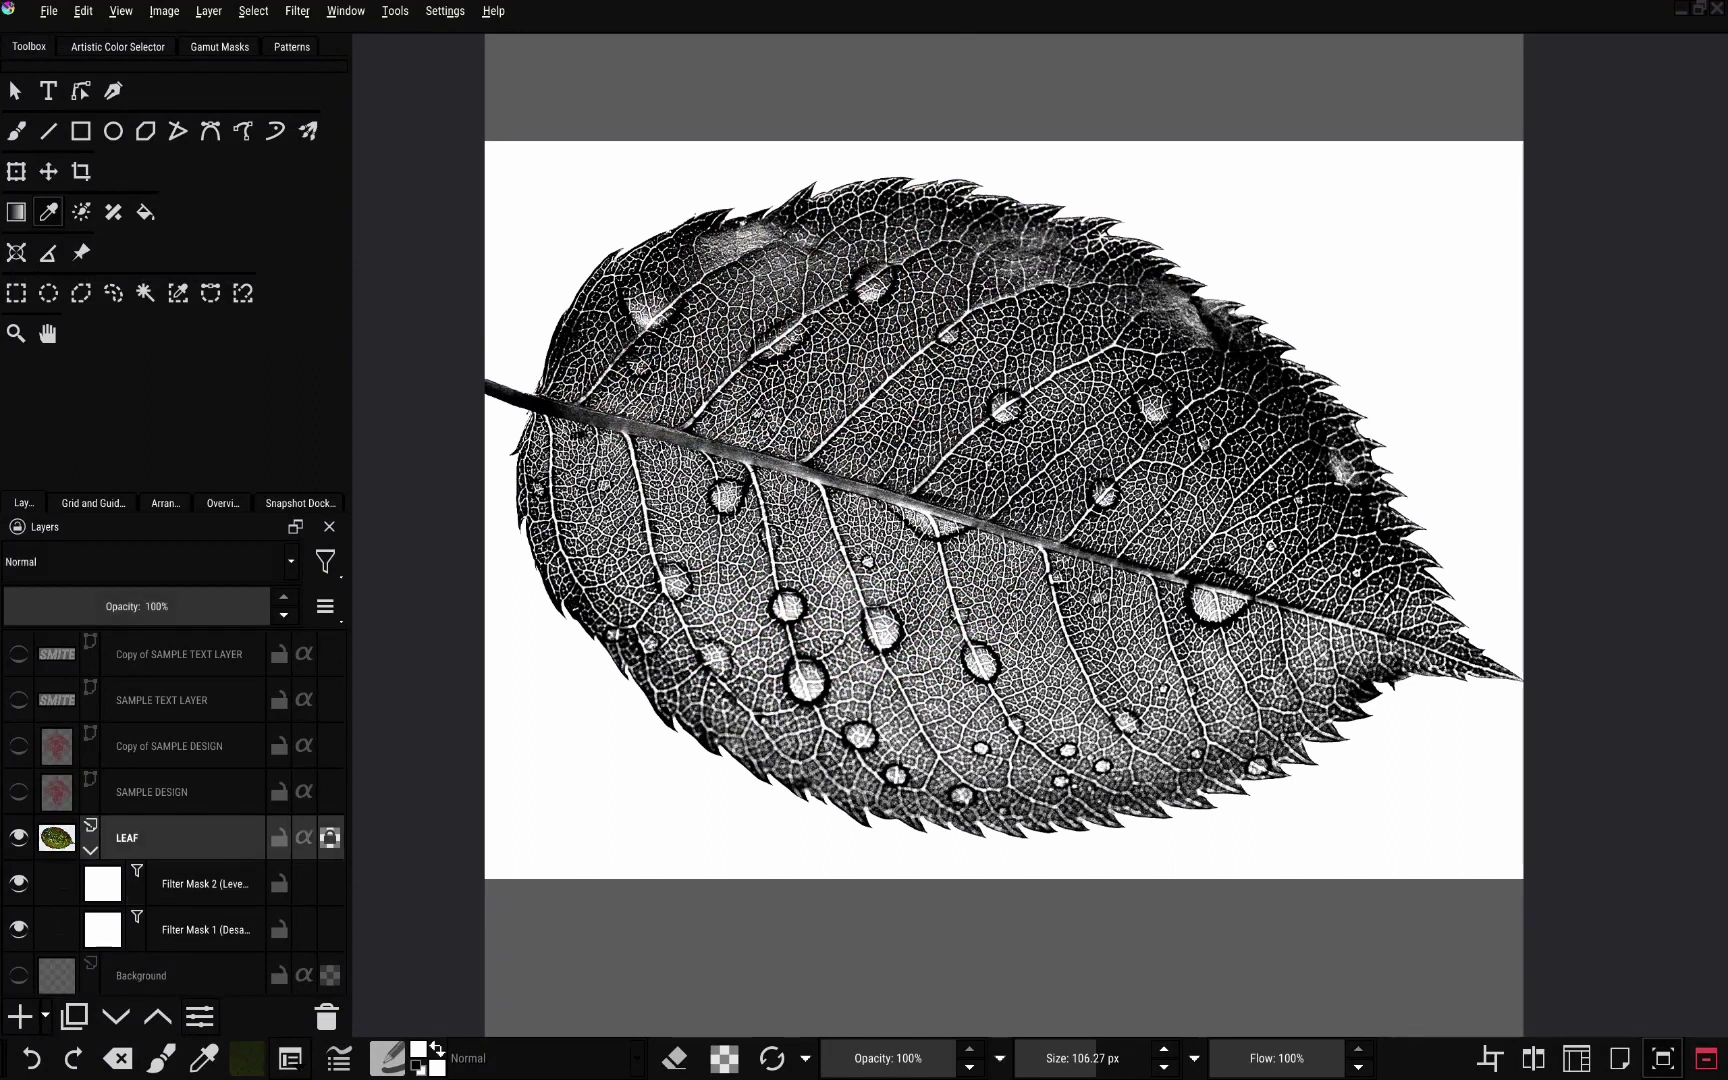
pyautogui.rightClick(166, 837)
pyautogui.moveTo(228, 663)
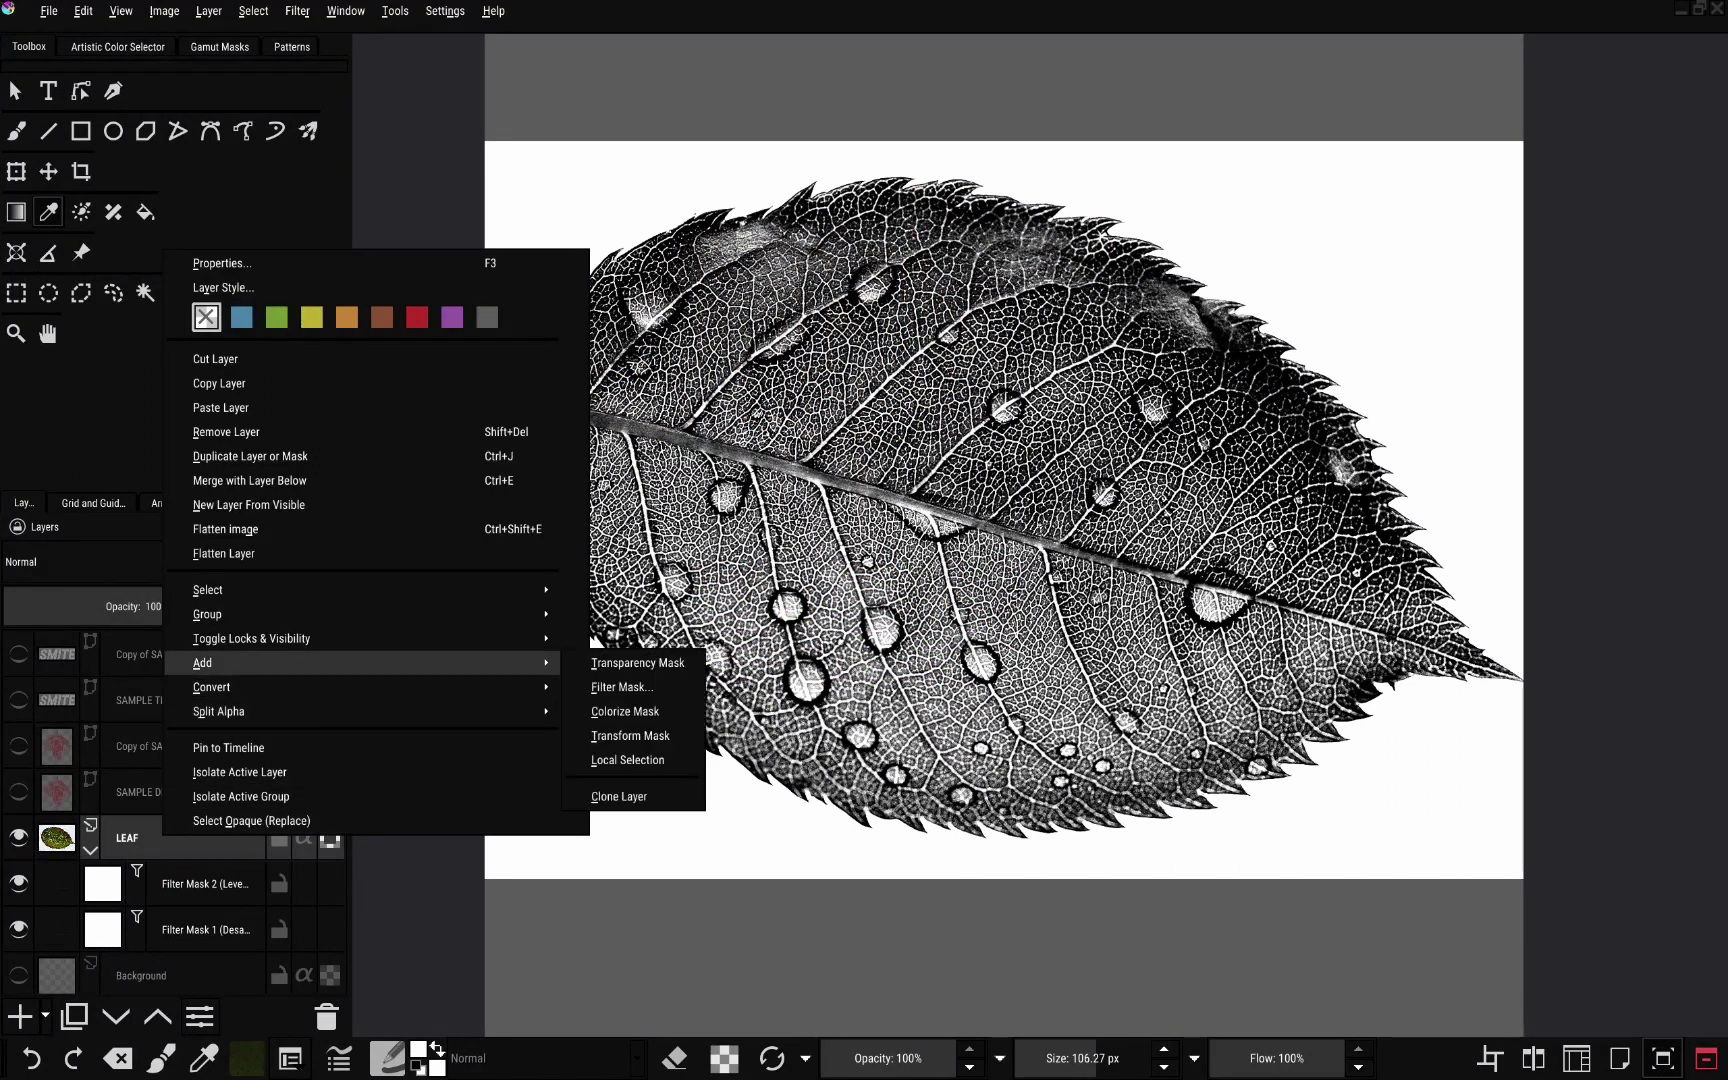
pyautogui.click(622, 687)
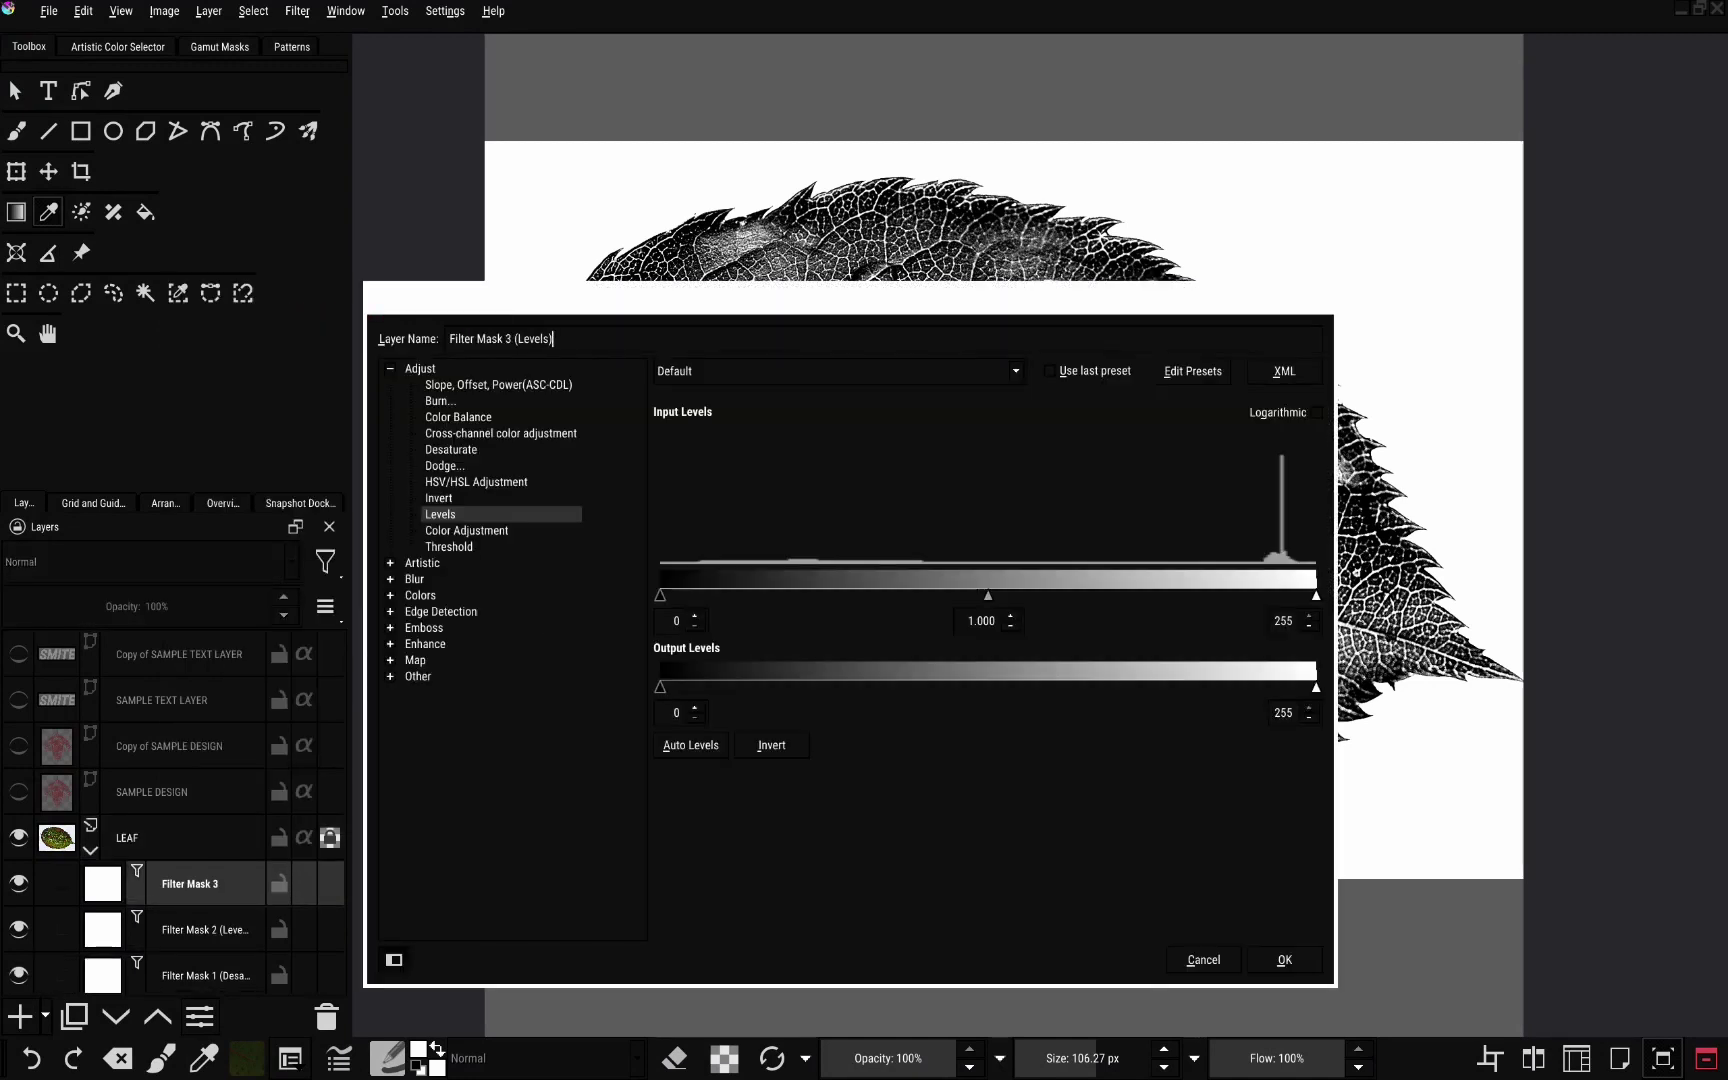
pyautogui.click(390, 595)
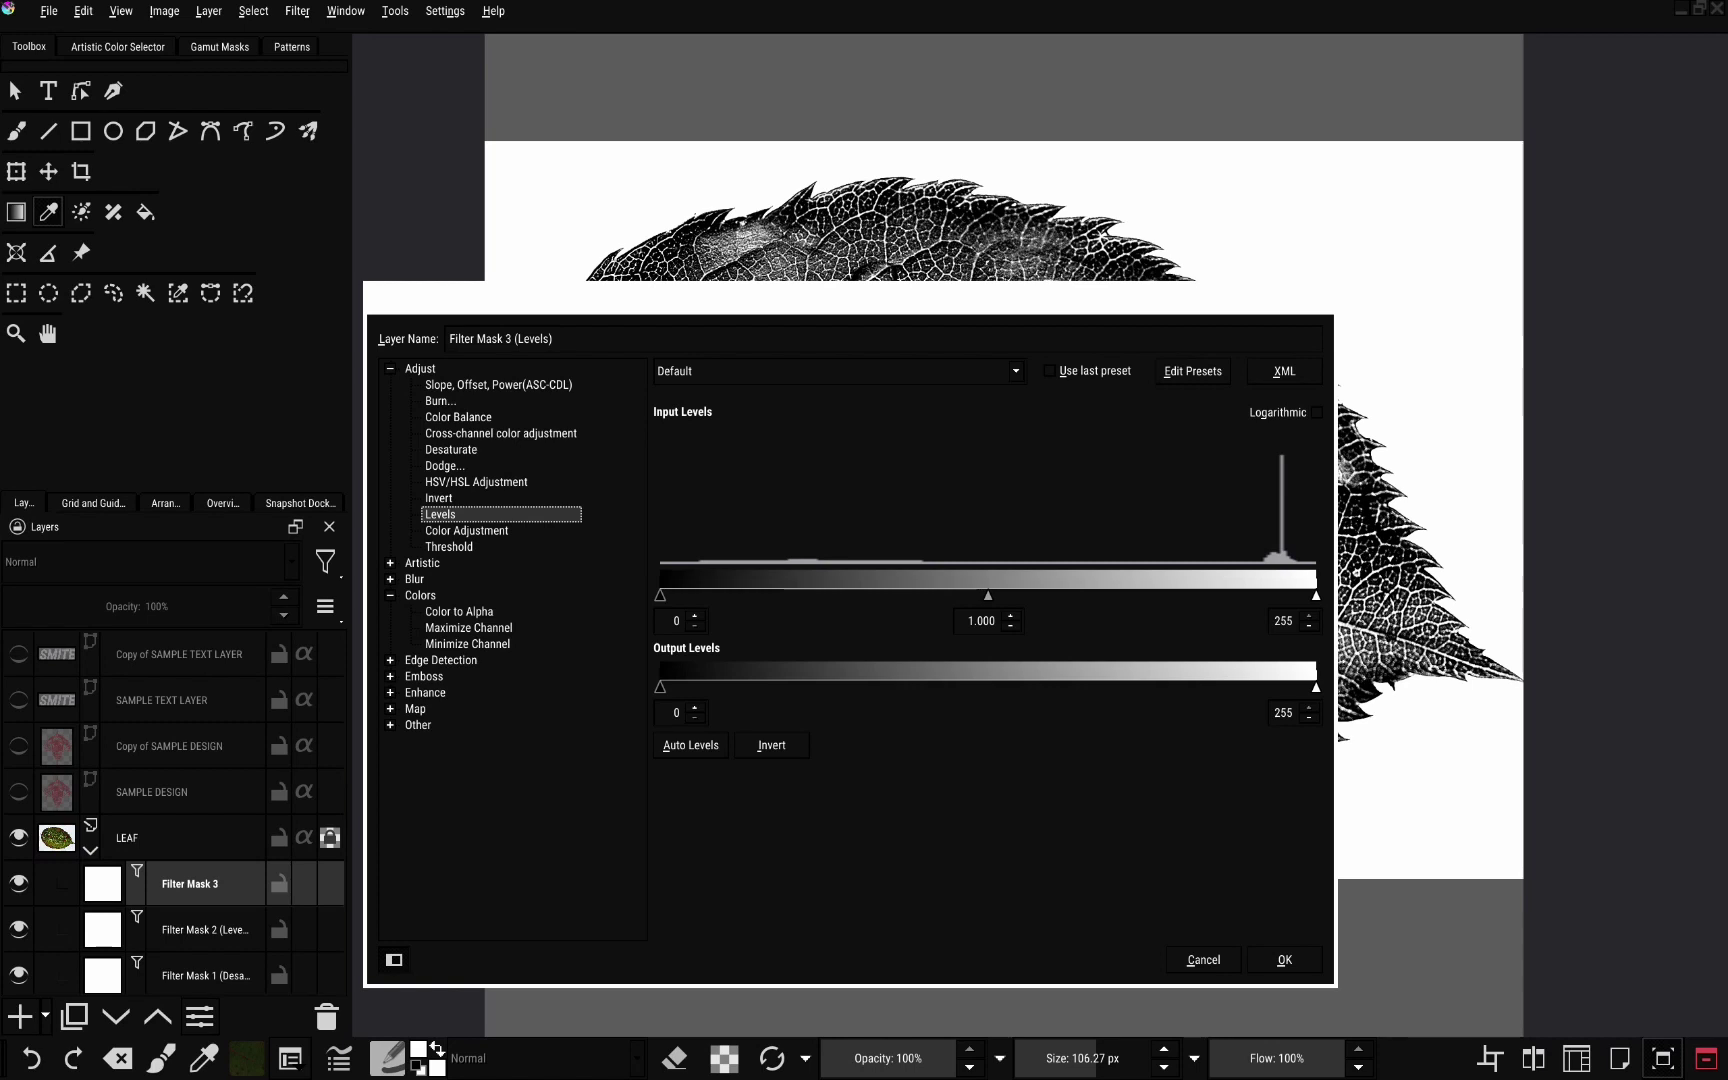
pyautogui.click(459, 612)
pyautogui.moveTo(850, 297); pyautogui.dragTo(489, 828)
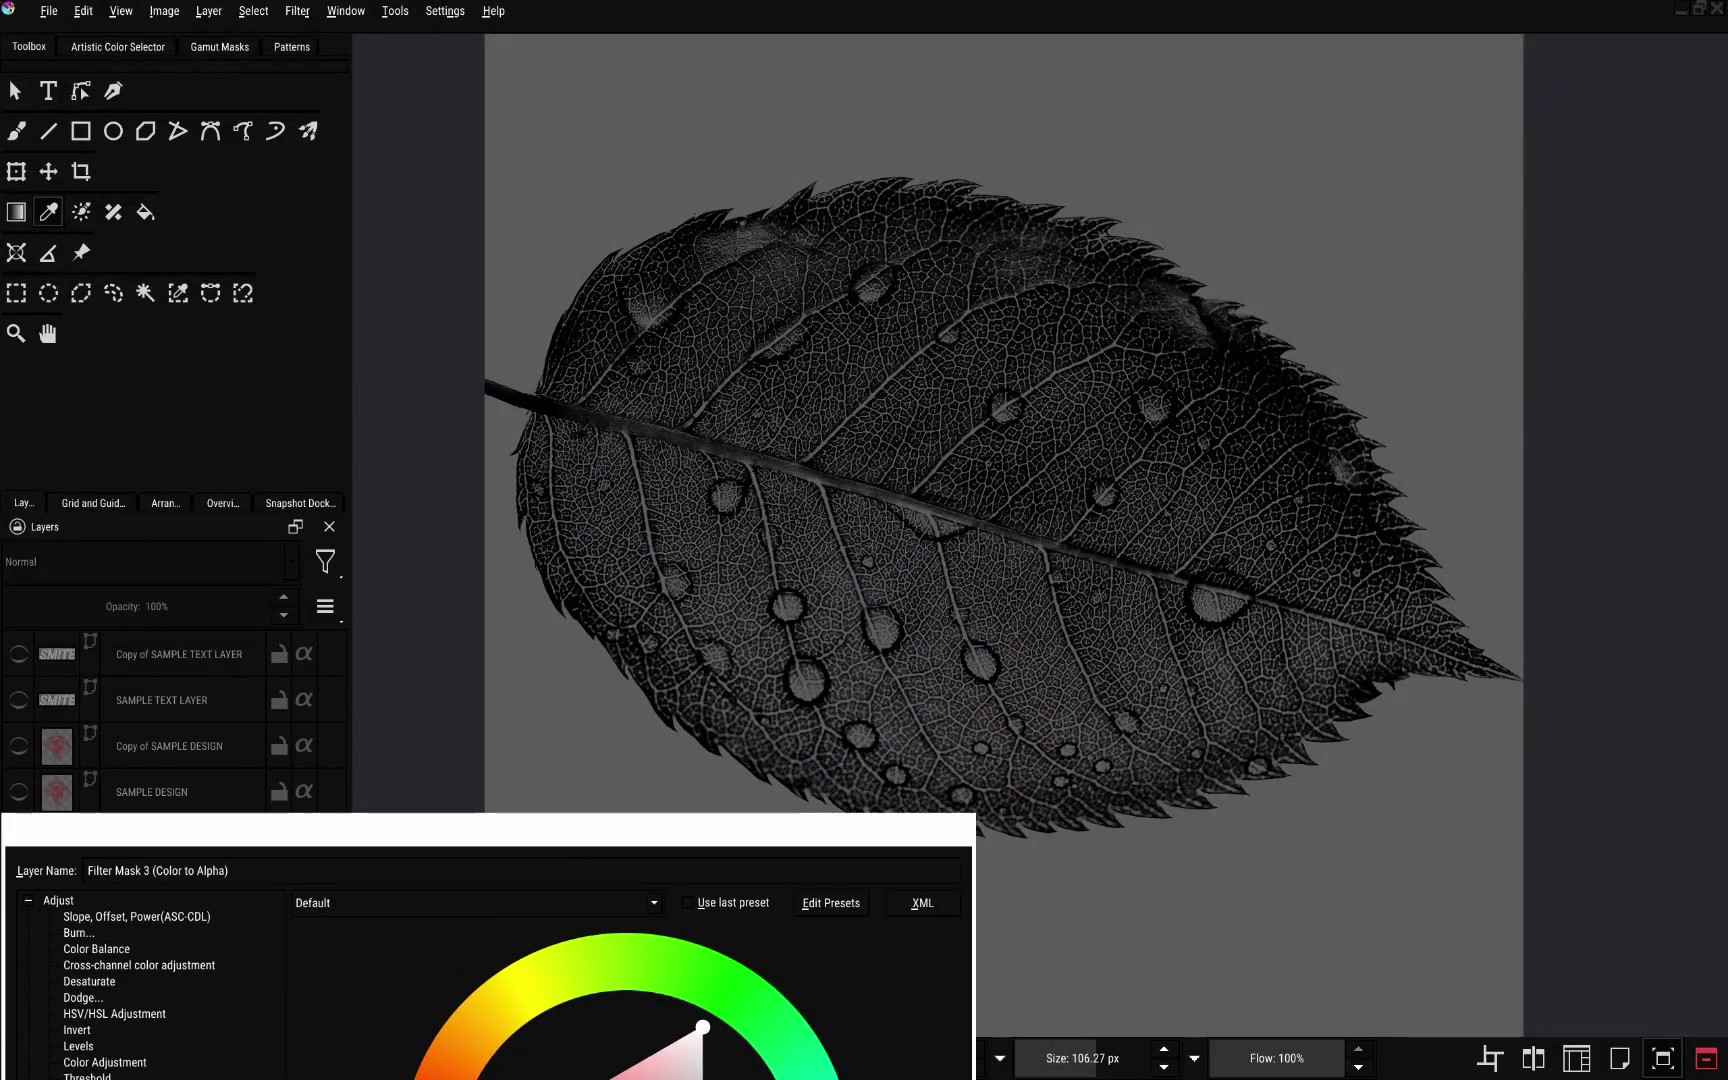
pyautogui.moveTo(489, 829); pyautogui.dragTo(628, 200)
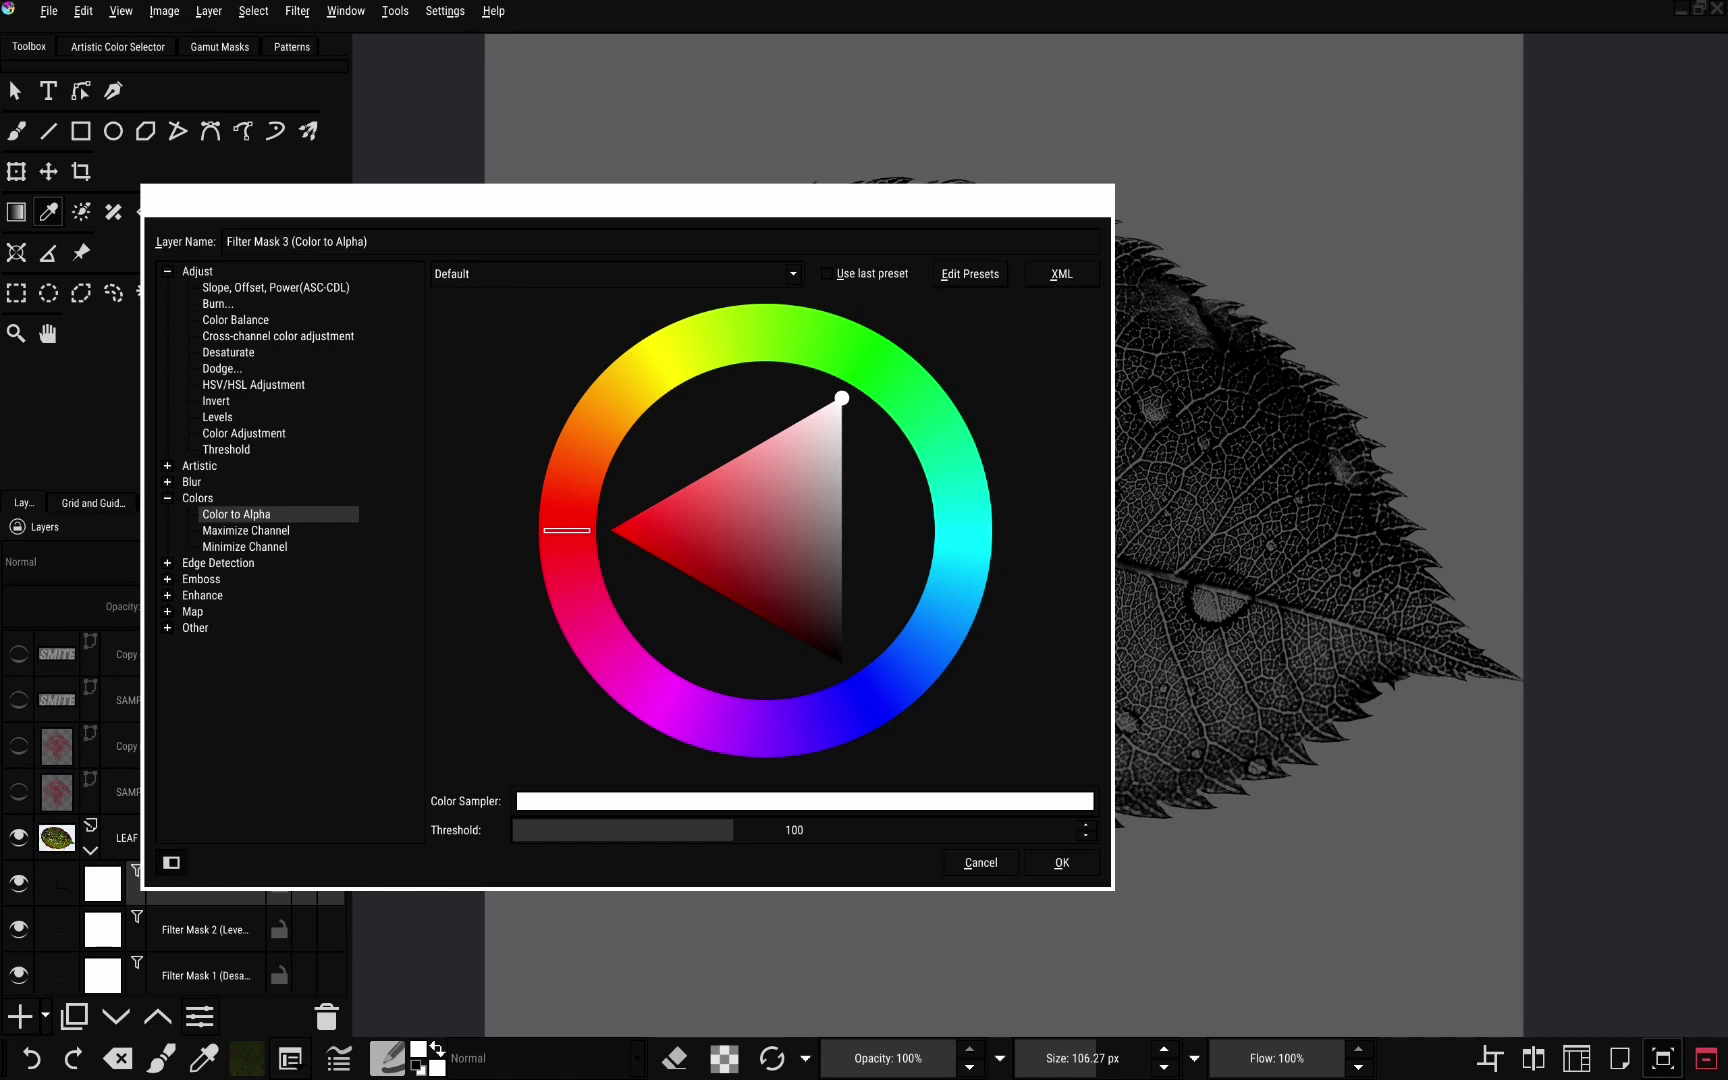
# Check the Color to Alpha target colour and apply the filter mask with white and a threshold of 100
pyautogui.click(805, 801)
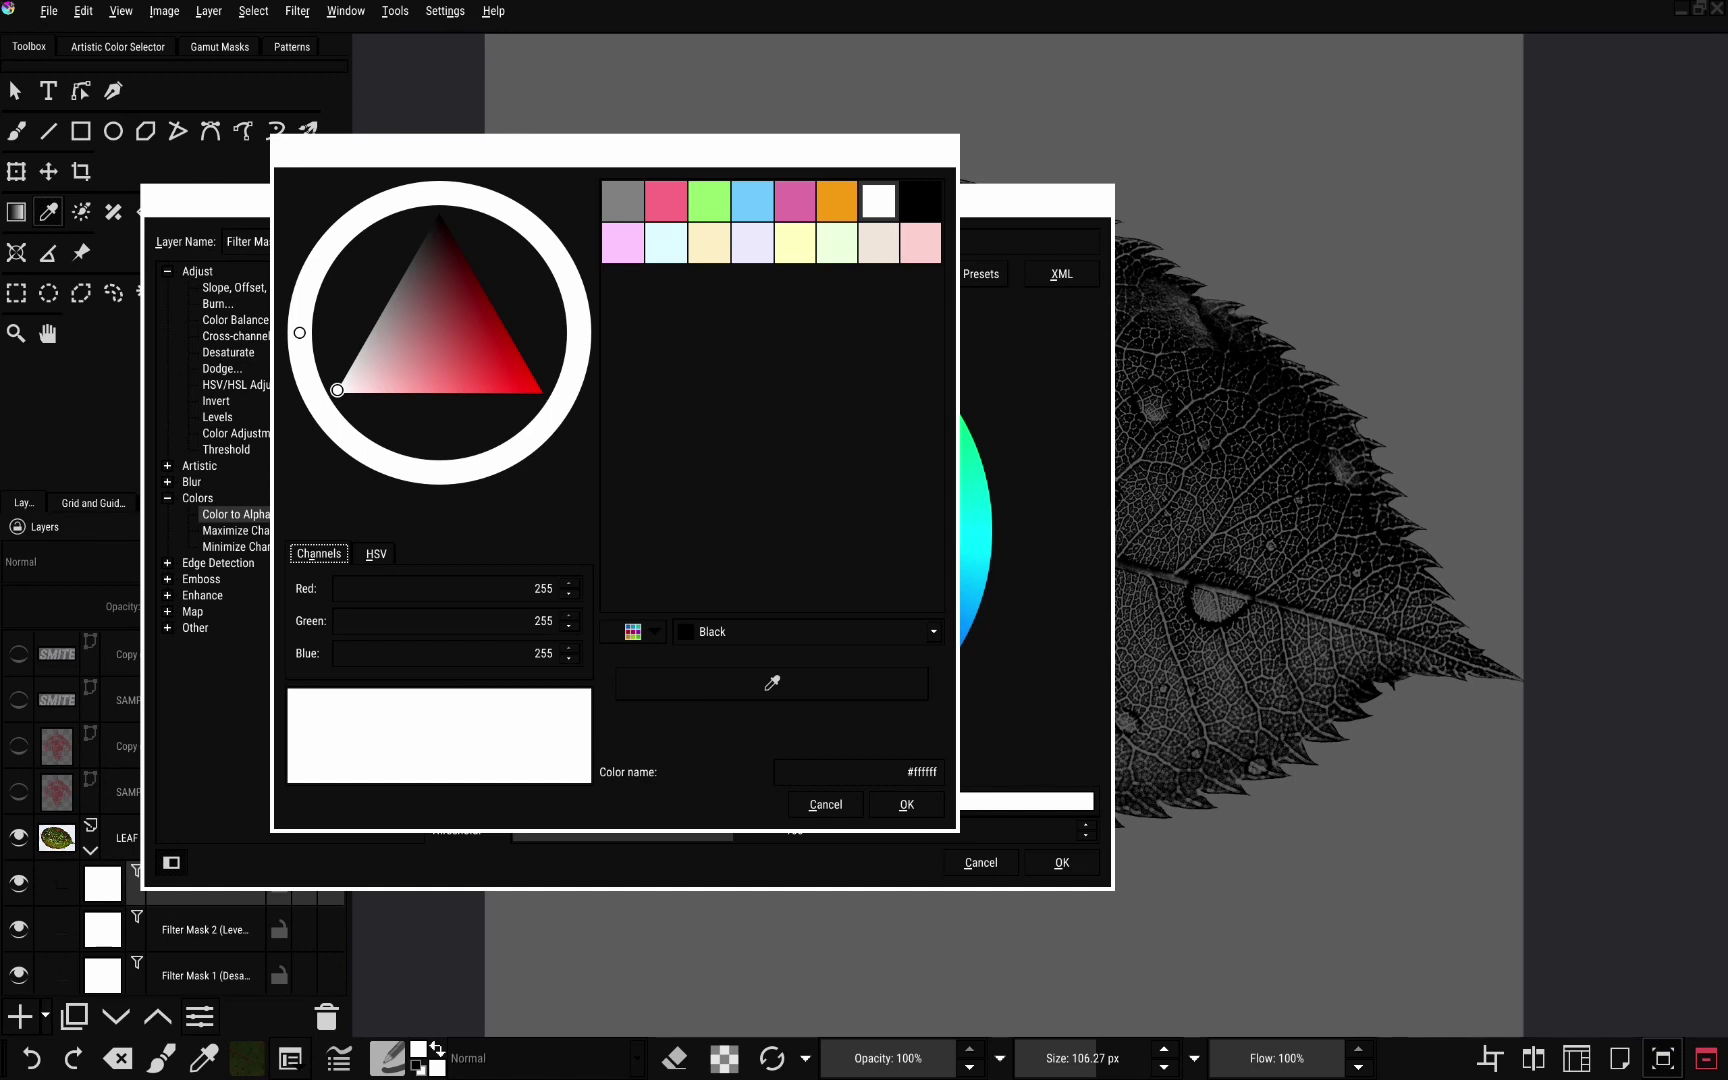
pyautogui.press('Escape')
pyautogui.moveTo(733, 830)
pyautogui.mouseDown()
pyautogui.moveTo(865, 830)
pyautogui.moveTo(739, 830)
pyautogui.mouseUp()
pyautogui.moveTo(740, 200); pyautogui.dragTo(429, 284)
pyautogui.moveTo(428, 914)
pyautogui.mouseDown()
pyautogui.moveTo(316, 914)
pyautogui.moveTo(451, 913)
pyautogui.moveTo(417, 914)
pyautogui.mouseUp()
pyautogui.click(775, 908)
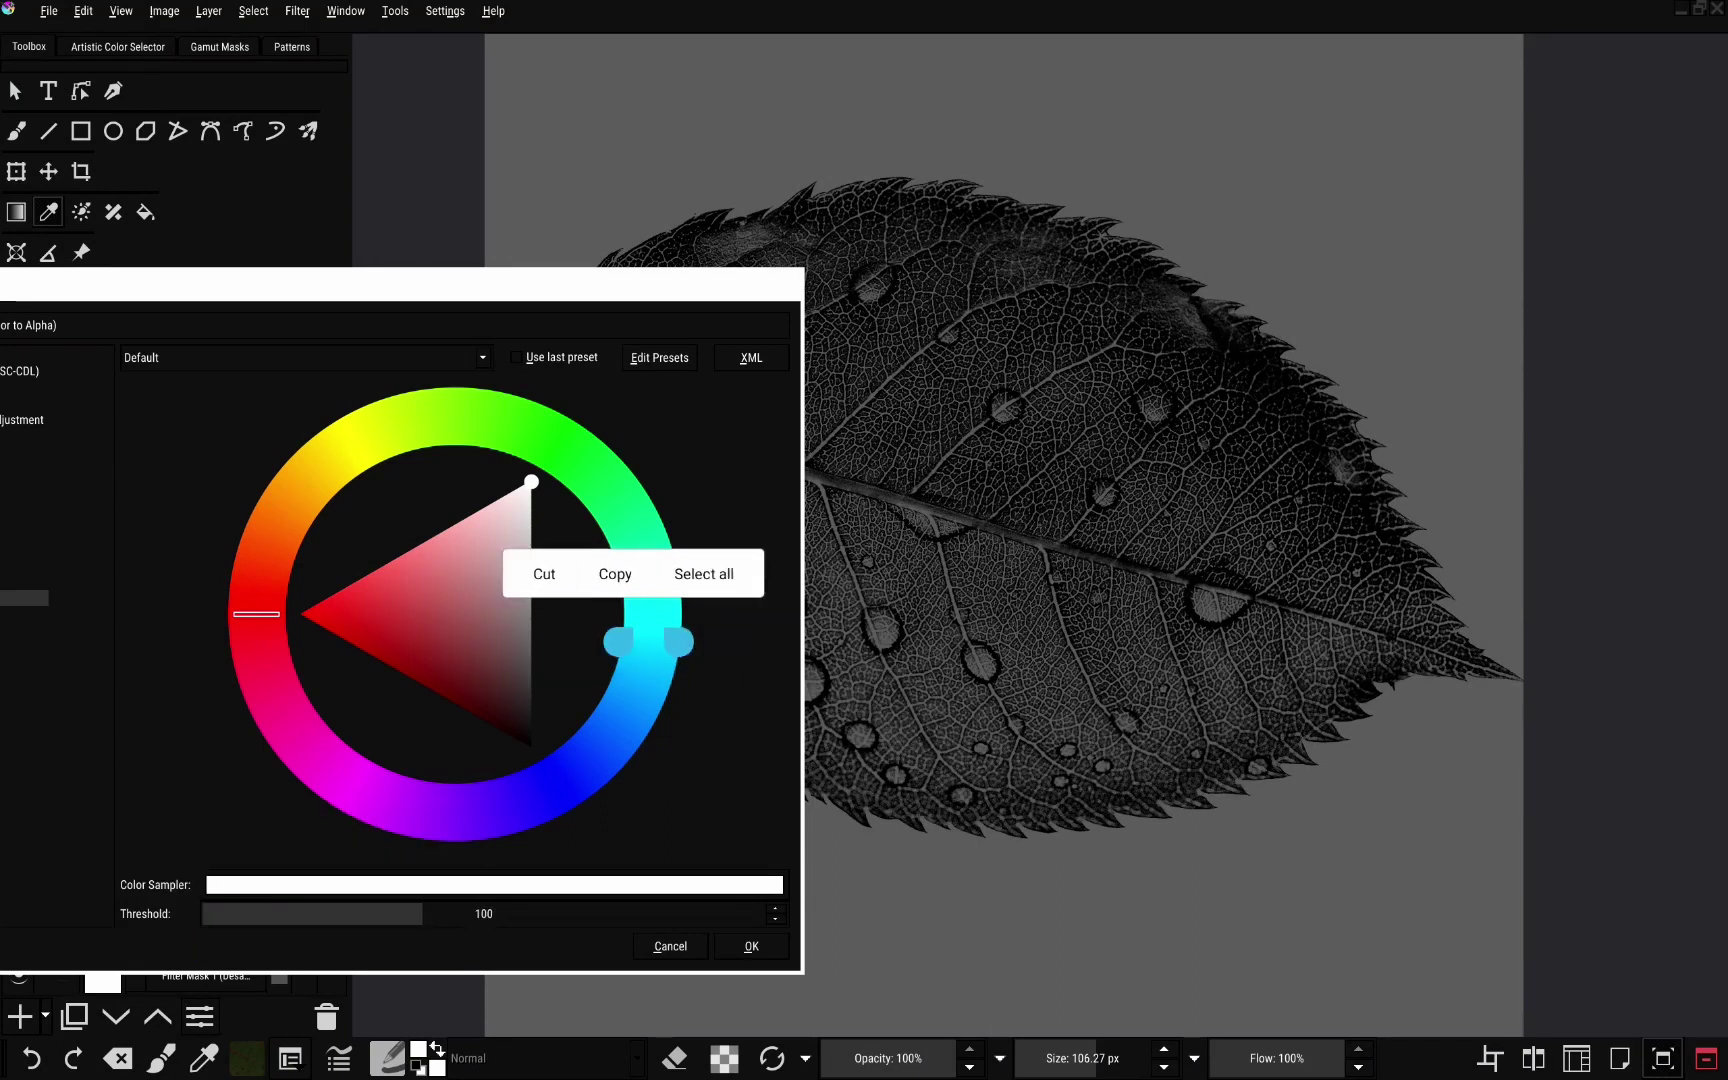
pyautogui.click(751, 946)
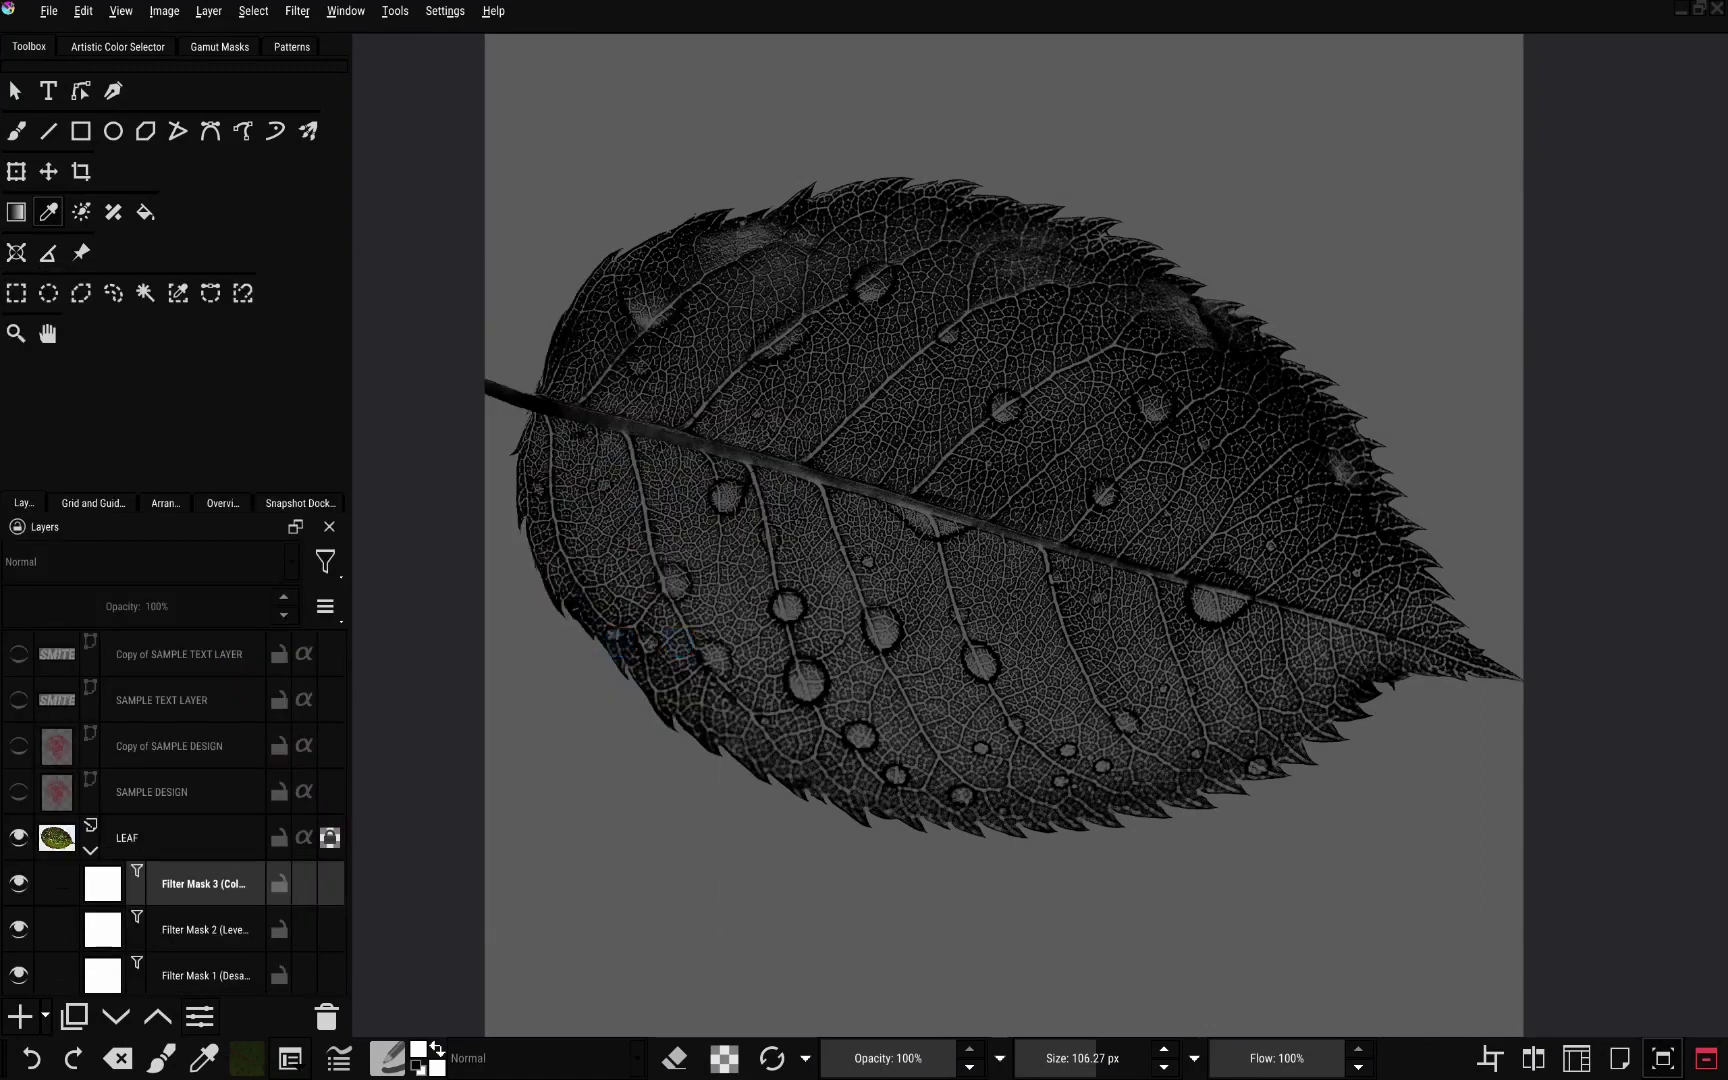
# Show the Background layer and paint red freehand brush strokes on it behind the upper part of the leaf
pyautogui.scroll(-1, 1004, 535)
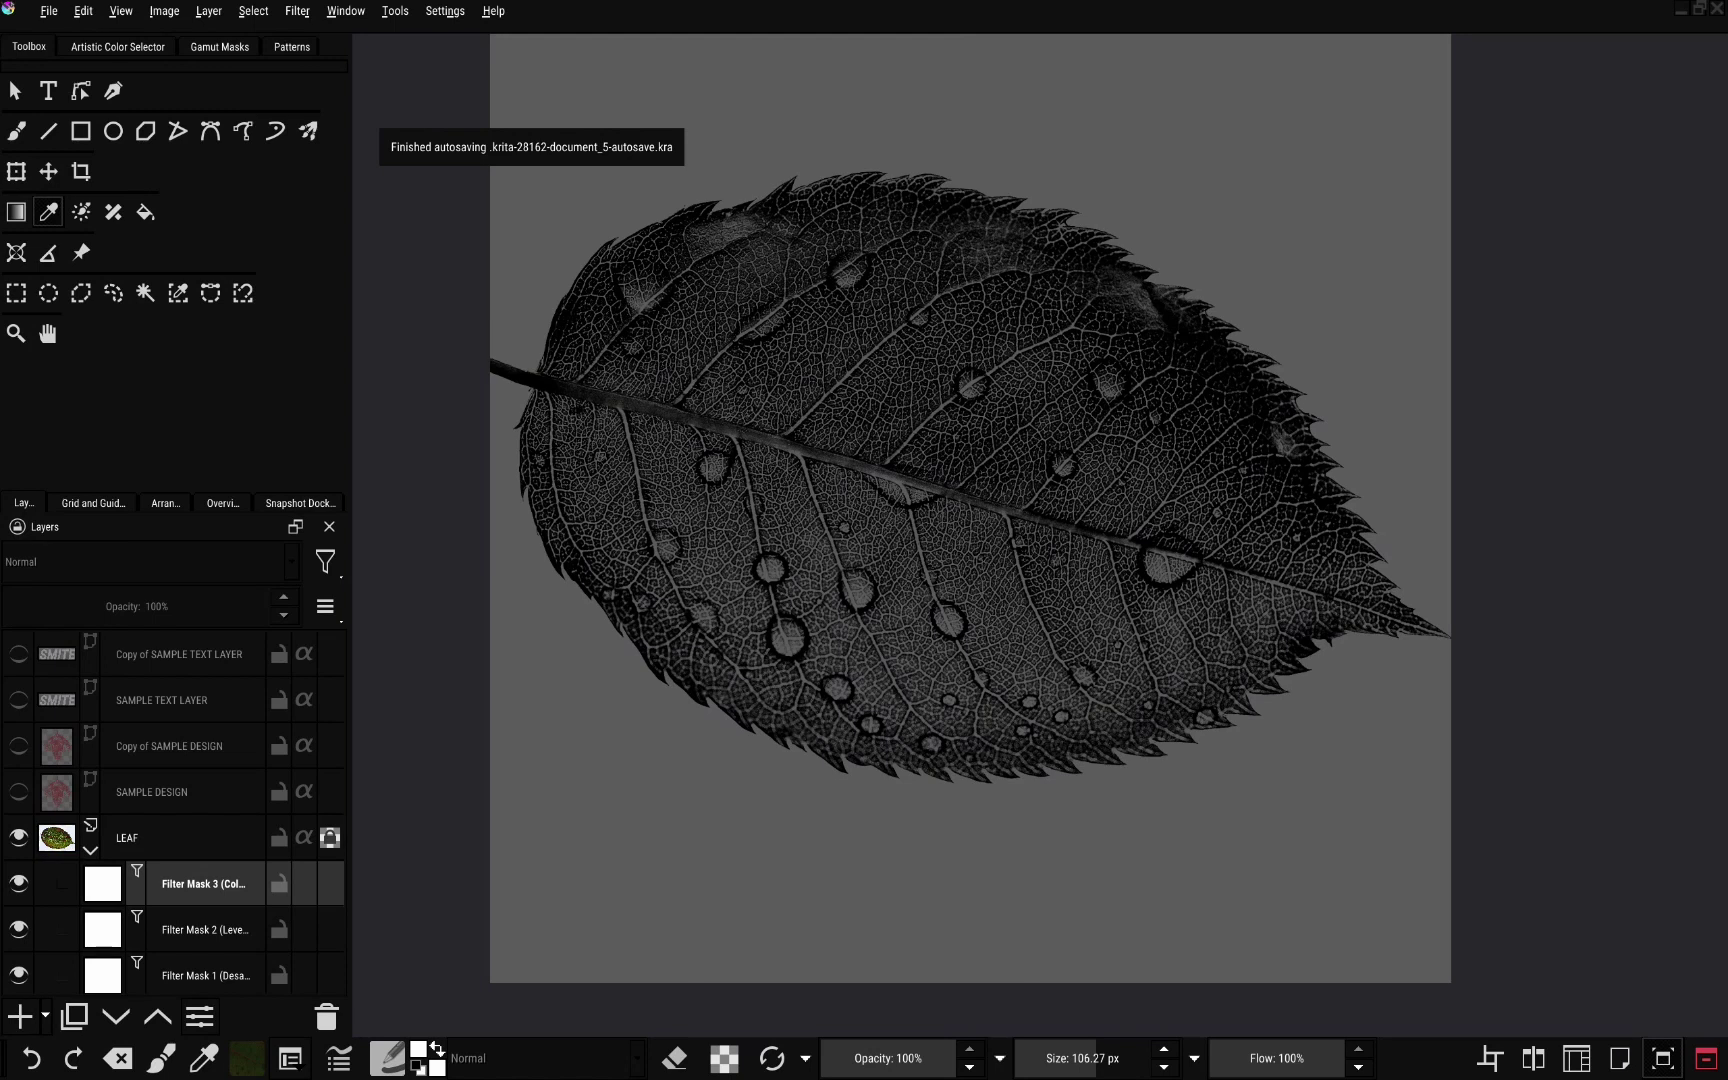
pyautogui.click(90, 850)
pyautogui.click(141, 884)
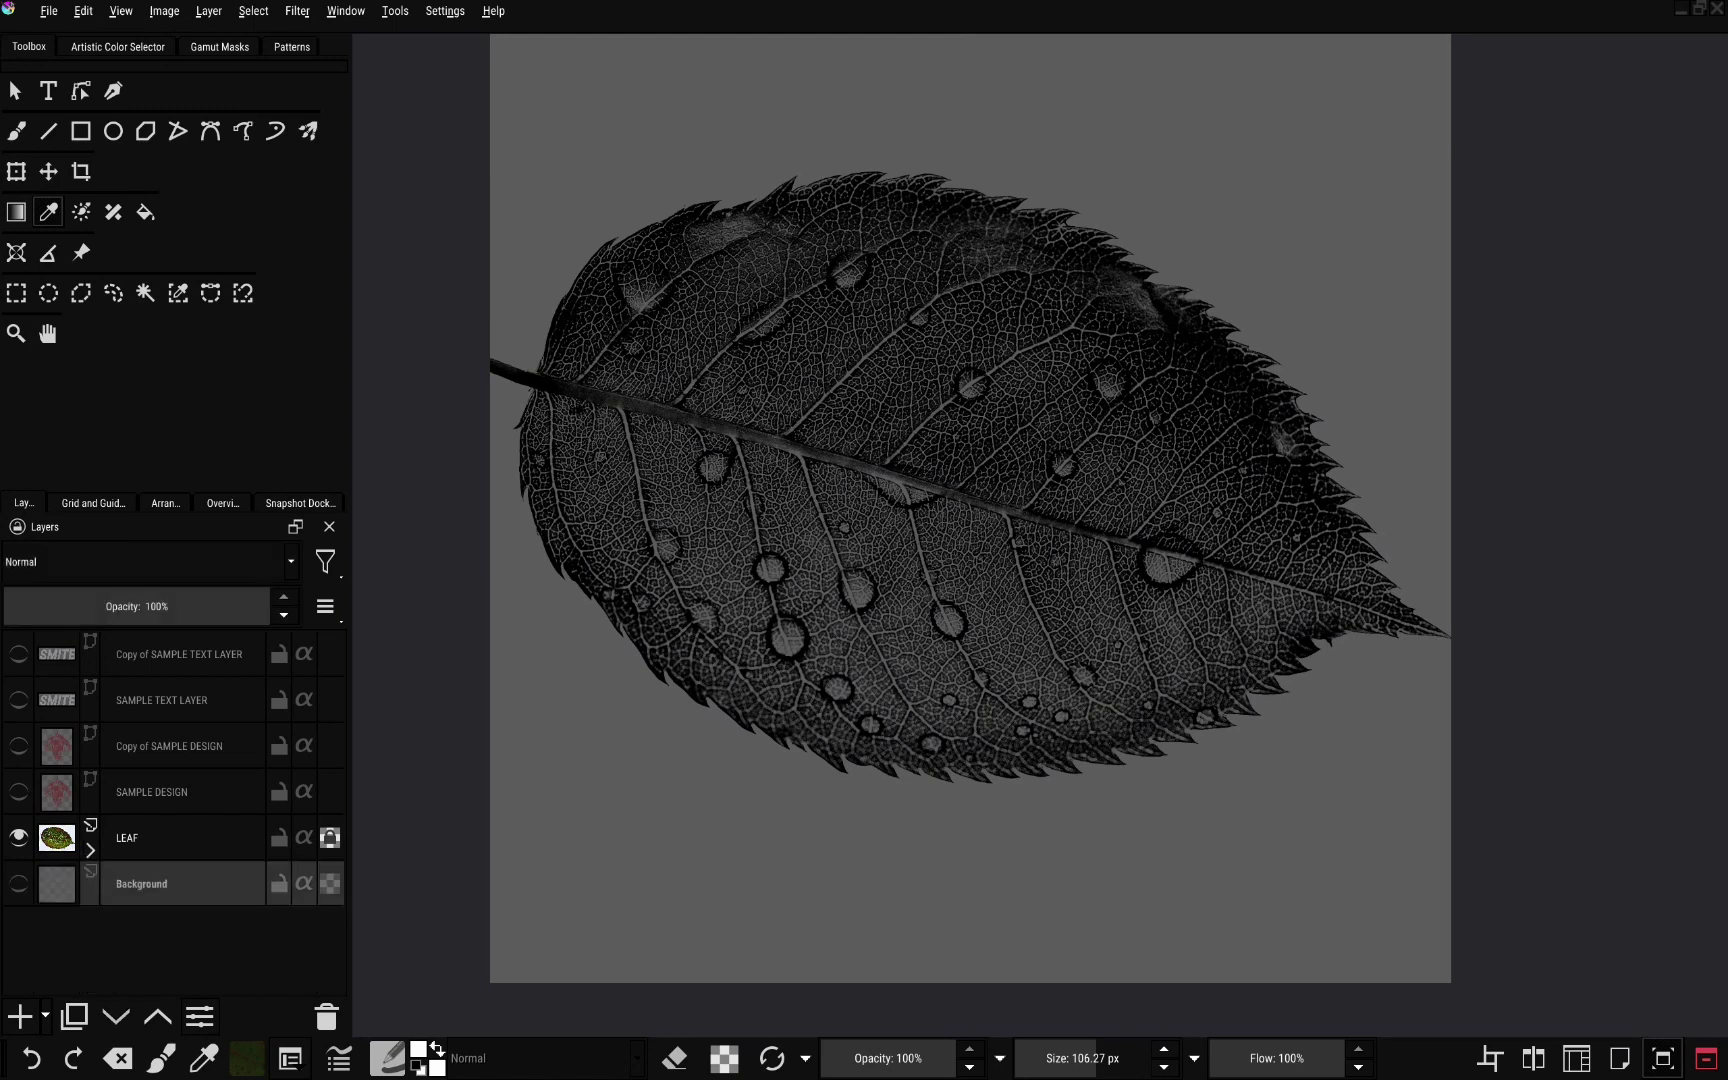
pyautogui.click(18, 884)
pyautogui.press('b')
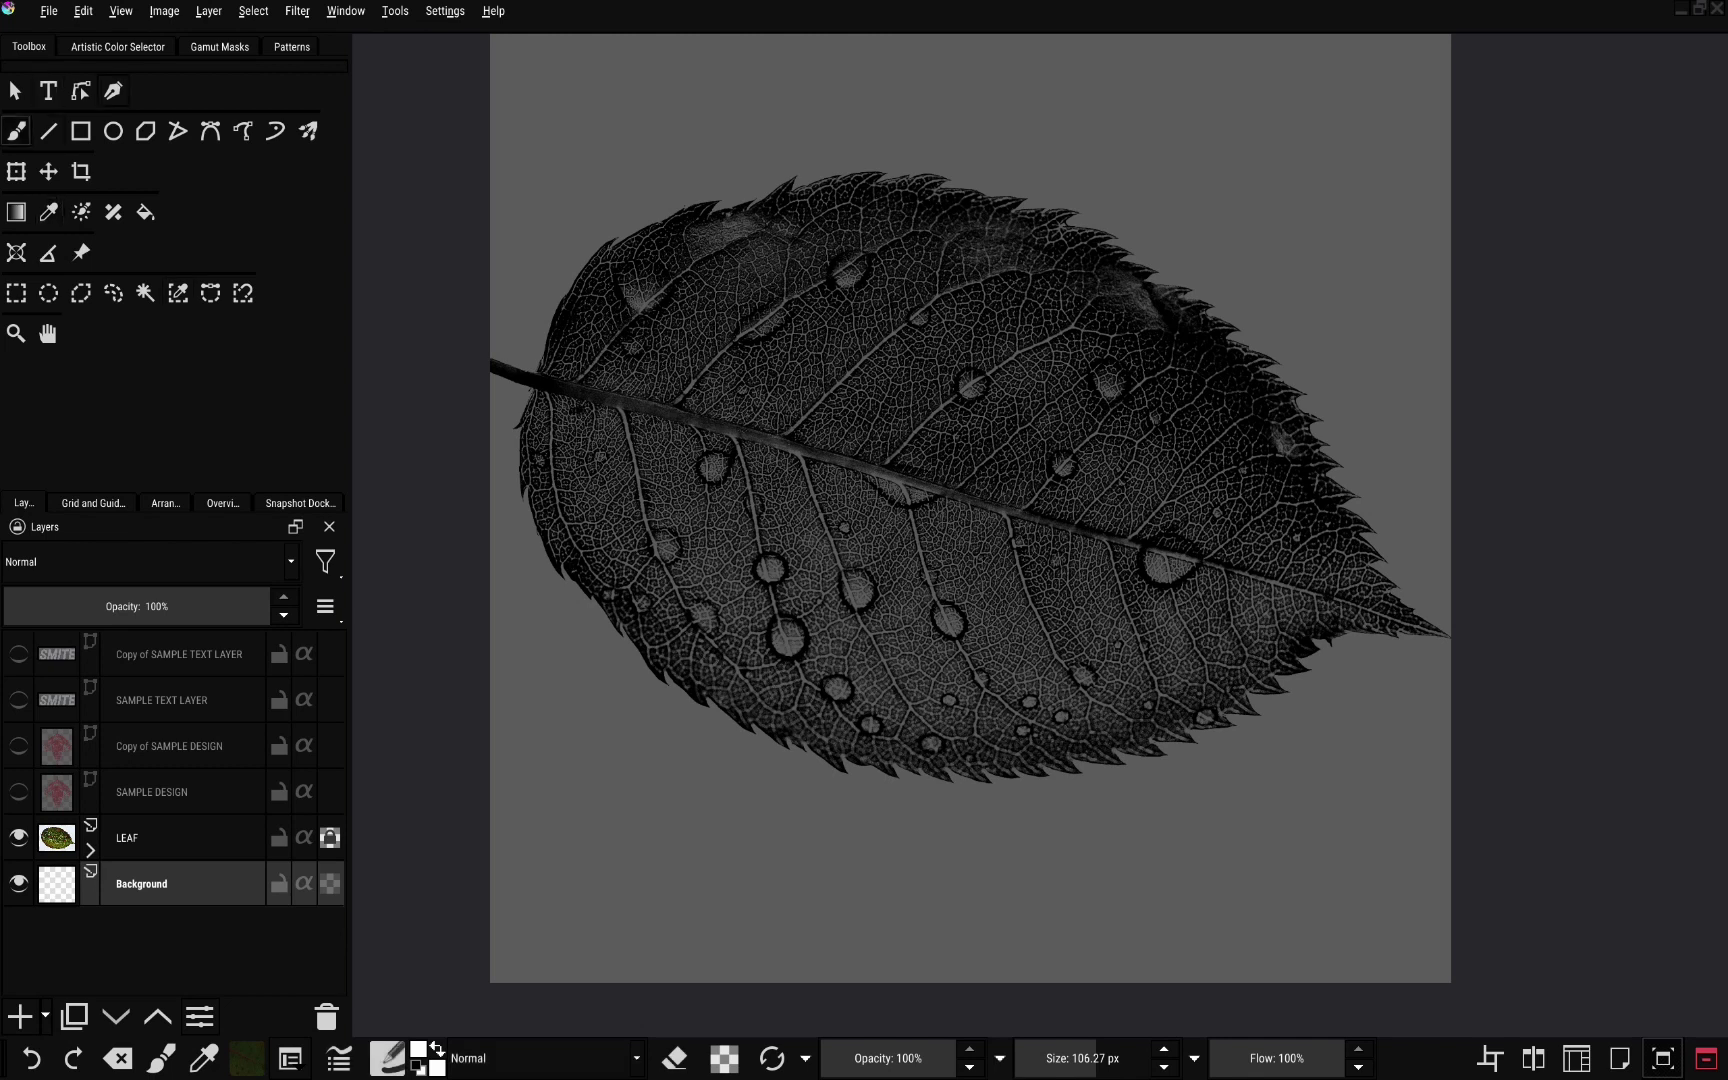
pyautogui.rightClick(960, 398)
pyautogui.click(1013, 430)
pyautogui.click(1528, 487)
pyautogui.moveTo(975, 245)
pyautogui.mouseDown()
pyautogui.moveTo(996, 388)
pyautogui.moveTo(1070, 555)
pyautogui.moveTo(1320, 600)
pyautogui.moveTo(1062, 262)
pyautogui.moveTo(552, 380)
pyautogui.moveTo(1227, 382)
pyautogui.moveTo(538, 366)
pyautogui.moveTo(962, 359)
pyautogui.moveTo(1115, 378)
pyautogui.moveTo(820, 418)
pyautogui.moveTo(798, 445)
pyautogui.moveTo(1229, 618)
pyautogui.mouseUp()
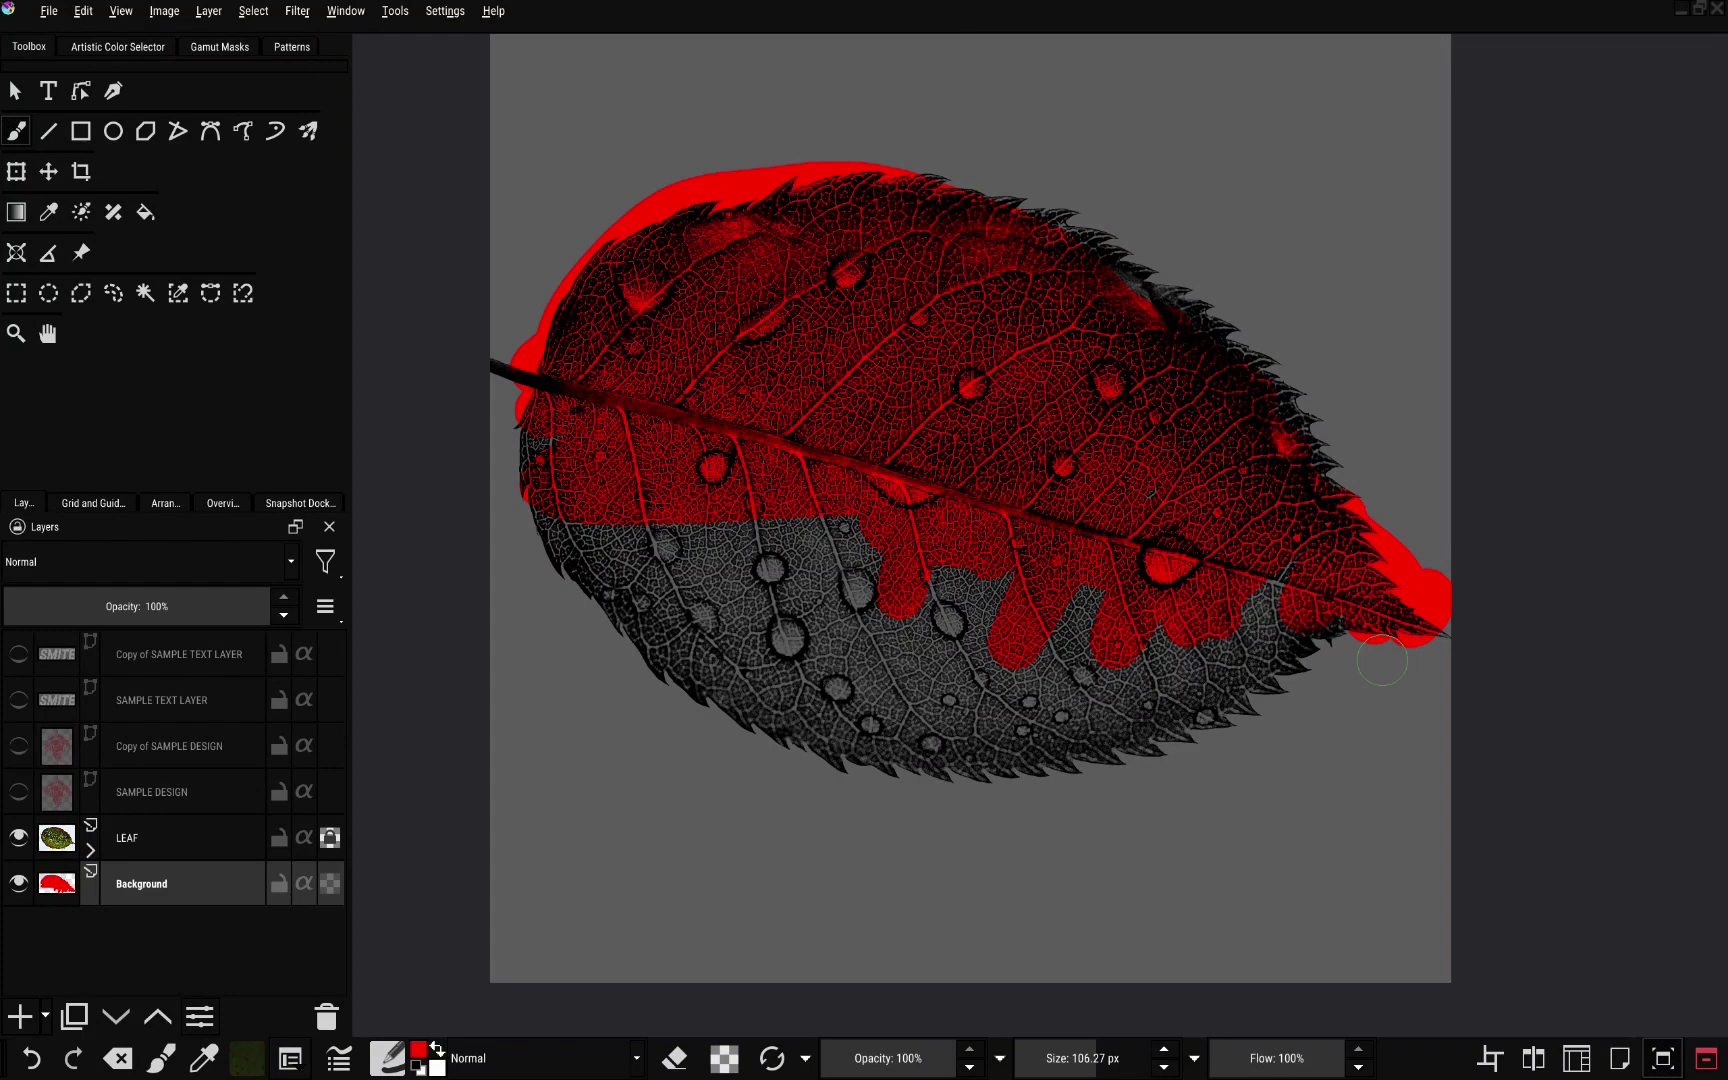
# Hide the red-painted Background layer
pyautogui.click(180, 655)
pyautogui.click(170, 747)
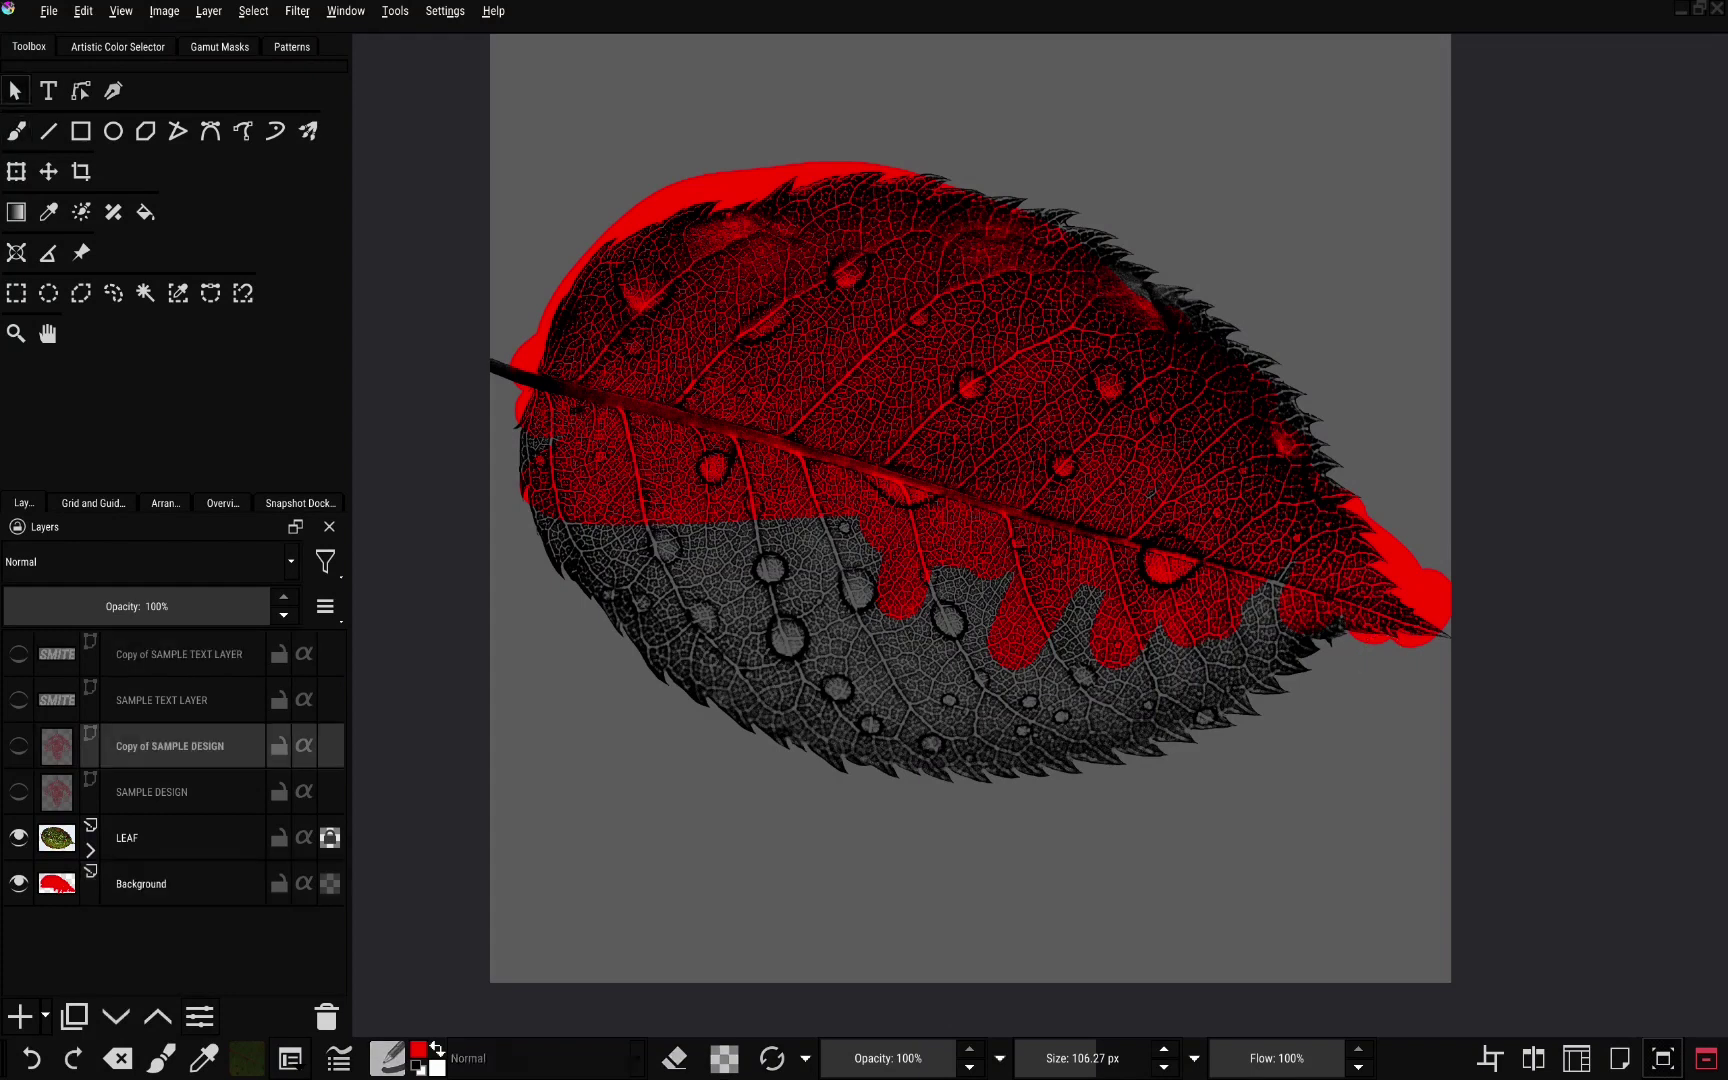
pyautogui.click(170, 884)
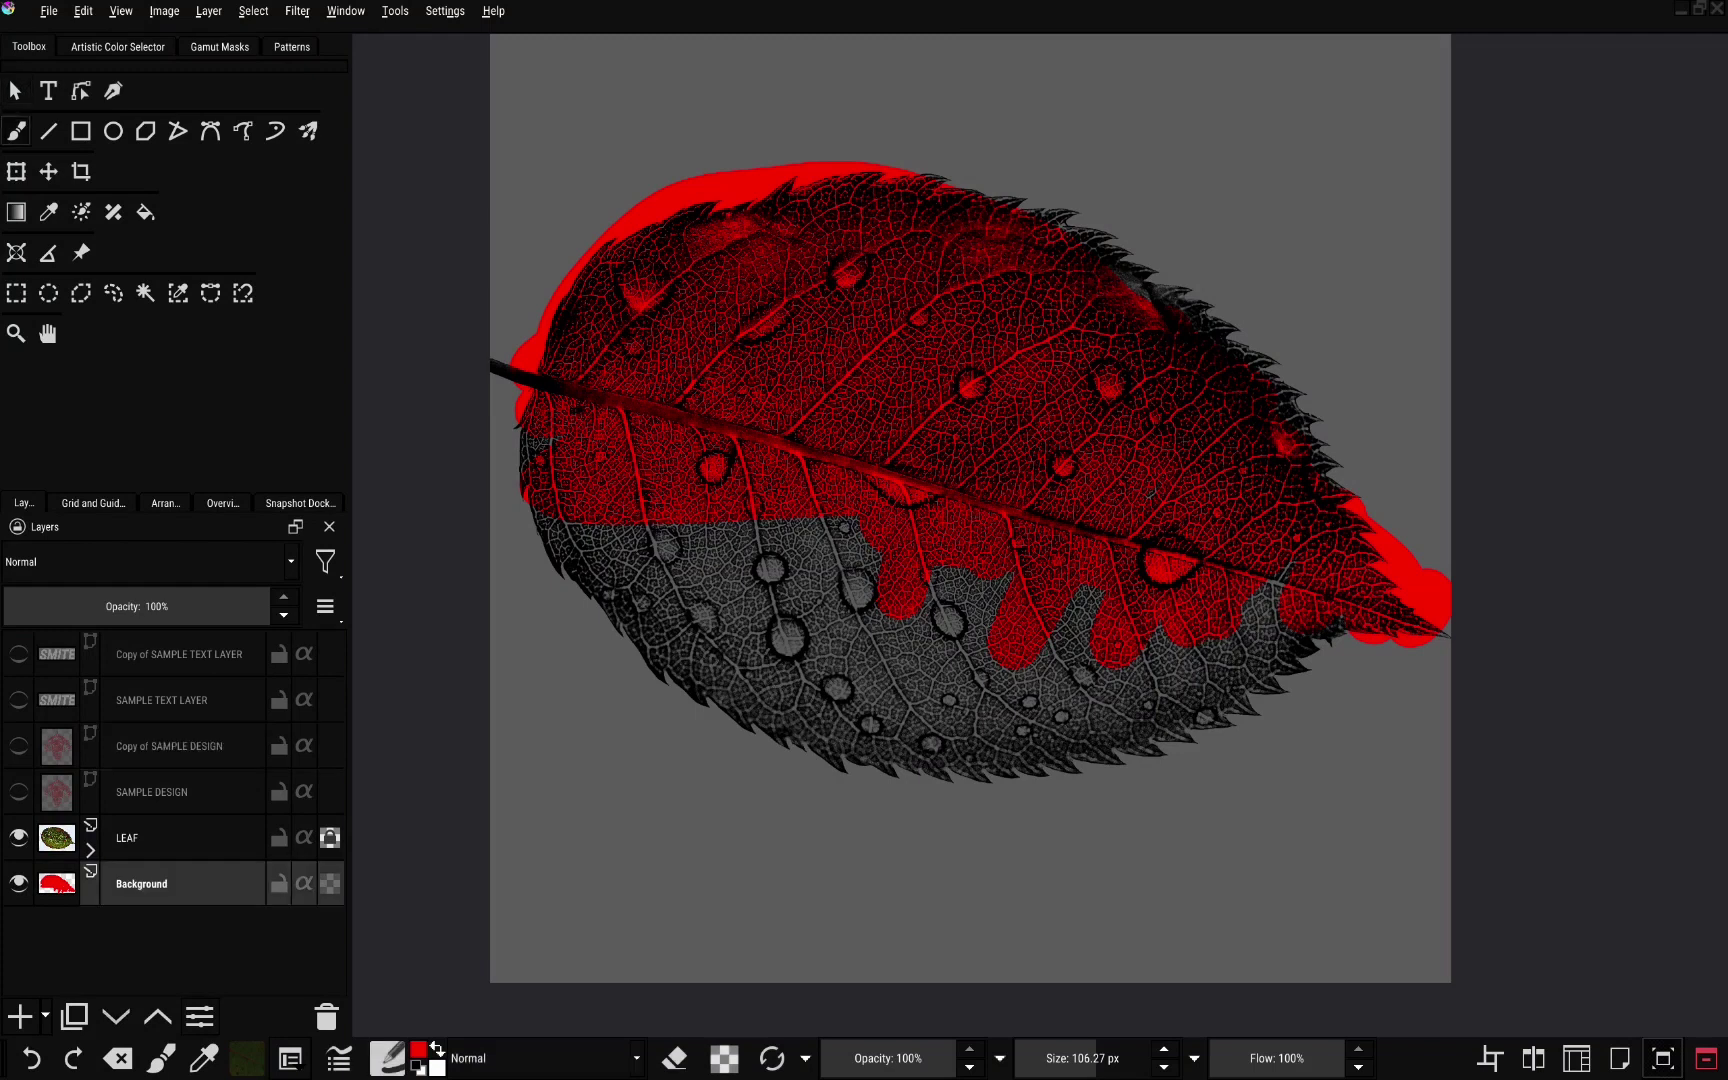
pyautogui.click(18, 883)
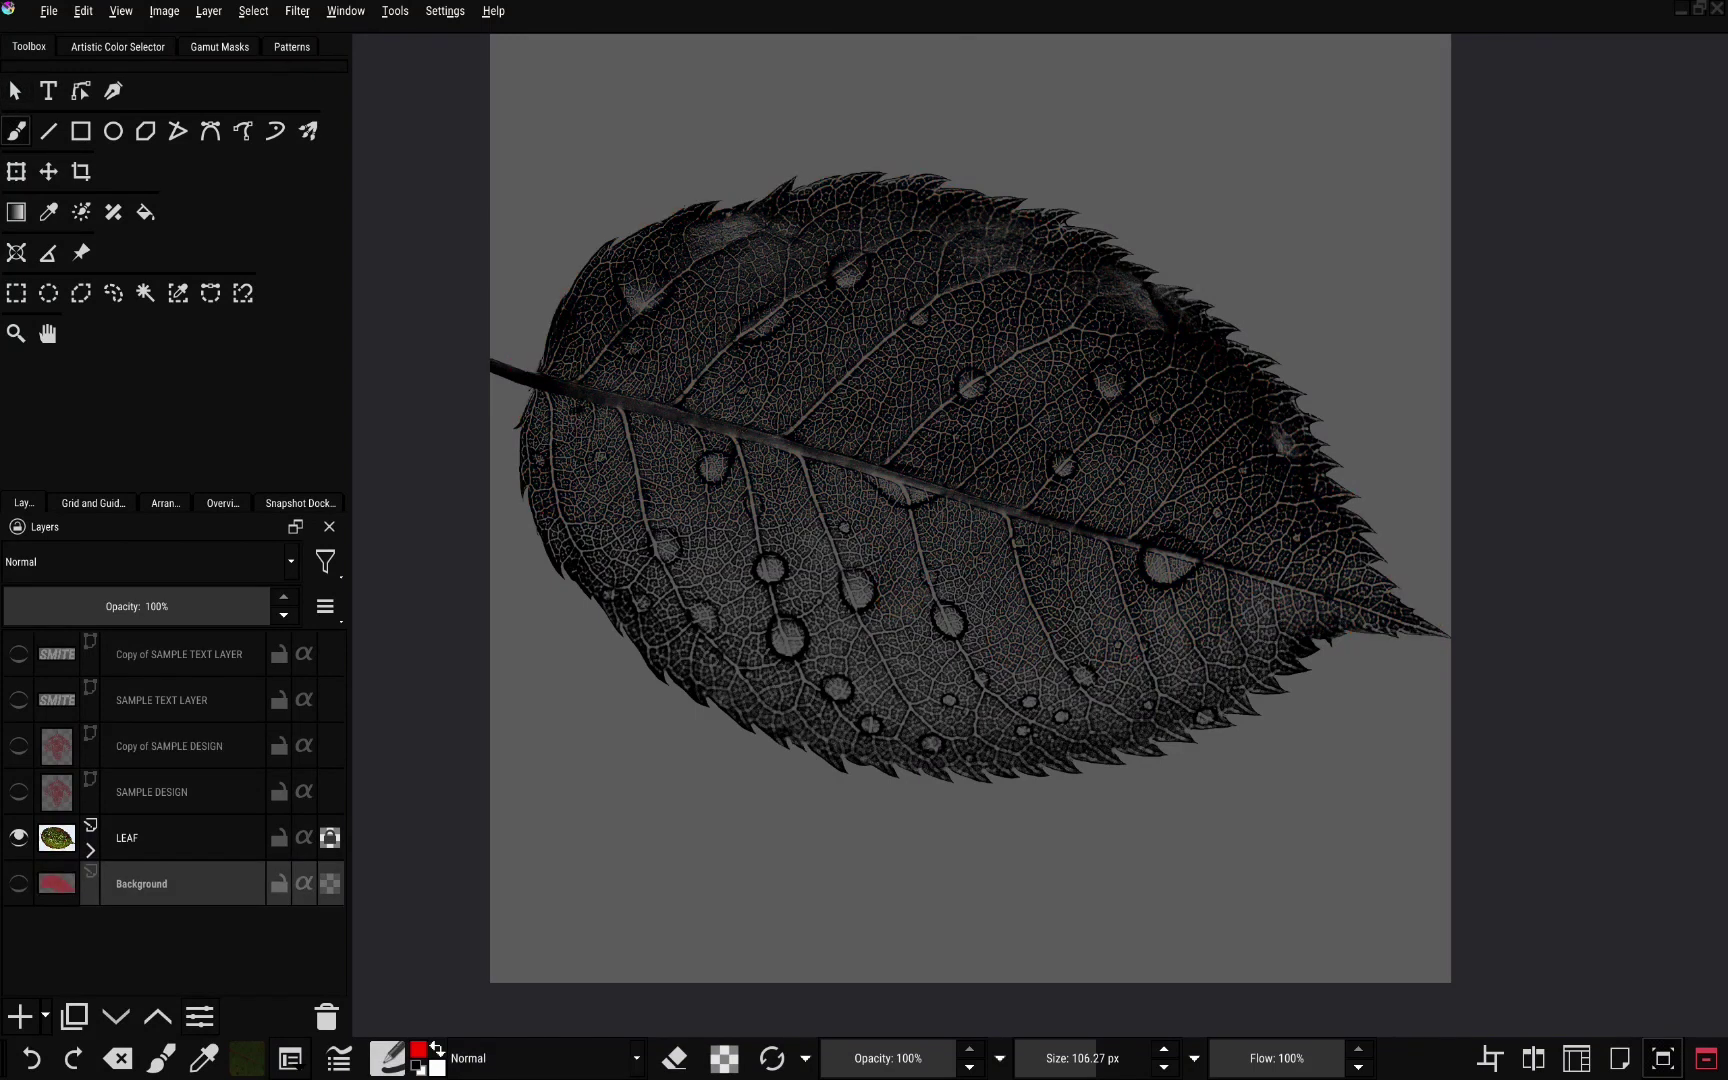
# Expand the LEAF layer's masks and select the layer's opaque pixels, replacing any current selection
pyautogui.scroll(1, 1418, 691)
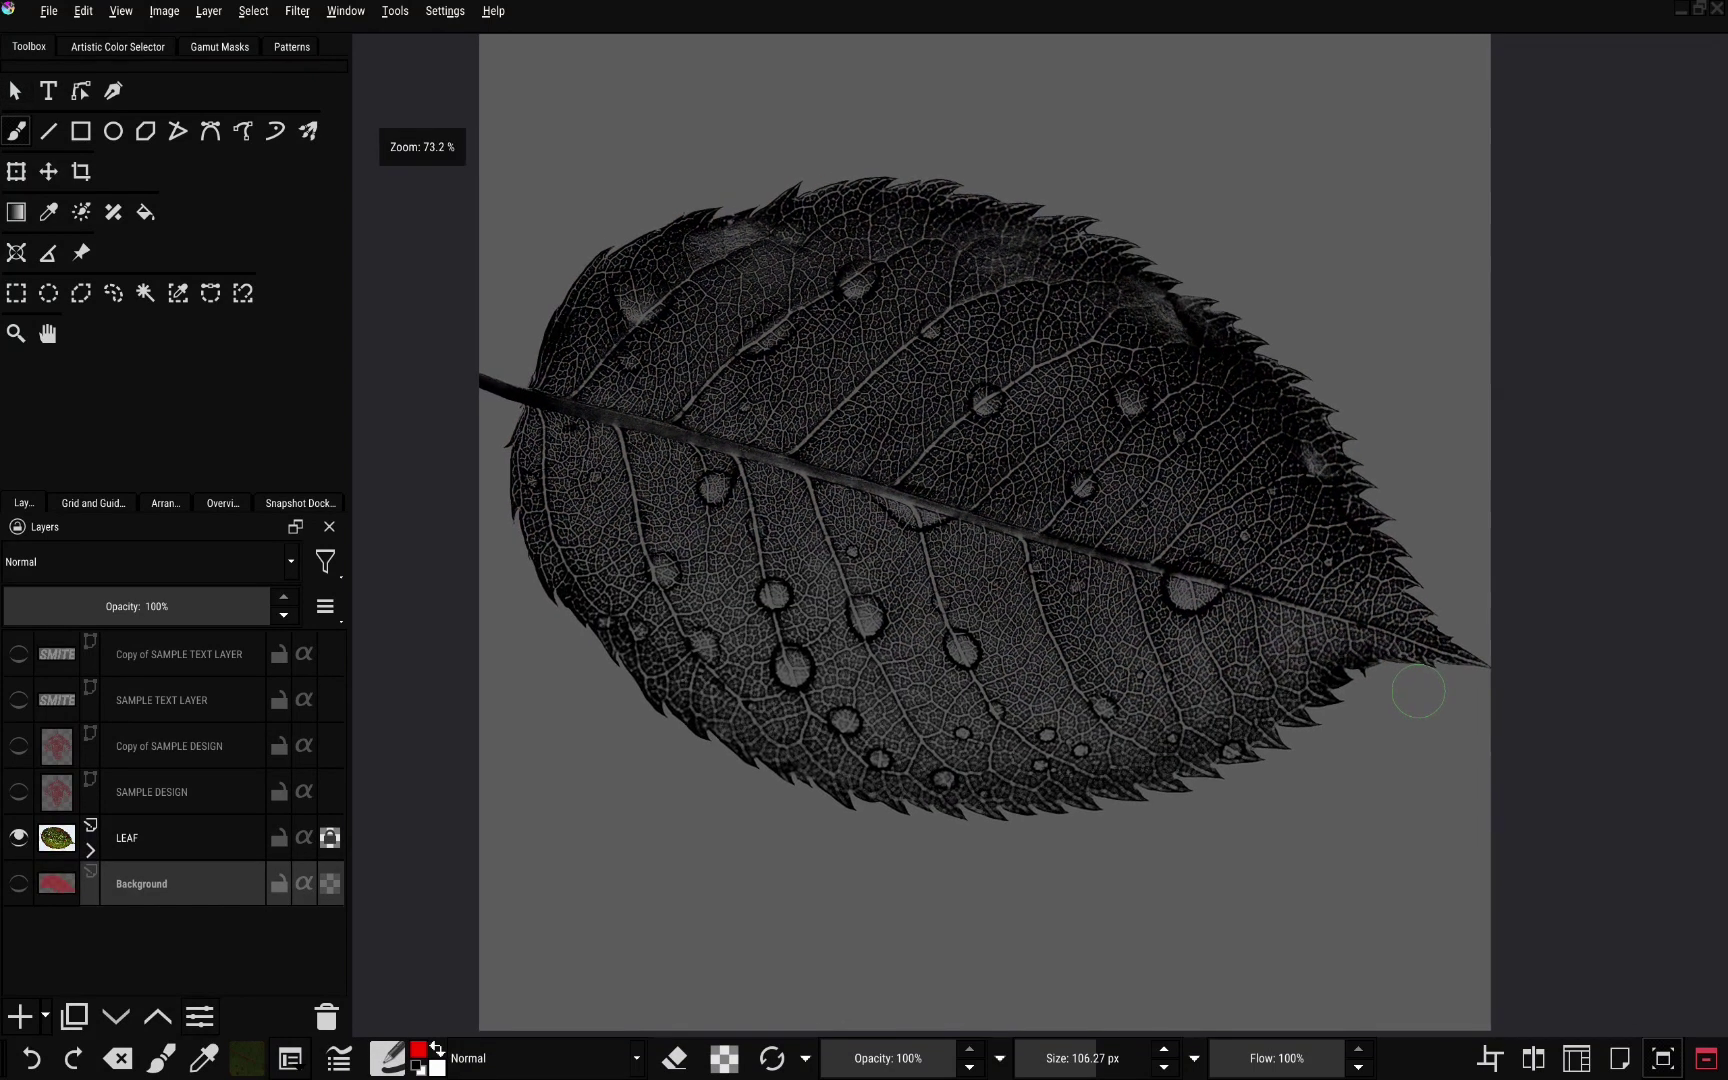
pyautogui.click(90, 850)
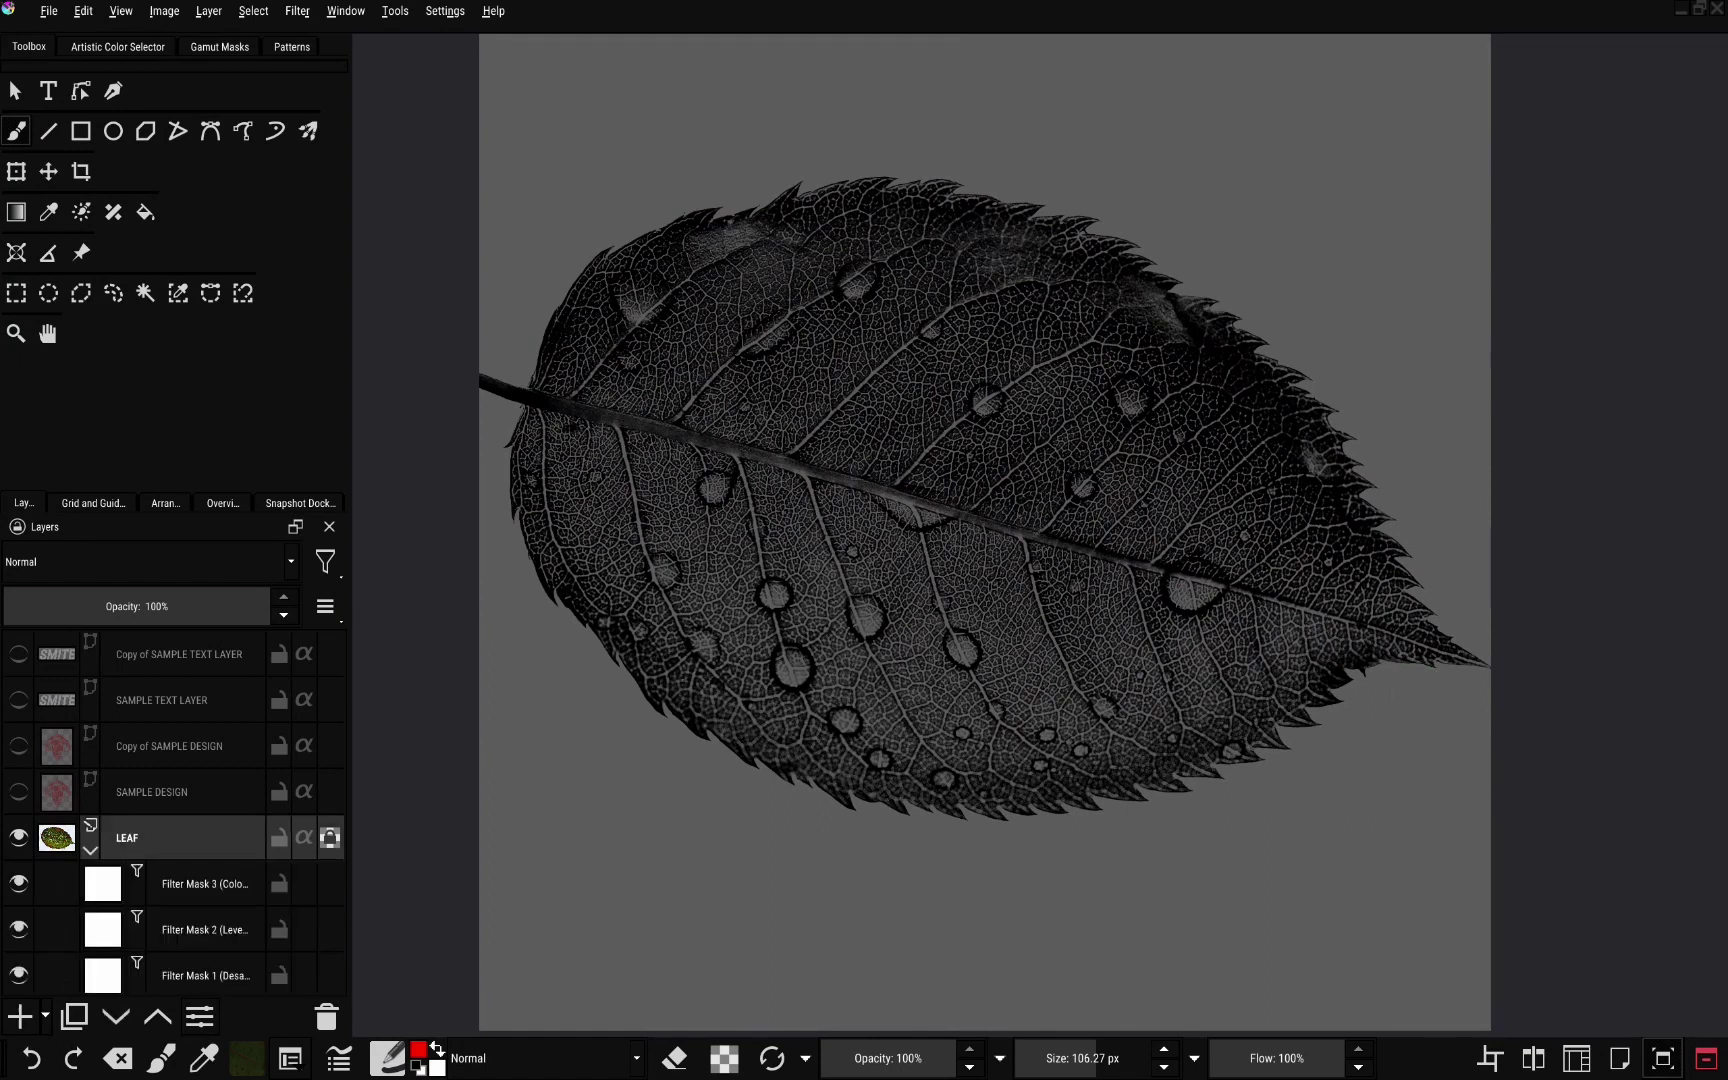
pyautogui.rightClick(60, 838)
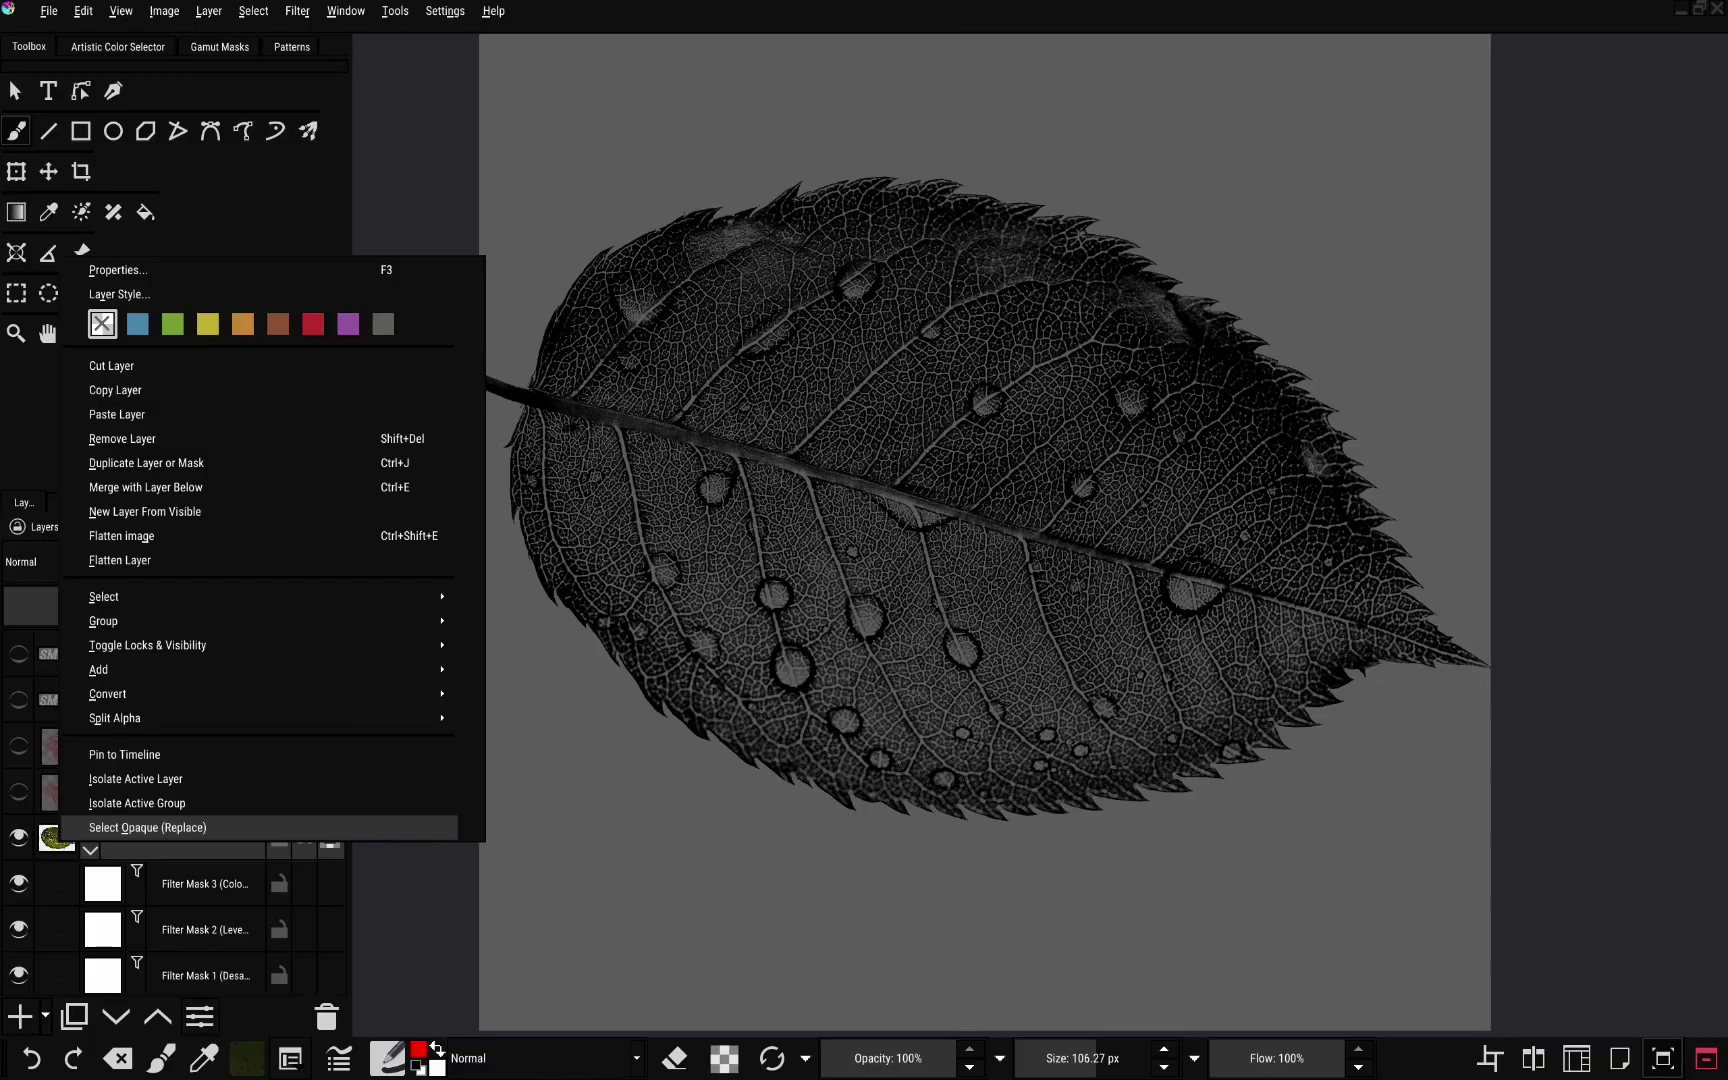
pyautogui.click(140, 827)
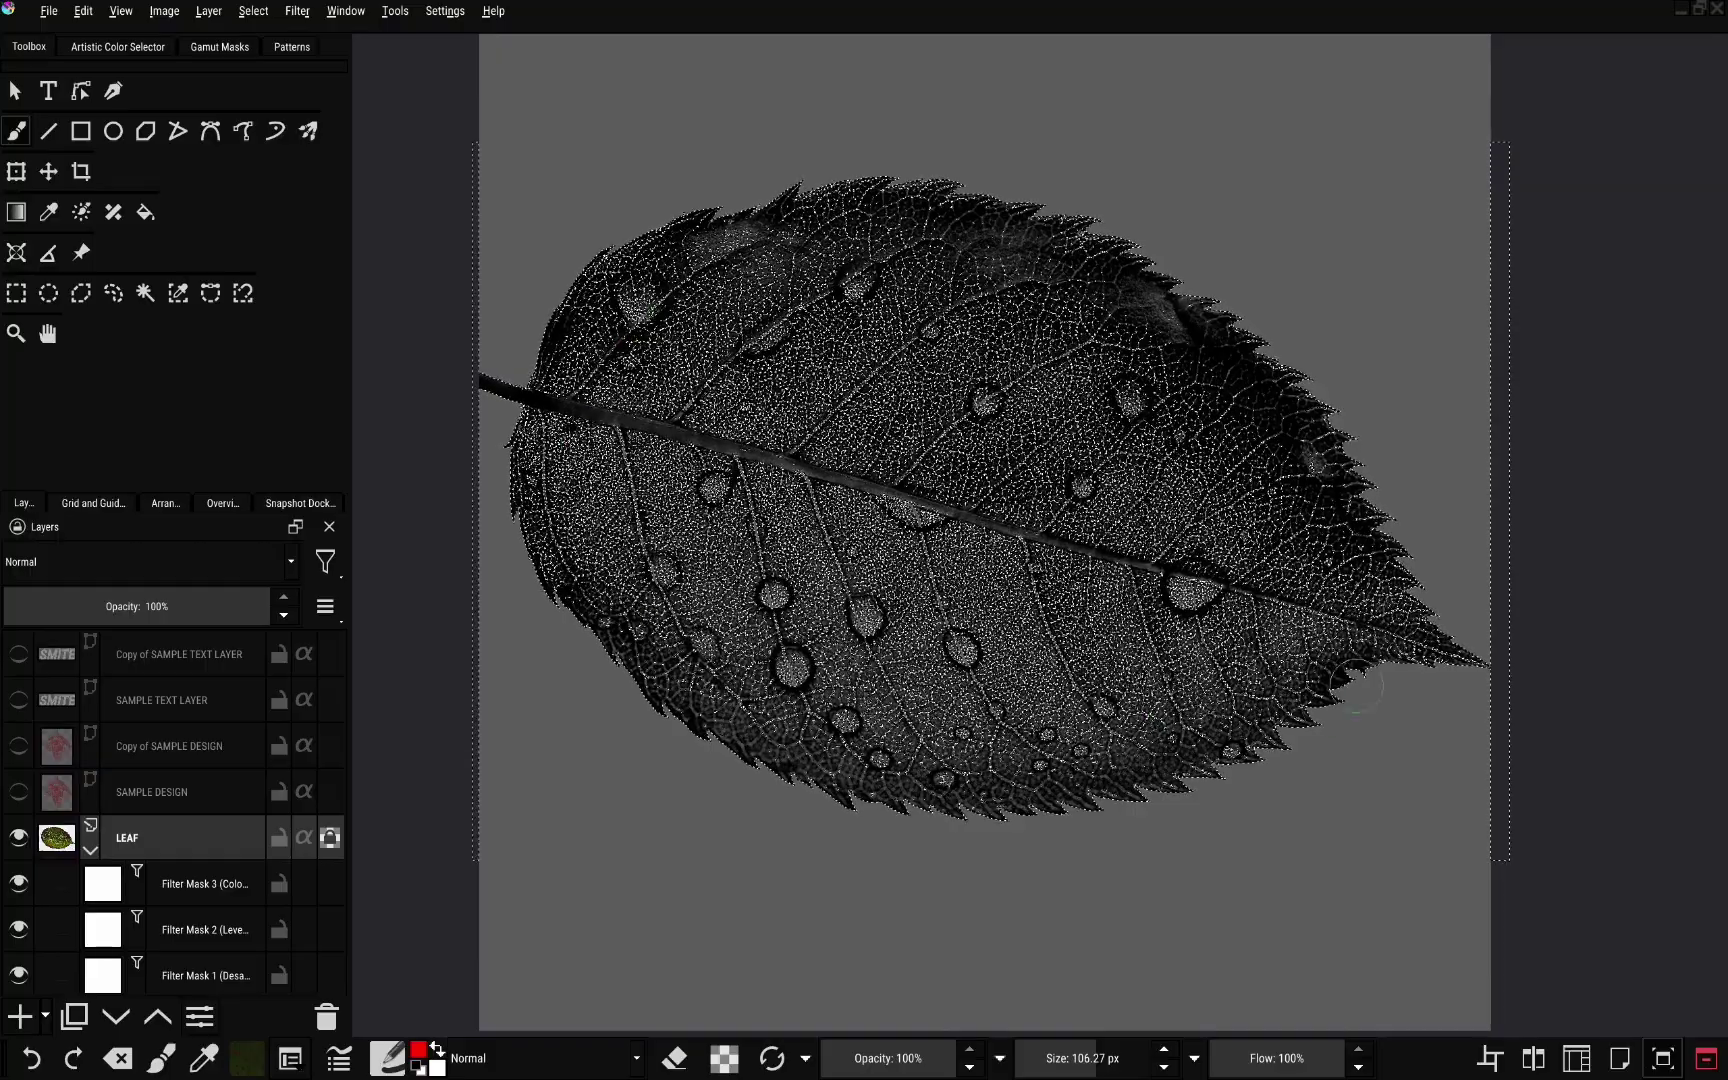
# Inspect the selection along the leaf veins up close, then hide the LEAF layer and show the Copy of SAMPLE TEXT LAYER
pyautogui.scroll(2, 1236, 427)
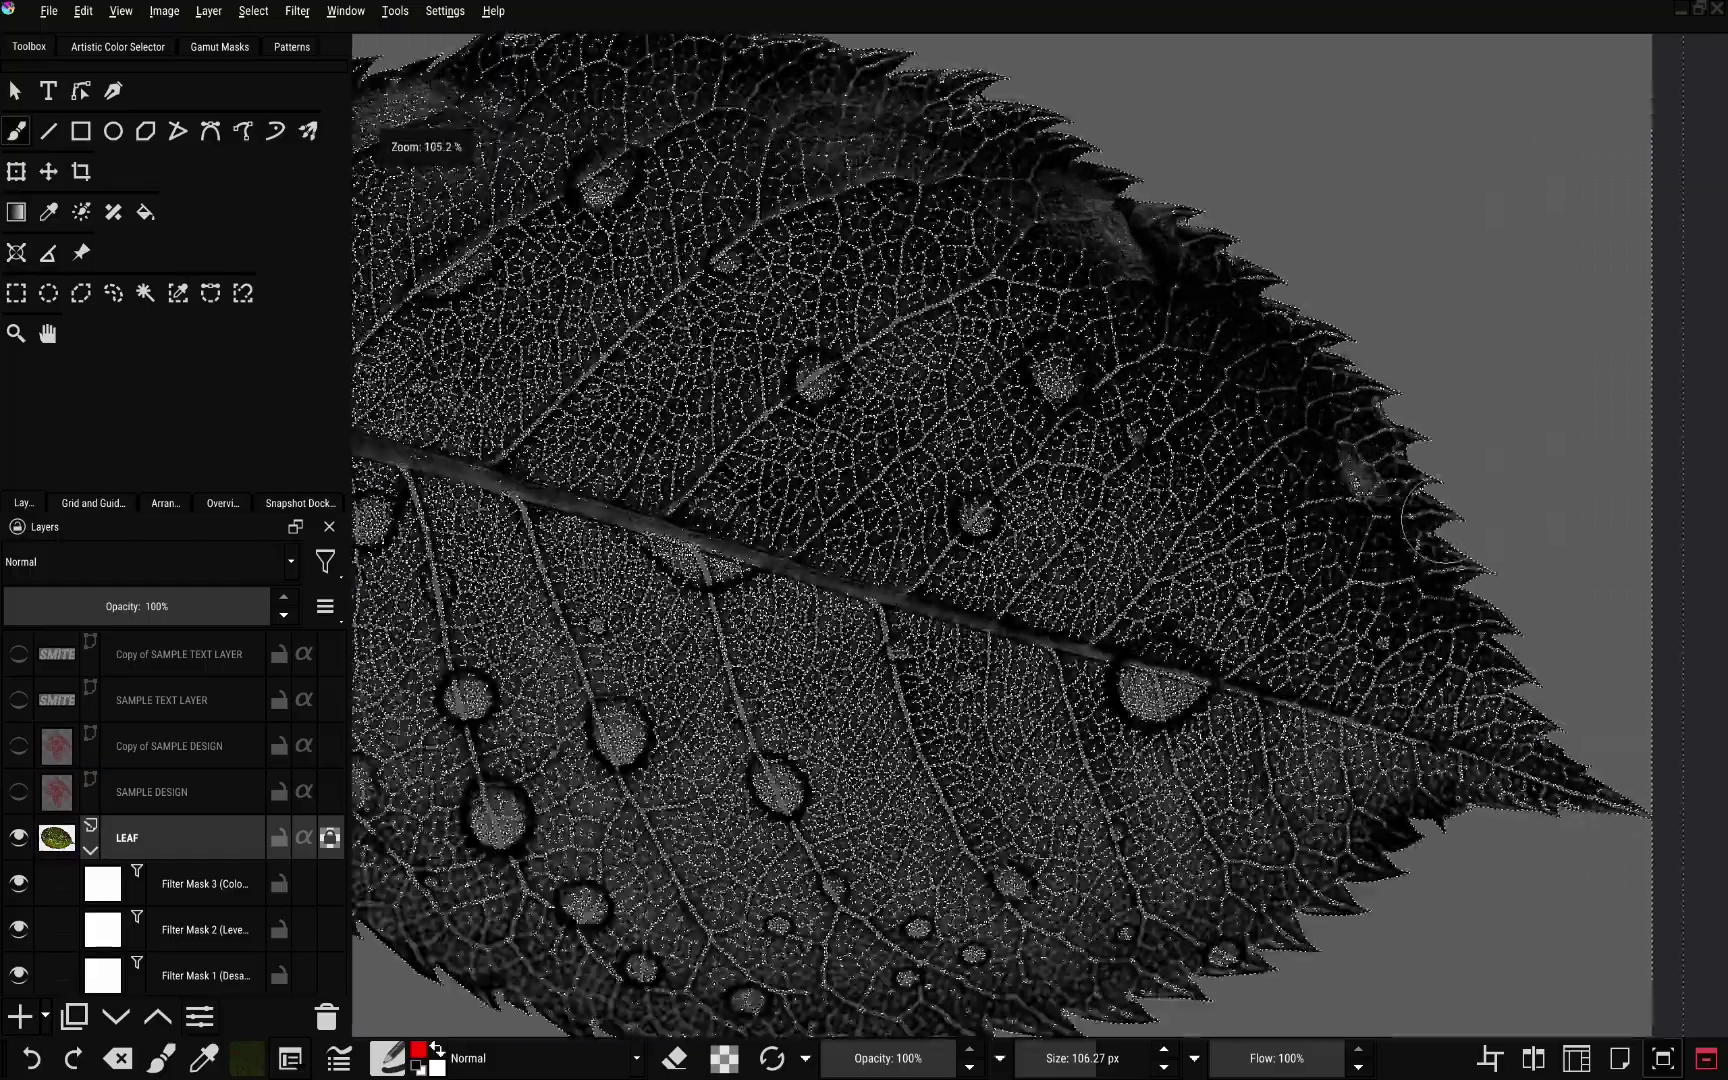
pyautogui.scroll(8, 1445, 520)
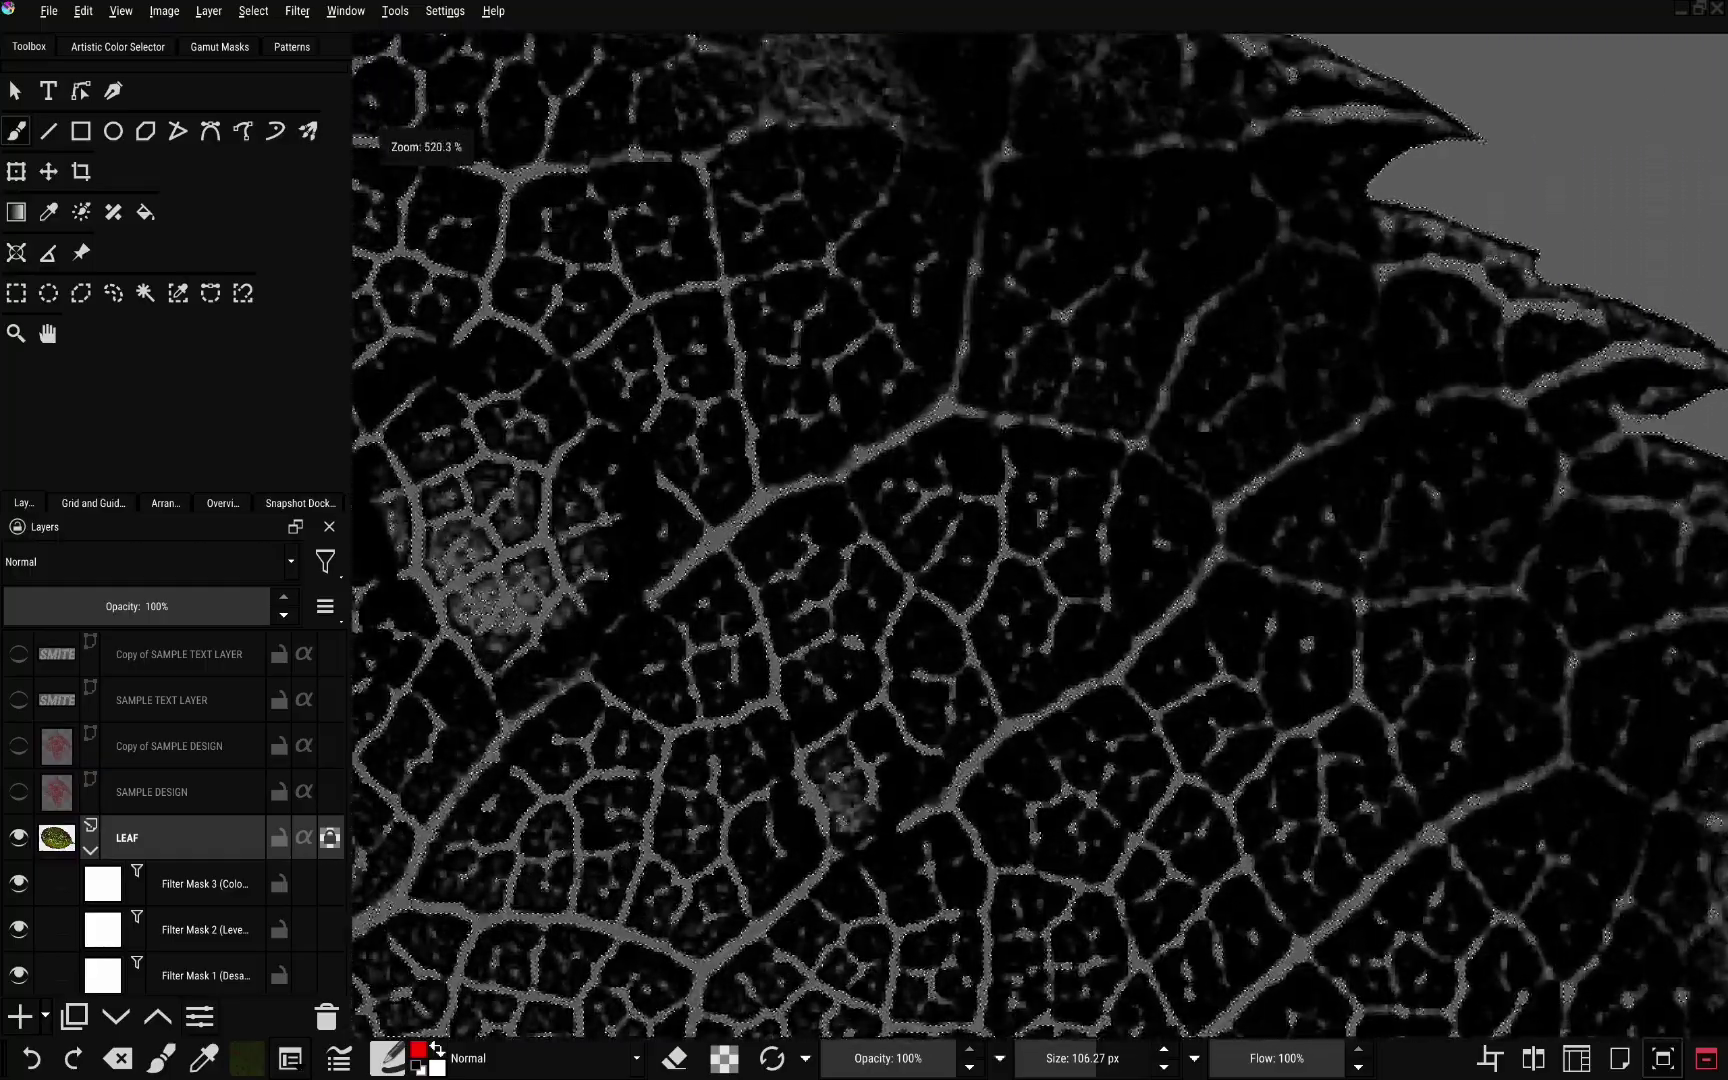
pyautogui.scroll(-2, 1224, 340)
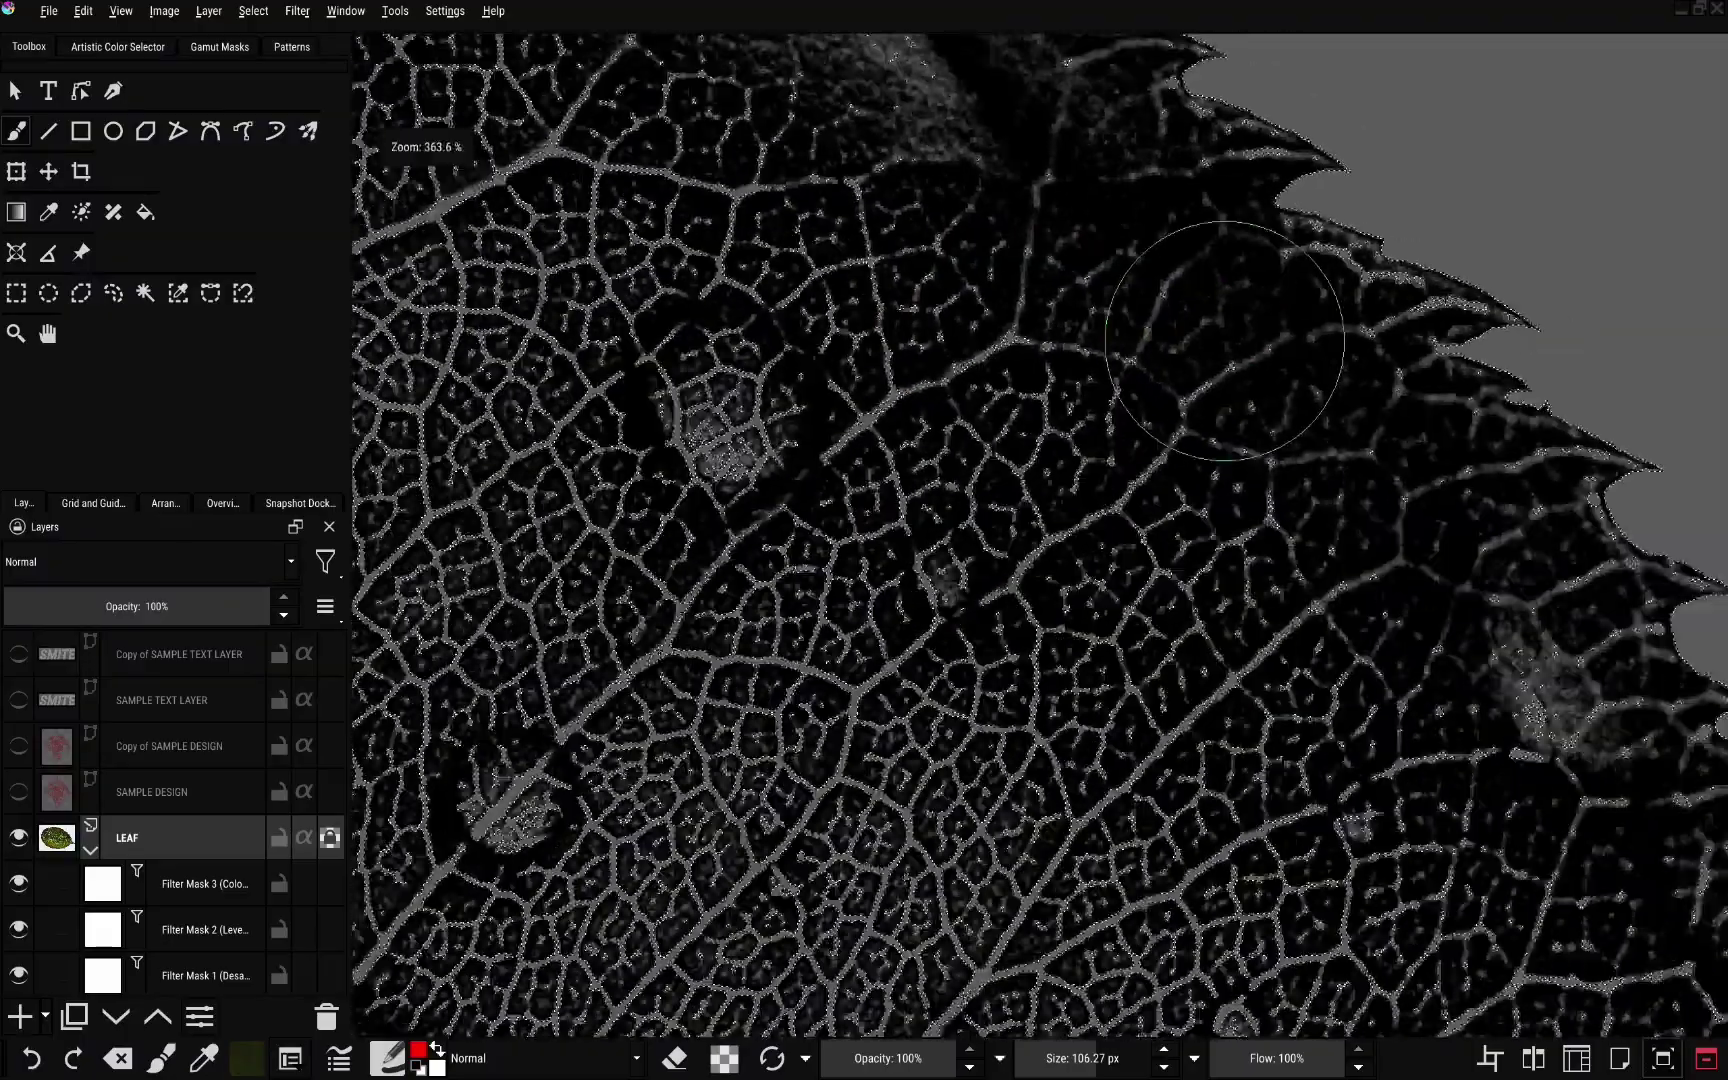
pyautogui.scroll(-6, 1224, 340)
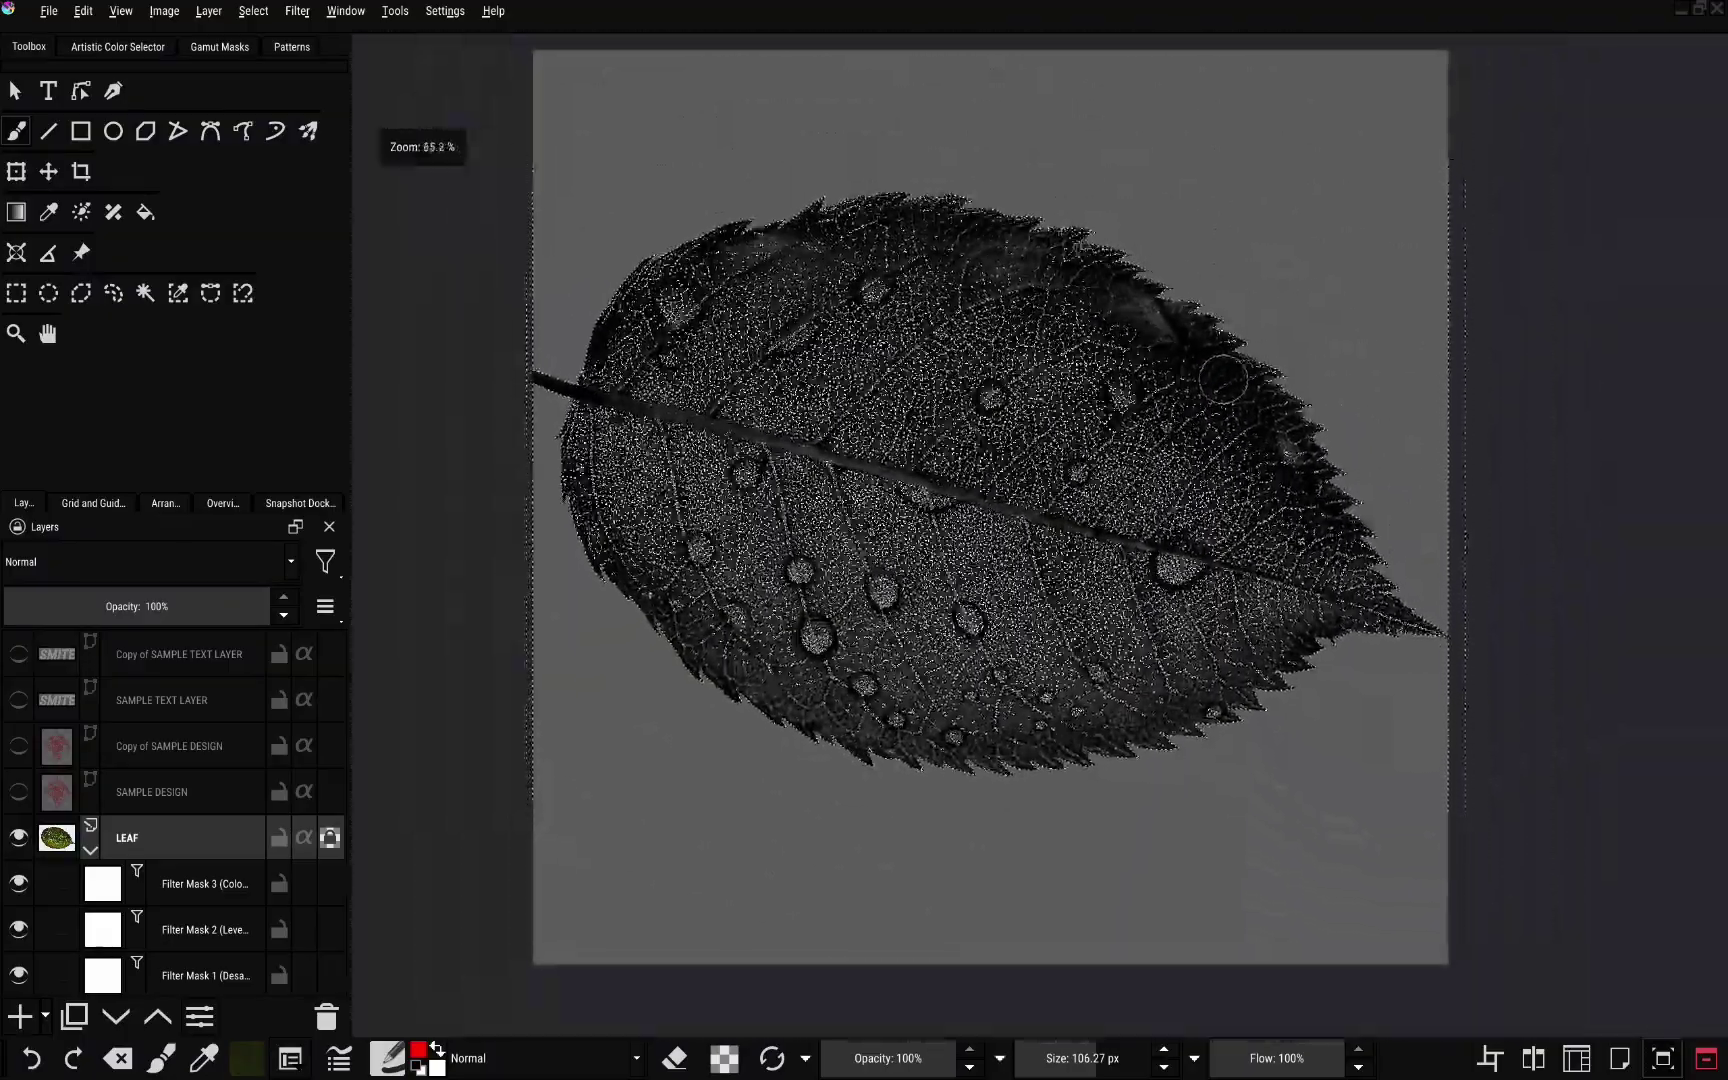
pyautogui.scroll(-1, 1222, 380)
pyautogui.click(18, 837)
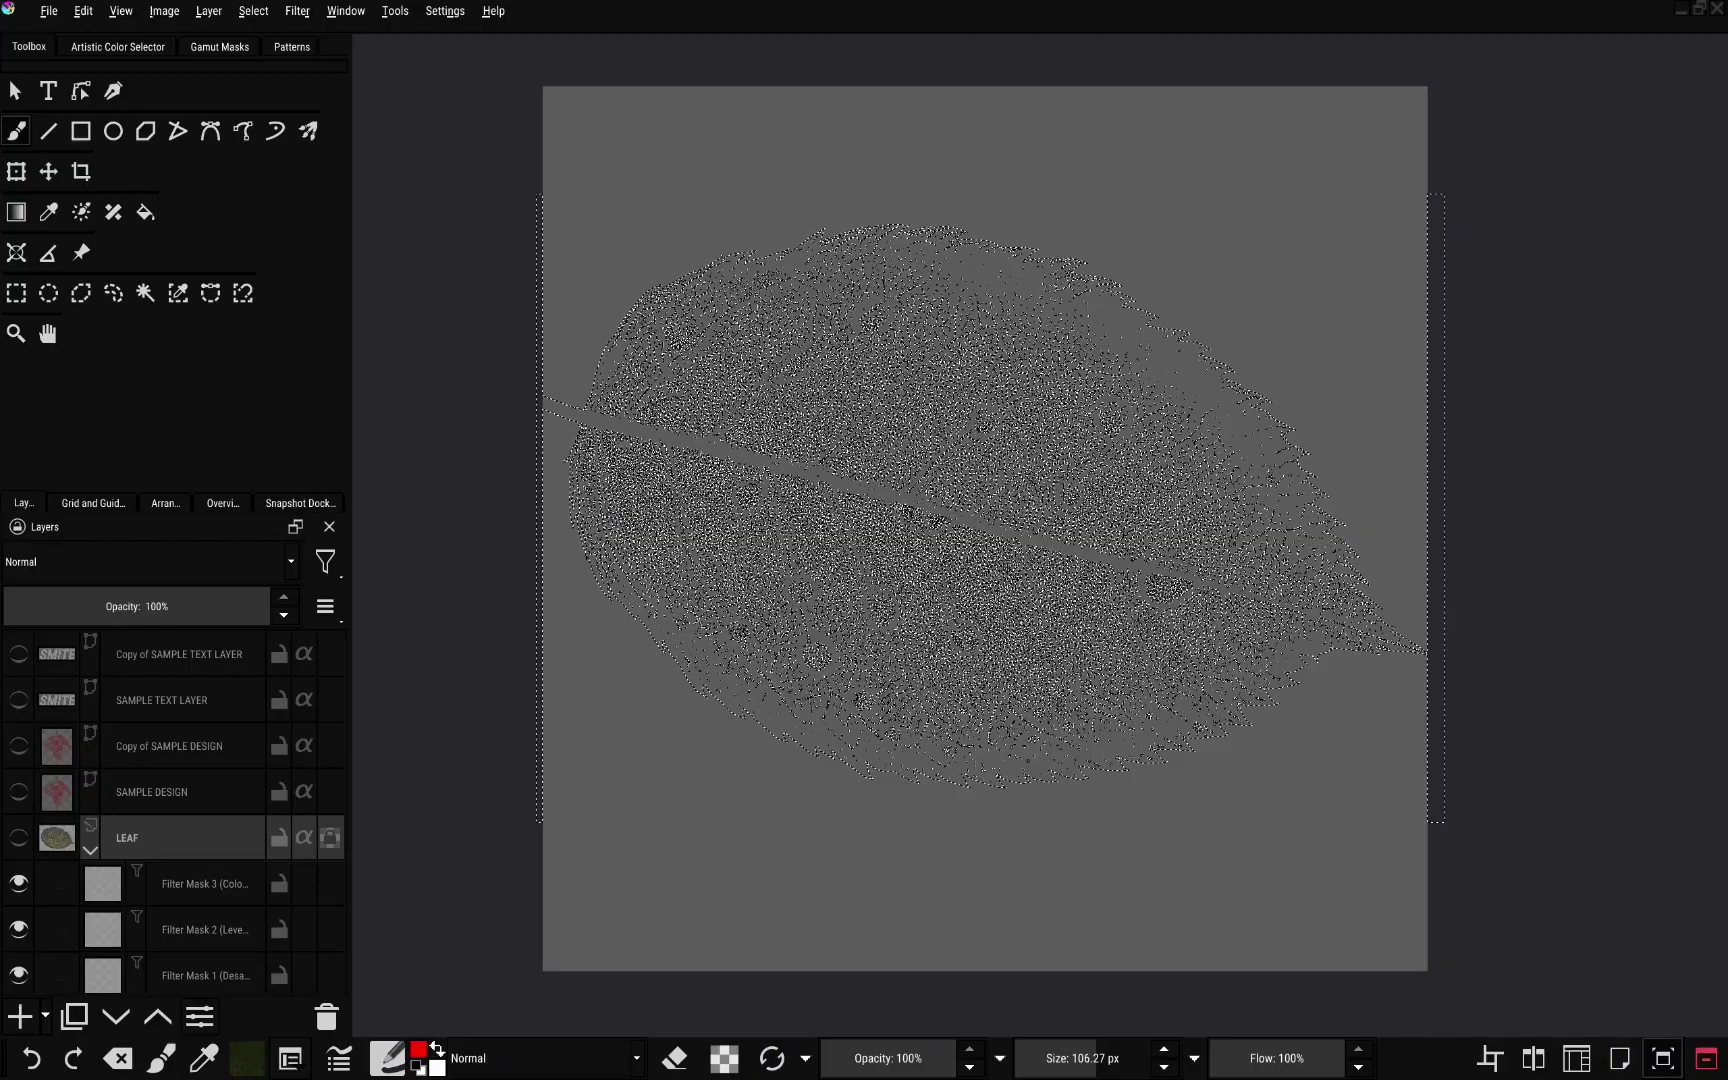
pyautogui.click(18, 653)
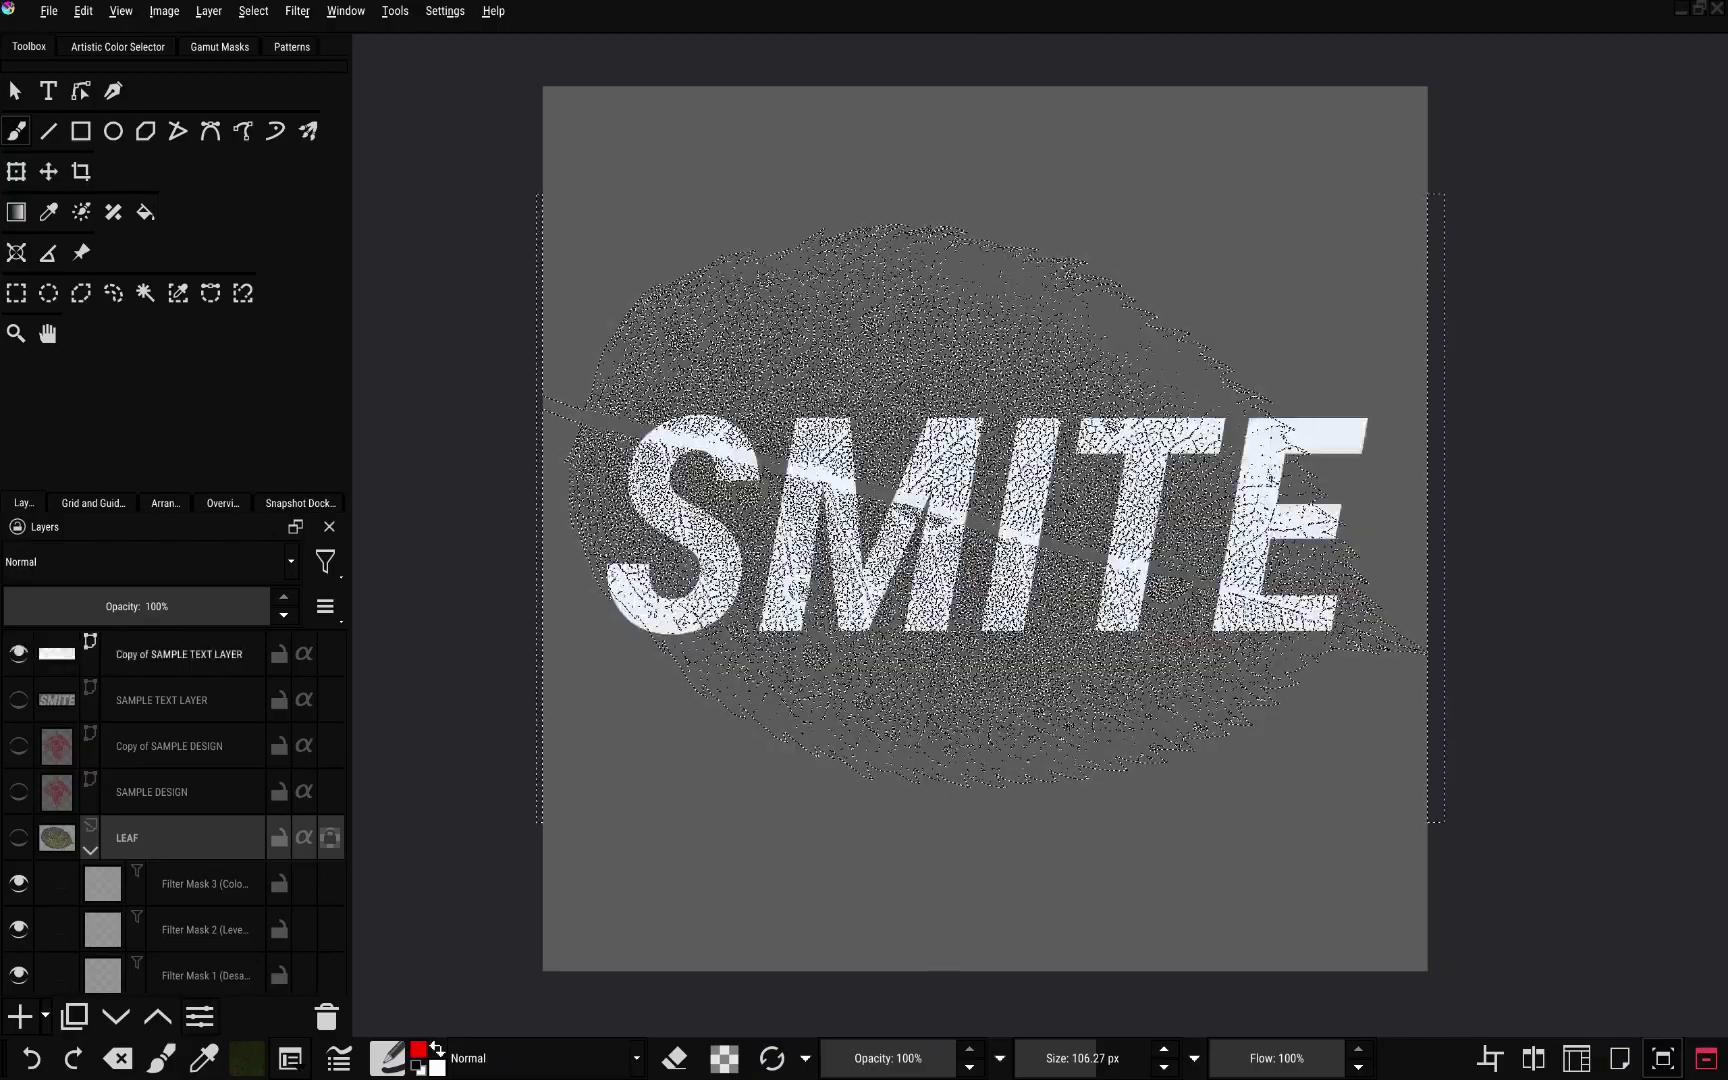
# Add a transparency mask to the Copy of SAMPLE TEXT LAYER from the active leaf selection
pyautogui.click(180, 654)
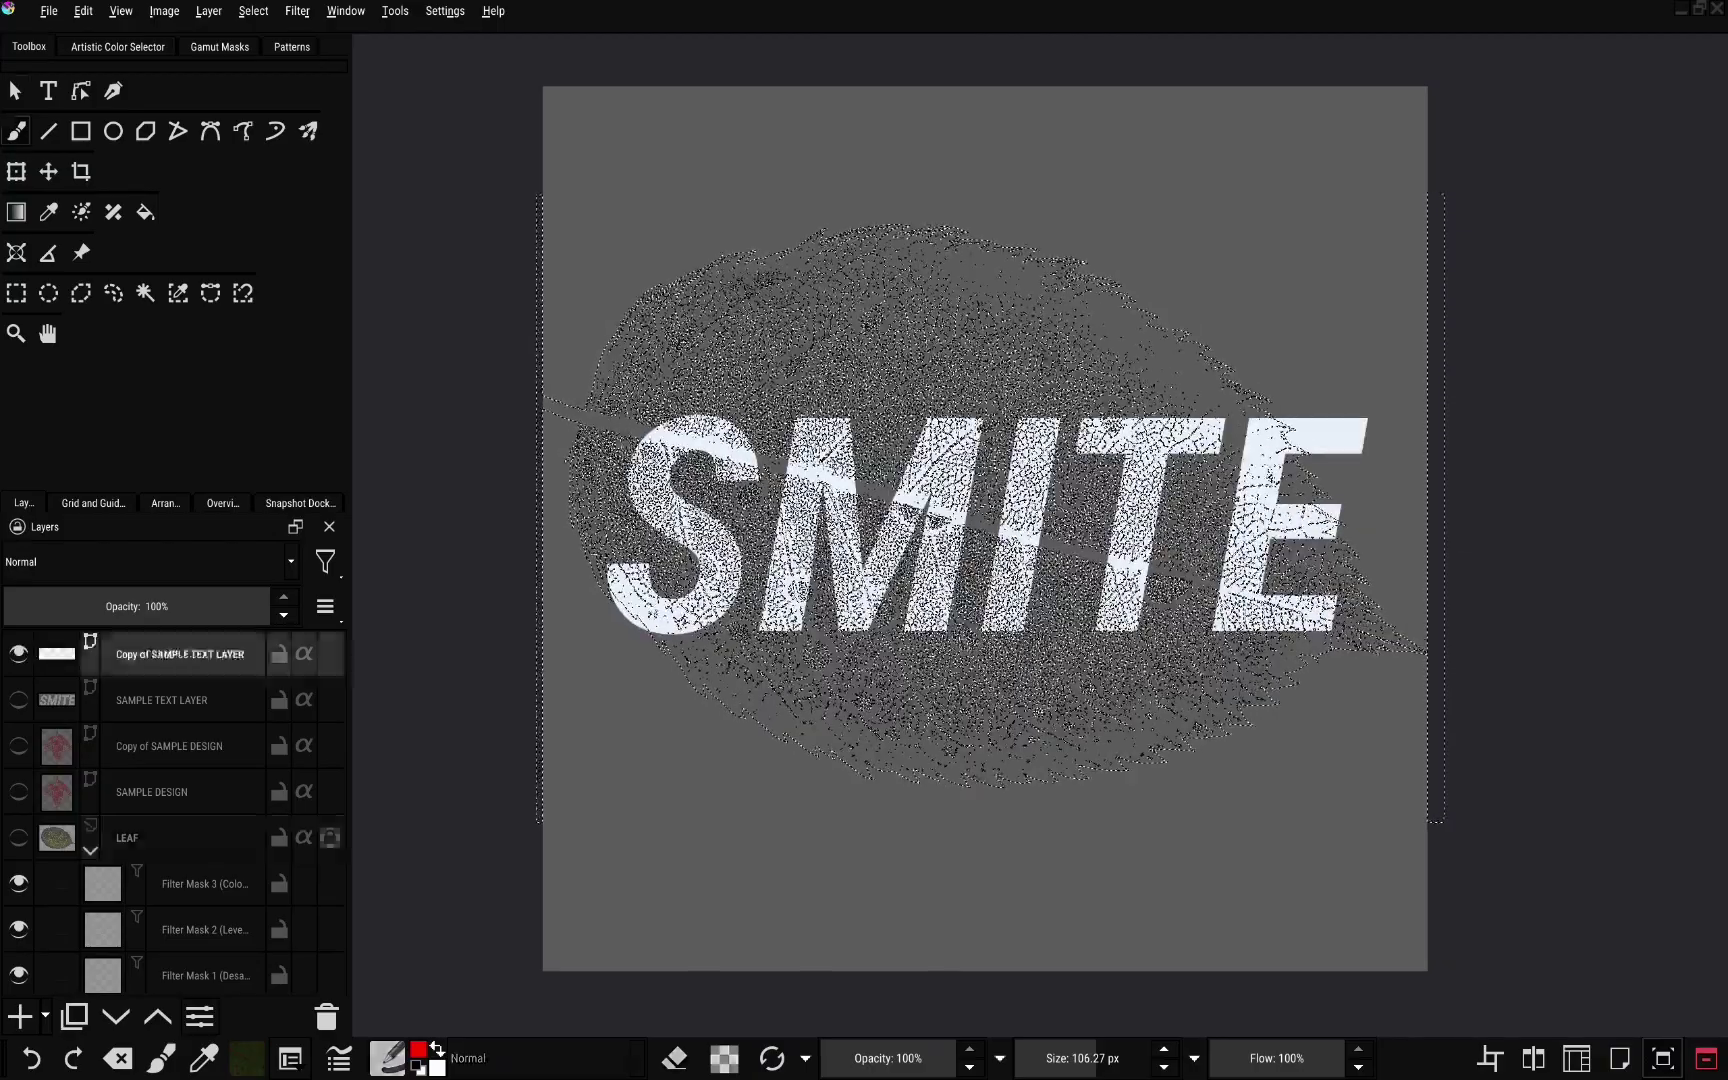
pyautogui.rightClick(180, 653)
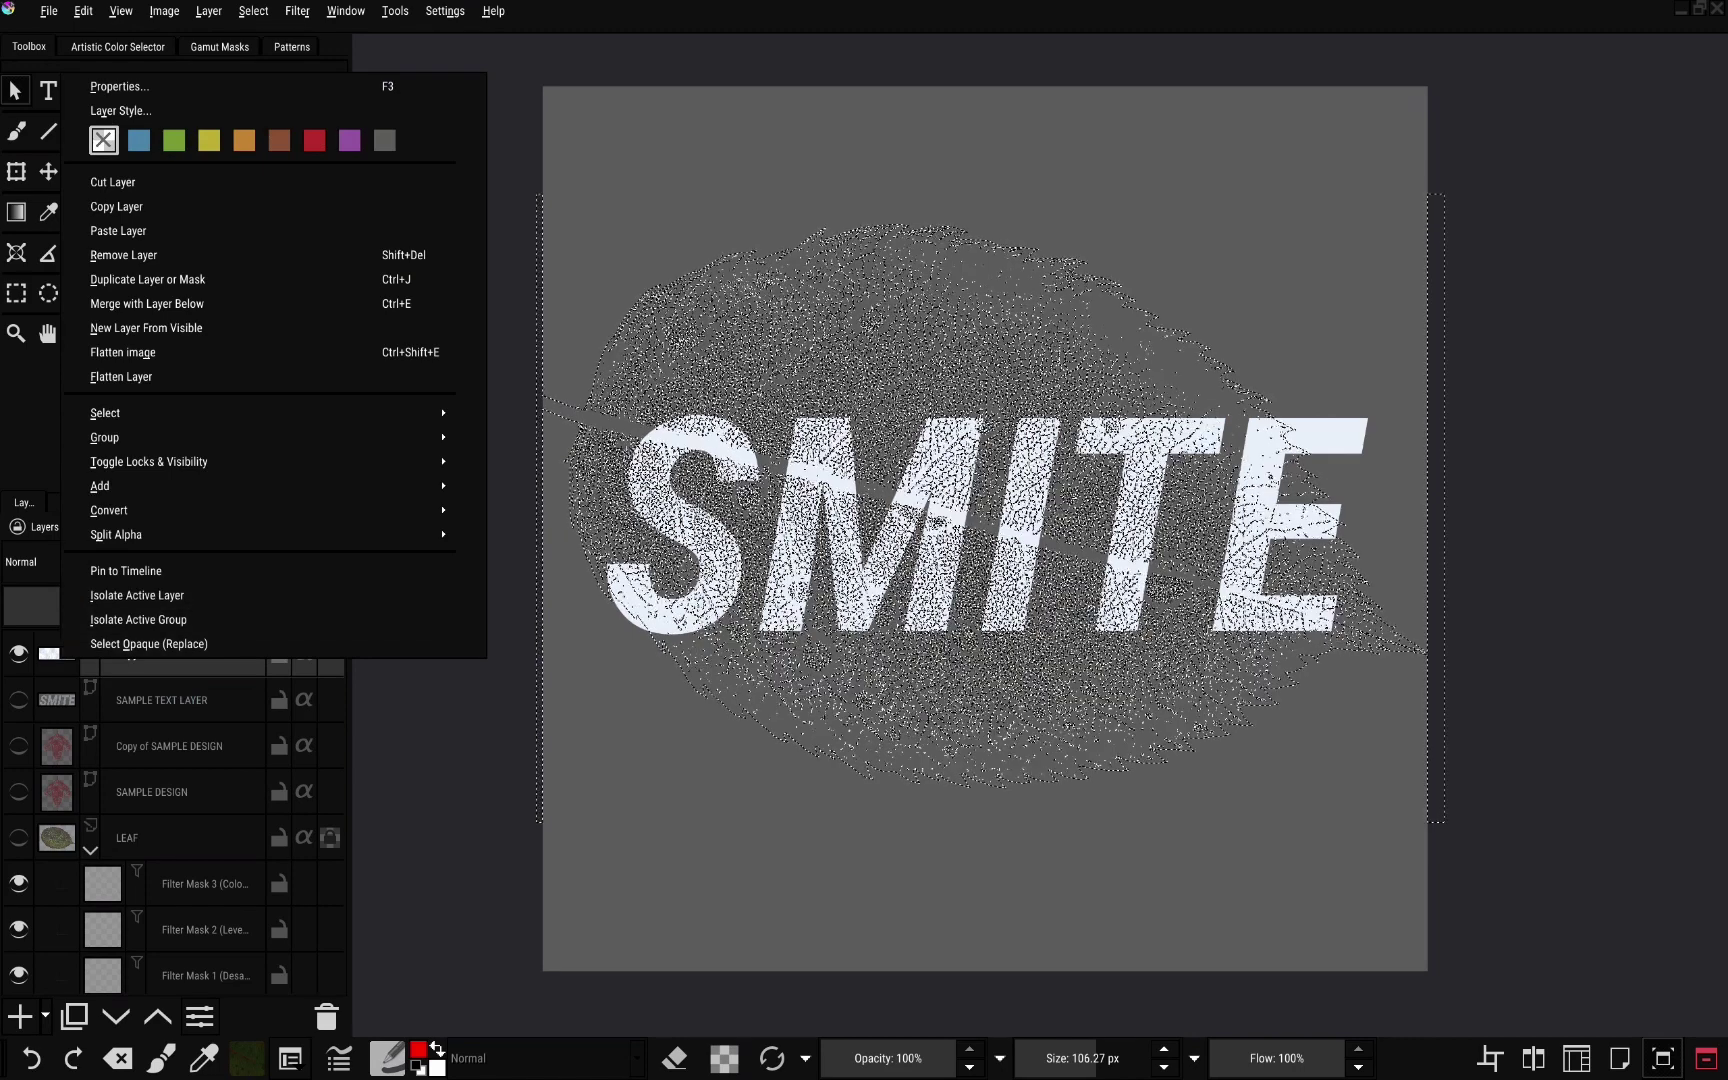
pyautogui.moveTo(250, 486)
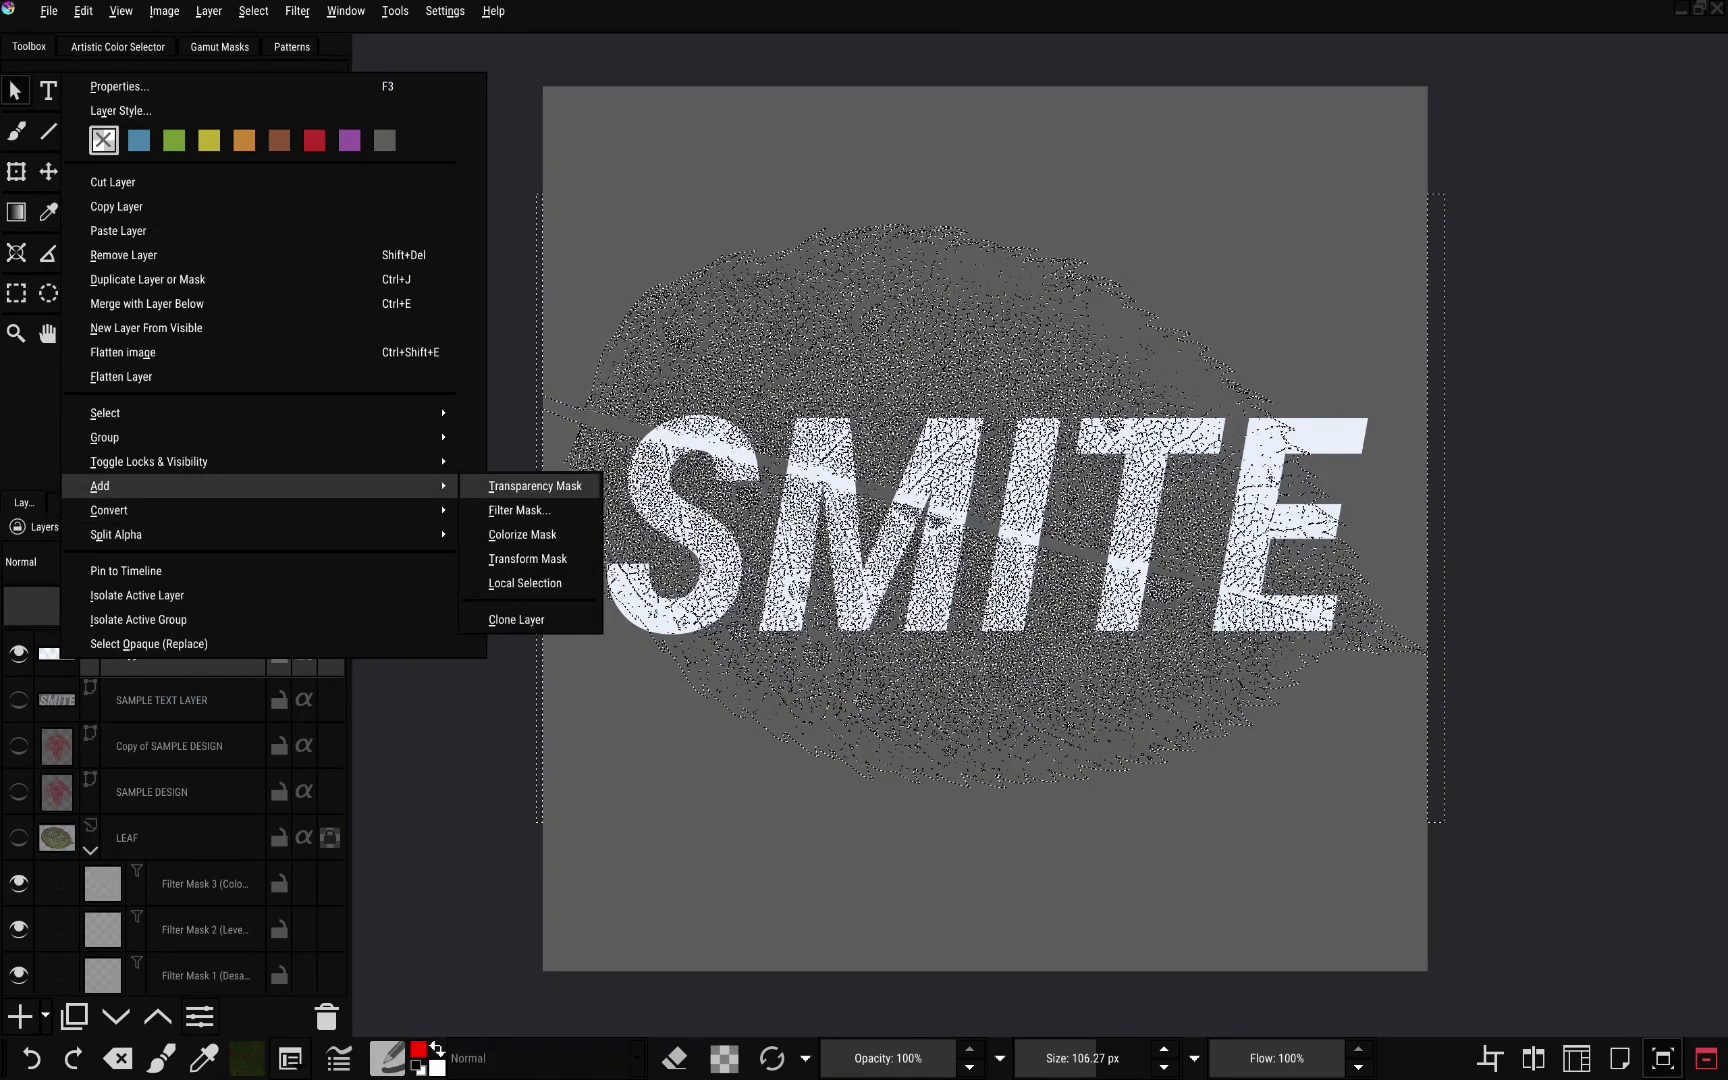
pyautogui.click(560, 486)
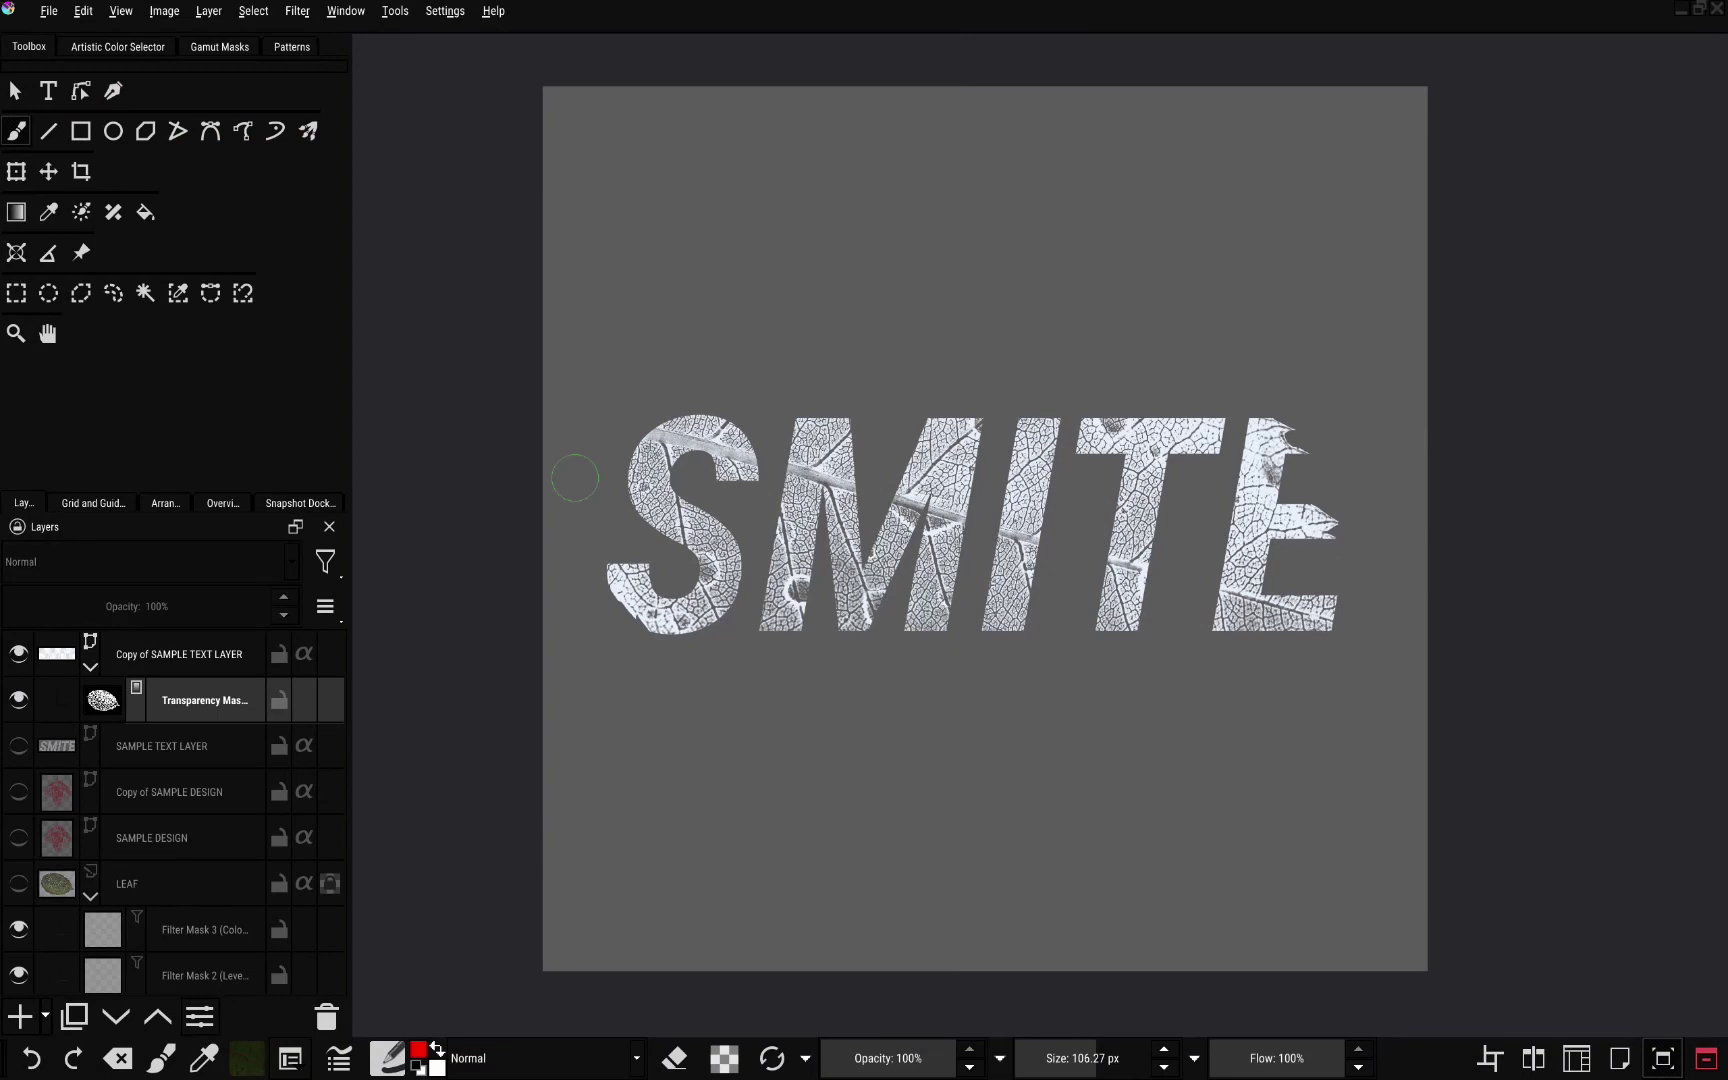
# Make the Copy of SAMPLE DESIGN and LEAF layers visible, with the Copy of SAMPLE TEXT LAYER hidden and LEAF's filter masks collapsed
pyautogui.click(170, 792)
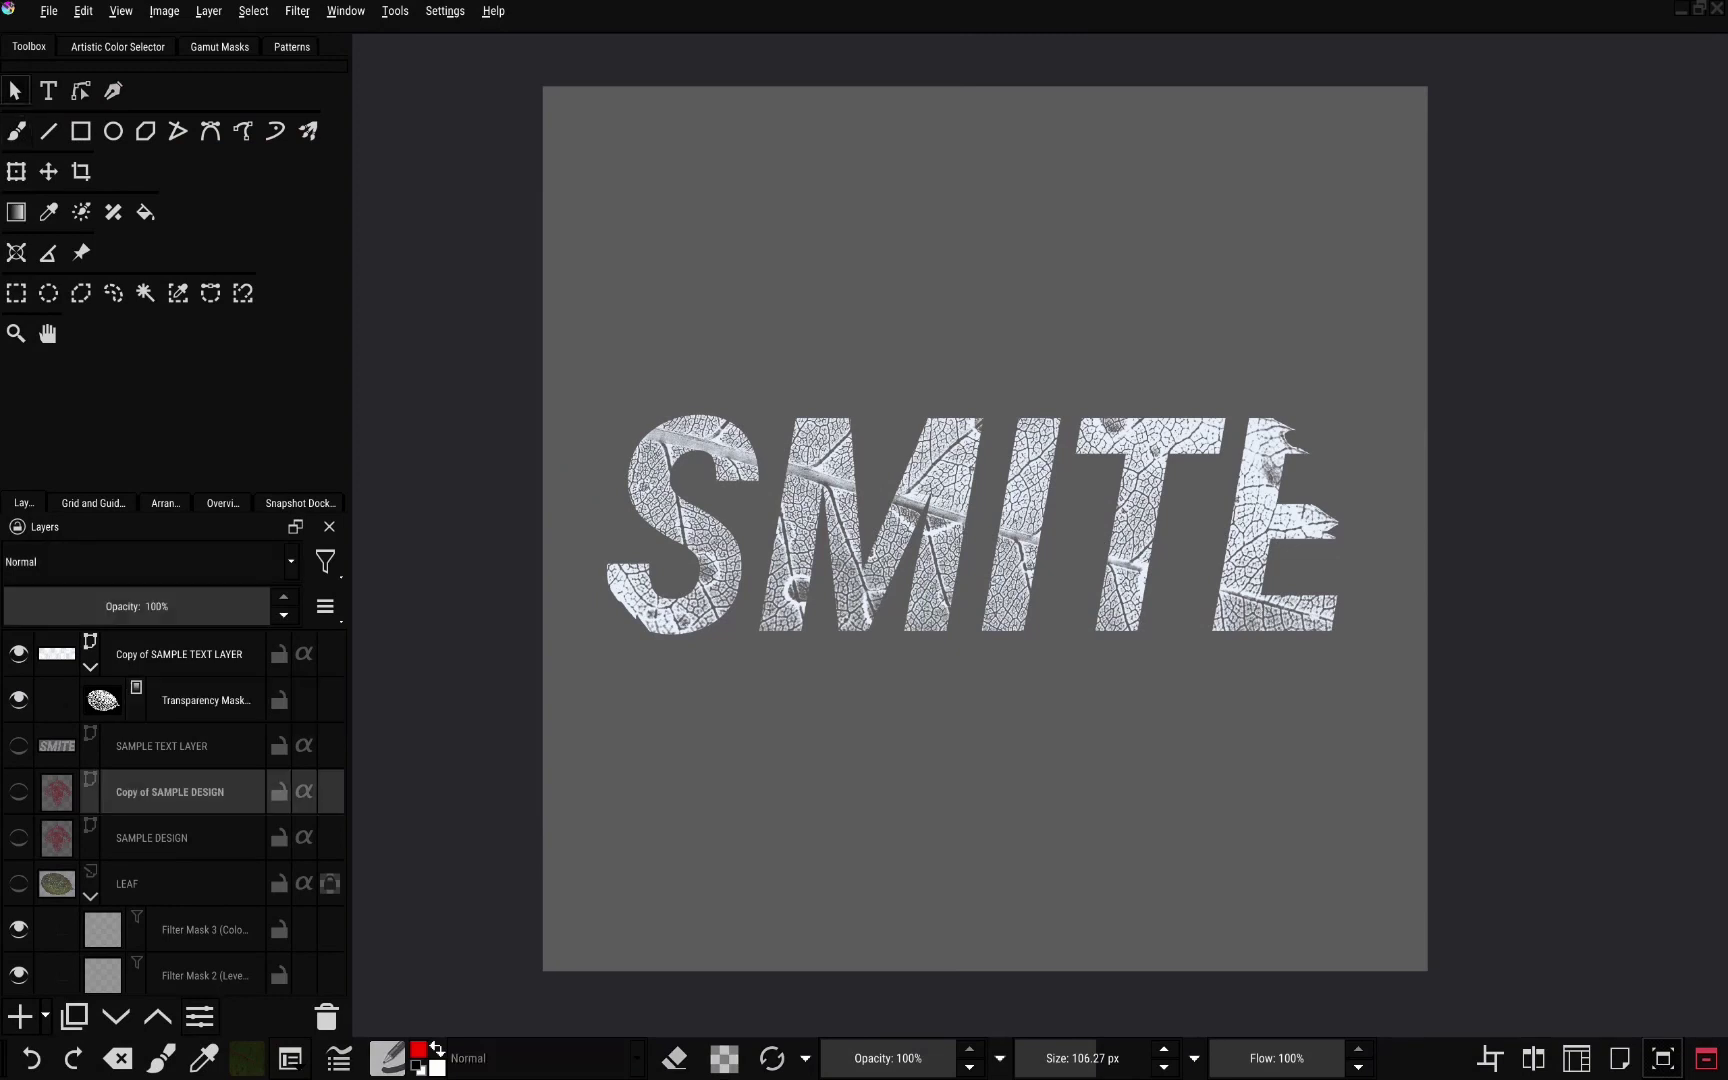
pyautogui.click(18, 792)
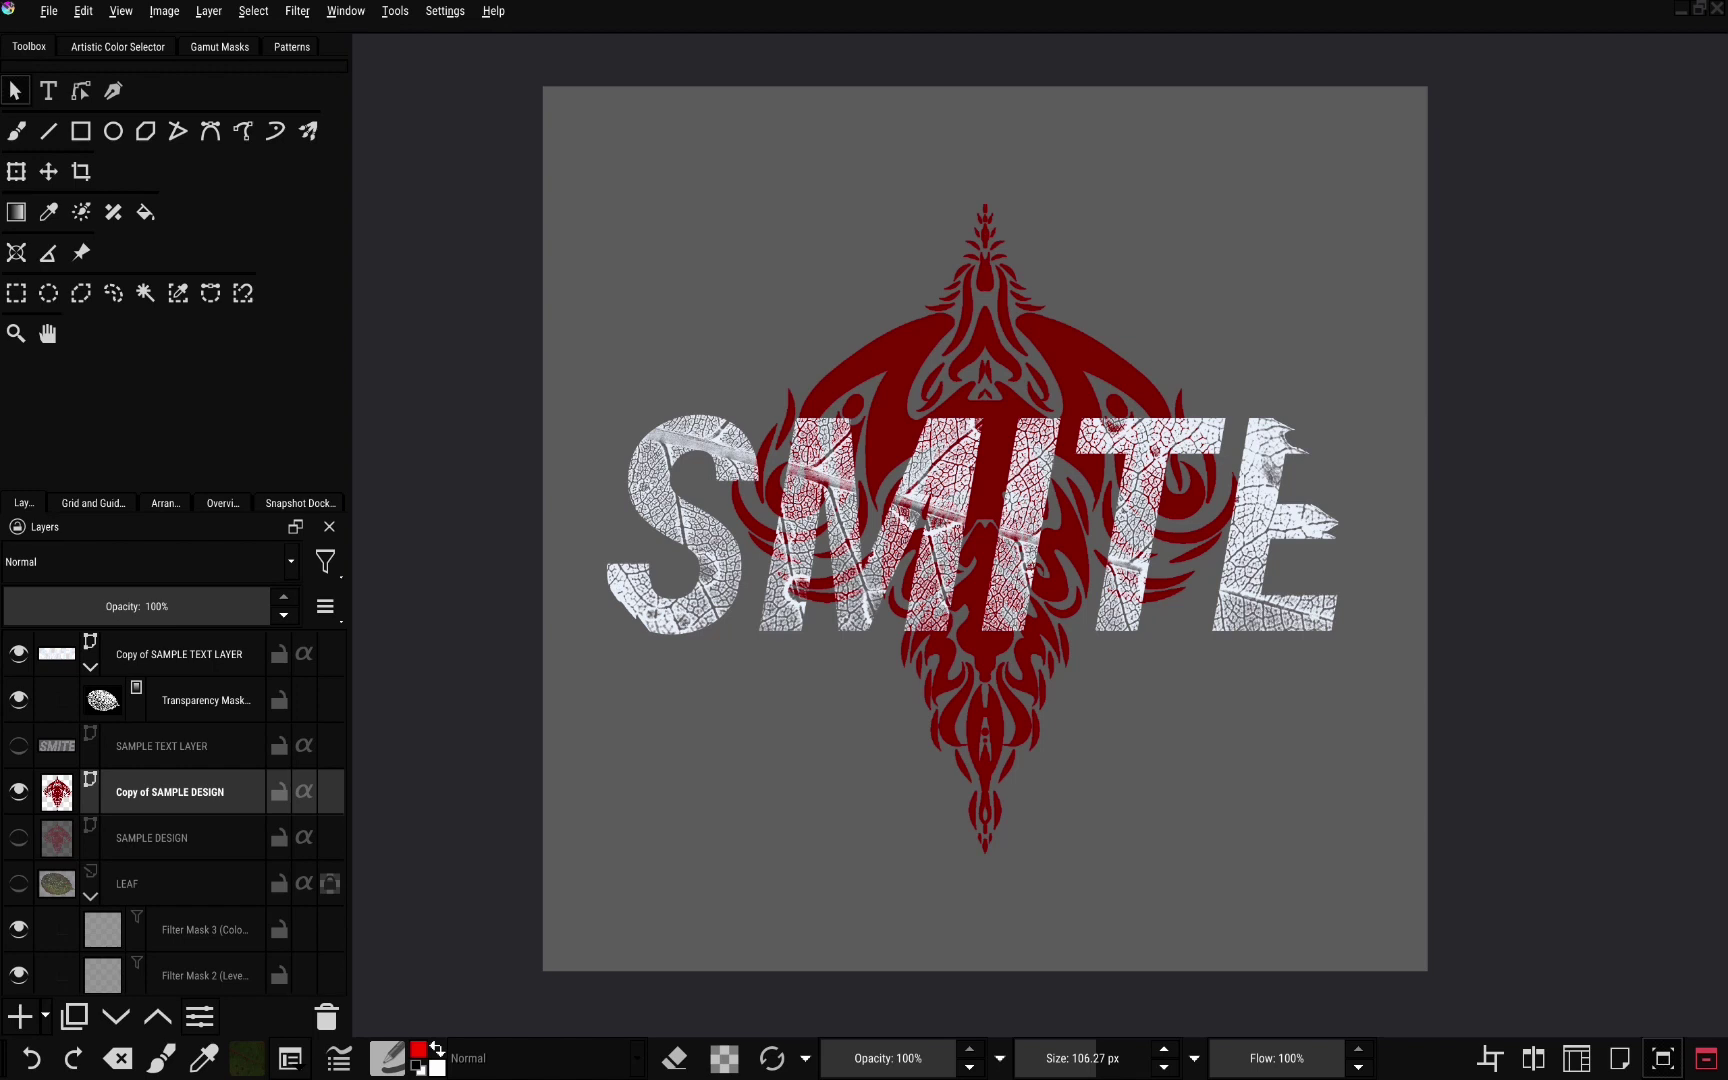
pyautogui.click(18, 654)
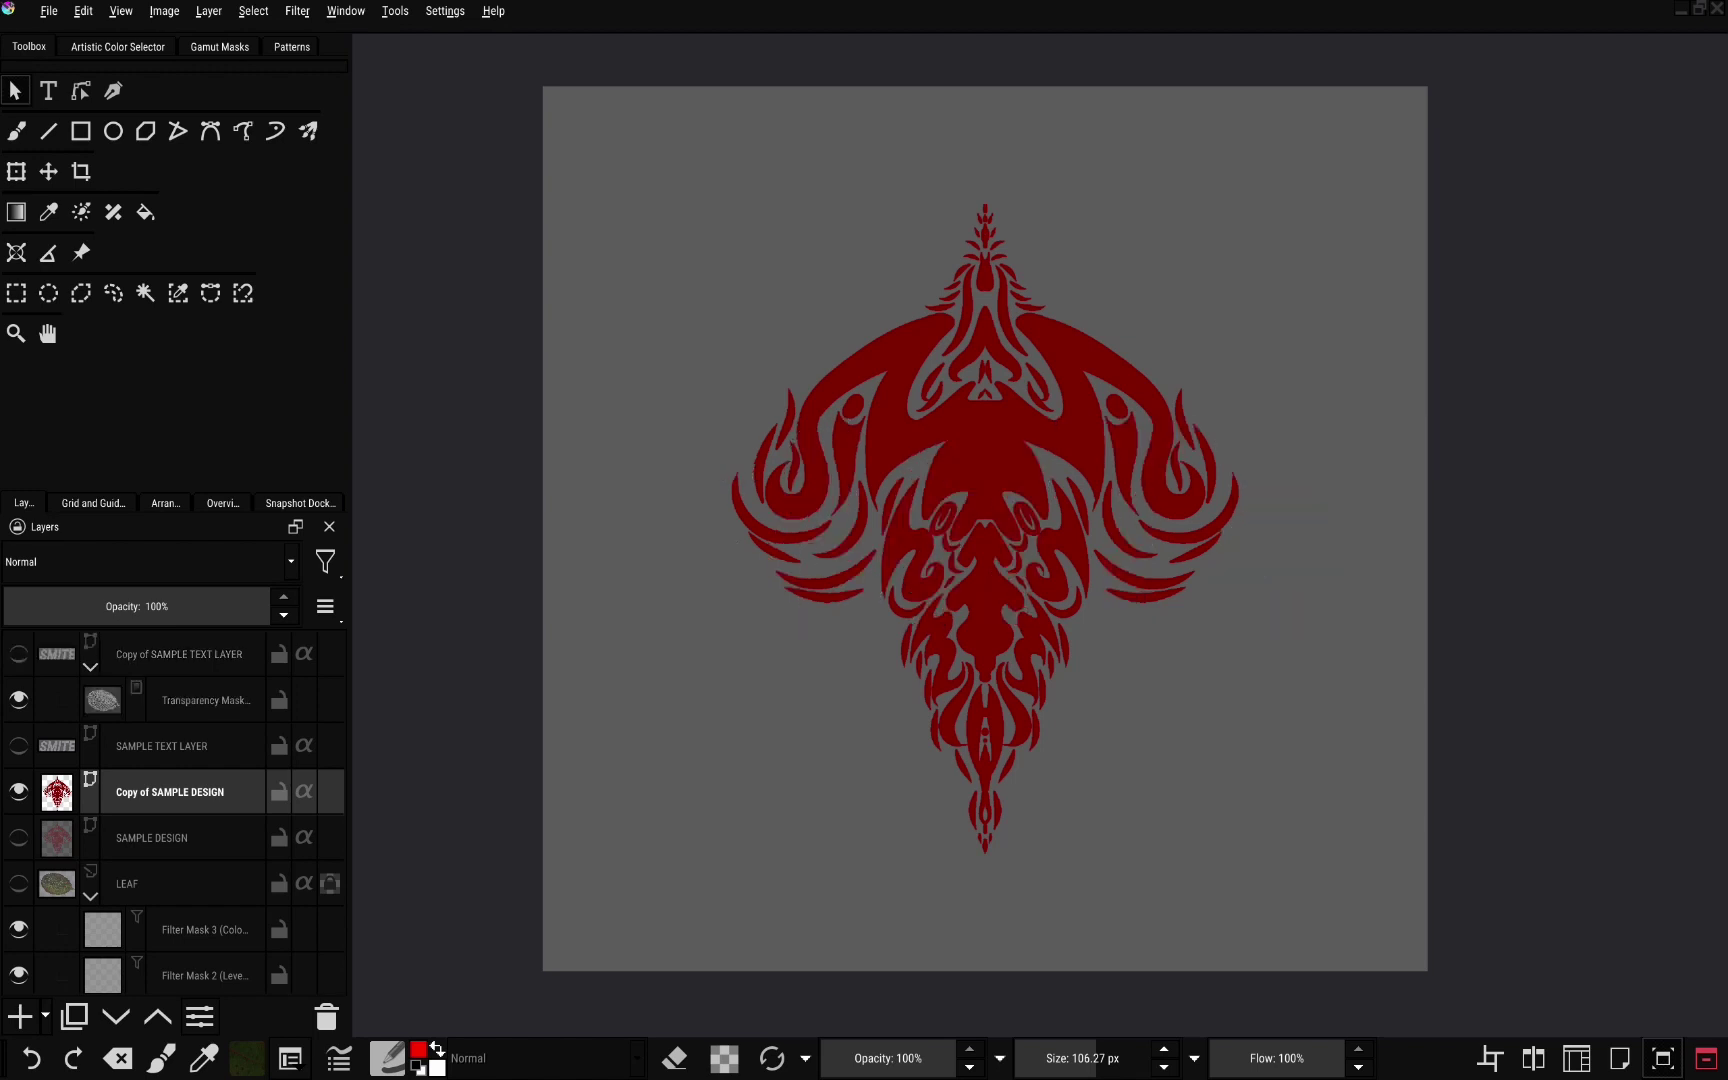
pyautogui.rightClick(162, 790)
pyautogui.press('Escape')
pyautogui.click(18, 883)
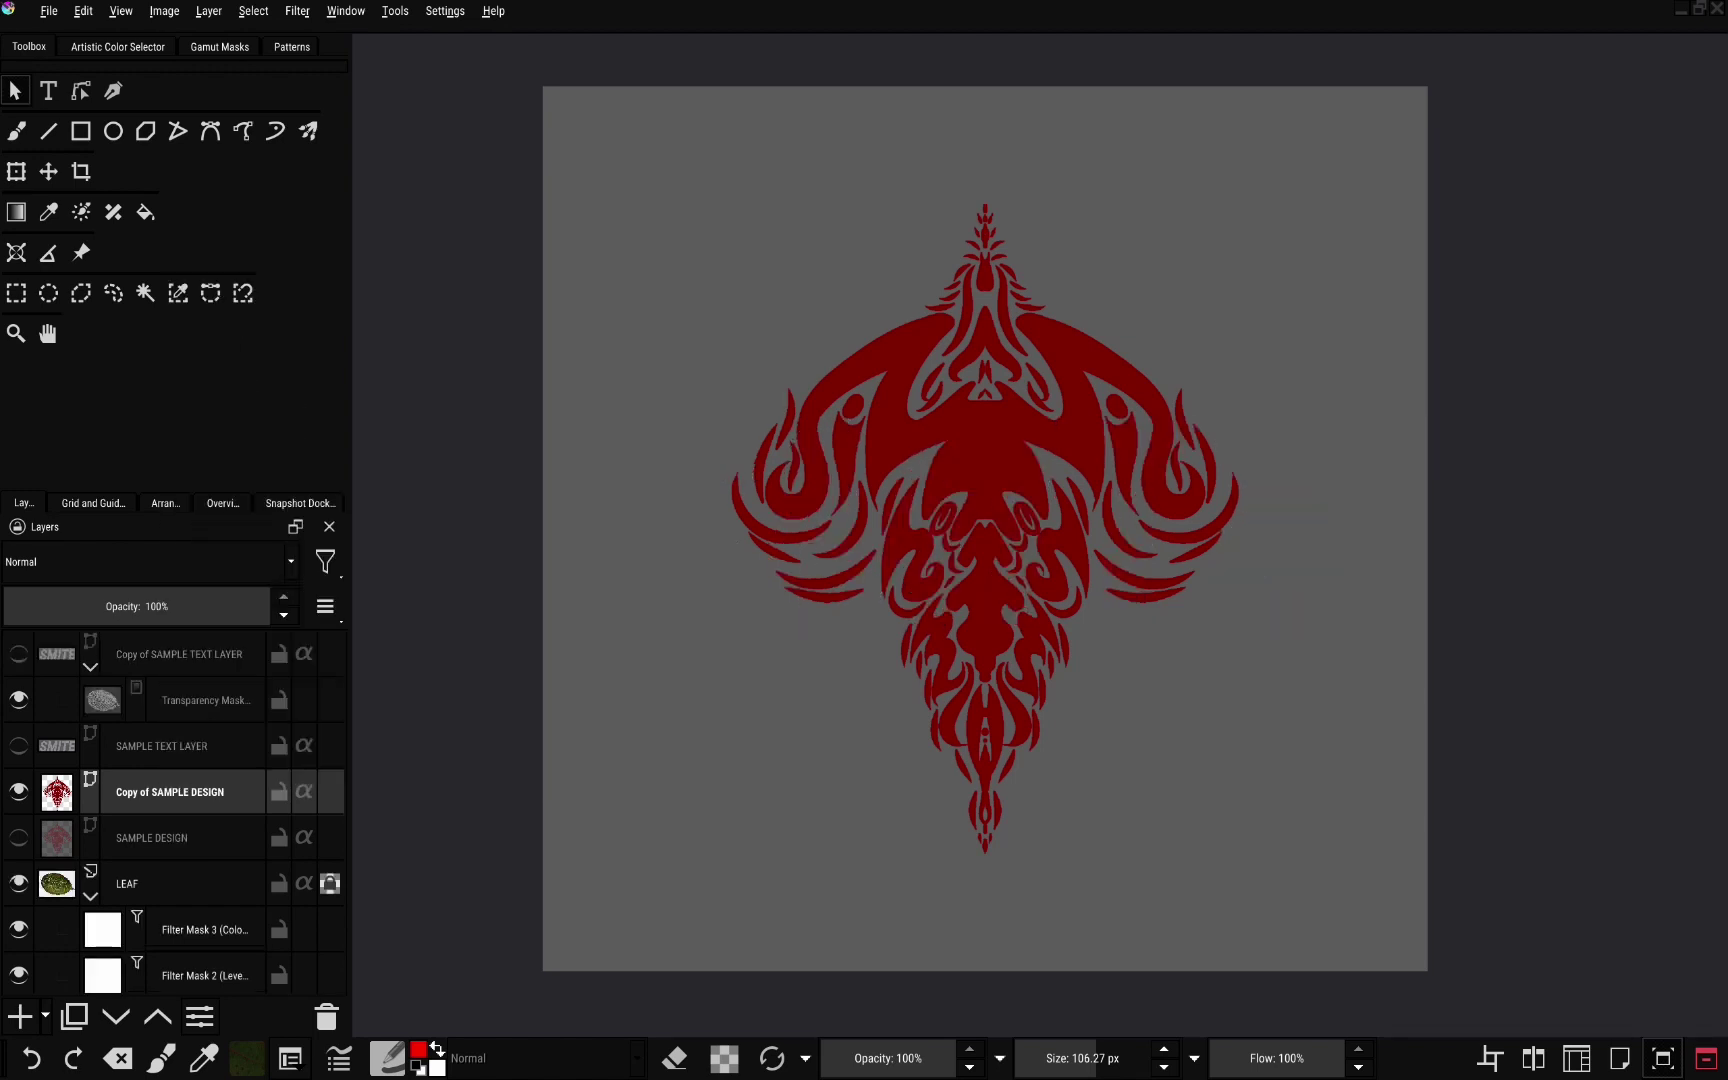
pyautogui.click(90, 896)
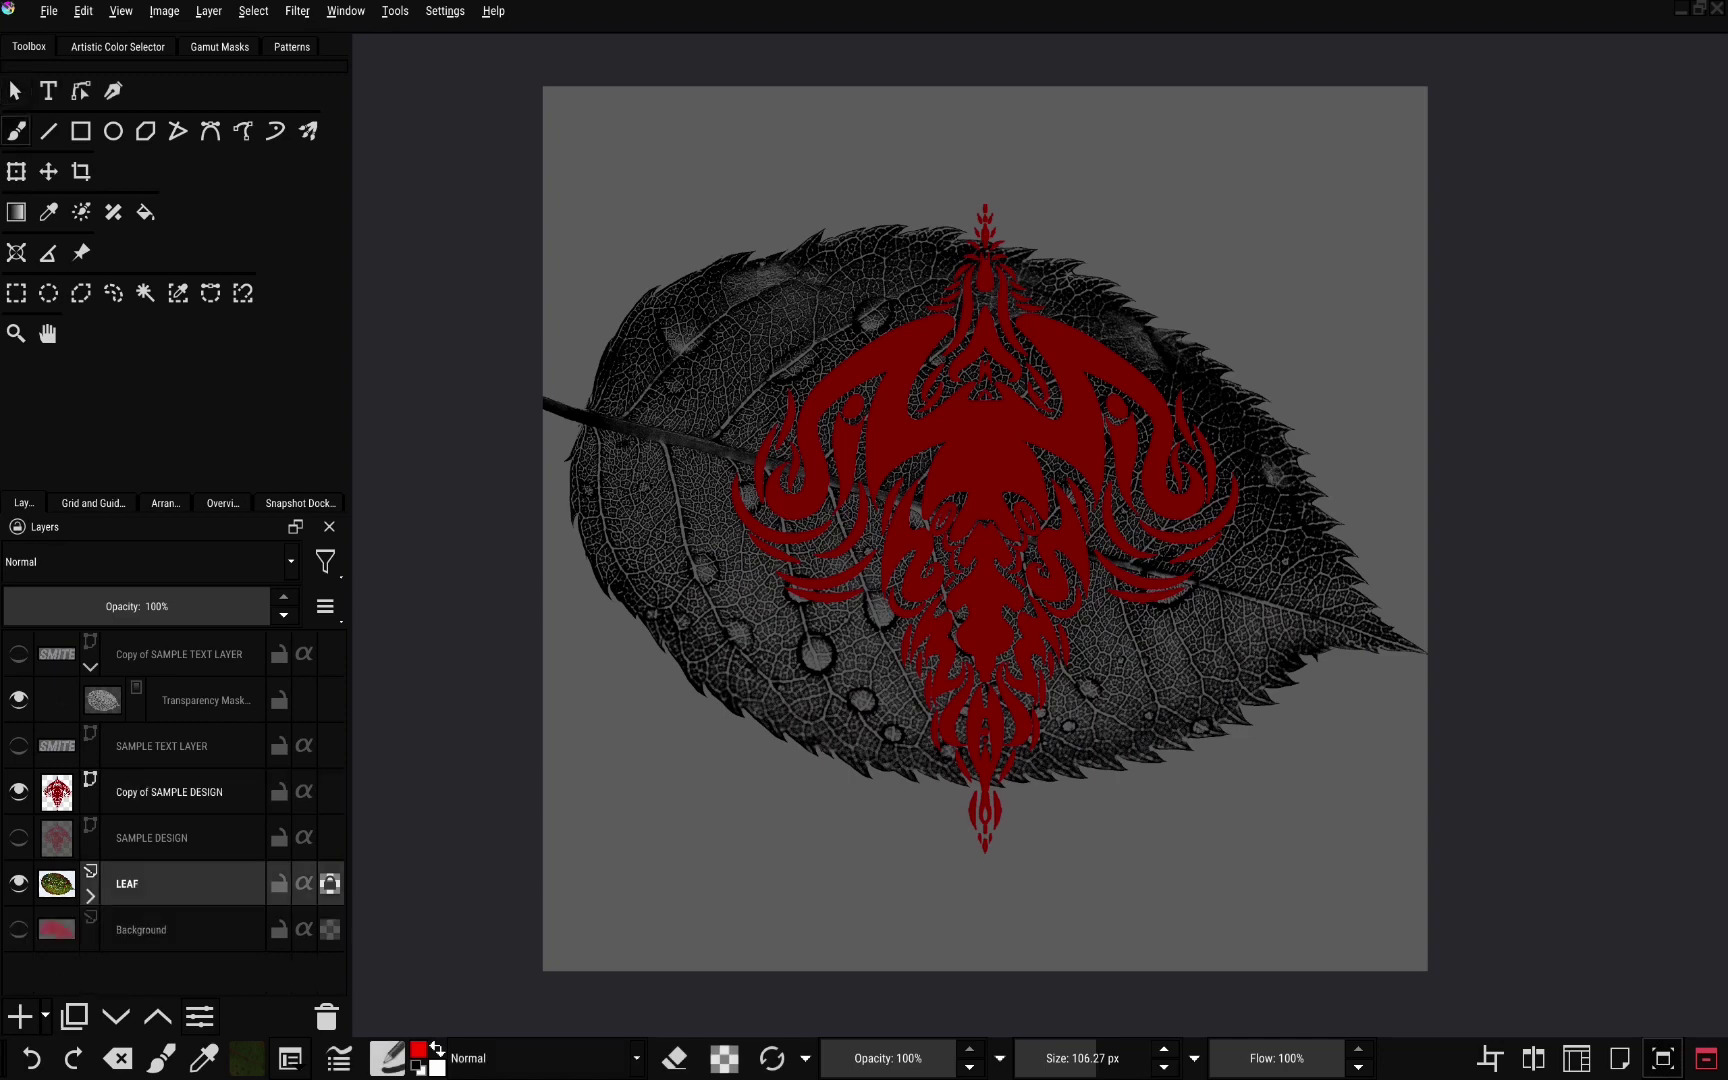
# Select the LEAF layer's opaque pixels, replacing any current selection, and hide the LEAF layer
pyautogui.rightClick(58, 880)
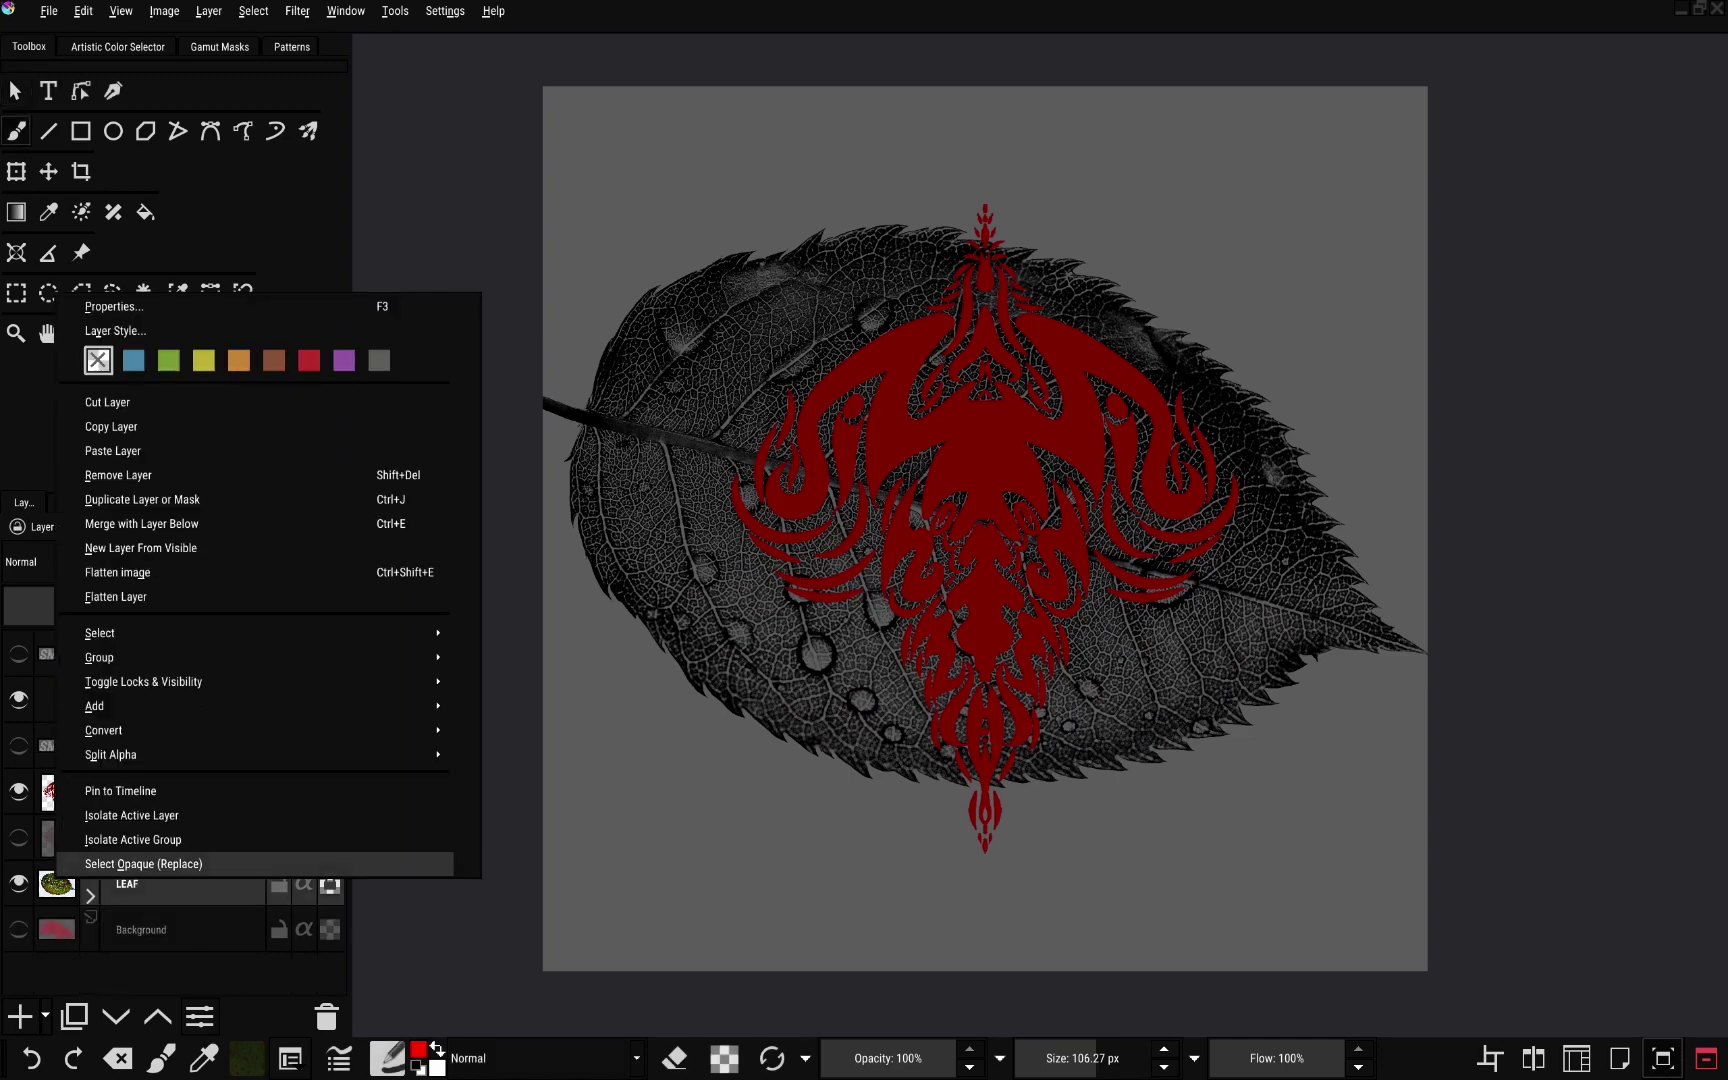
pyautogui.click(400, 863)
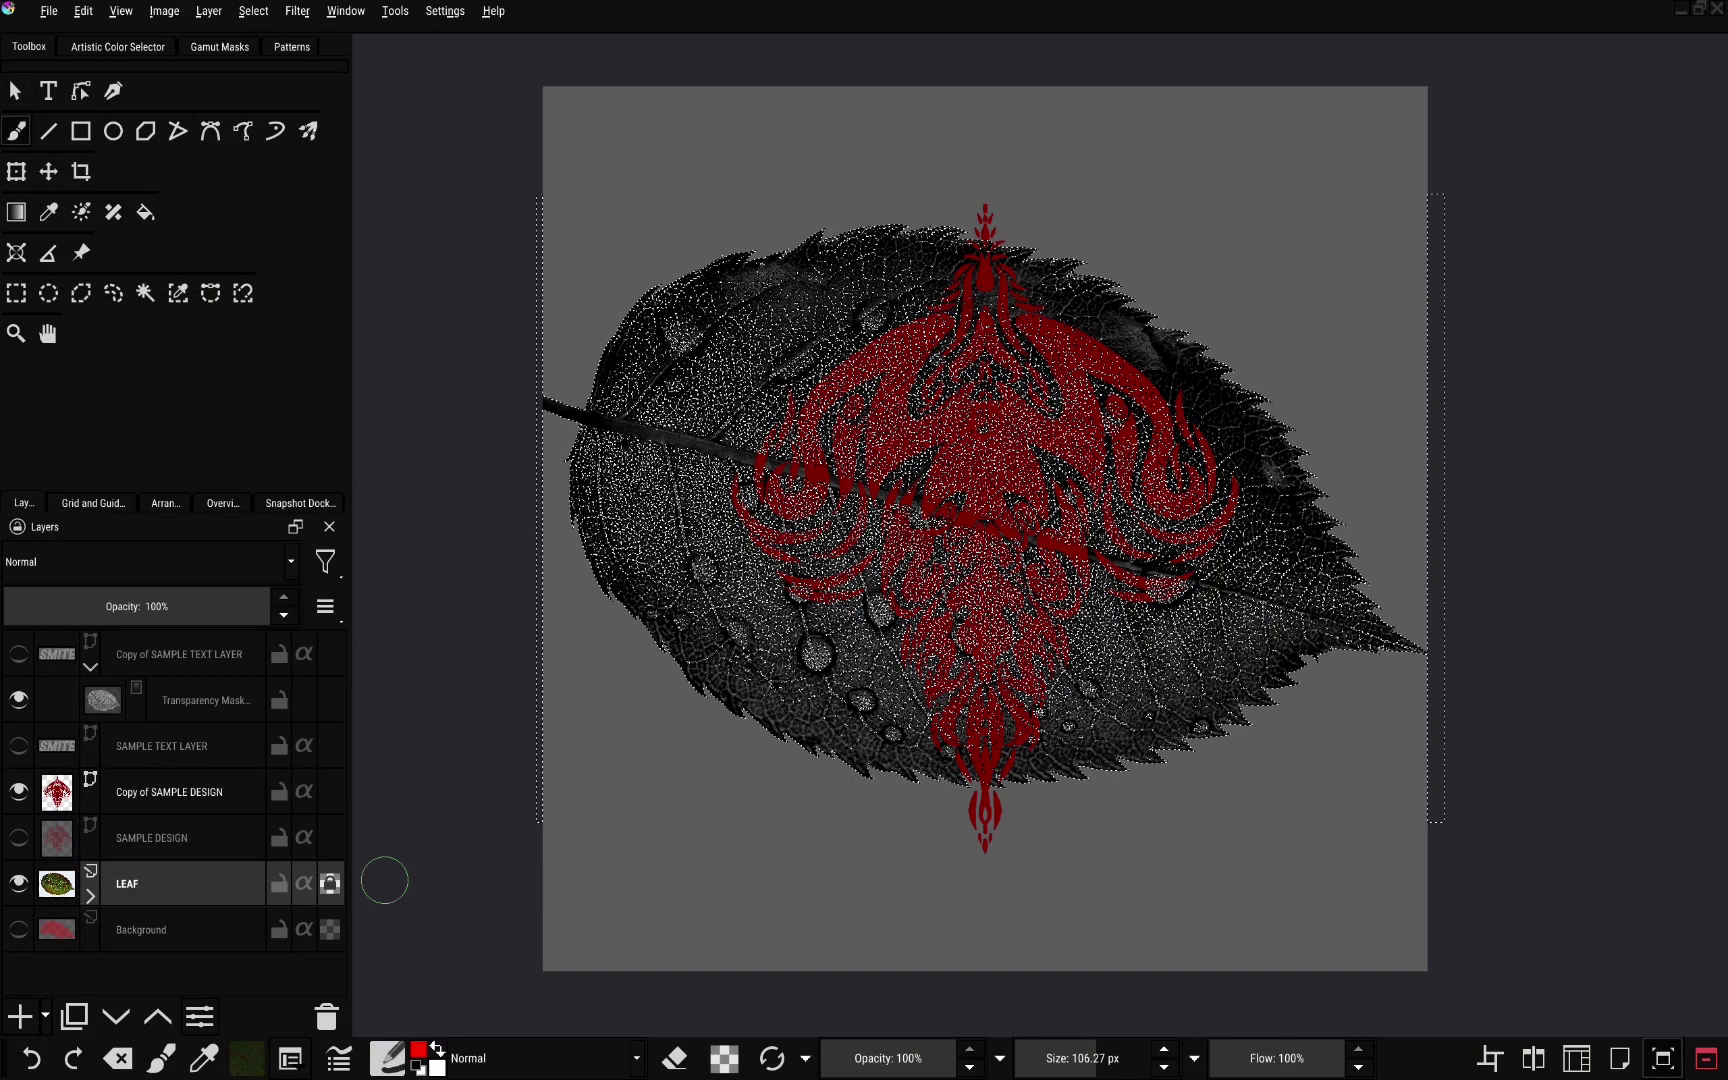
pyautogui.click(18, 883)
# Add a transparency mask to the Copy of SAMPLE DESIGN layer from the active leaf selection and inspect the masked design
pyautogui.click(56, 792)
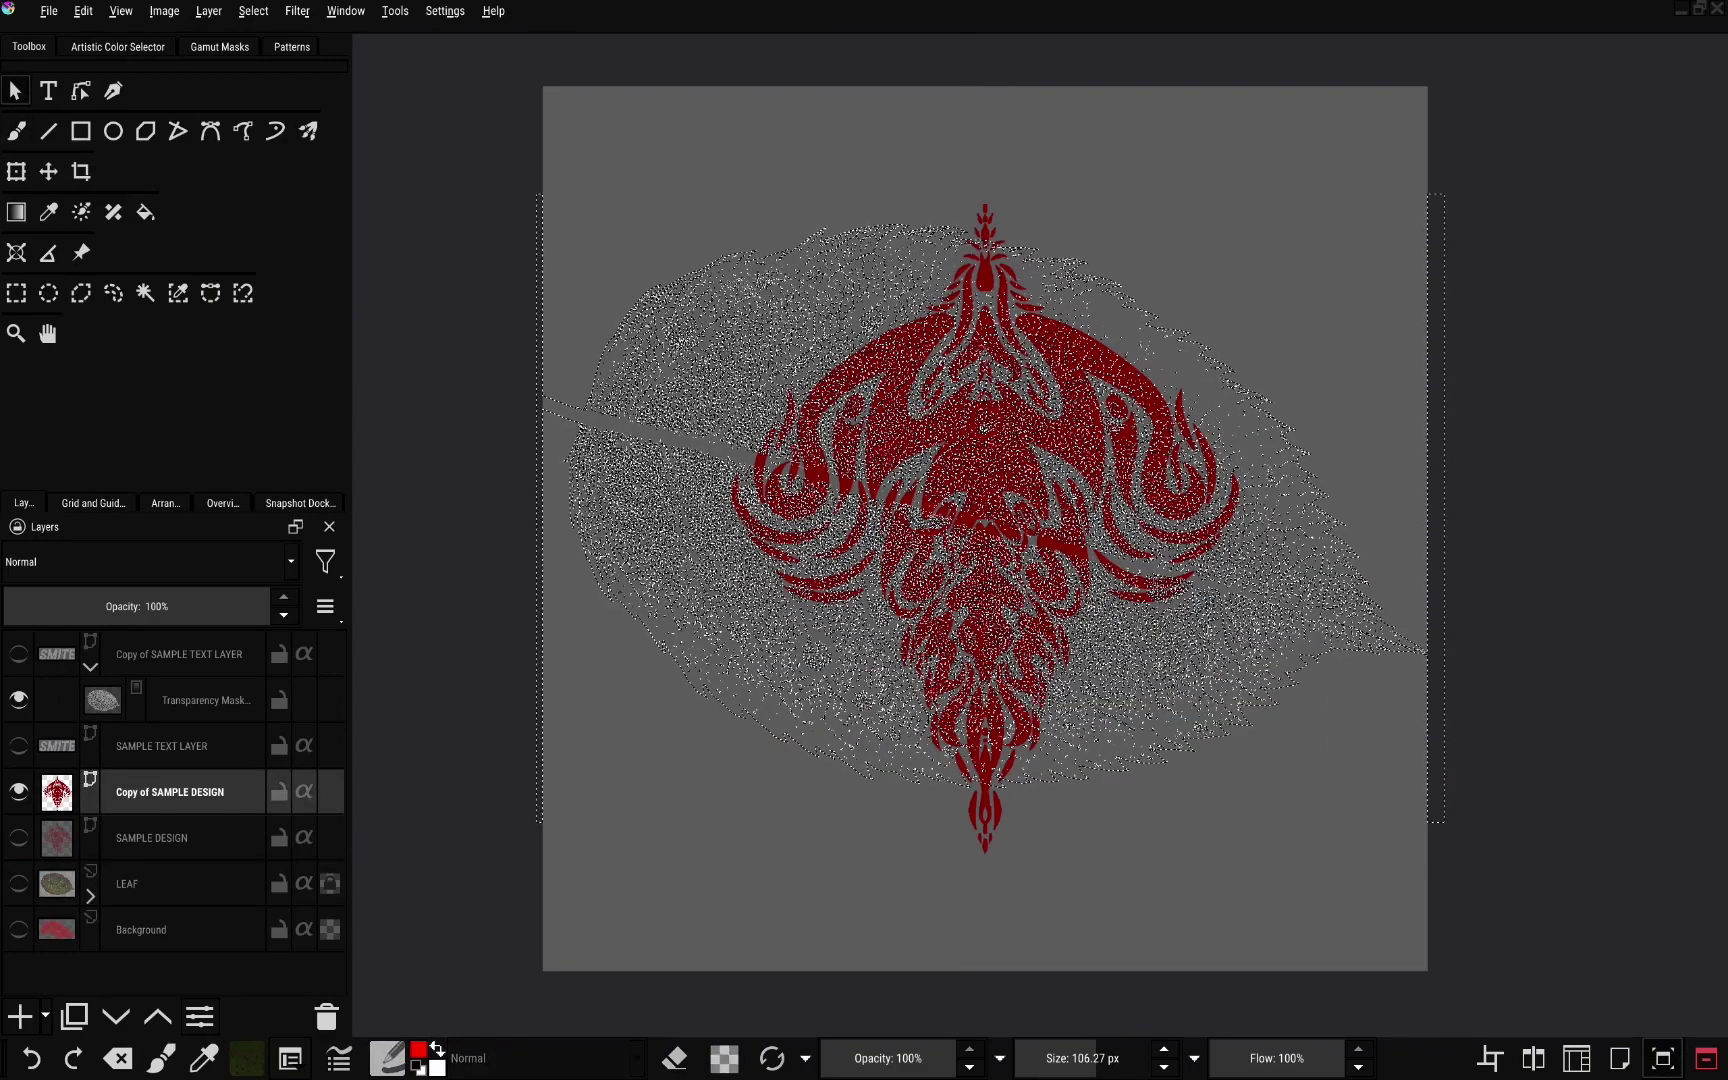
pyautogui.rightClick(53, 791)
pyautogui.moveTo(100, 618)
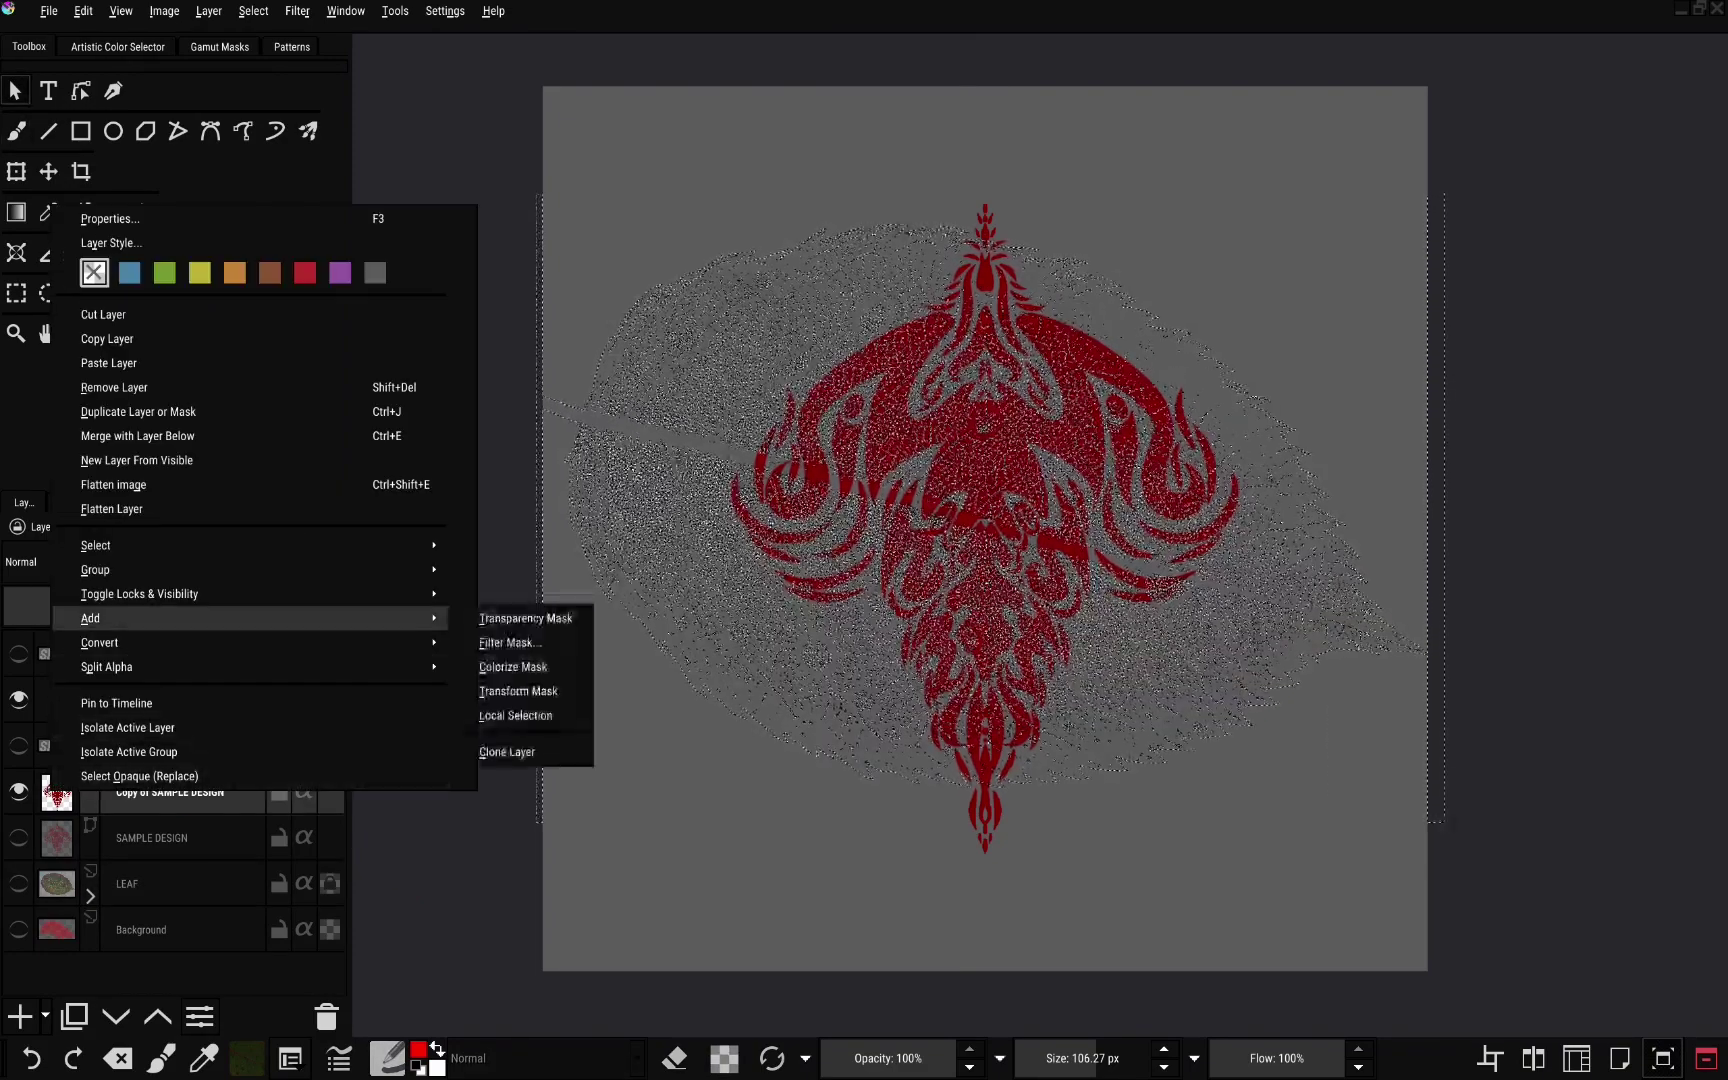
pyautogui.click(525, 618)
pyautogui.scroll(5, 1040, 508)
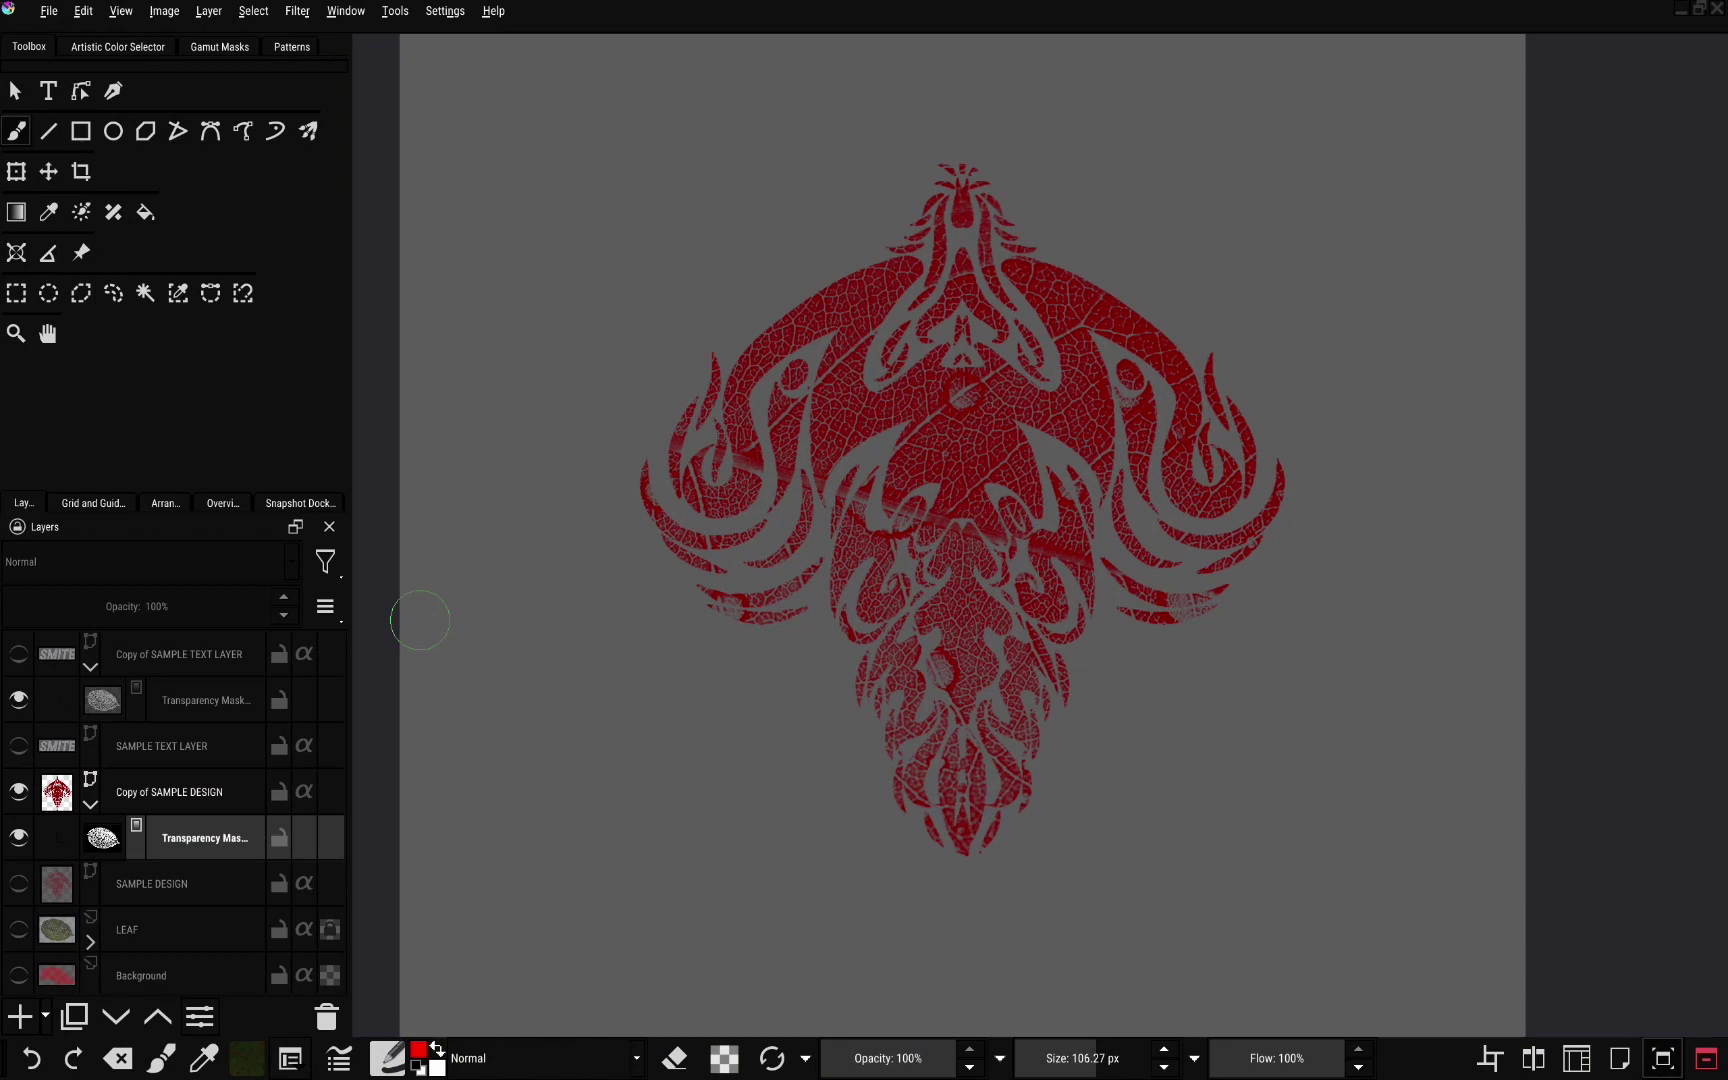
pyautogui.scroll(-6, 579, 532)
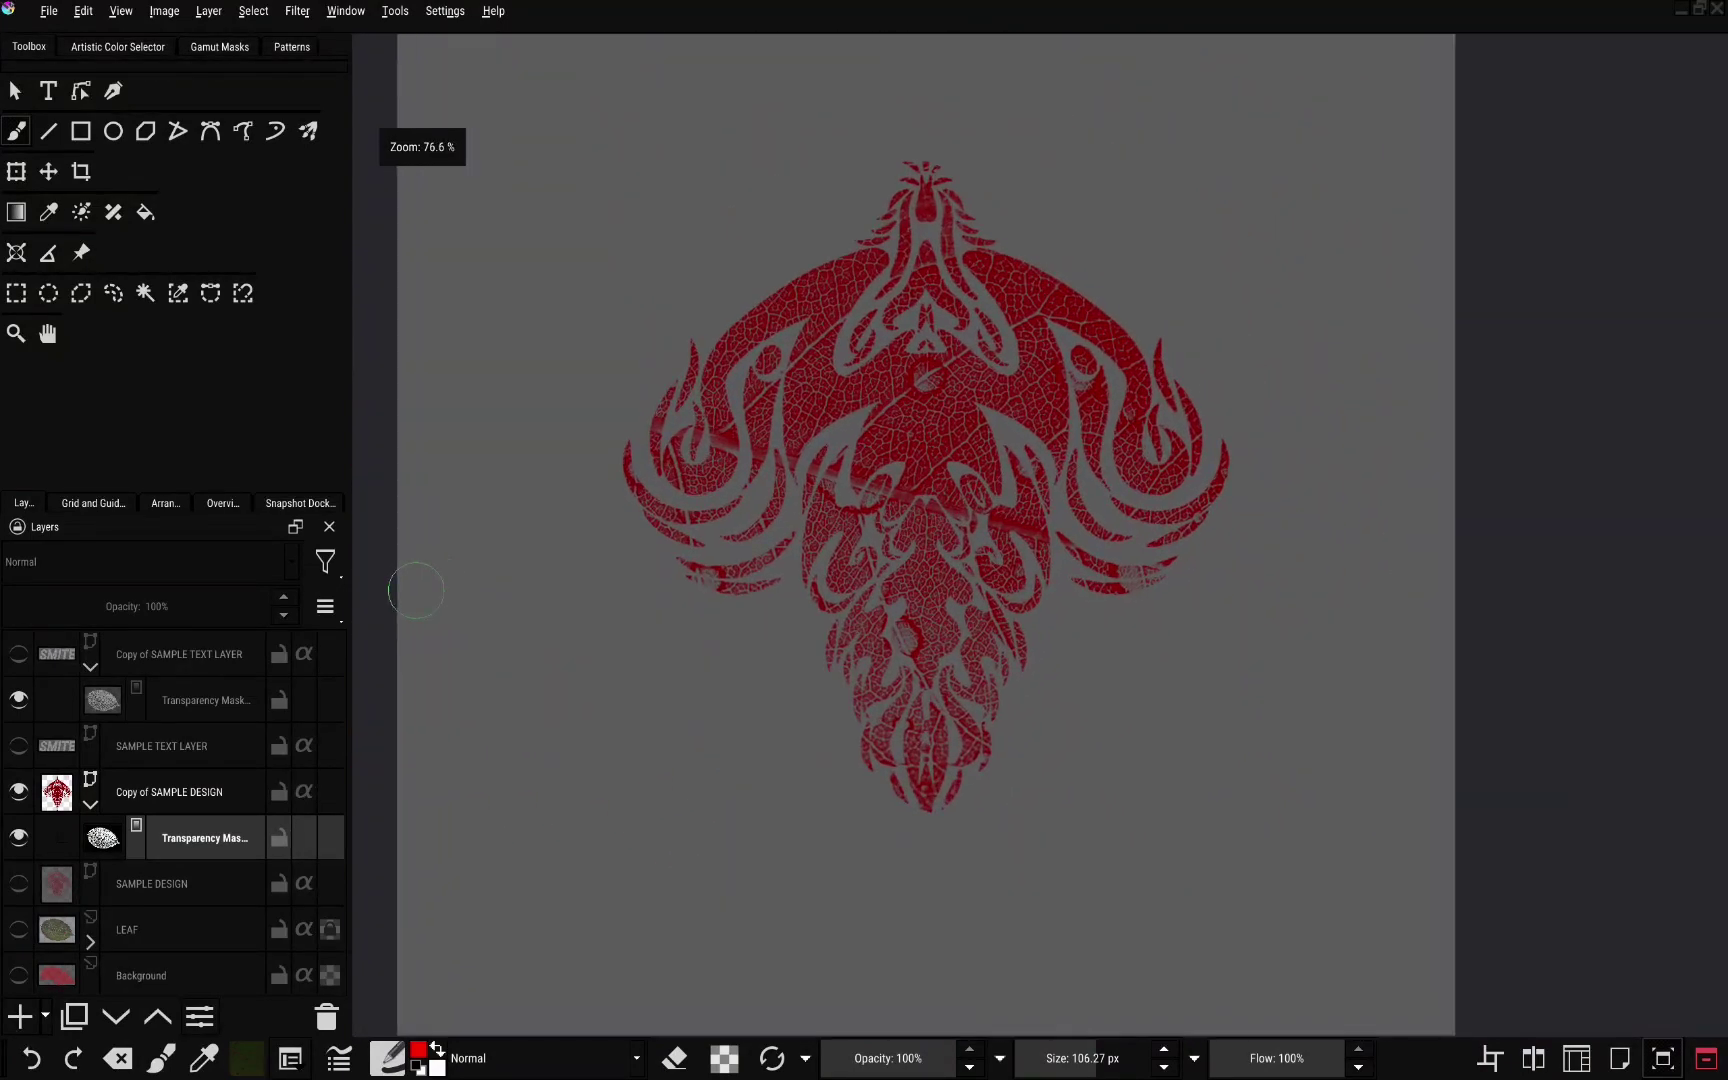
pyautogui.scroll(-1, 416, 590)
# Toggle the design's transparency mask to compare, hide Copy of SAMPLE DESIGN, and show Copy of SAMPLE TEXT LAYER with its mask
pyautogui.click(18, 838)
pyautogui.click(18, 838)
pyautogui.click(18, 792)
pyautogui.click(18, 700)
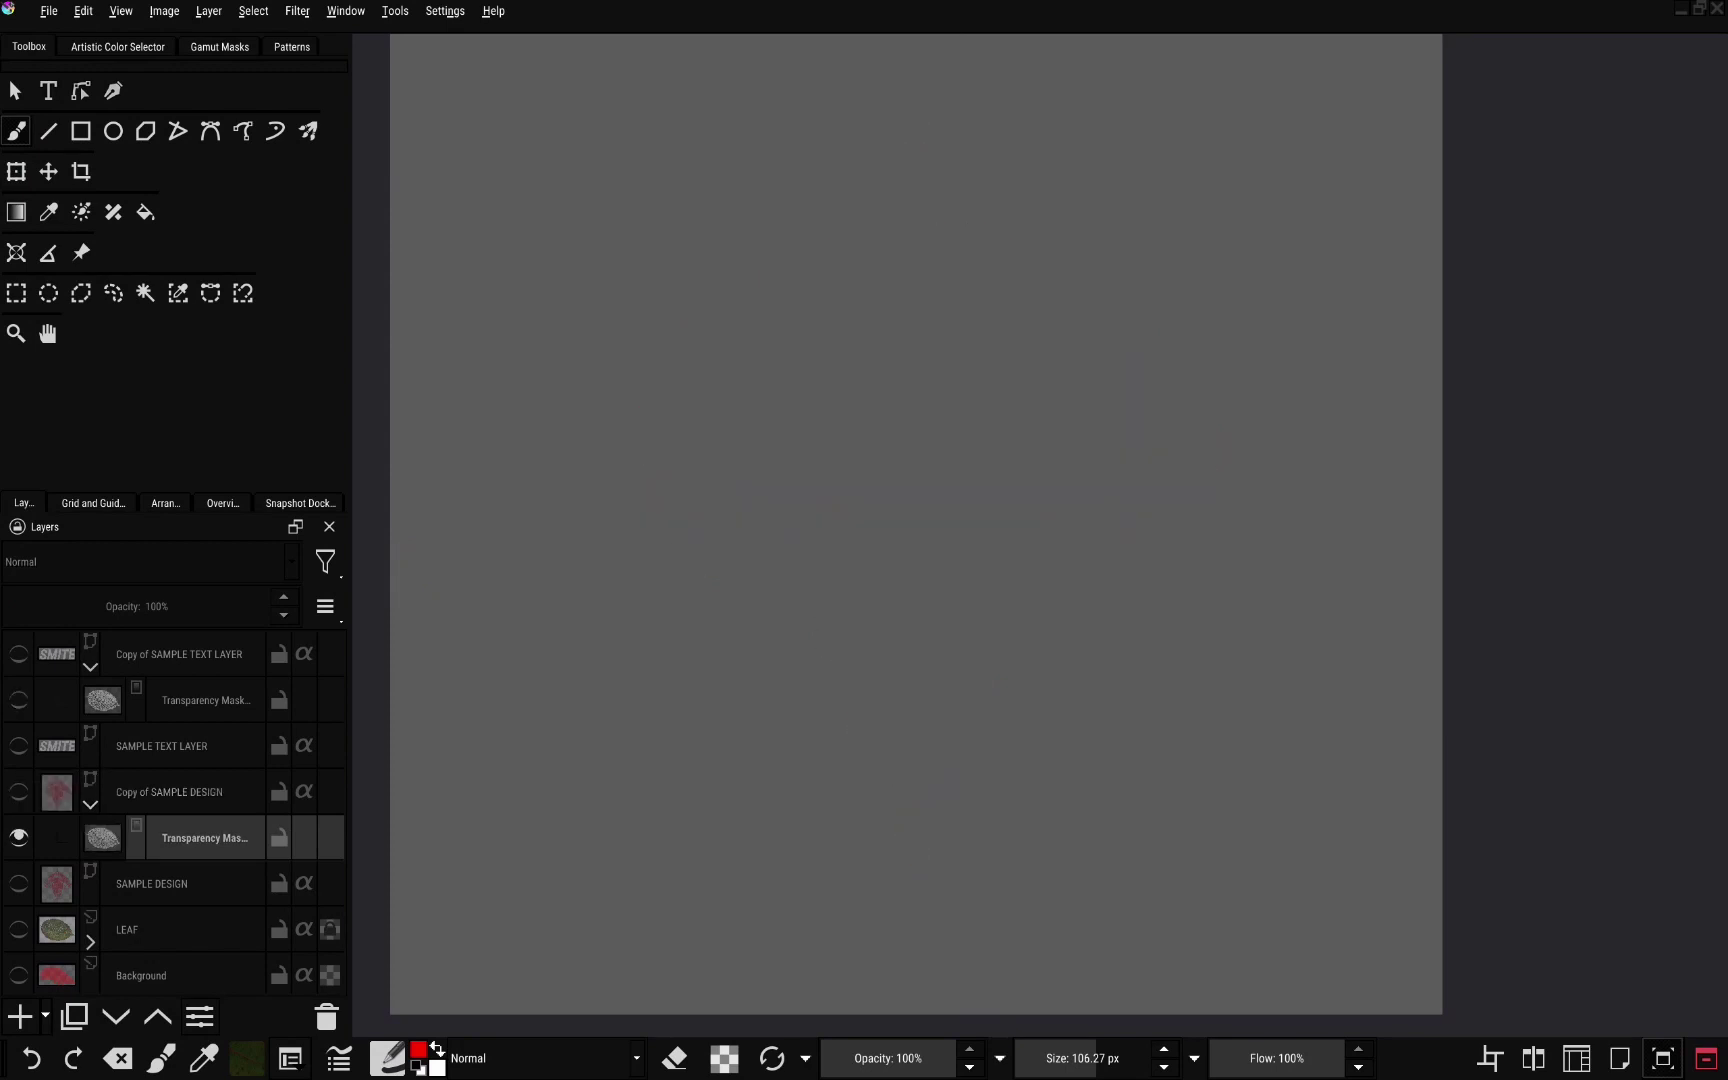
pyautogui.click(18, 654)
pyautogui.click(18, 700)
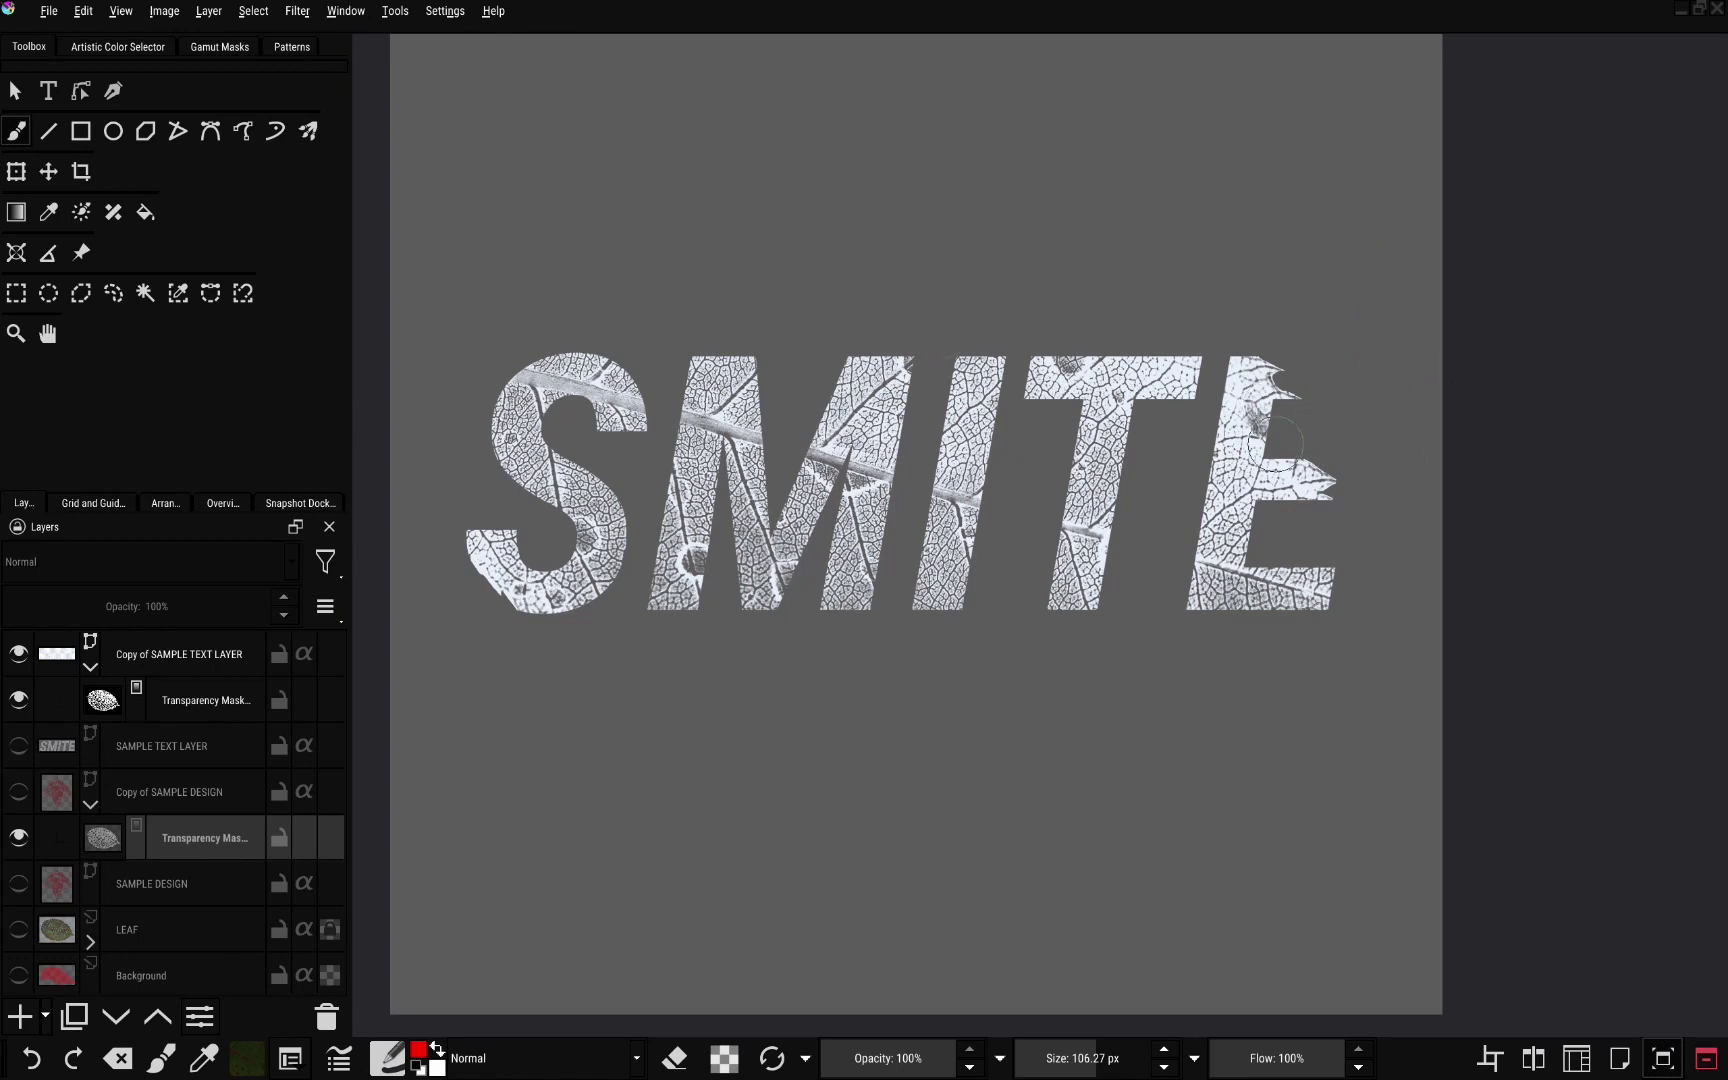
# Reposition the transparency mask of Copy of SAMPLE TEXT LAYER with the Move tool, shifting the leaf texture within the letters
pyautogui.click(205, 700)
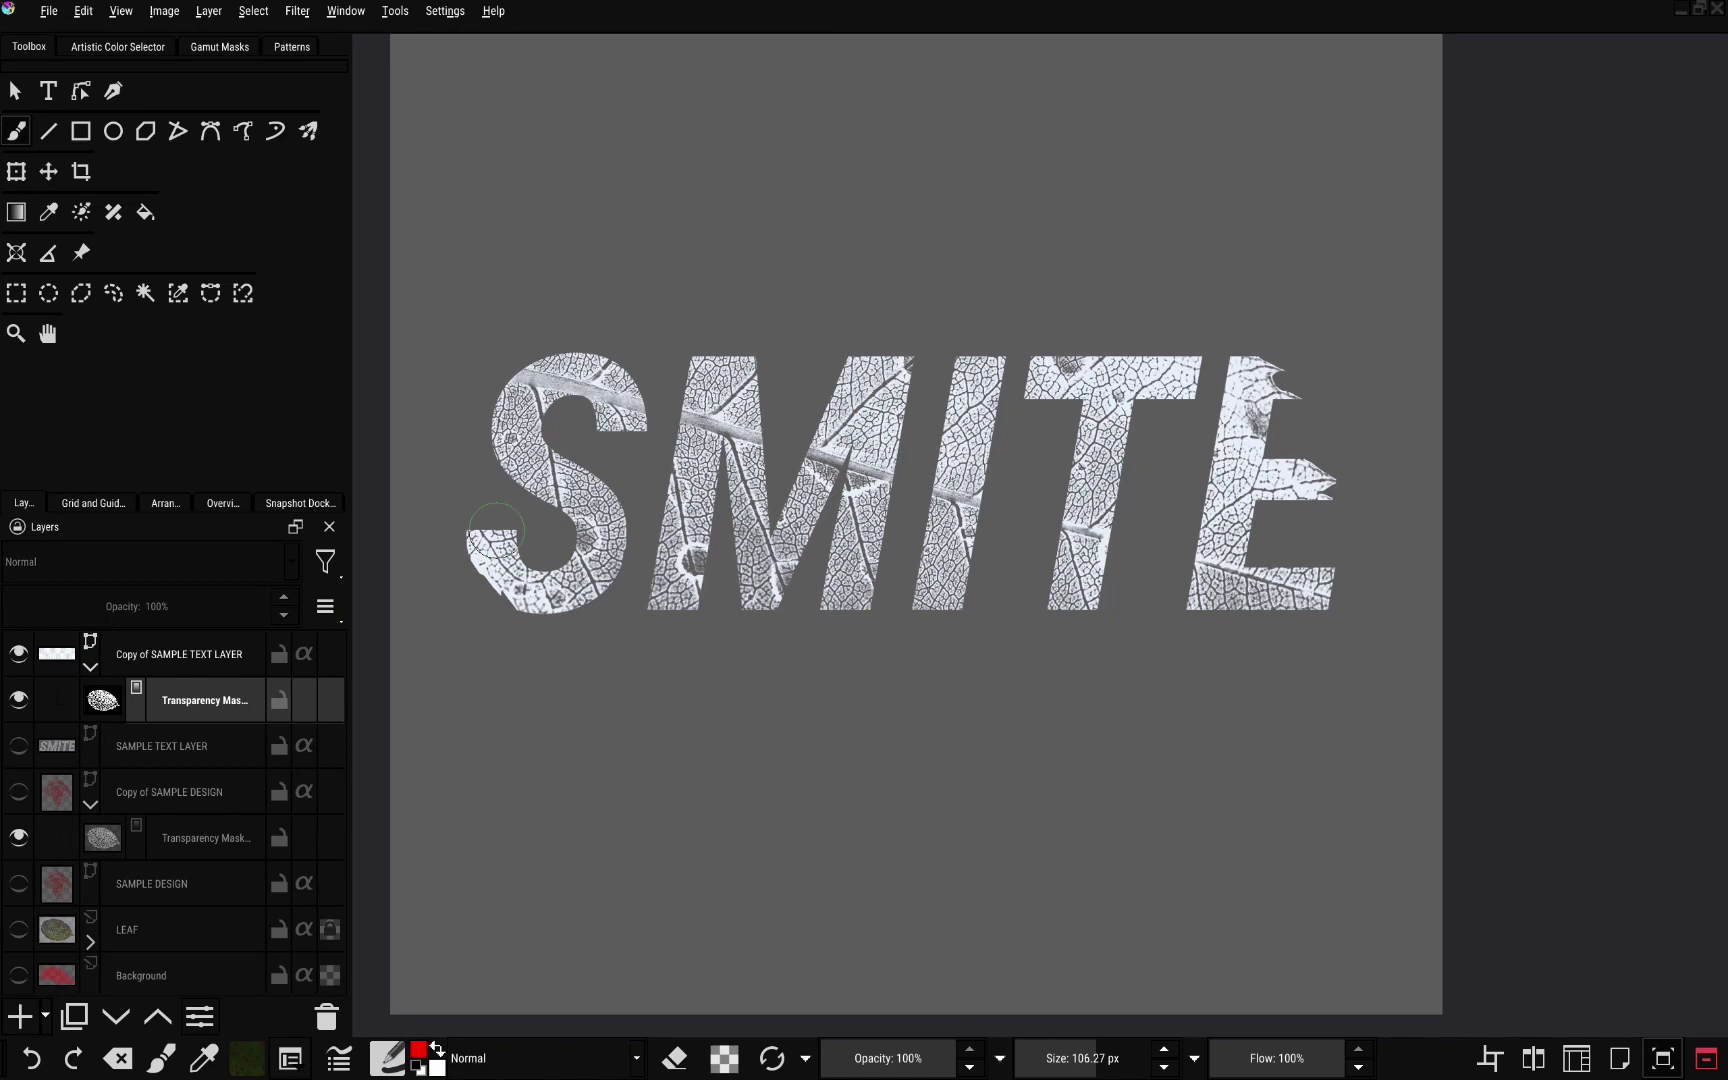
pyautogui.click(48, 171)
pyautogui.moveTo(900, 500)
pyautogui.mouseDown()
pyautogui.moveTo(982, 498)
pyautogui.moveTo(831, 490)
pyautogui.moveTo(989, 504)
pyautogui.moveTo(920, 482)
pyautogui.mouseUp()
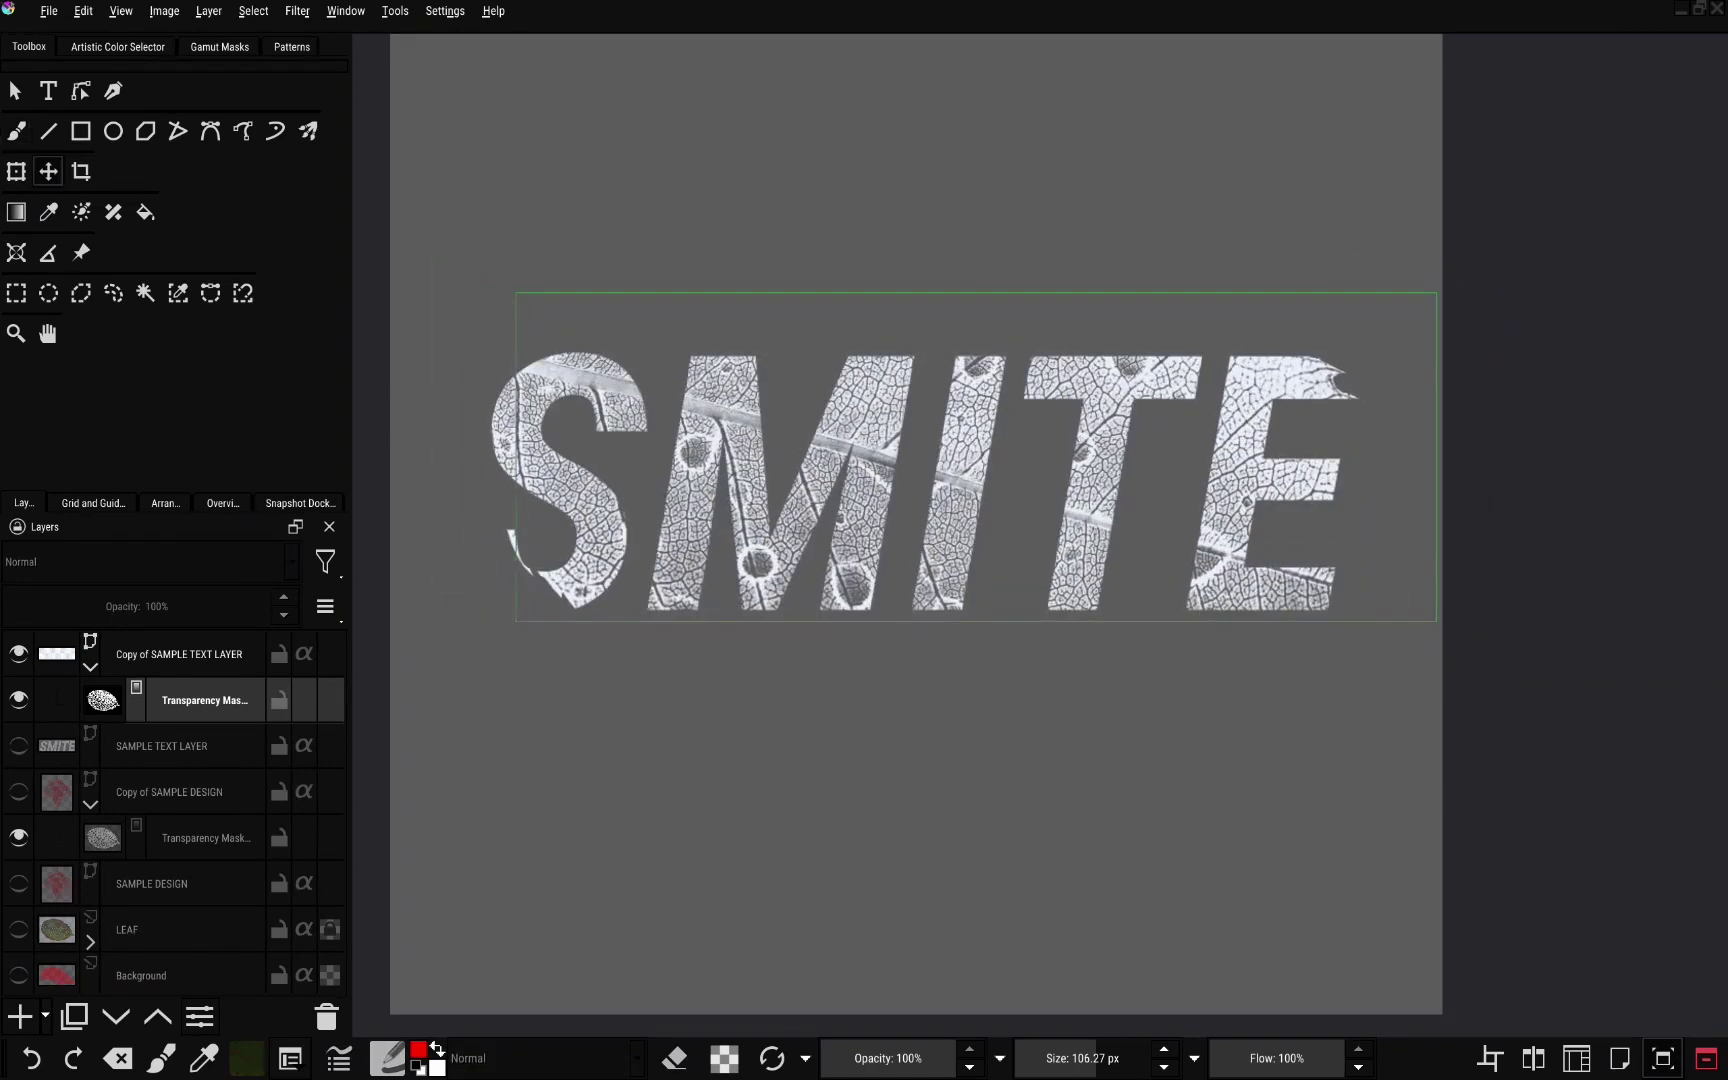
# Select the Copy of SAMPLE TEXT LAYER itself and move the SMITE text together with its mask slightly down the canvas
pyautogui.click(180, 654)
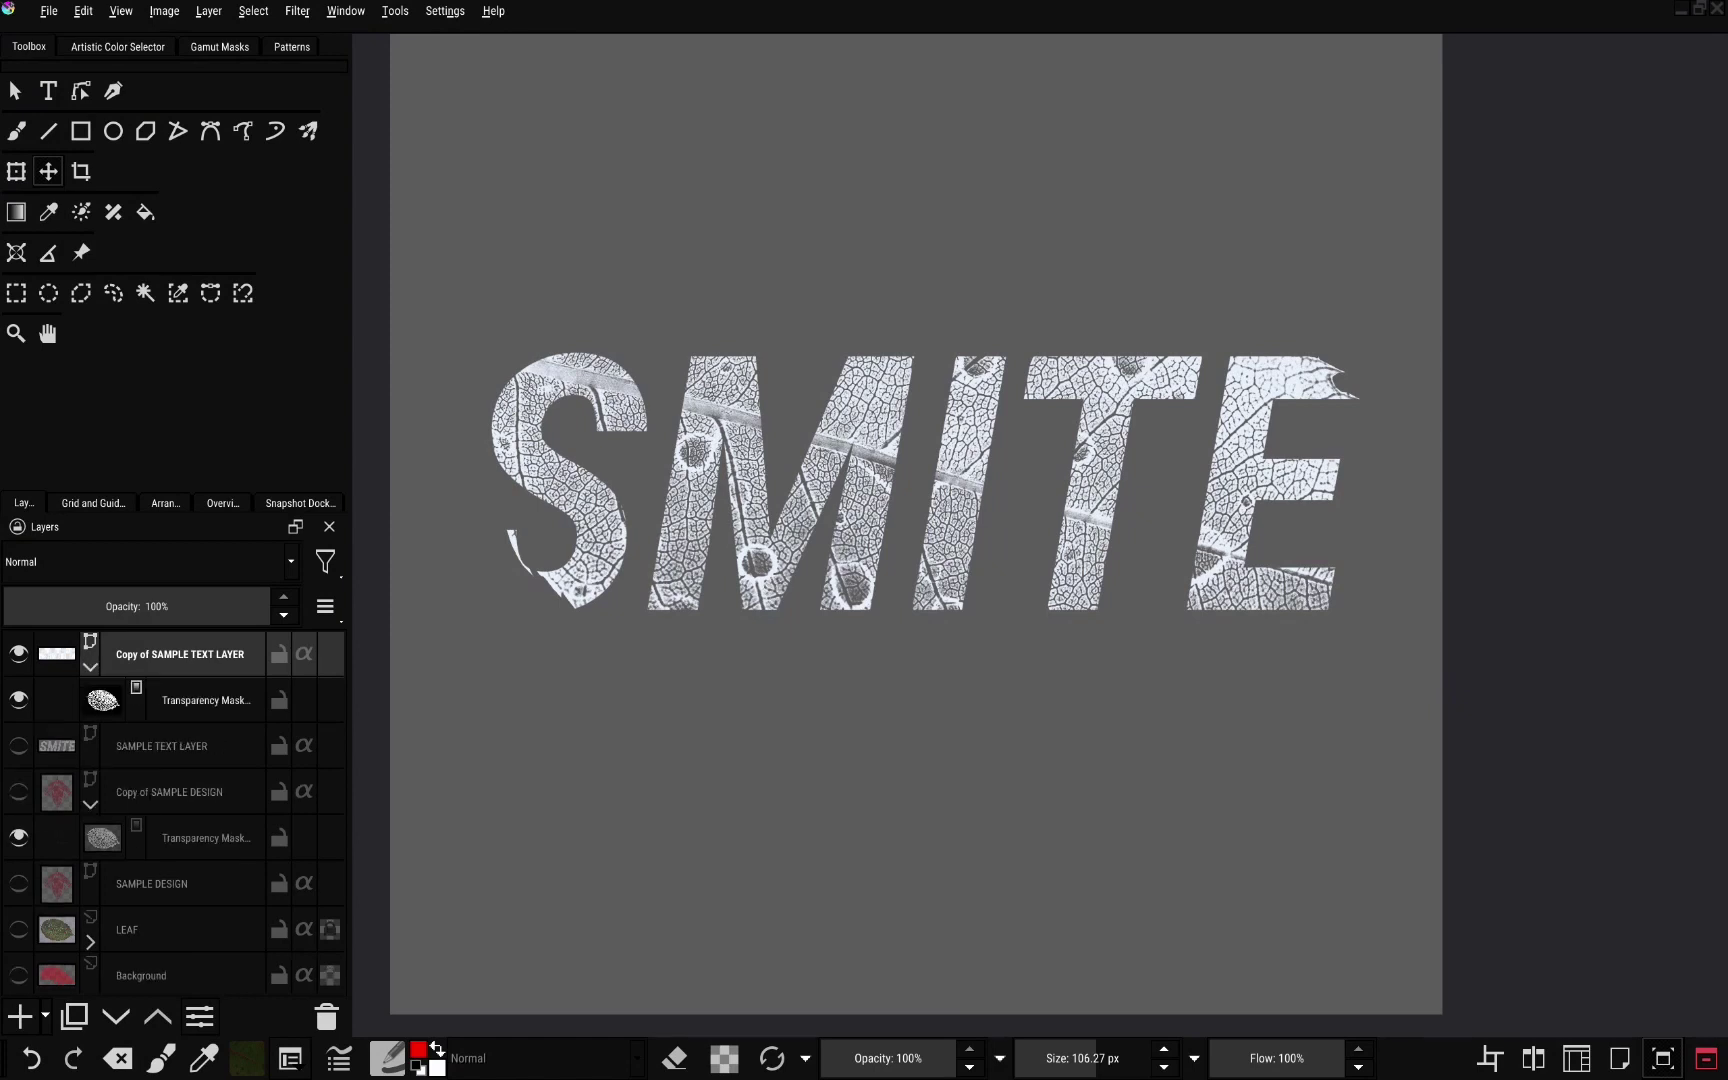
pyautogui.click(180, 746)
pyautogui.click(180, 792)
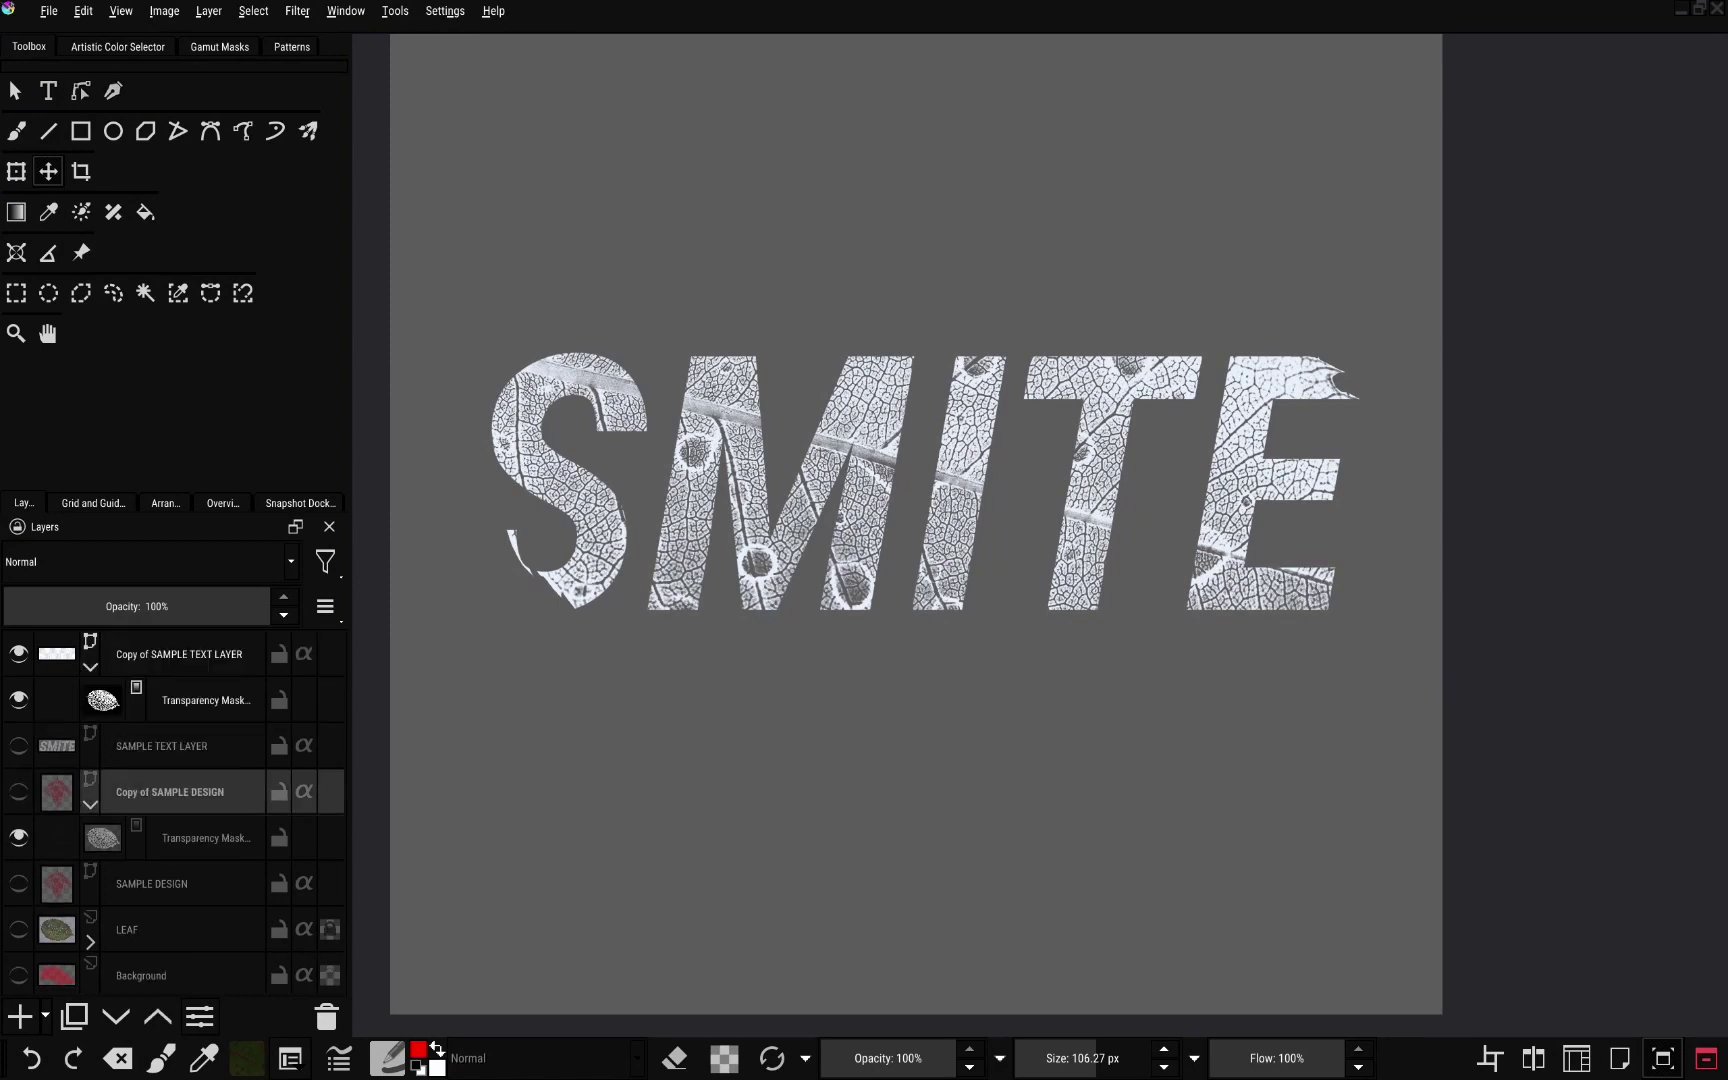
pyautogui.click(180, 654)
pyautogui.moveTo(920, 480)
pyautogui.mouseDown()
pyautogui.moveTo(873, 271)
pyautogui.moveTo(860, 402)
pyautogui.moveTo(895, 495)
pyautogui.moveTo(878, 510)
pyautogui.moveTo(990, 470)
pyautogui.moveTo(956, 510)
pyautogui.moveTo(886, 505)
pyautogui.moveTo(926, 505)
pyautogui.mouseUp()
# Transform the text copy's transparency mask so the leaf texture spans all the SMITE letters, and apply the transformation
pyautogui.click(205, 700)
pyautogui.click(16, 171)
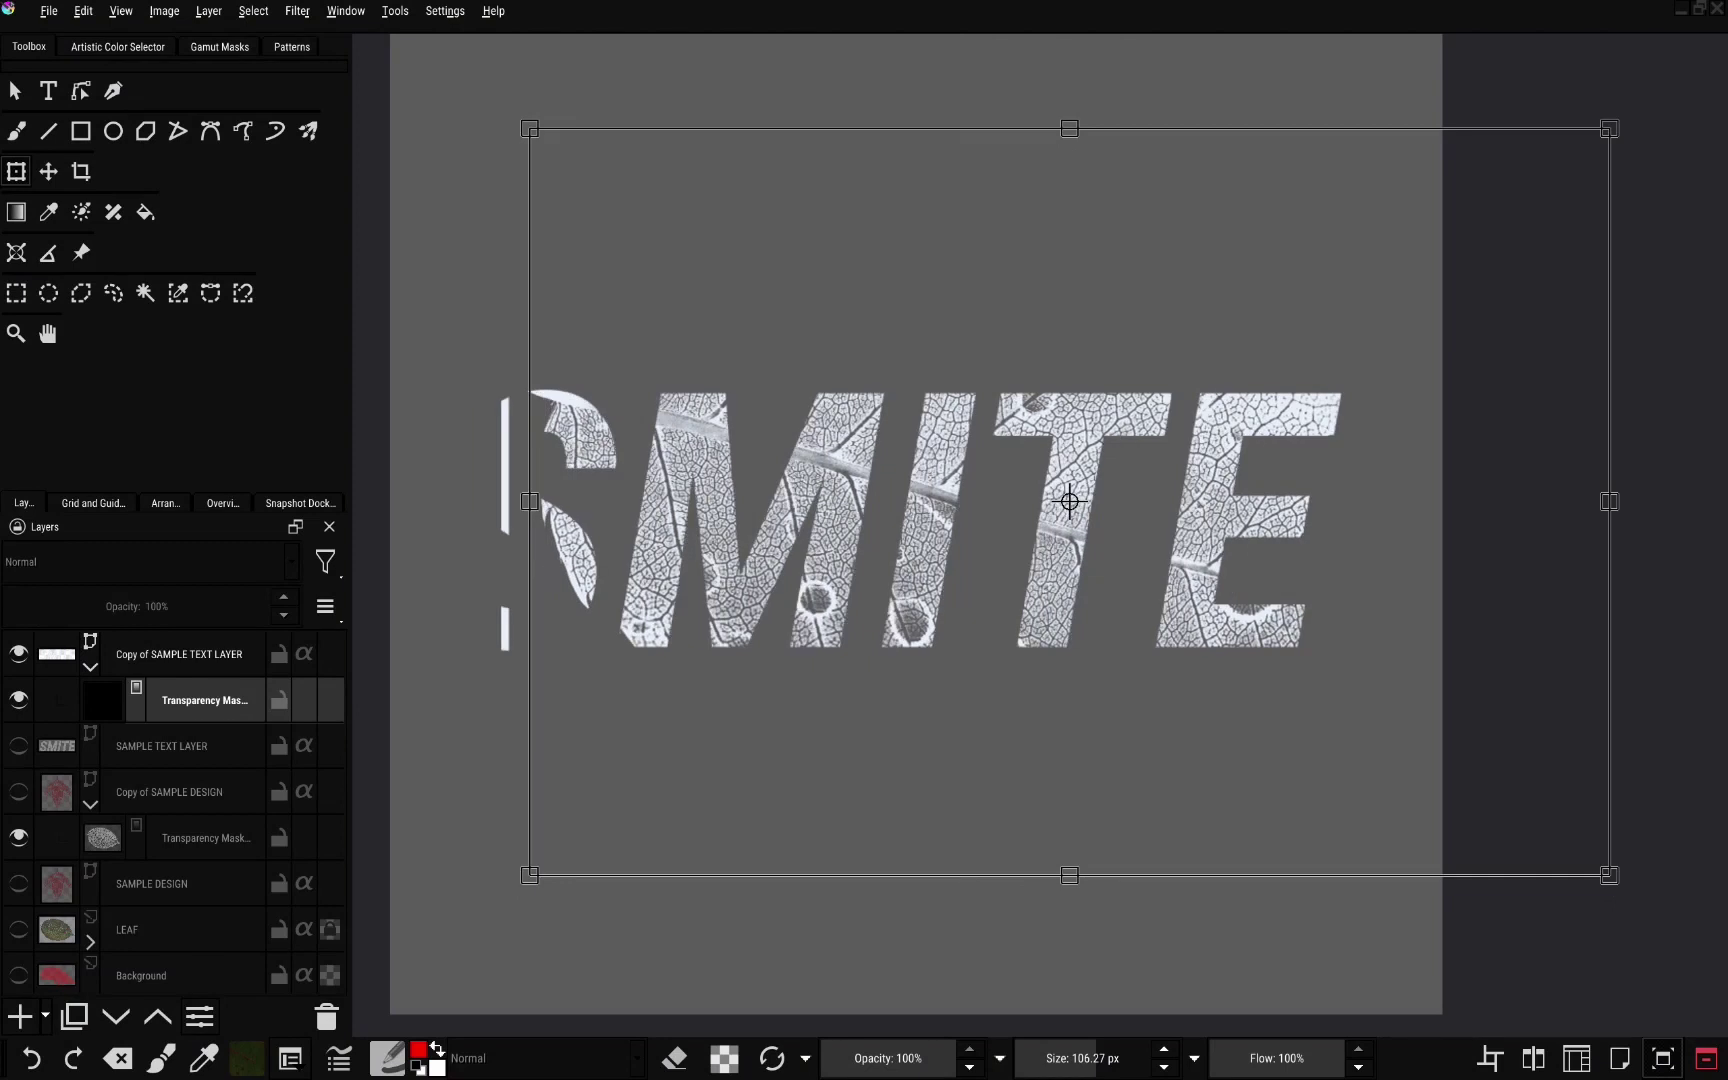
pyautogui.moveTo(1069, 501); pyautogui.dragTo(933, 511)
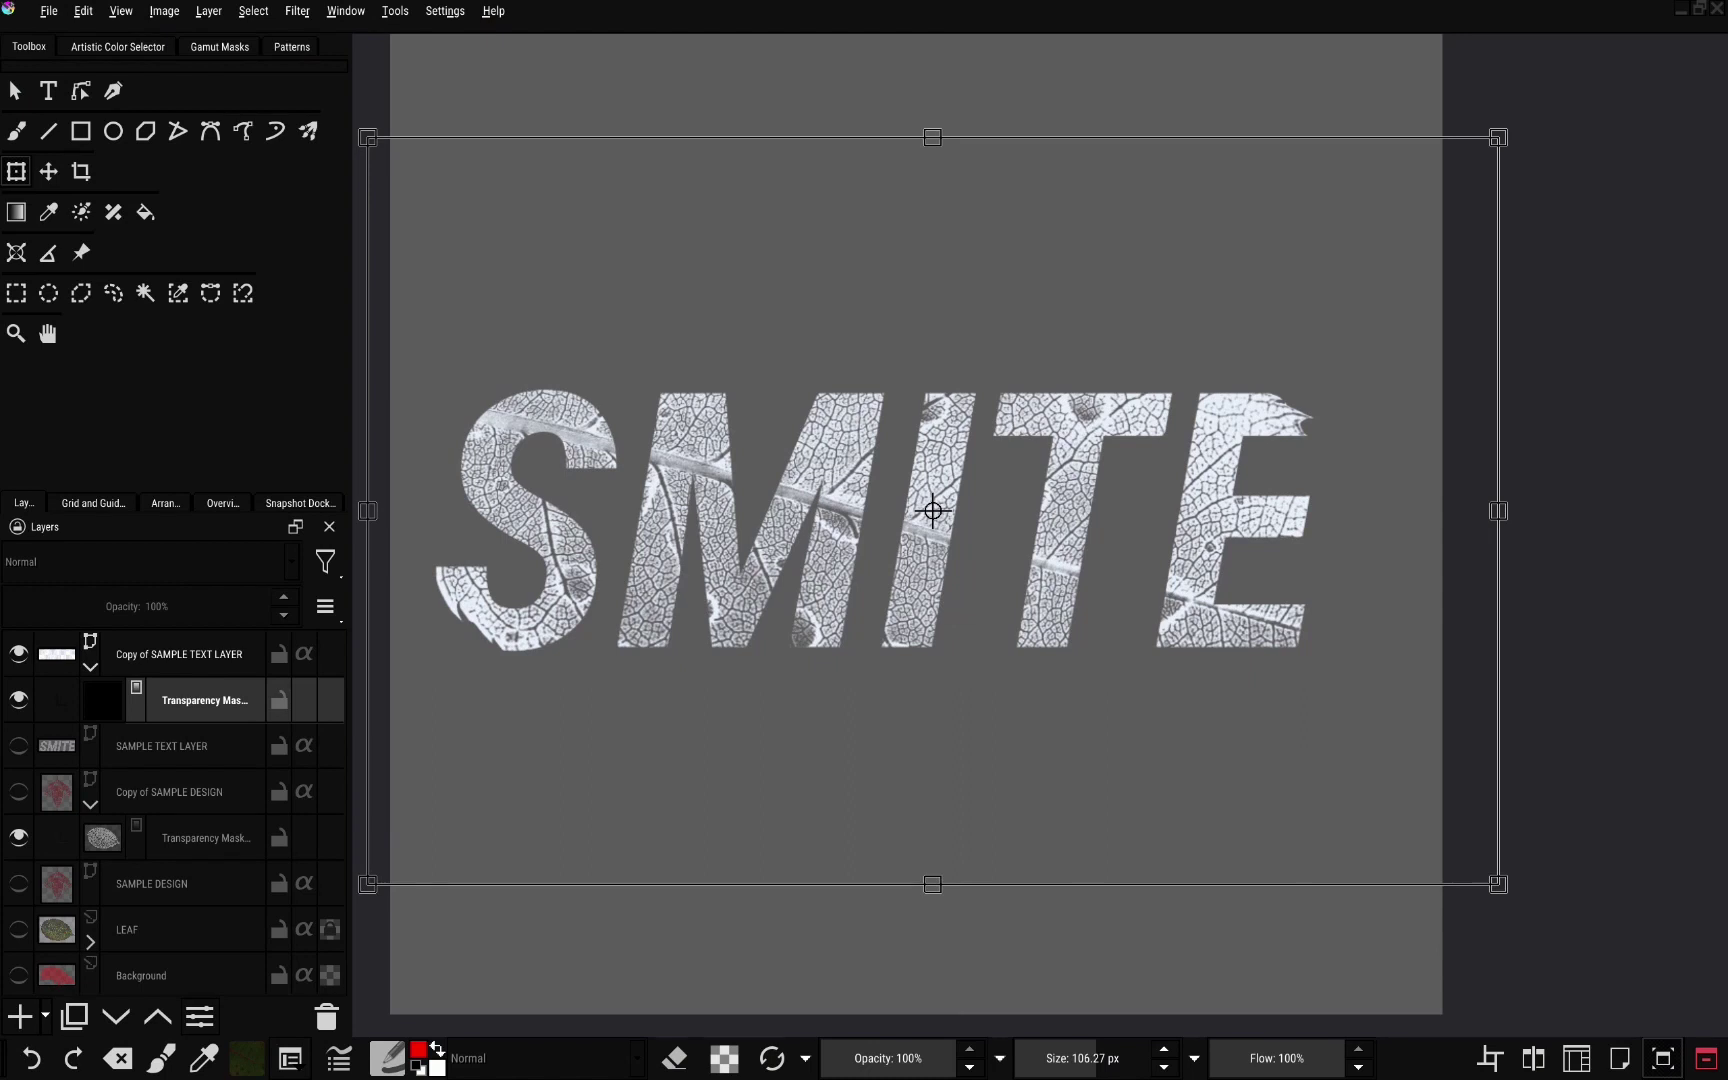
pyautogui.scroll(-1, 933, 511)
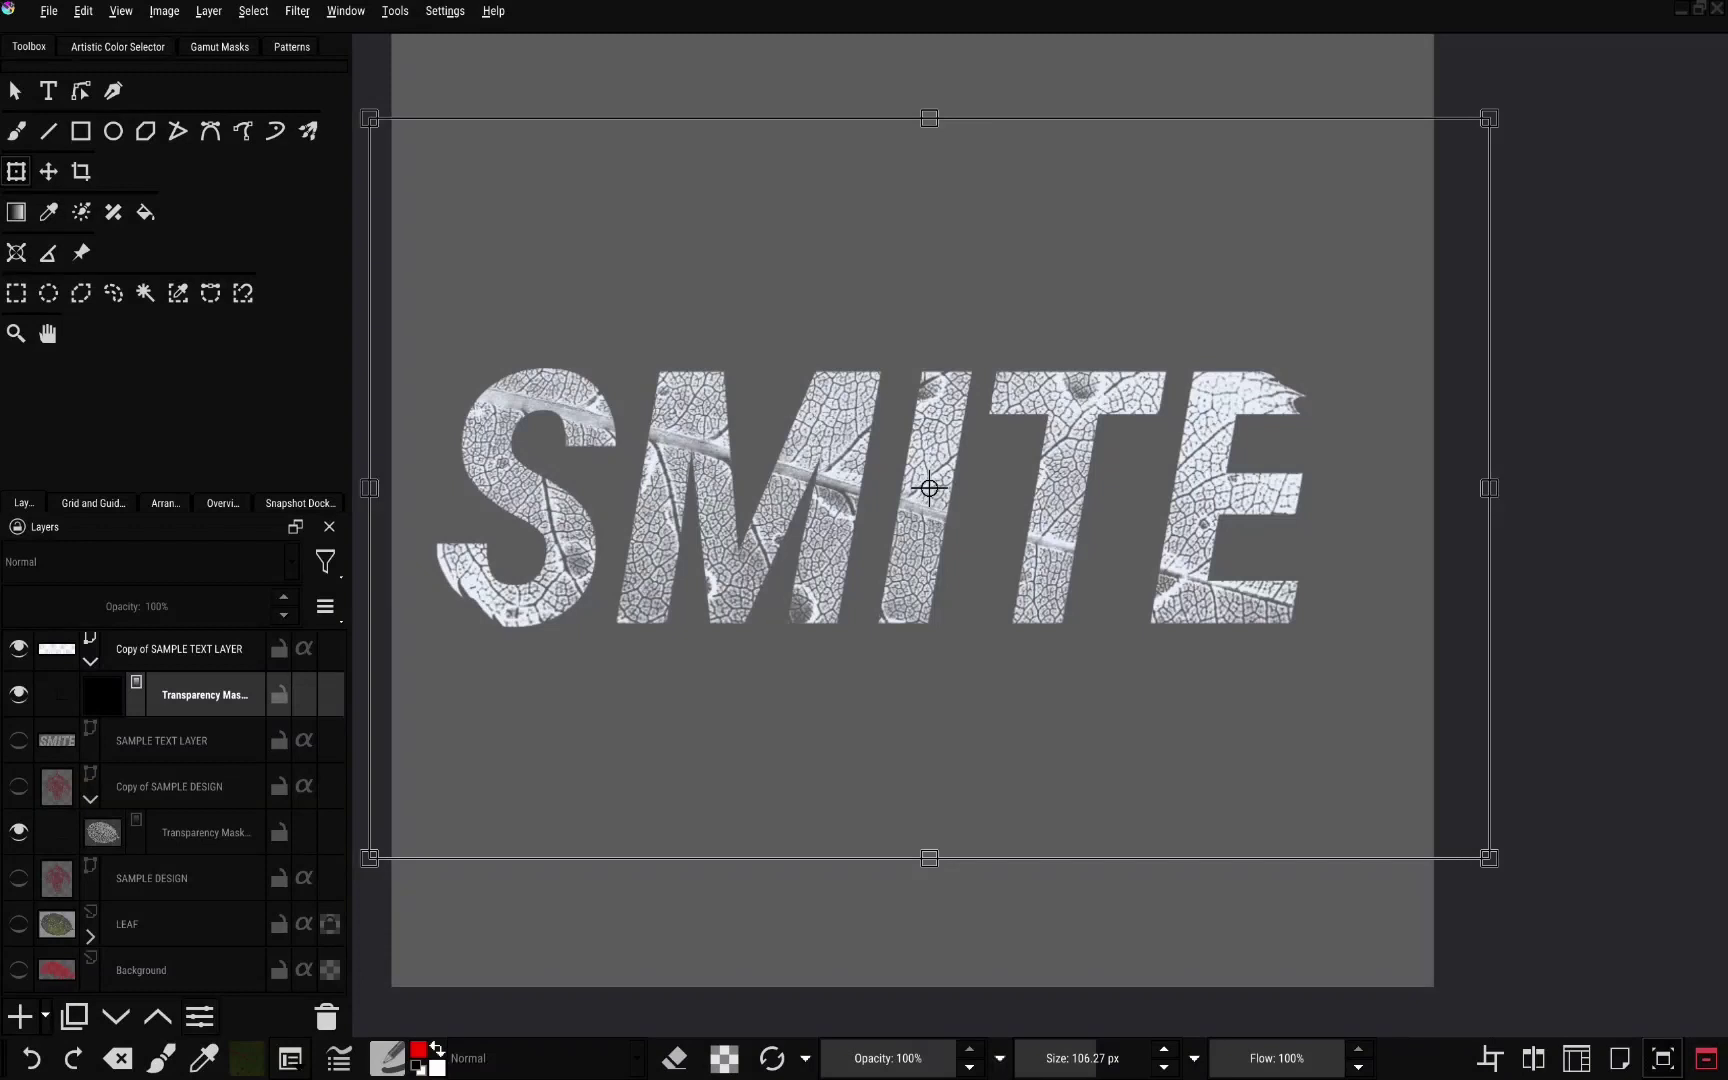
pyautogui.press('Return')
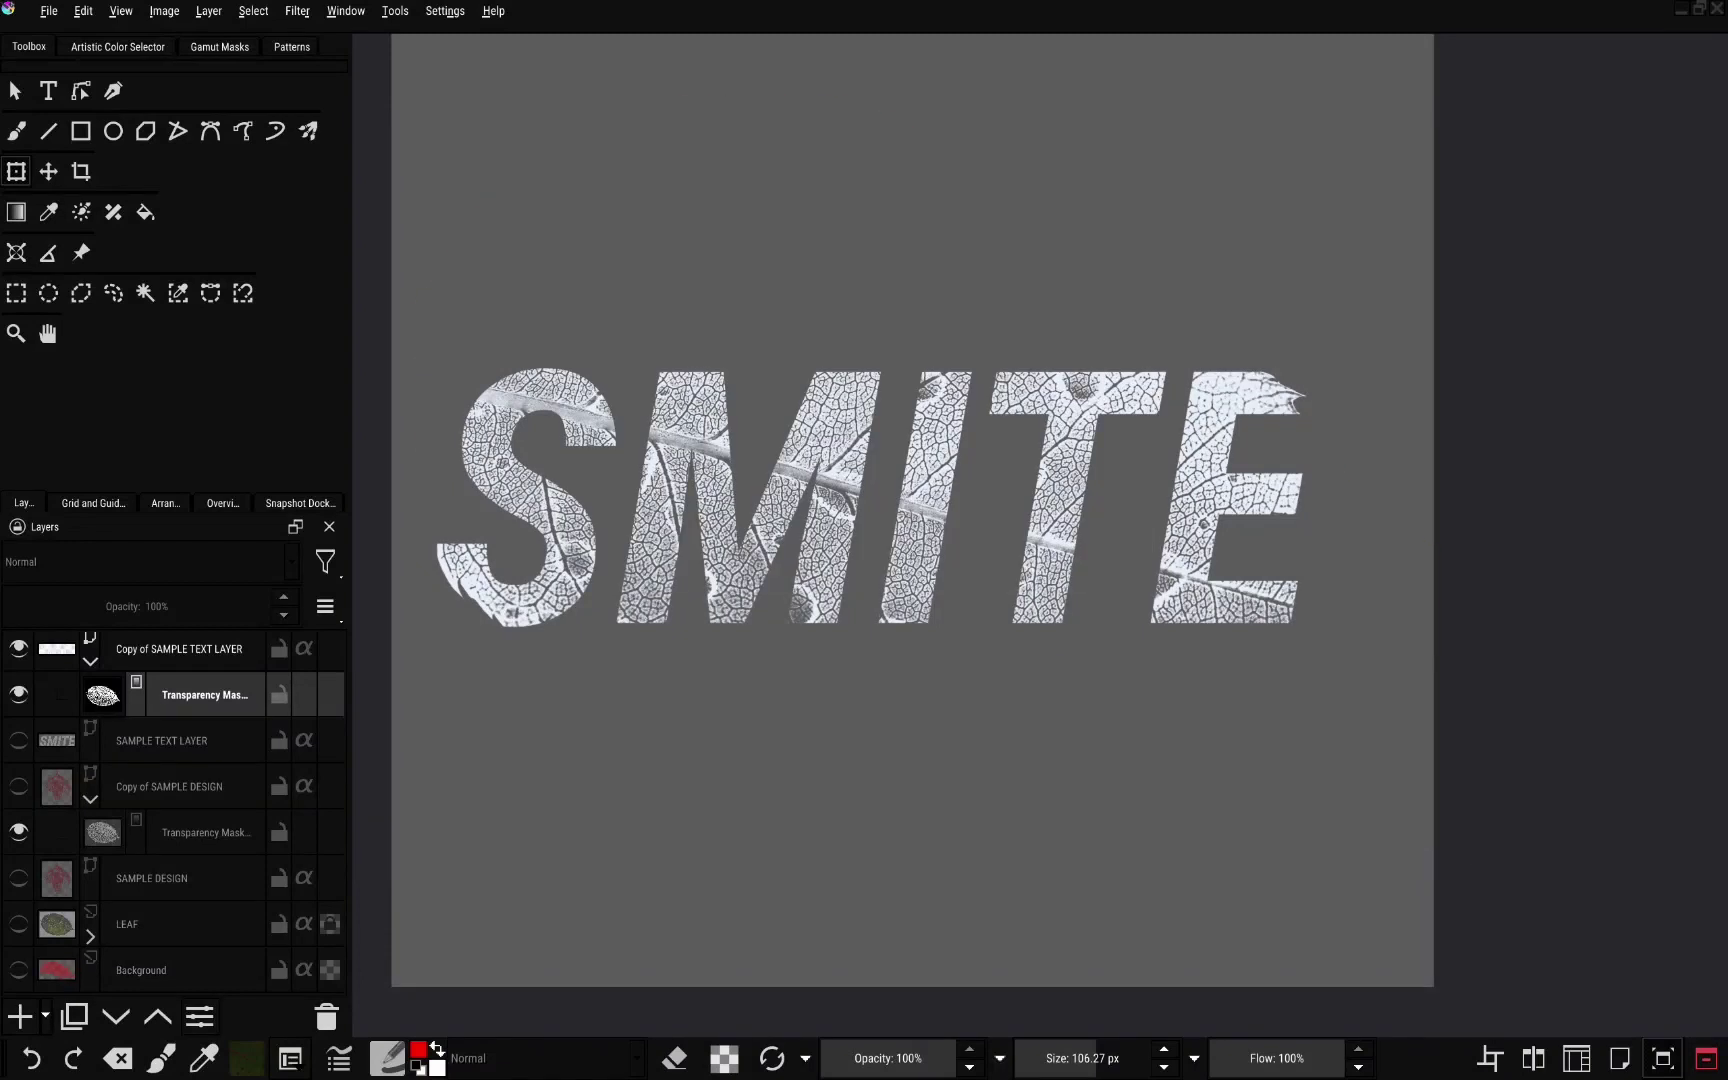
# Show the Background layer's red paint behind the masked text, then hide the Copy of SAMPLE TEXT LAYER
pyautogui.click(18, 970)
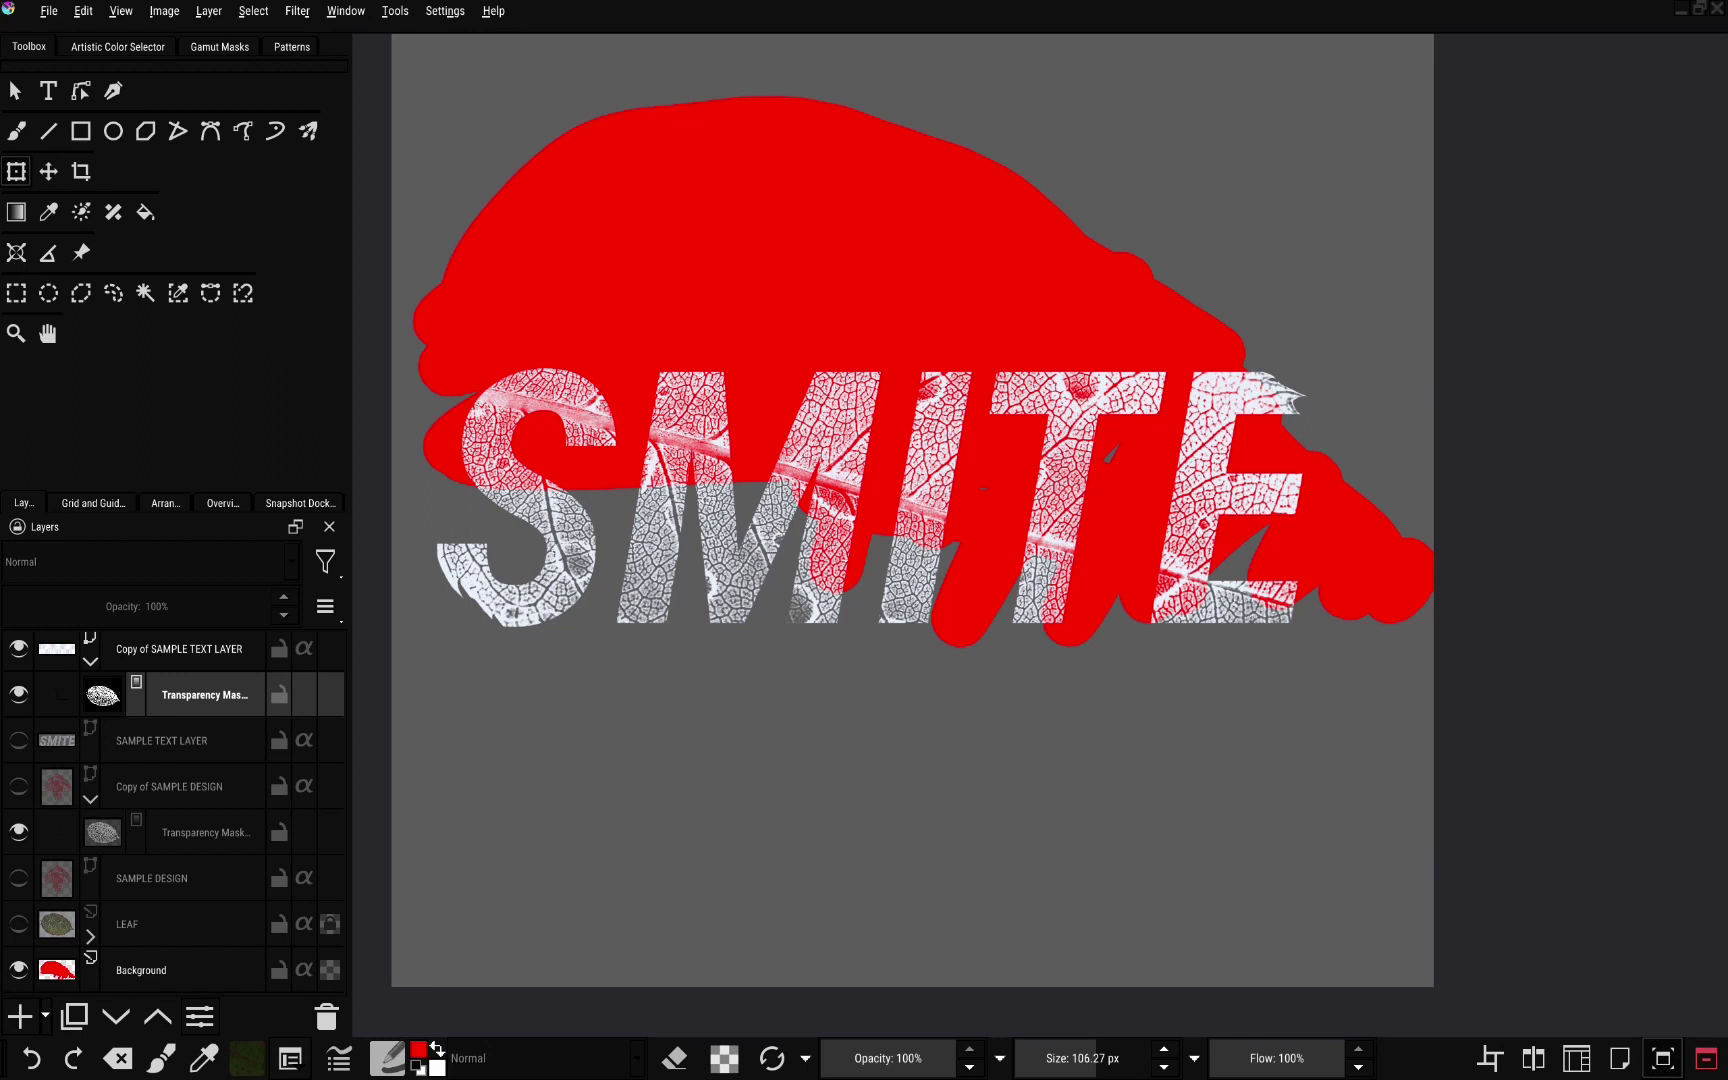
pyautogui.click(18, 649)
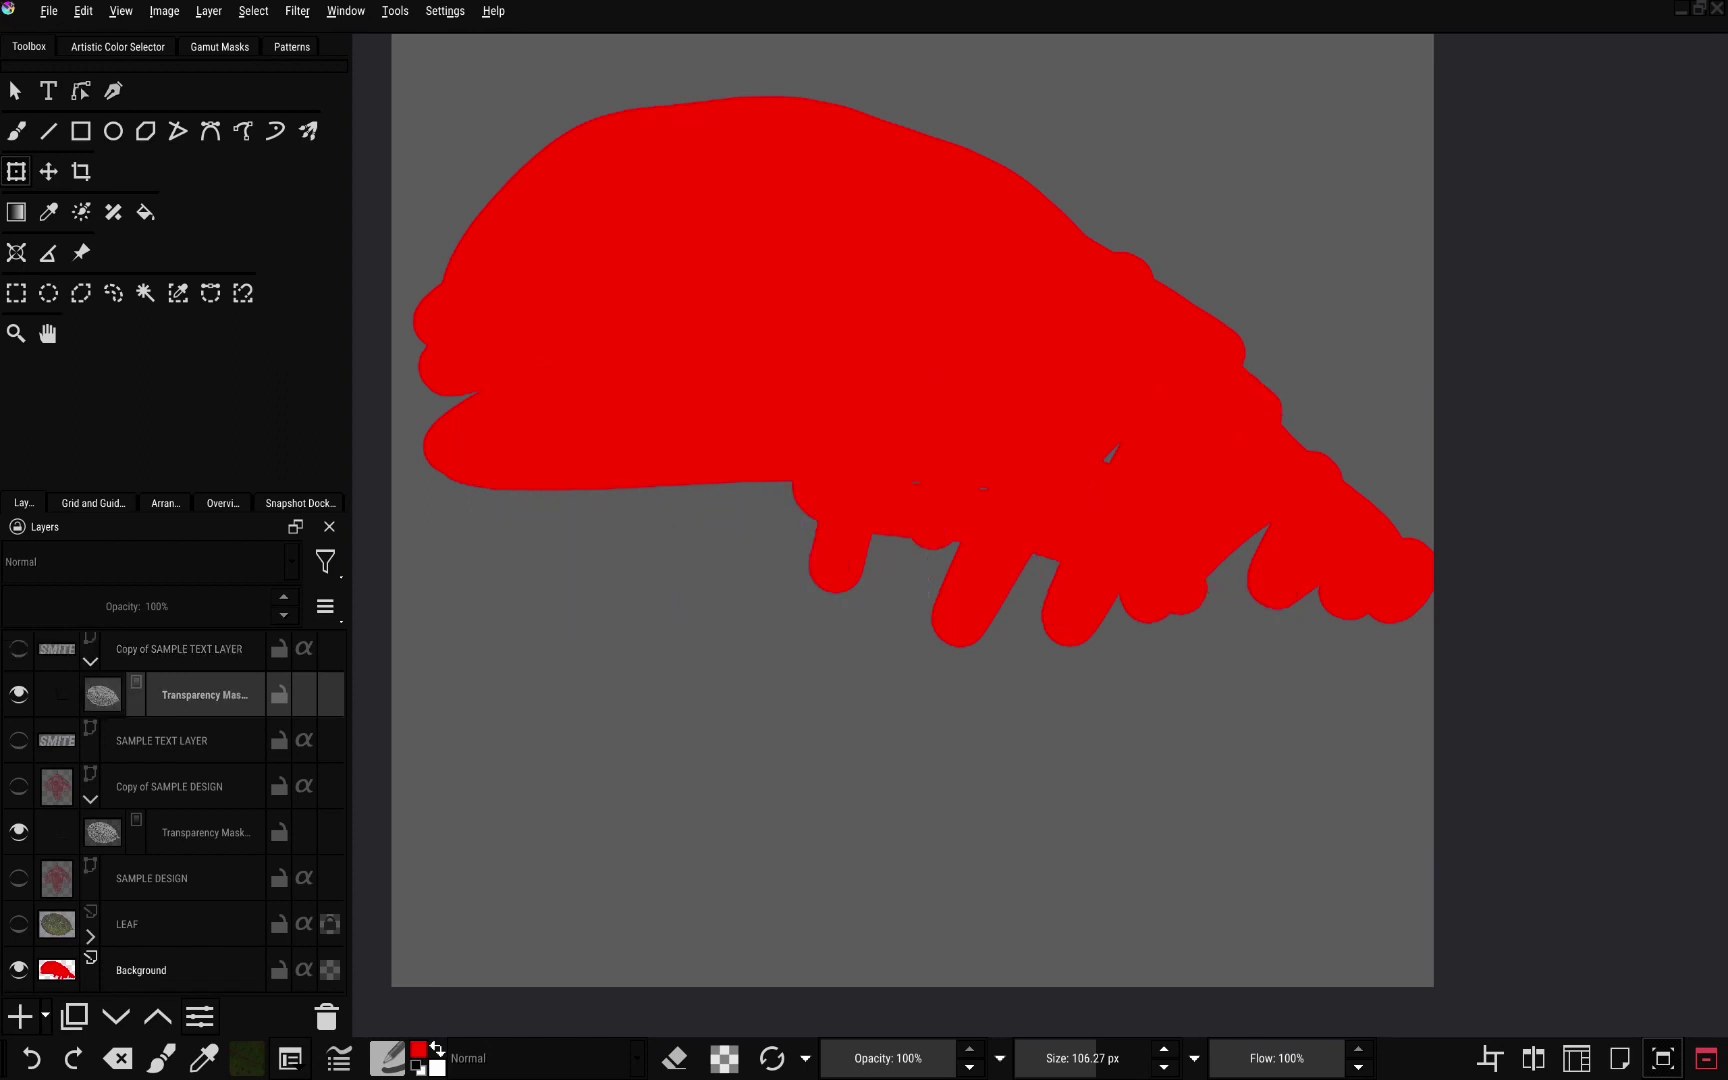
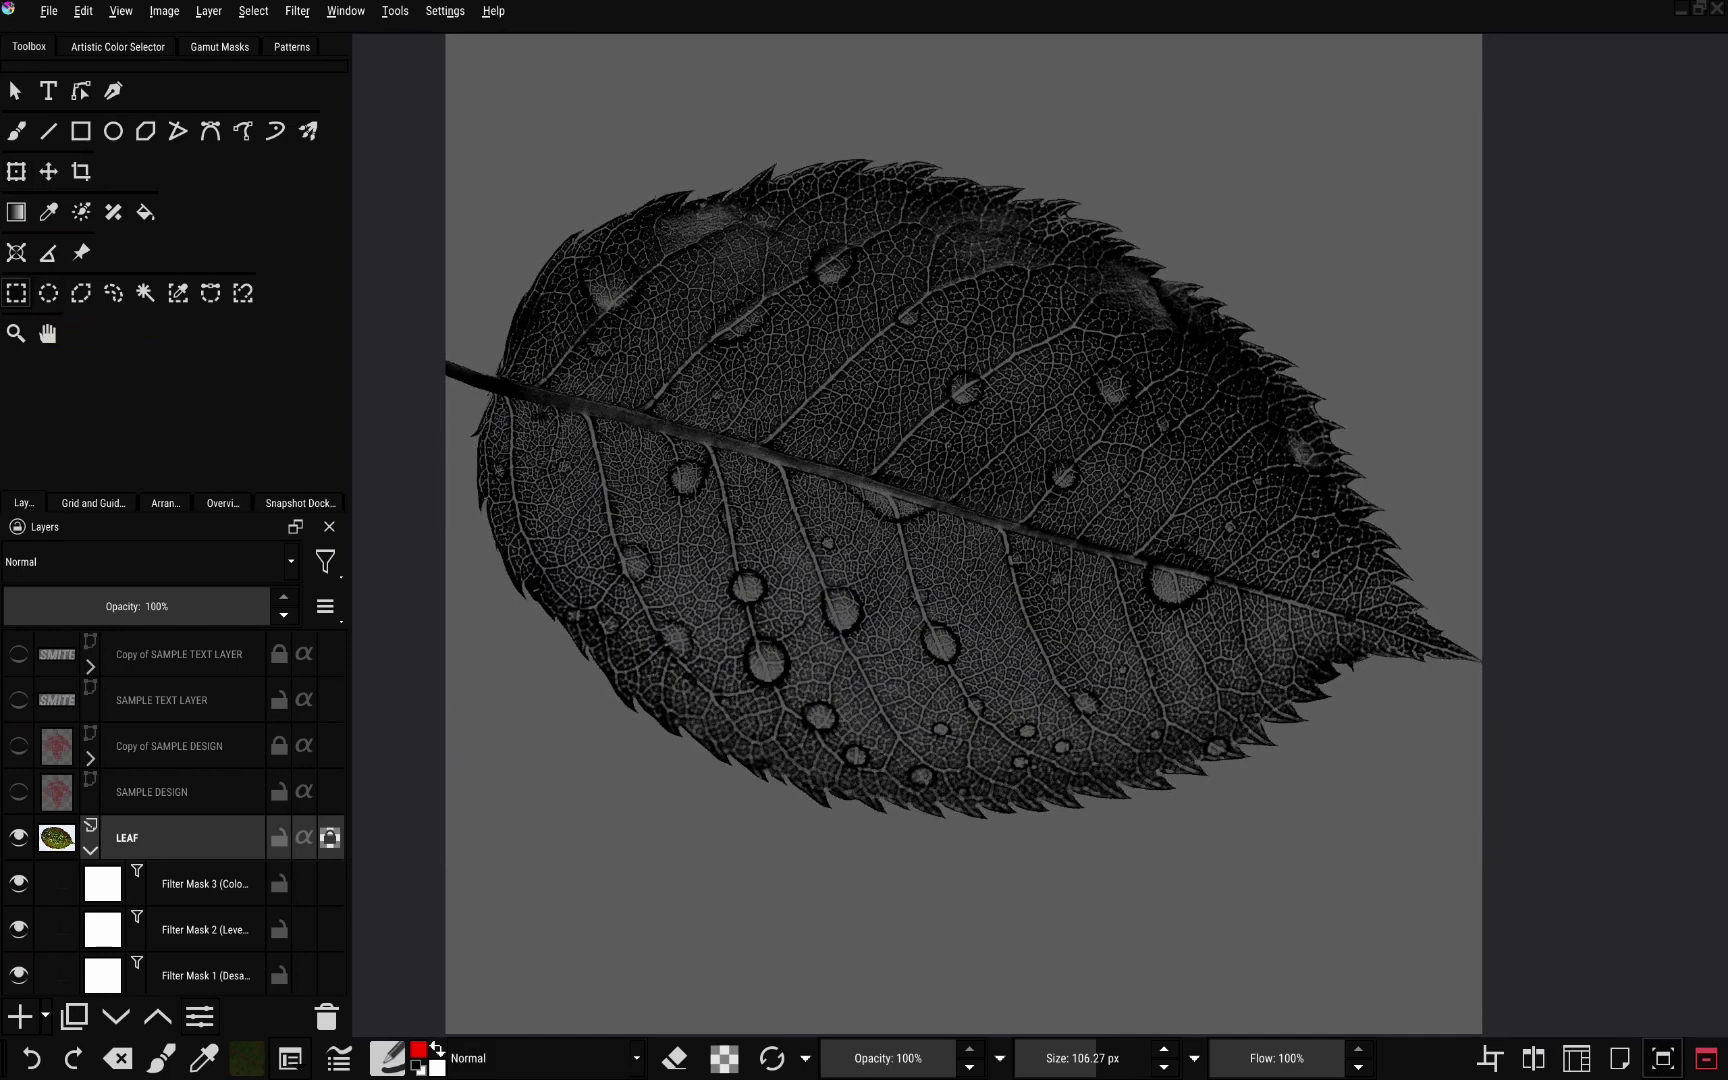
# Select the LEAF layer's opaque pixels and cut the selection to a new layer
pyautogui.rightClick(72, 838)
pyautogui.click(122, 825)
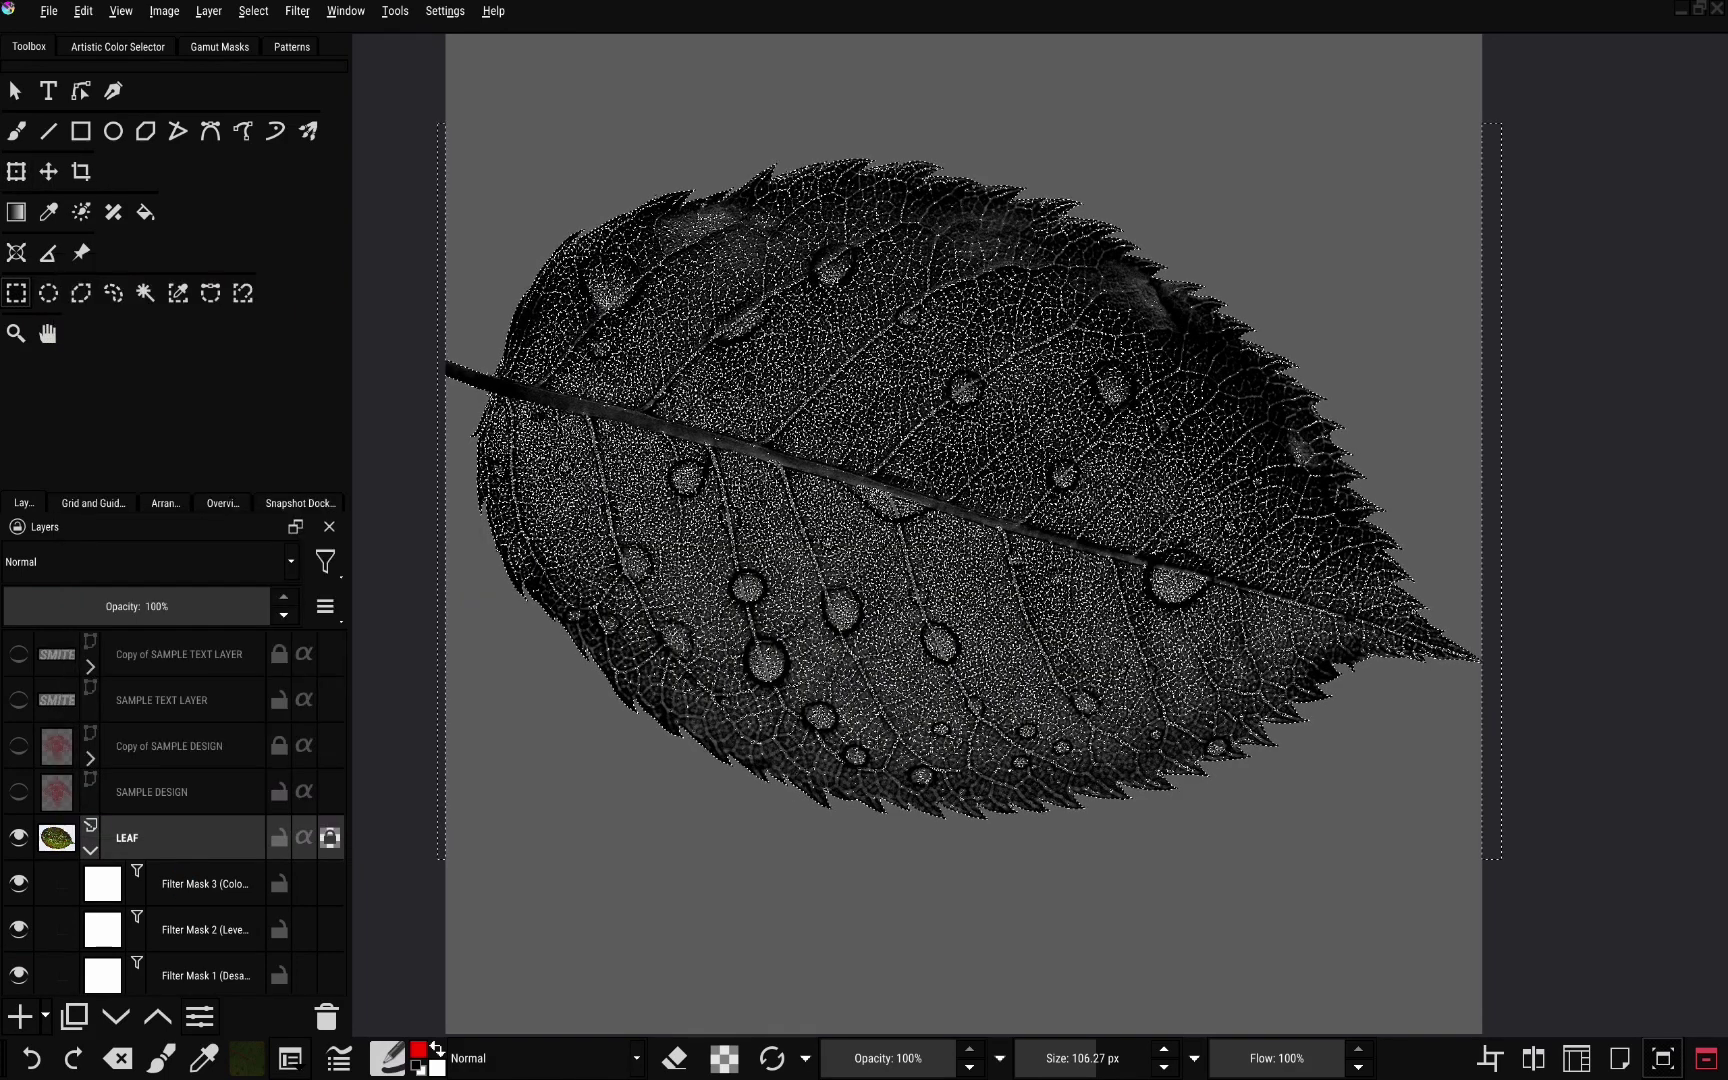
pyautogui.rightClick(970, 580)
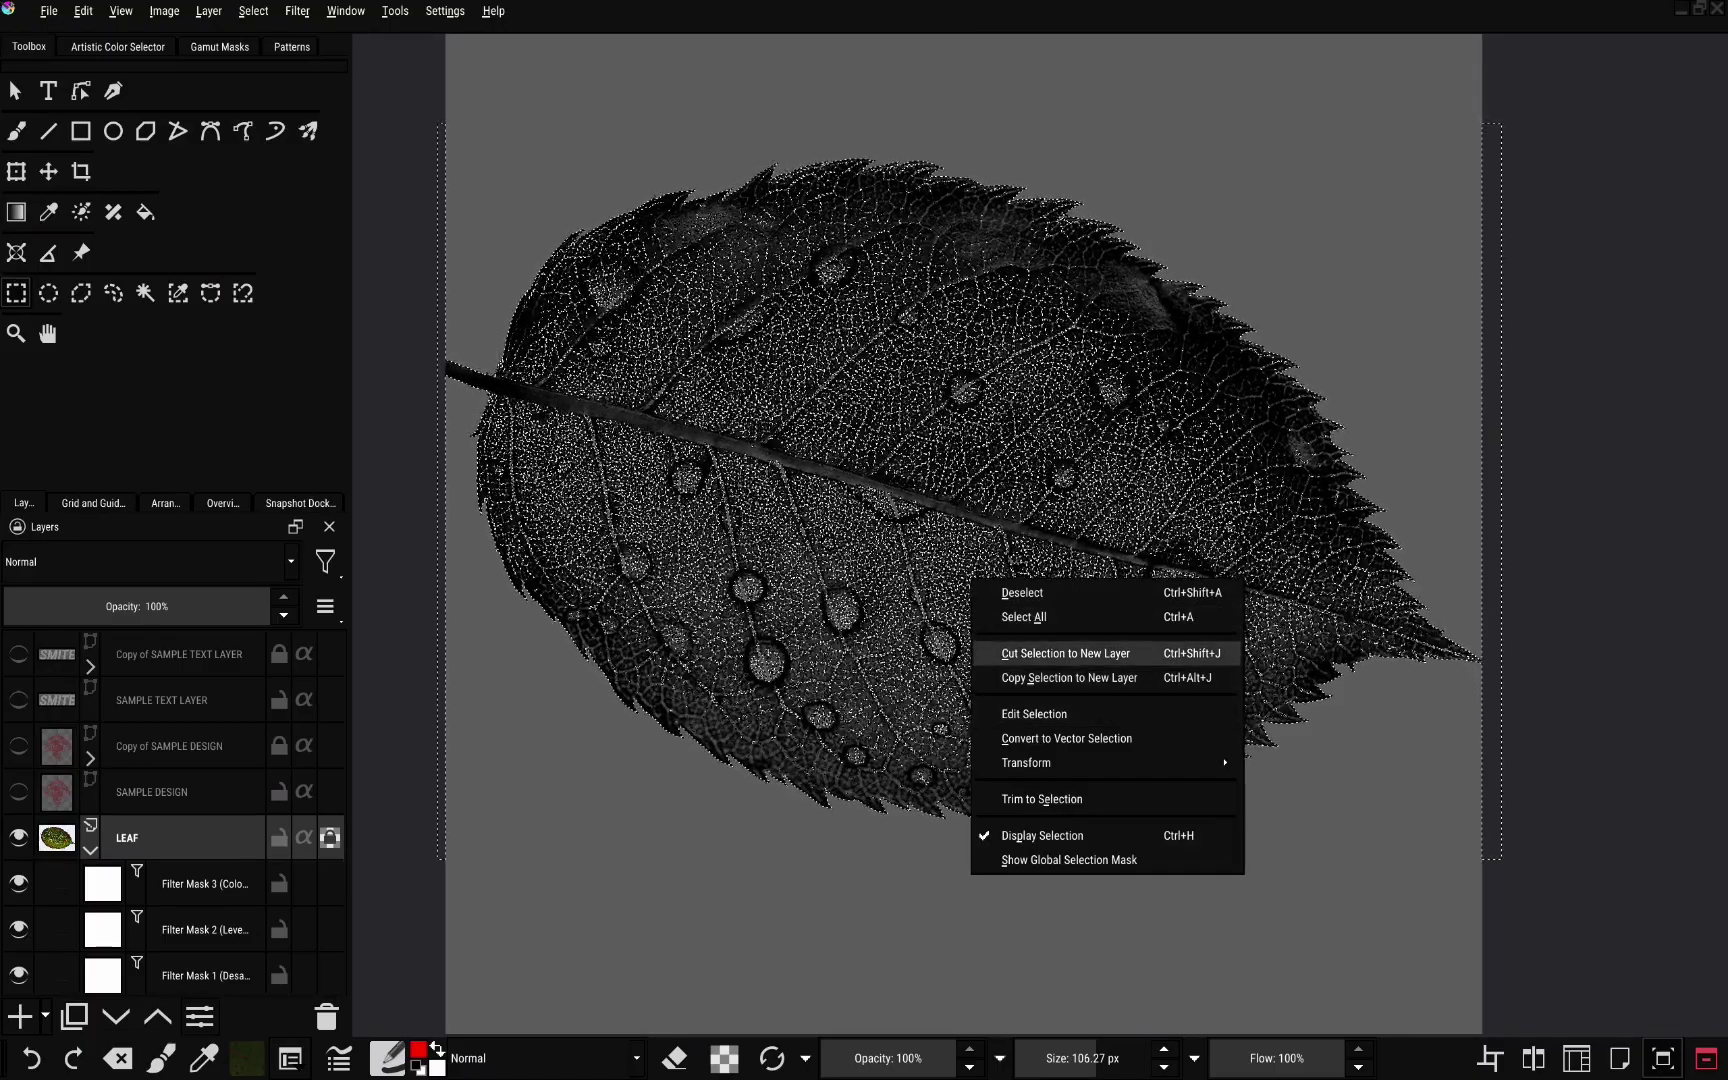
pyautogui.click(1065, 653)
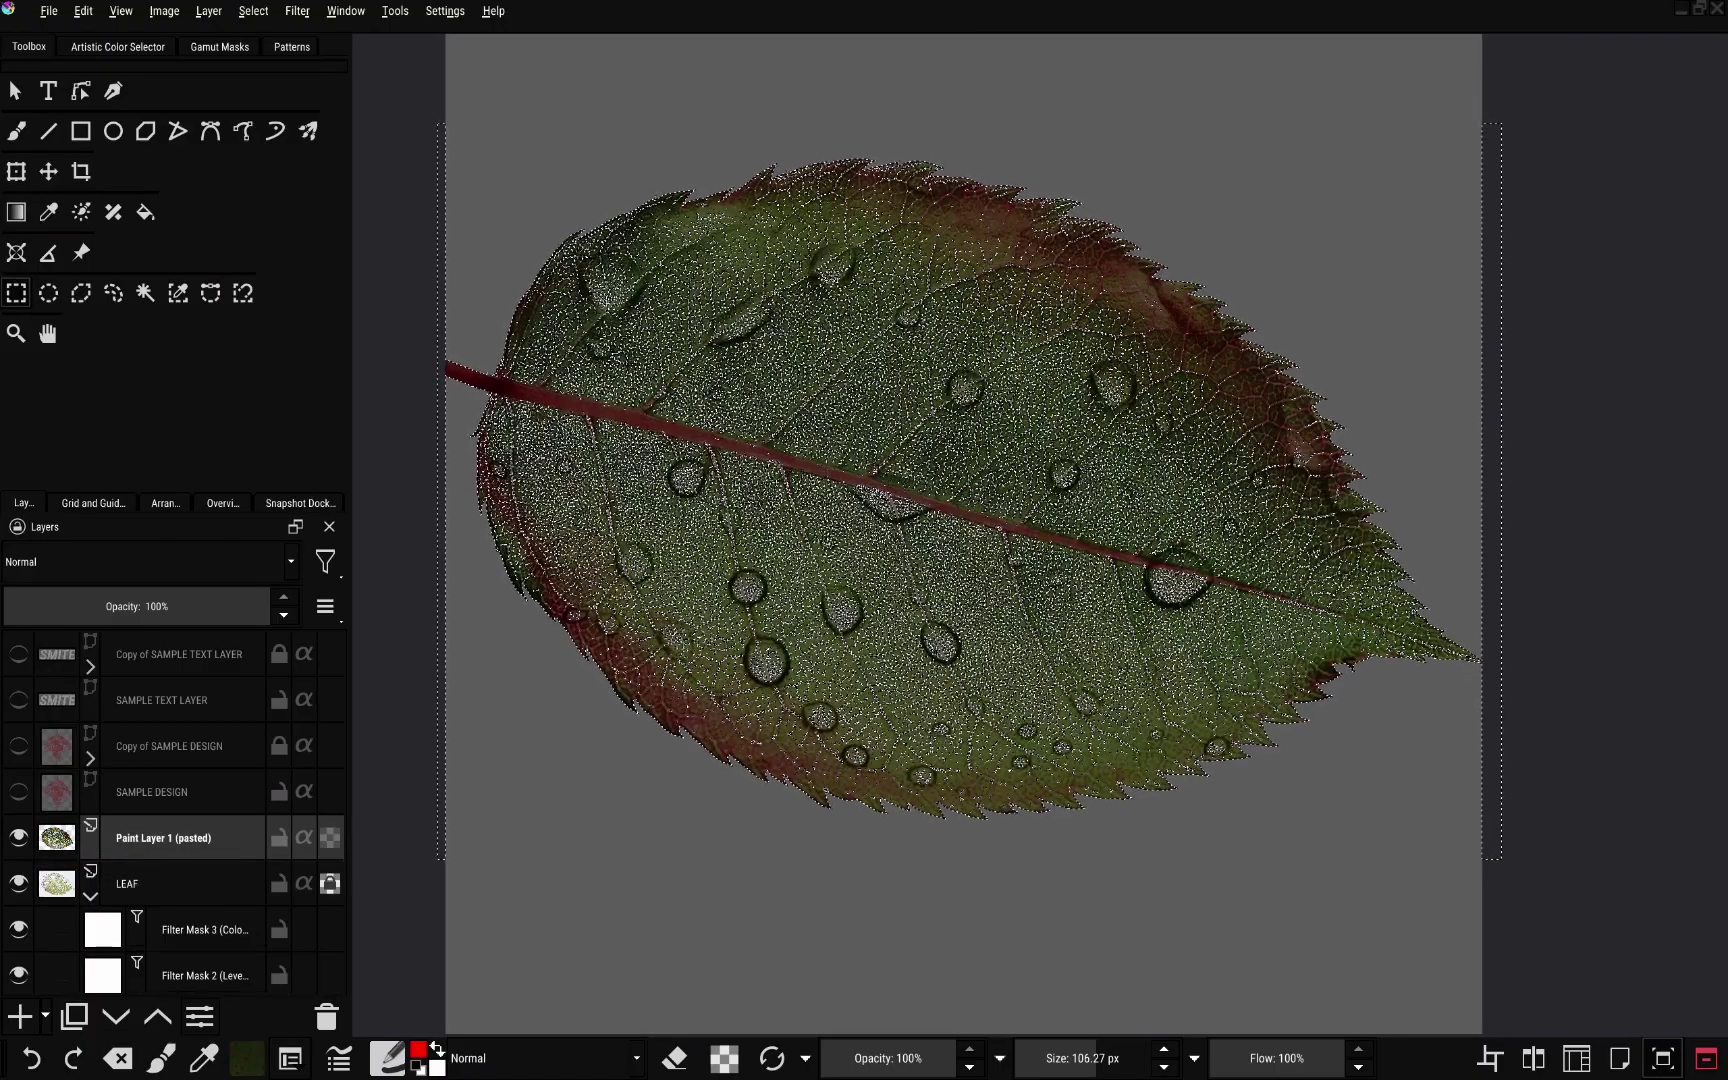
# Collapse and hide the LEAF layer, duplicate the pasted leaf layer, and place the copy directly beneath SAMPLE TEXT LAYER
pyautogui.click(90, 895)
pyautogui.click(18, 883)
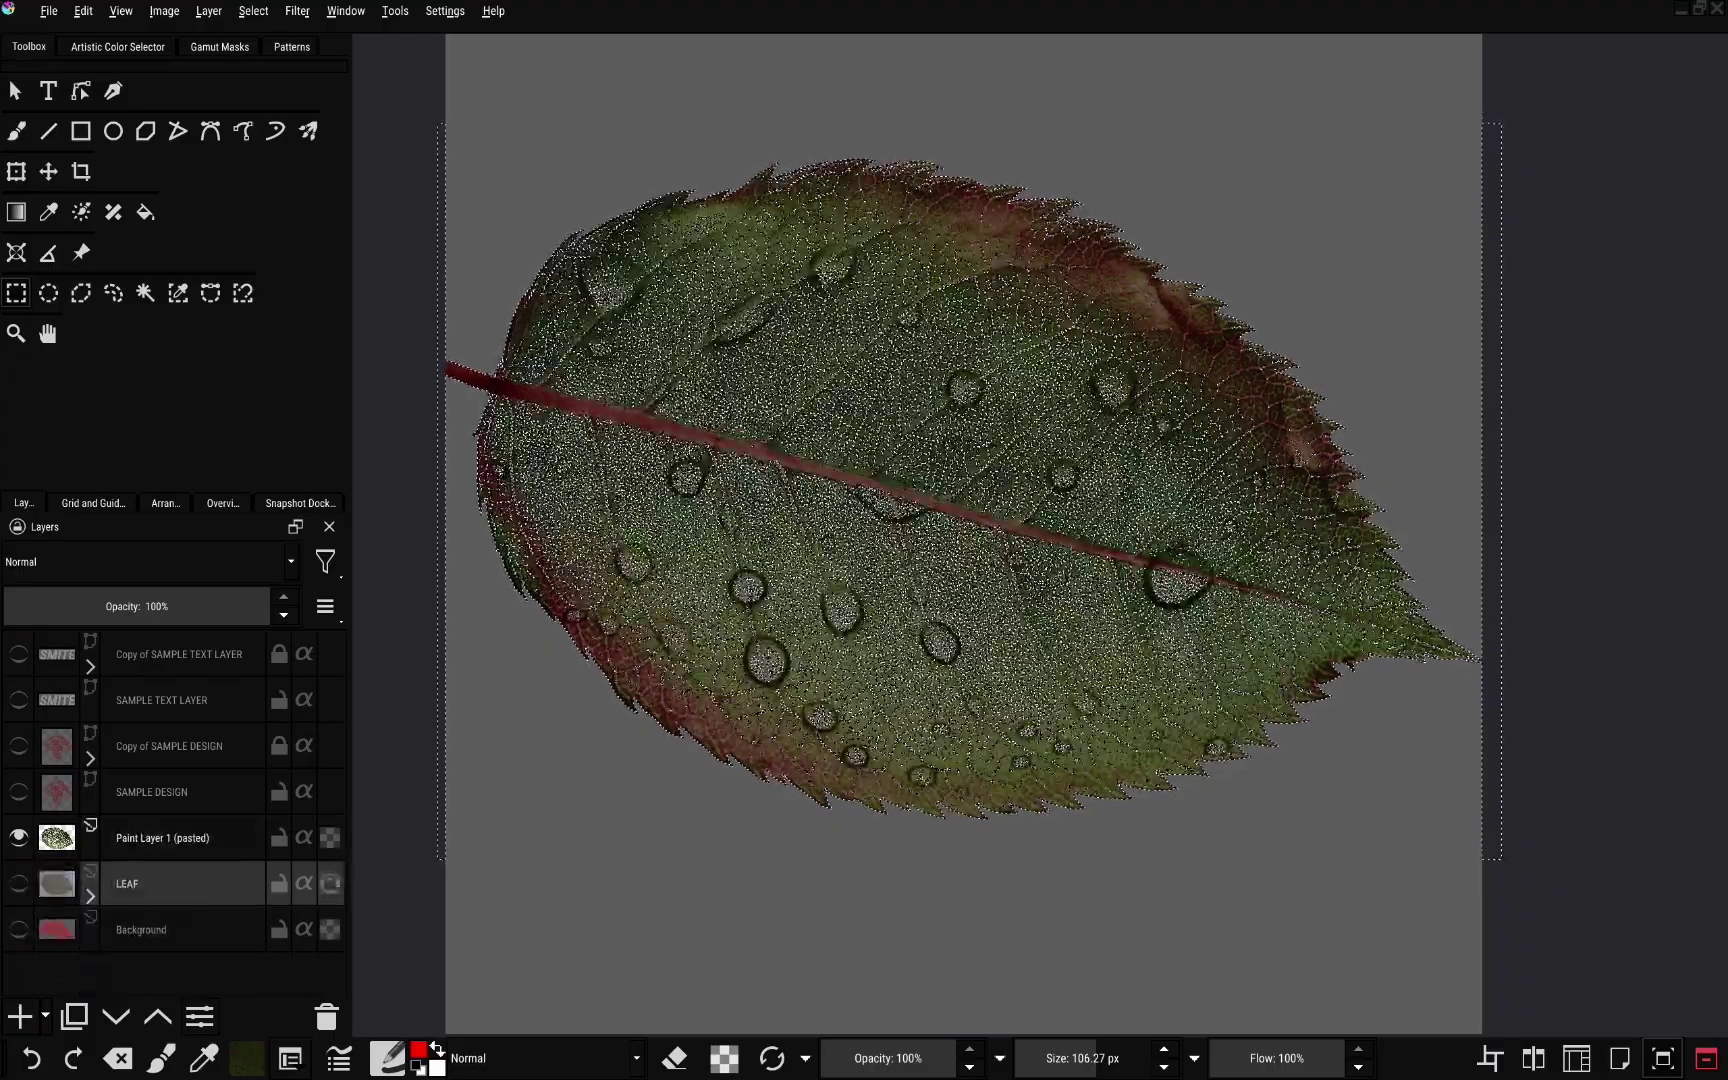
pyautogui.scroll(-1, 964, 534)
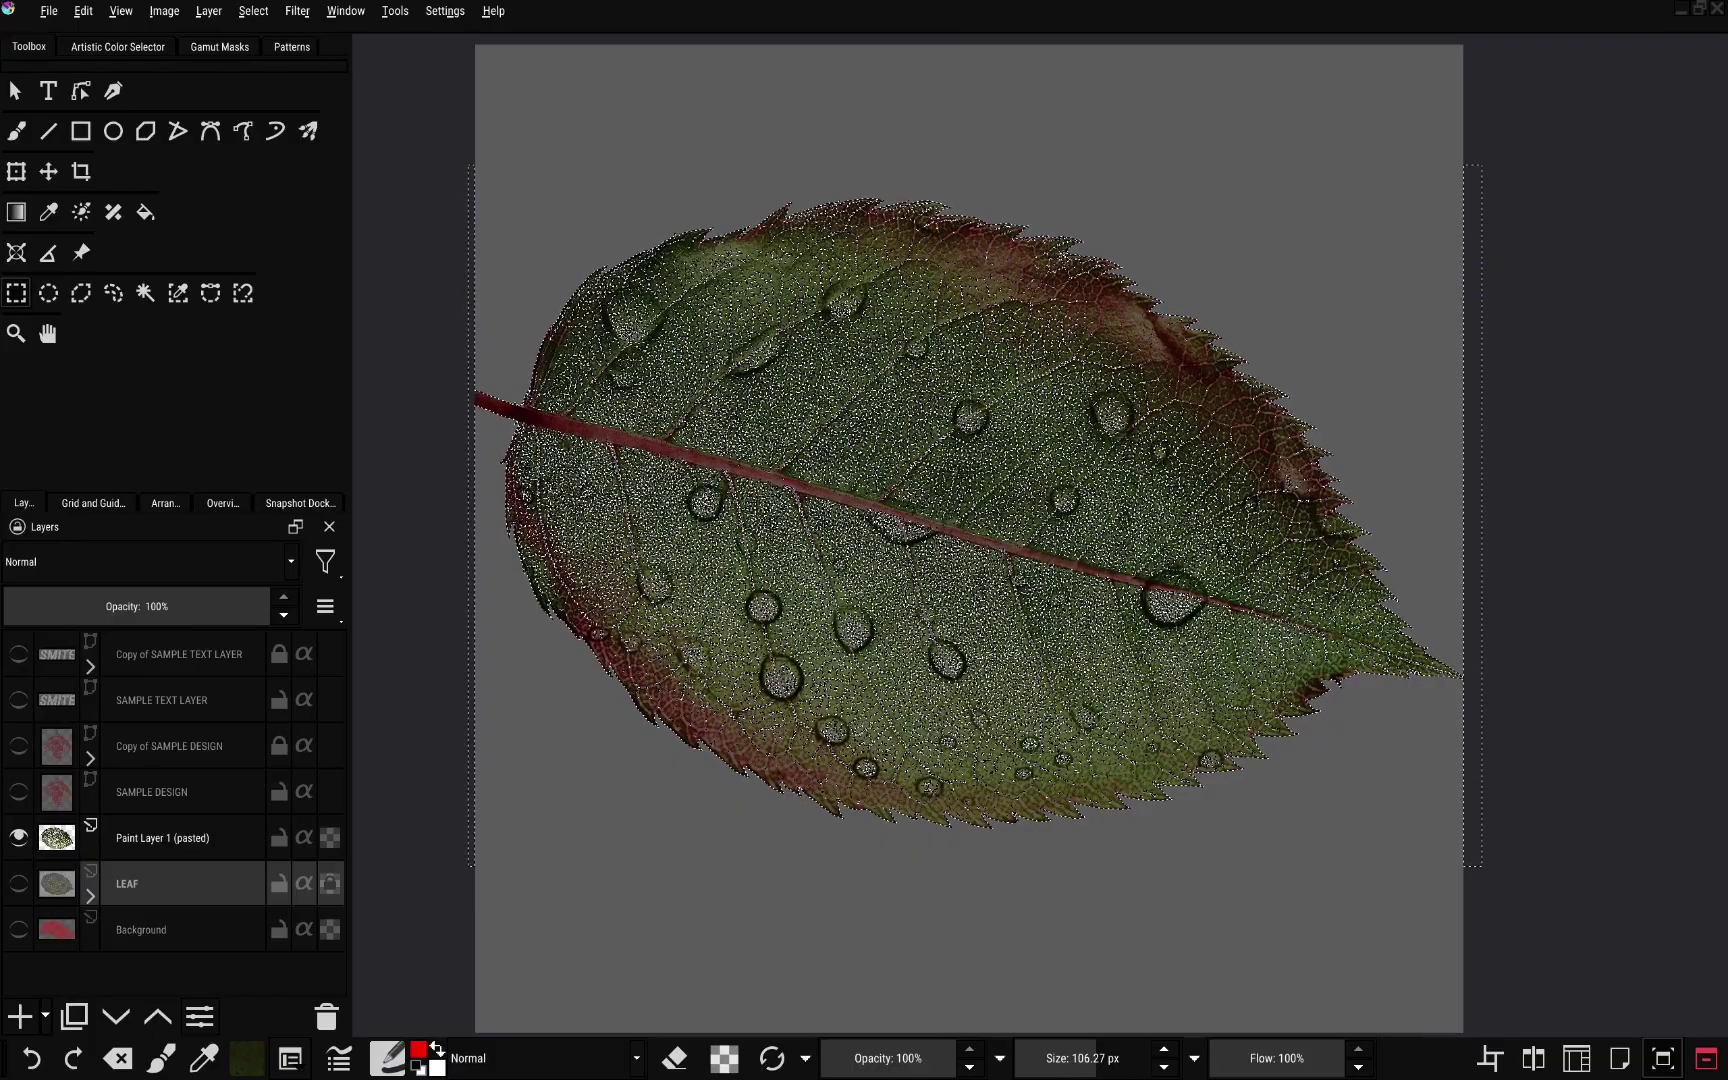
pyautogui.hotkey('ctrl', 'j')
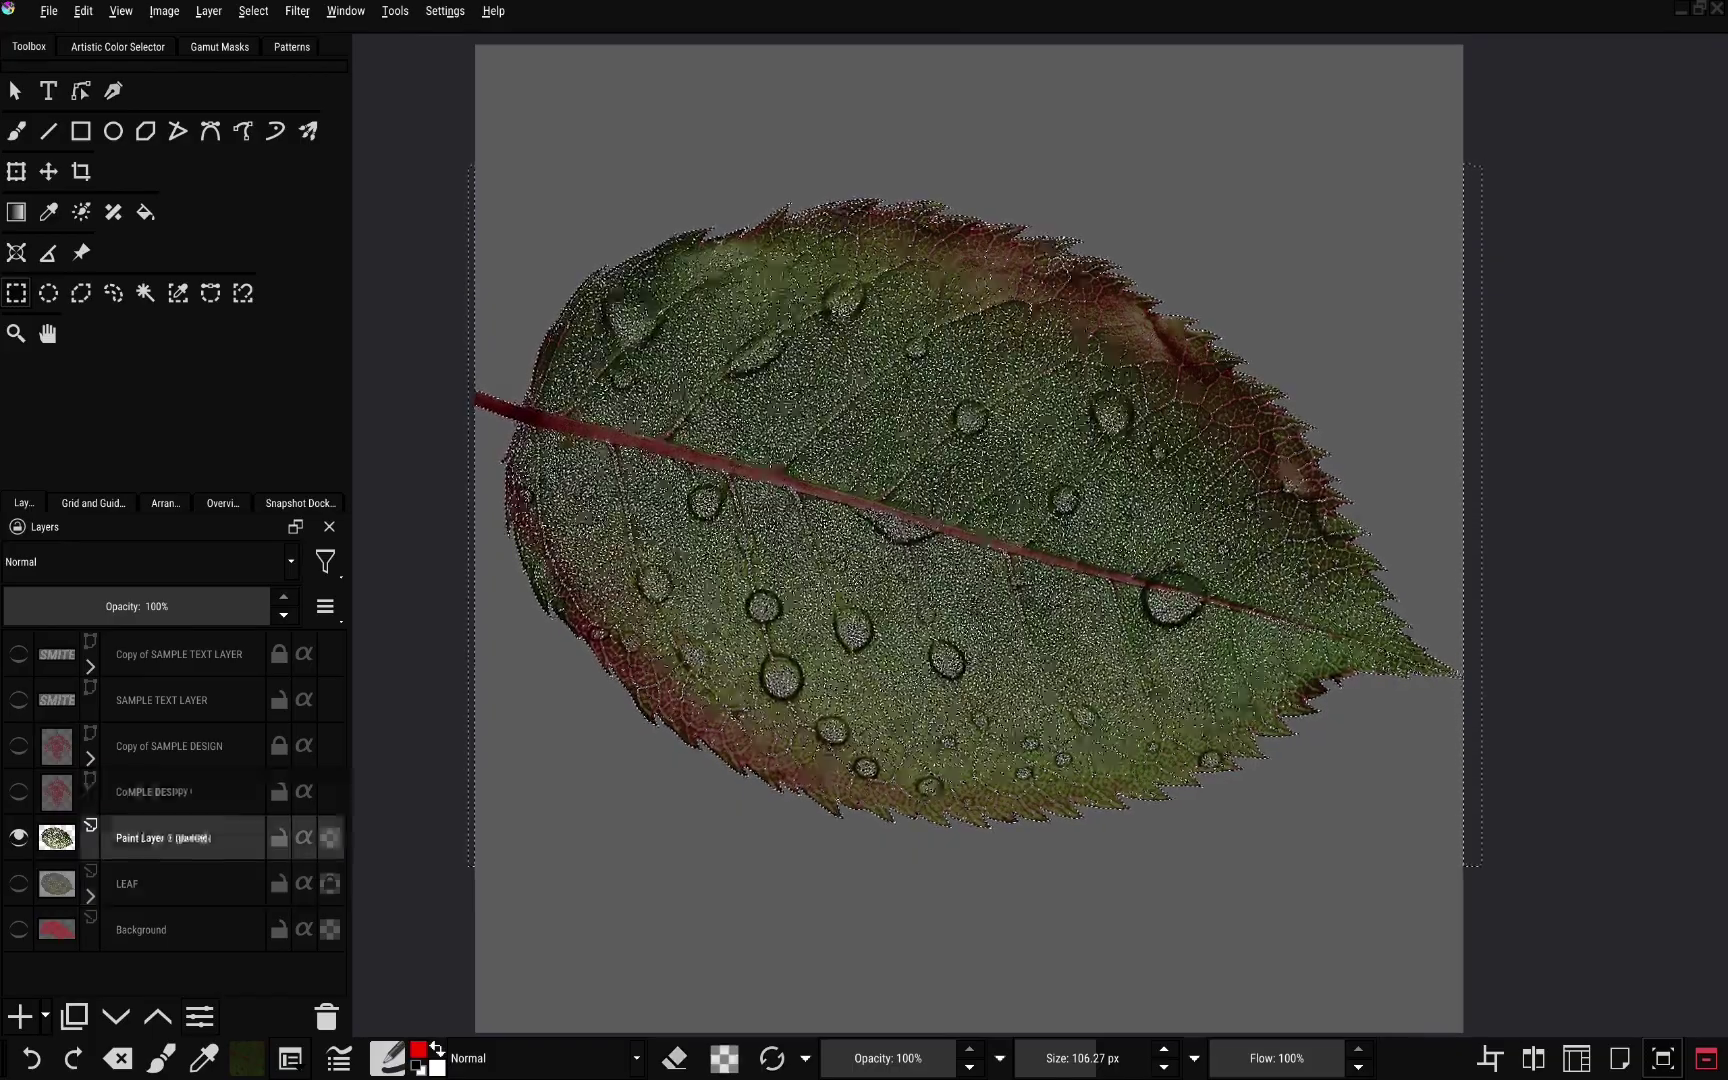
pyautogui.moveTo(60, 838)
pyautogui.mouseDown()
pyautogui.moveTo(78, 690)
pyautogui.moveTo(80, 718)
pyautogui.mouseUp()
# Put the SAMPLE DESIGN layer in a new group and move the pasted leaf layer into it, above the design
pyautogui.click(152, 838)
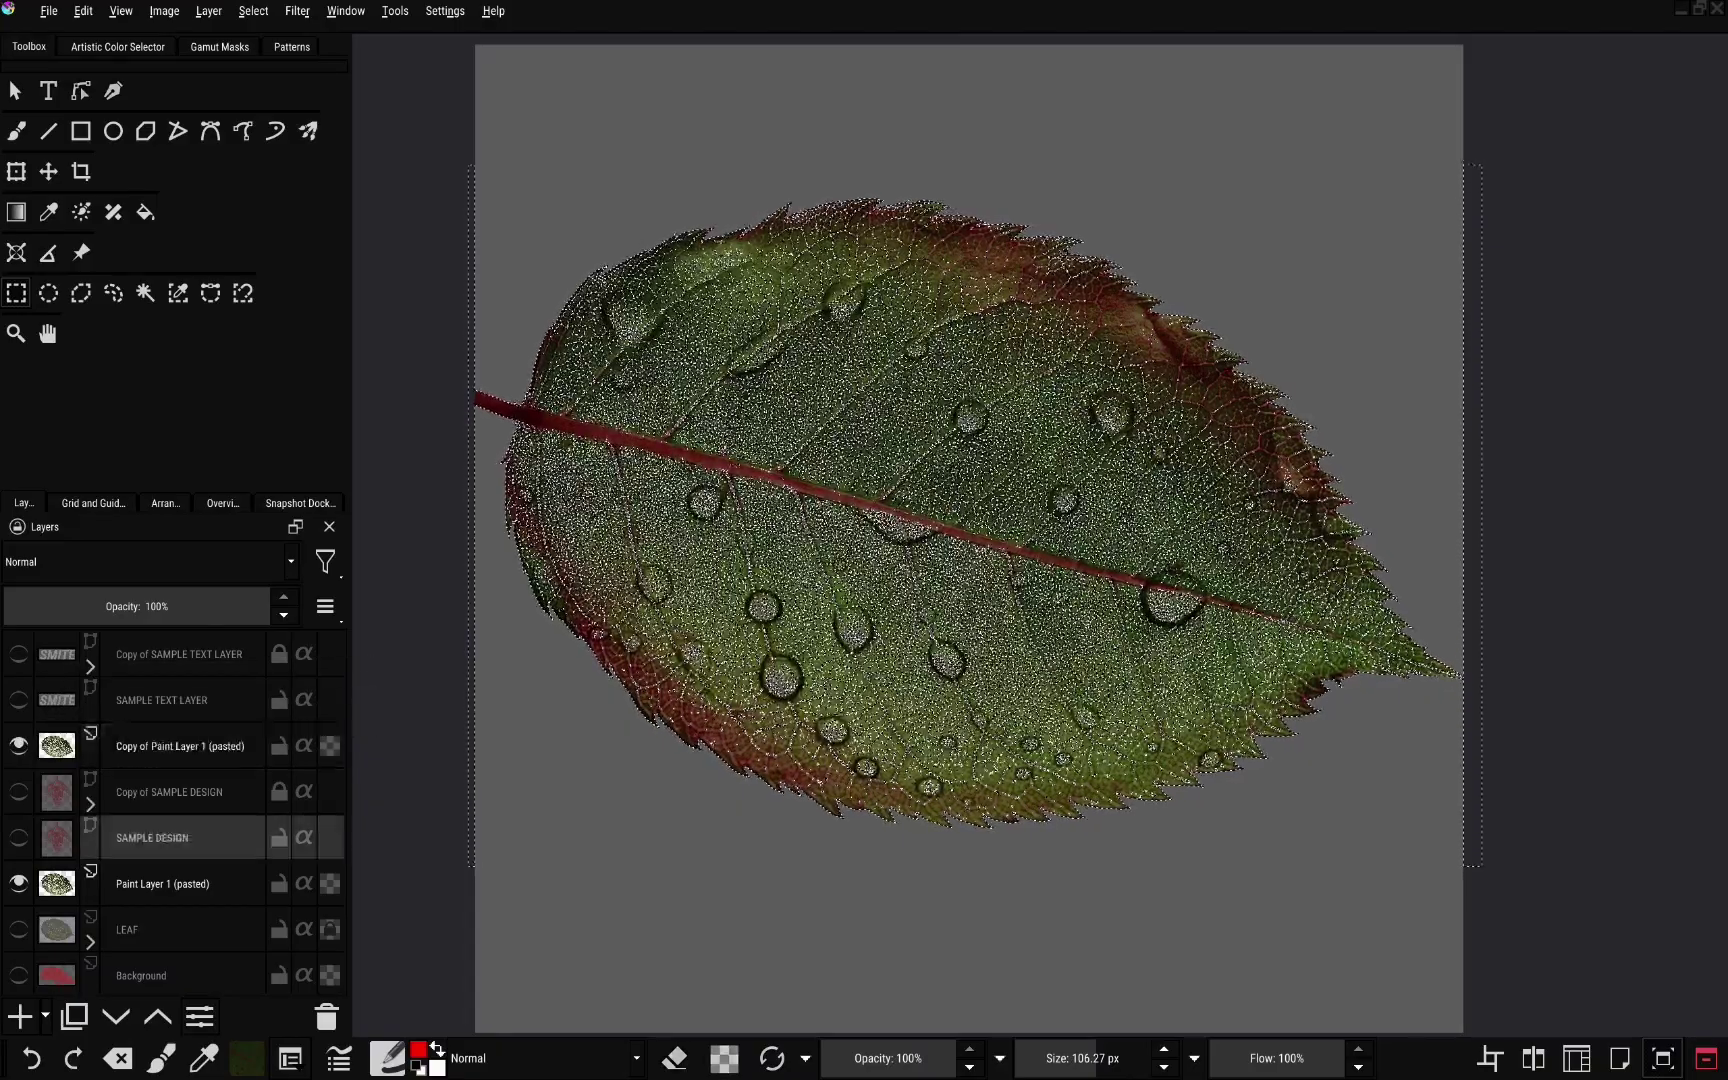
pyautogui.rightClick(154, 835)
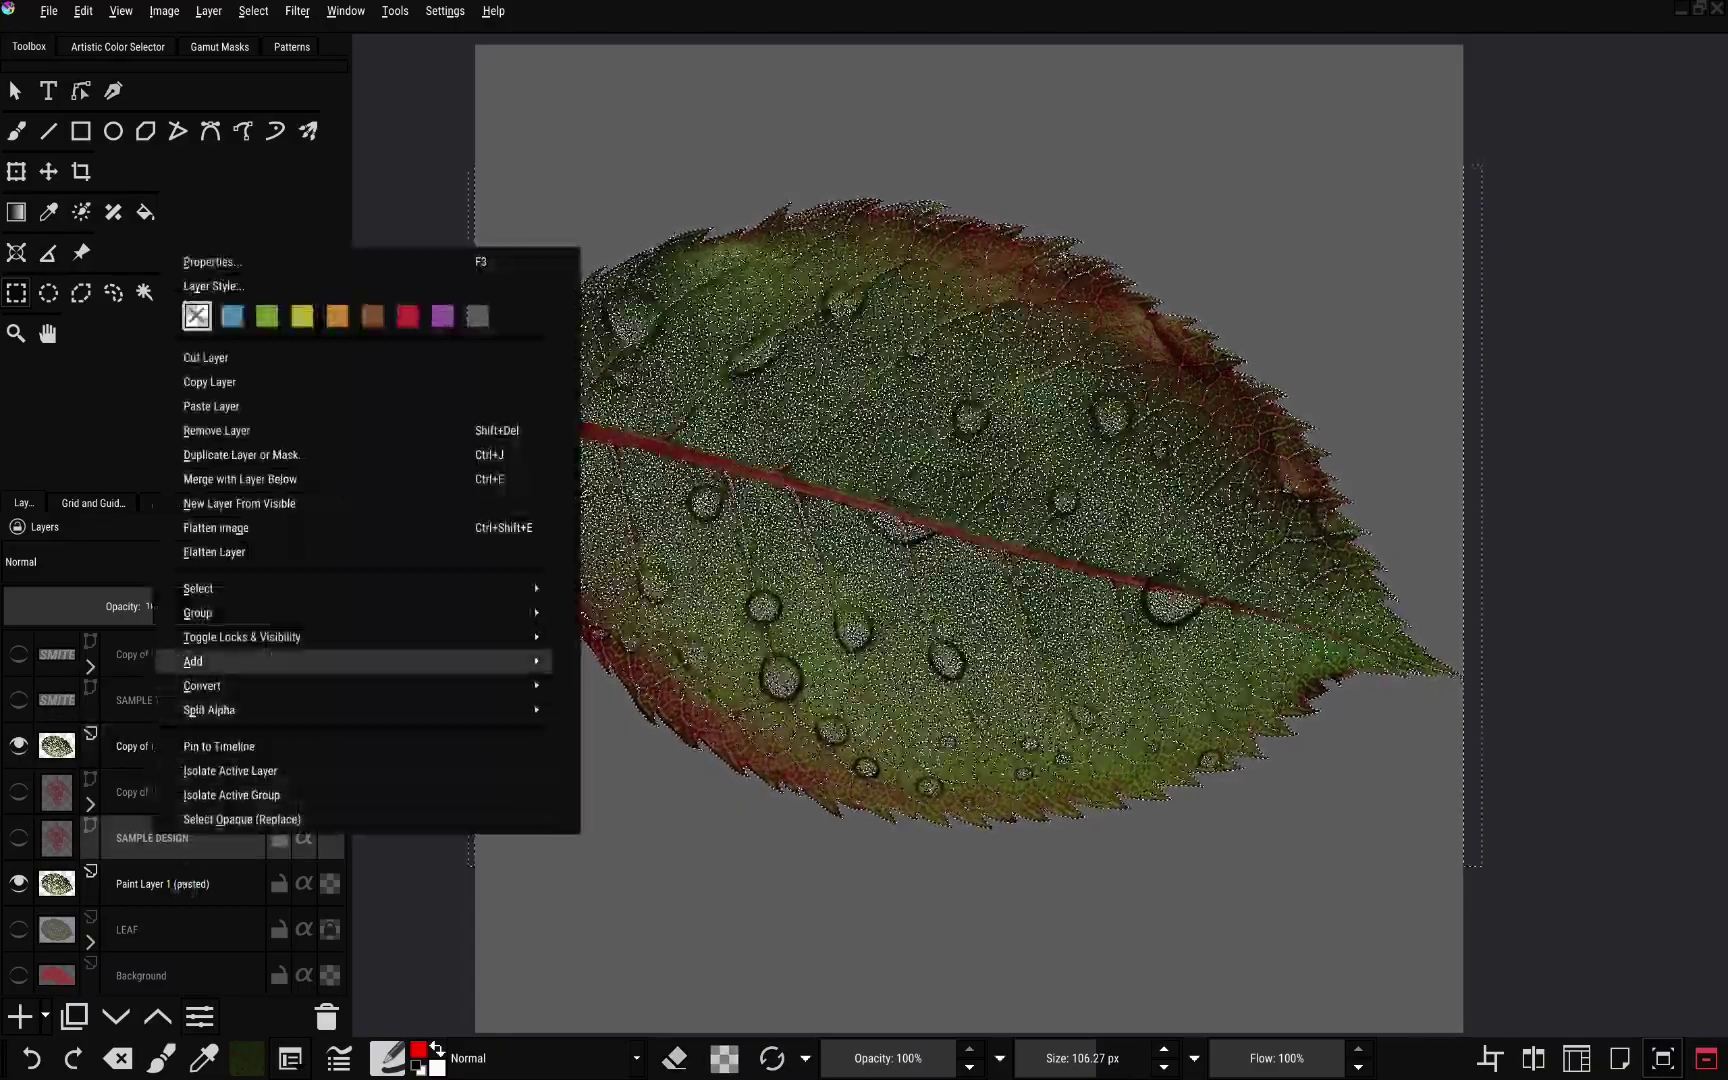
pyautogui.moveTo(360, 613)
pyautogui.click(620, 607)
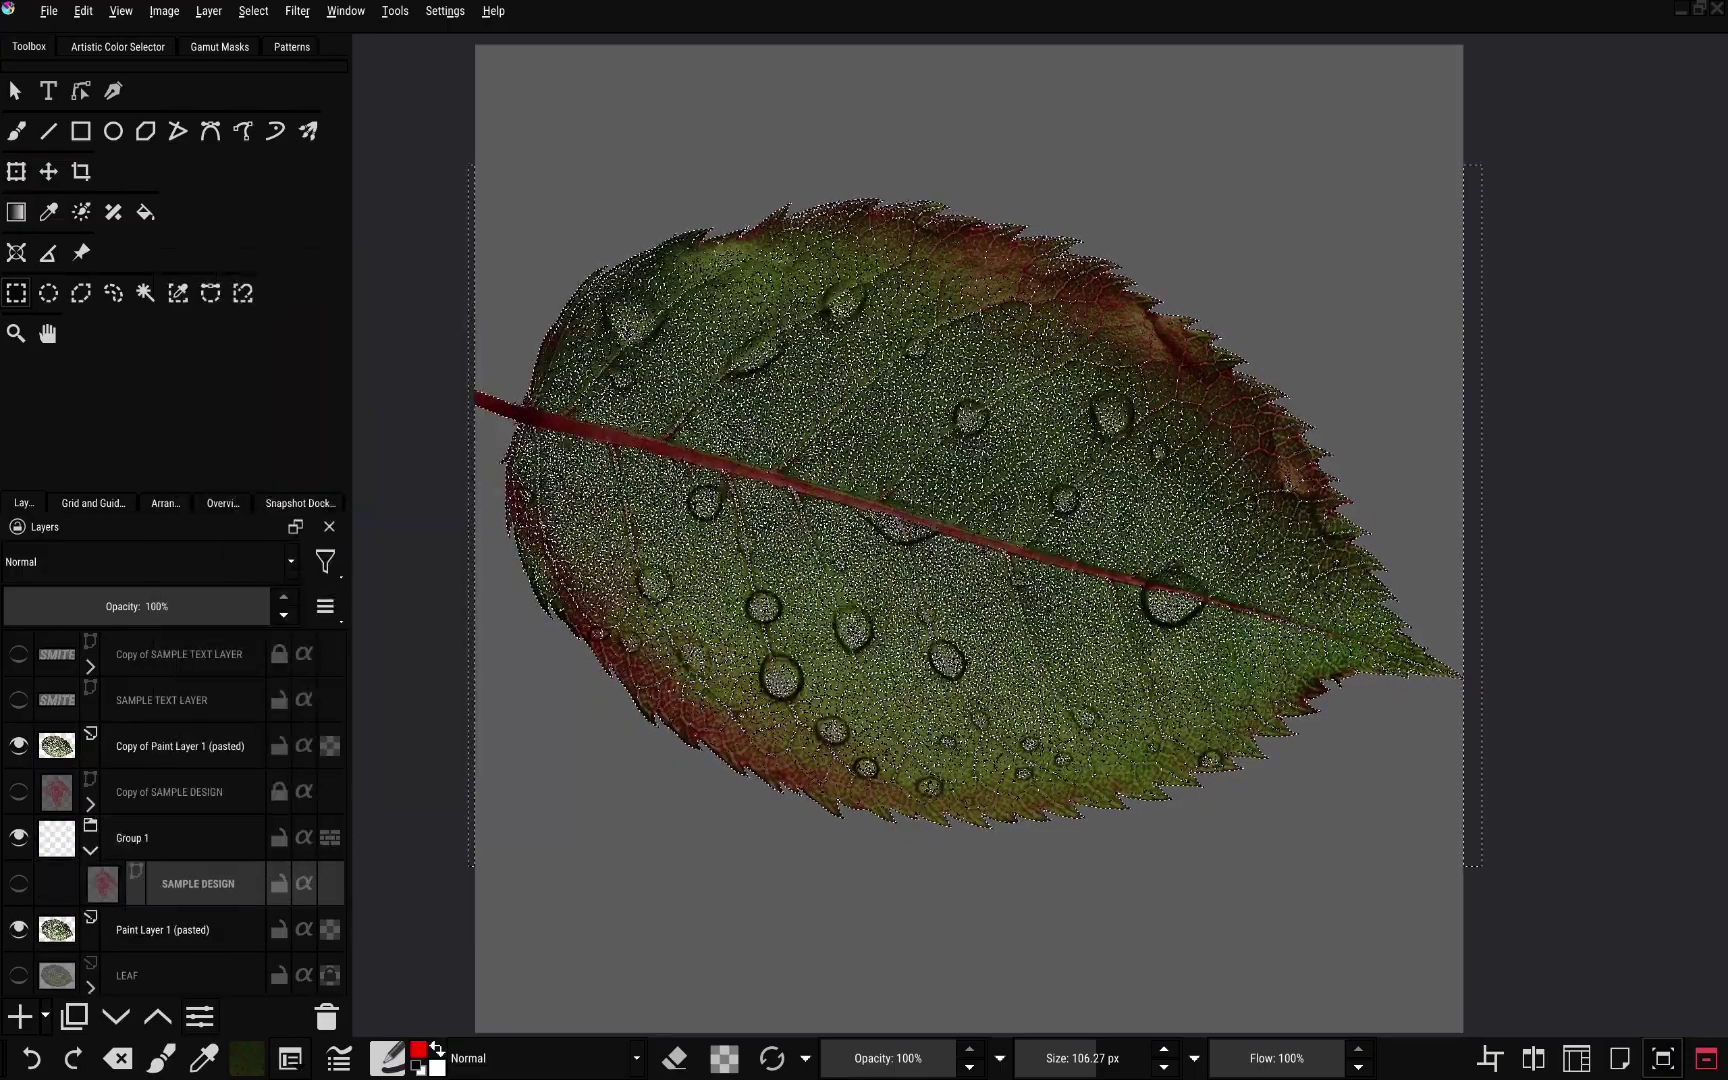
pyautogui.moveTo(180, 930); pyautogui.dragTo(200, 862)
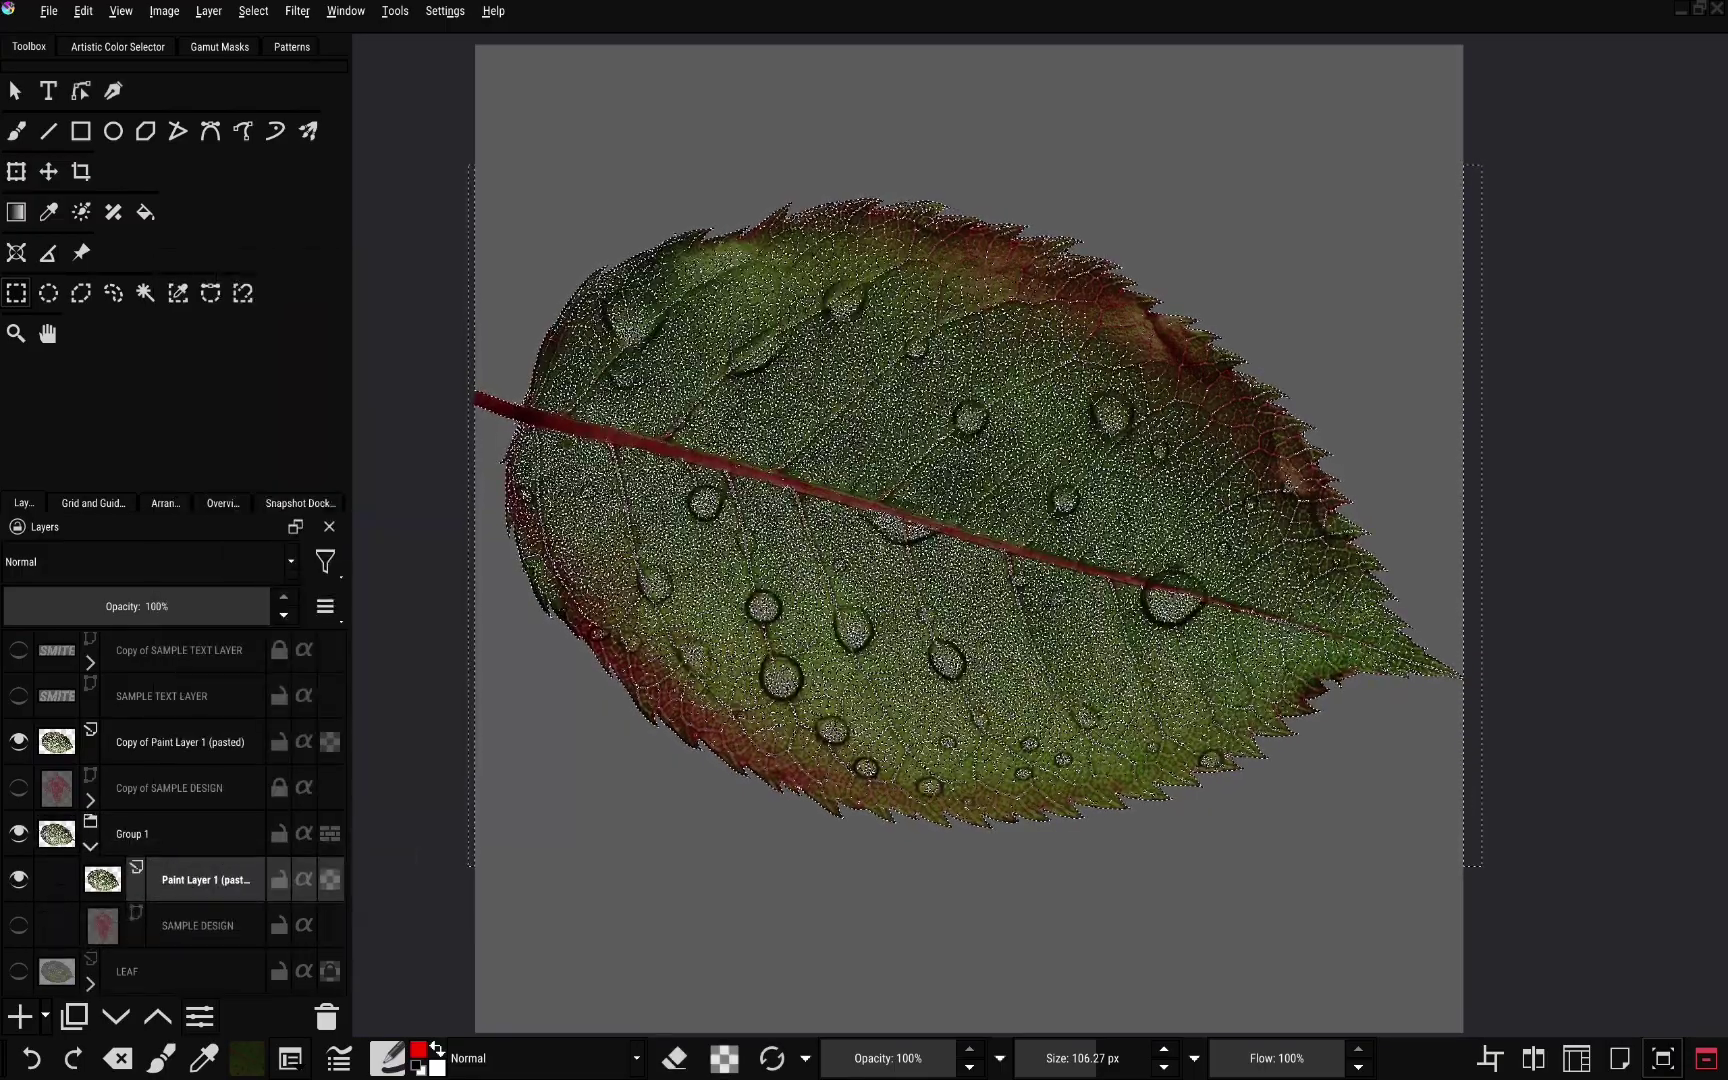
# Put SAMPLE TEXT LAYER in a new group and move the copy of the pasted leaf layer into it, above the text
pyautogui.doubleClick(162, 696)
pyautogui.press('Escape')
pyautogui.rightClick(165, 698)
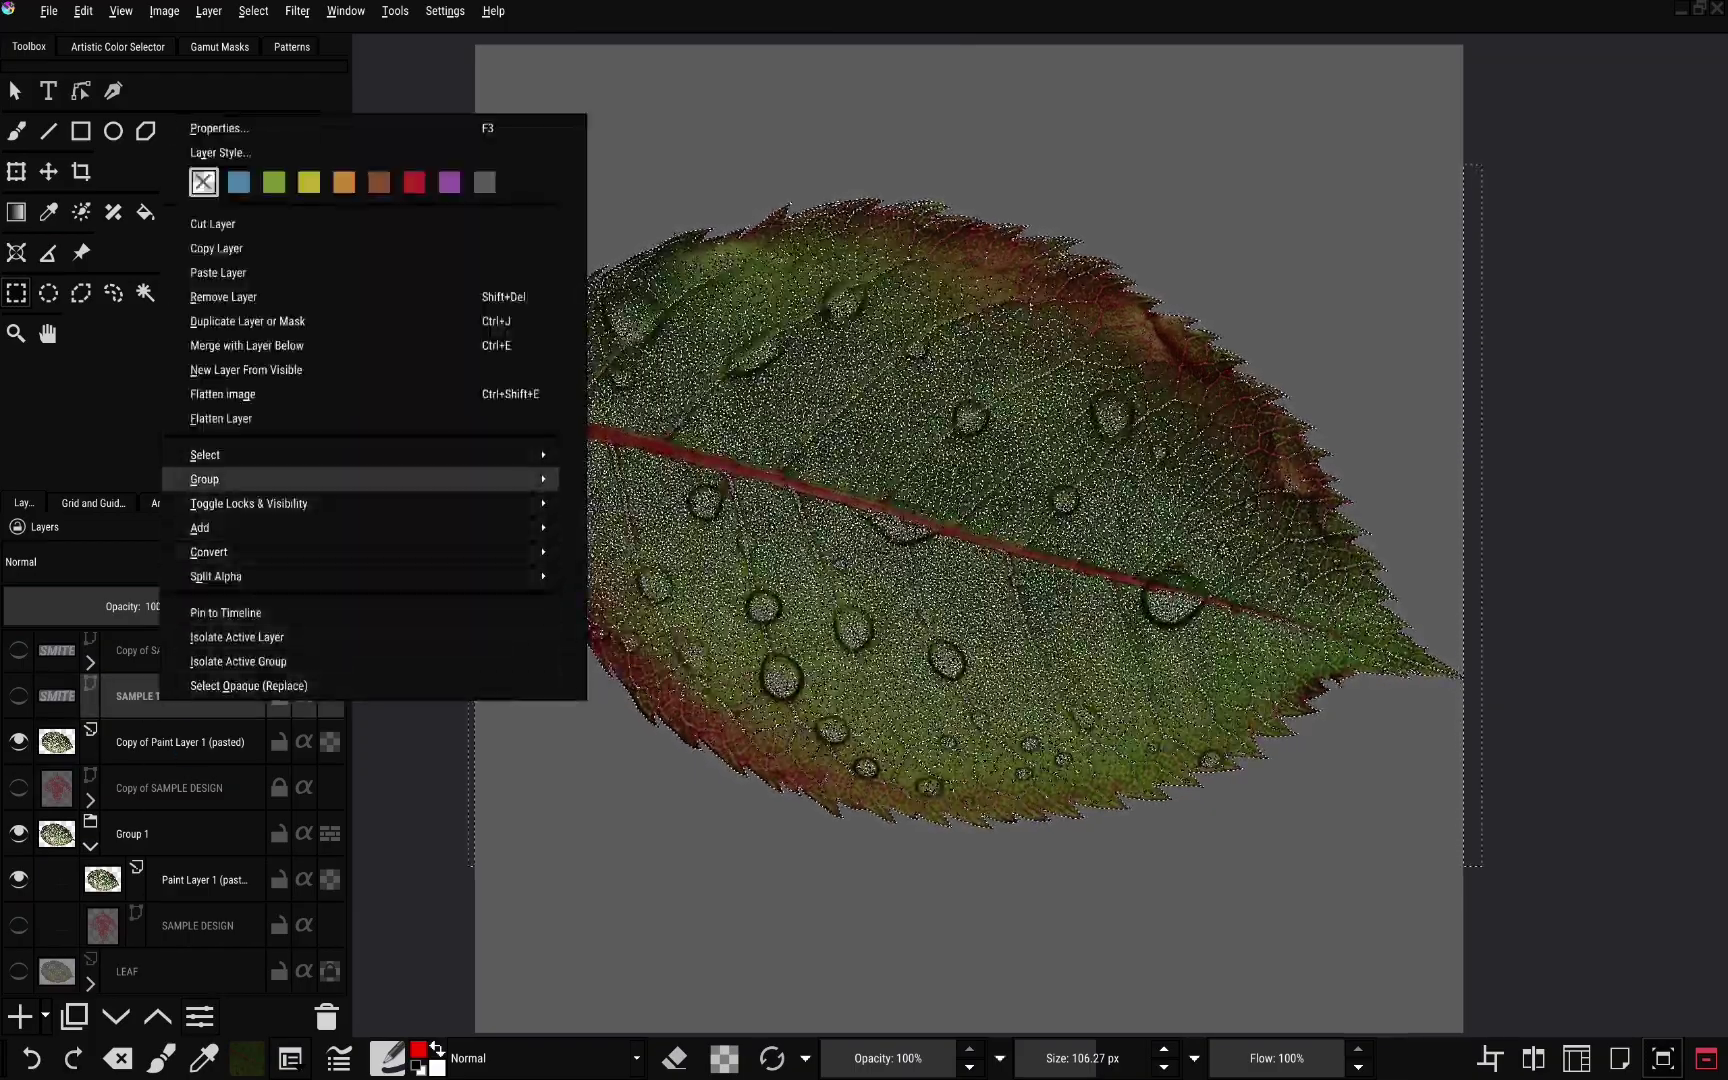
pyautogui.click(612, 479)
pyautogui.click(180, 788)
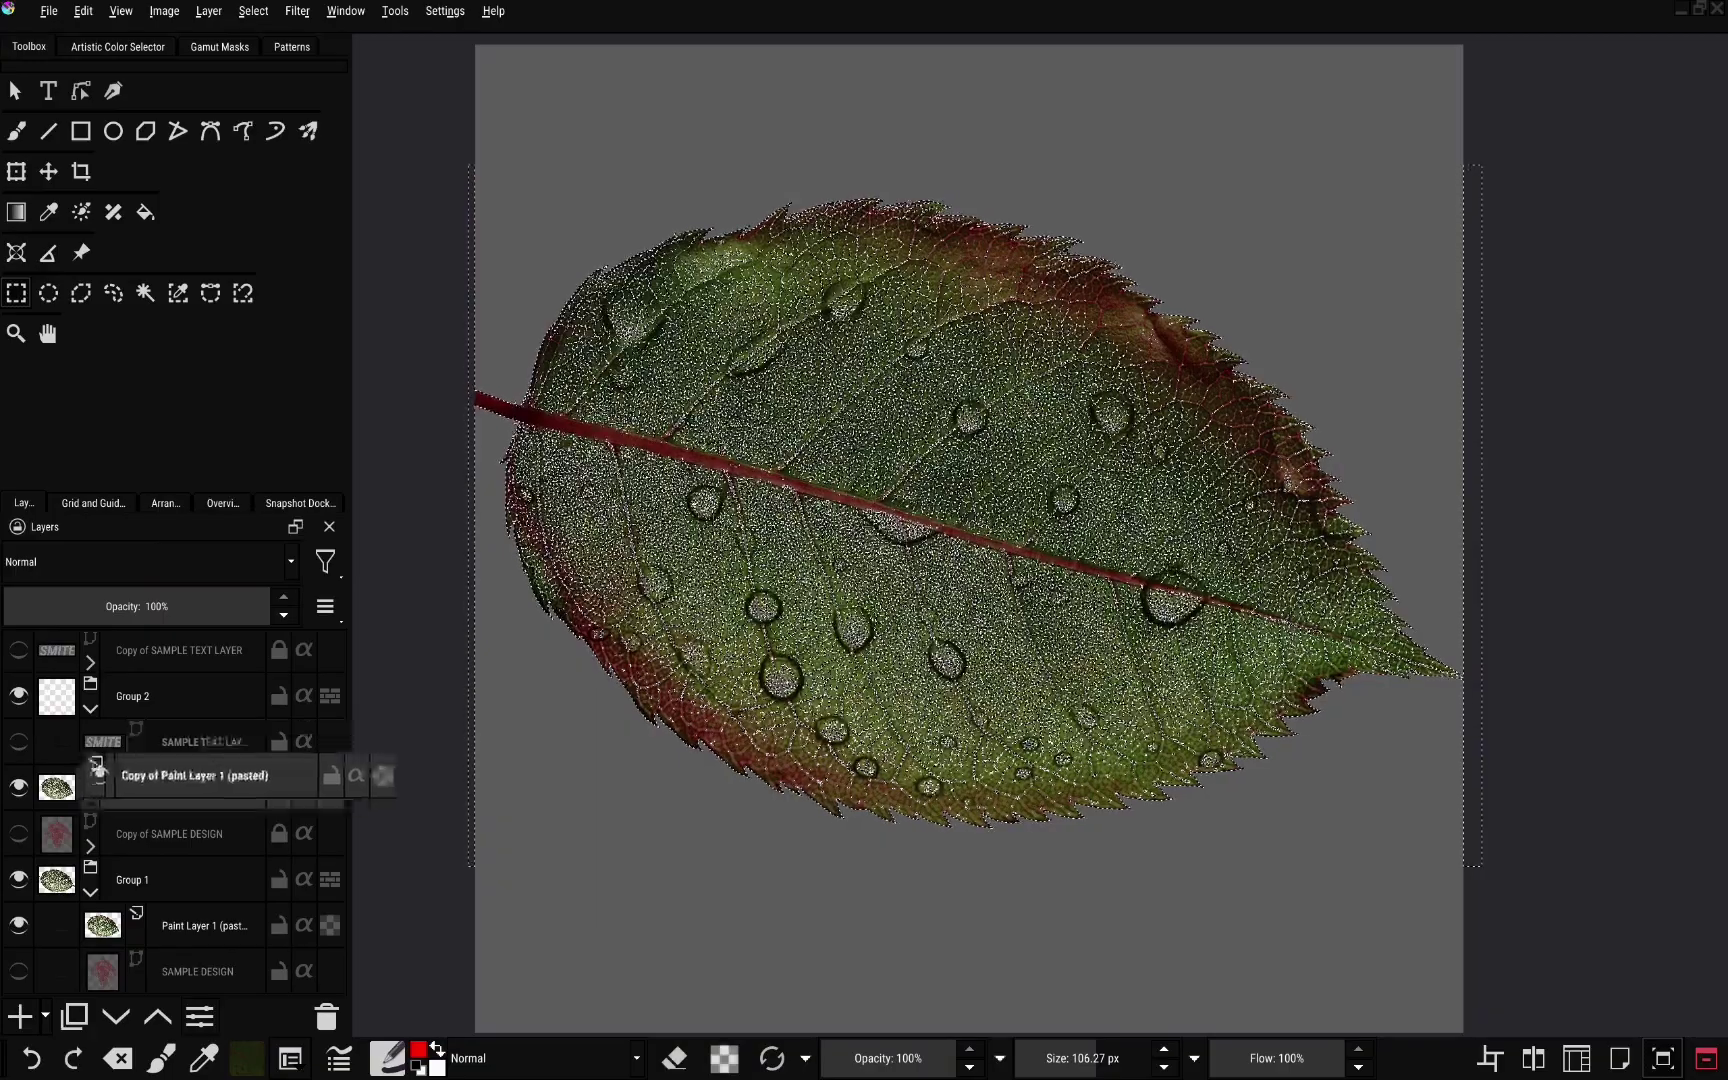
pyautogui.hotkey('ctrl', 'pageup')
pyautogui.moveTo(180, 788); pyautogui.dragTo(188, 720)
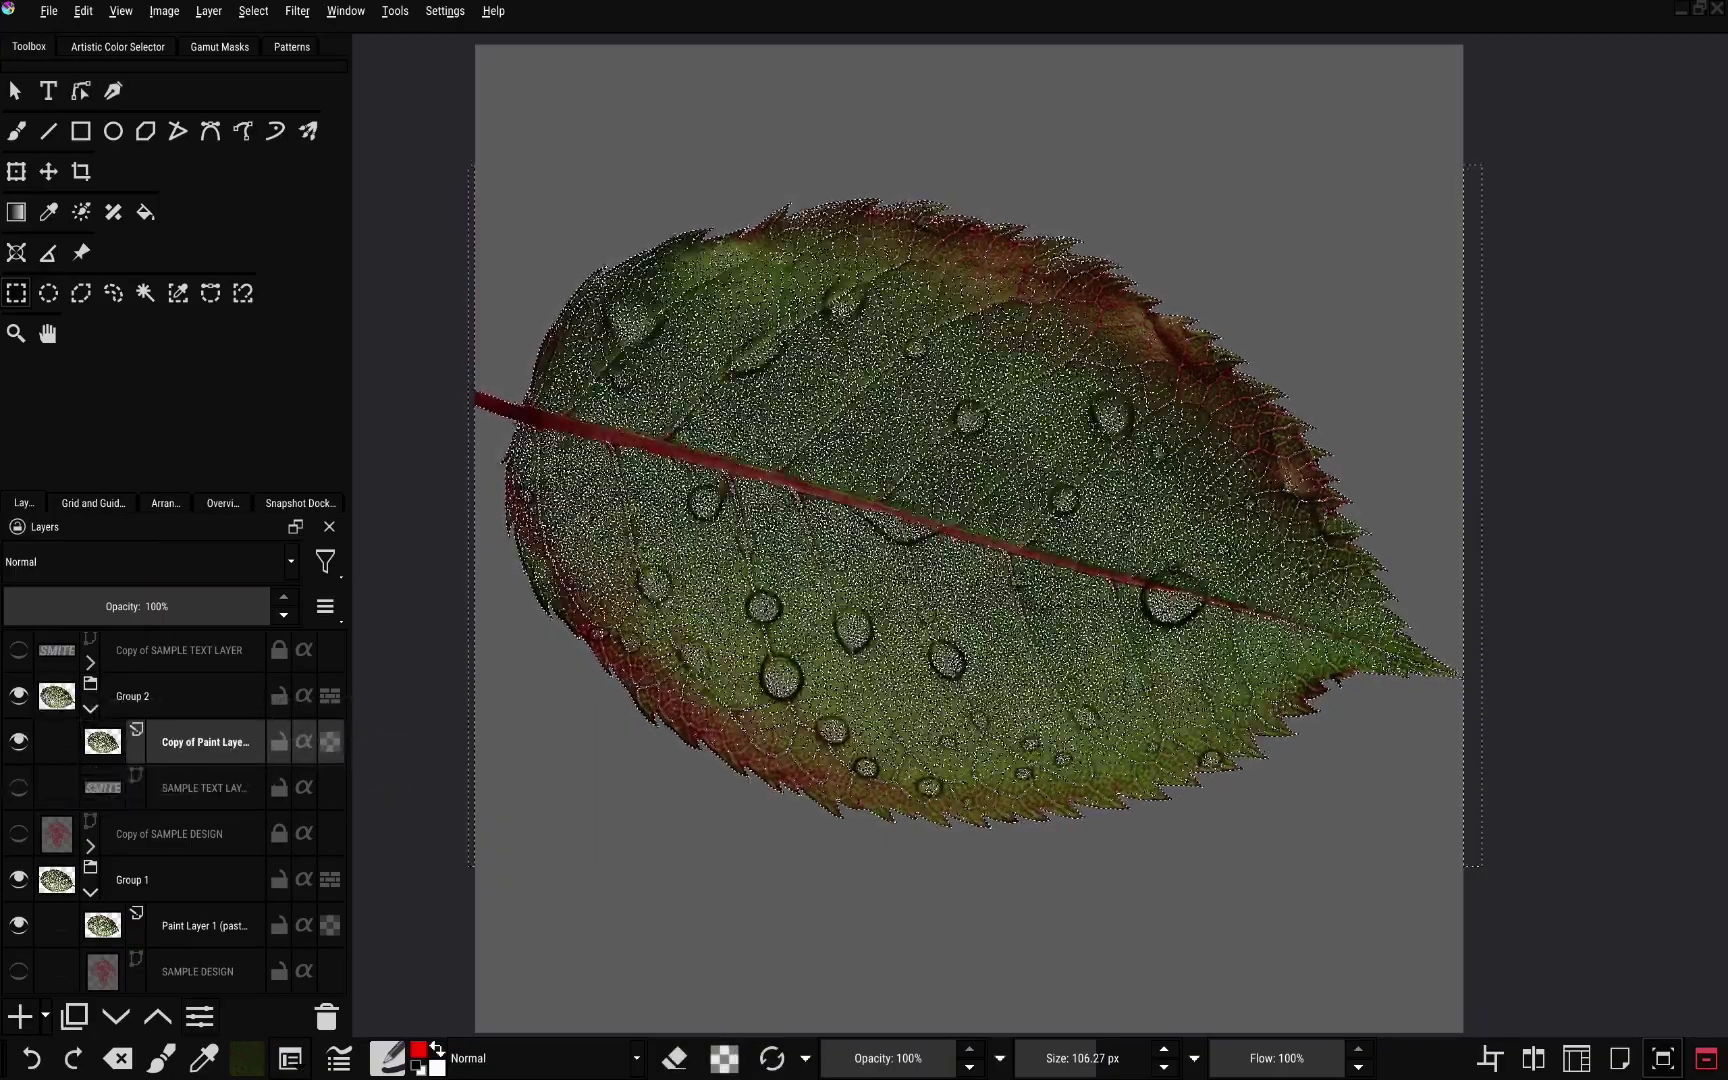
# Check SAMPLE TEXT LAYER beneath the leaf, hide it and Group 2, and make SAMPLE DESIGN visible in Group 1
pyautogui.click(18, 788)
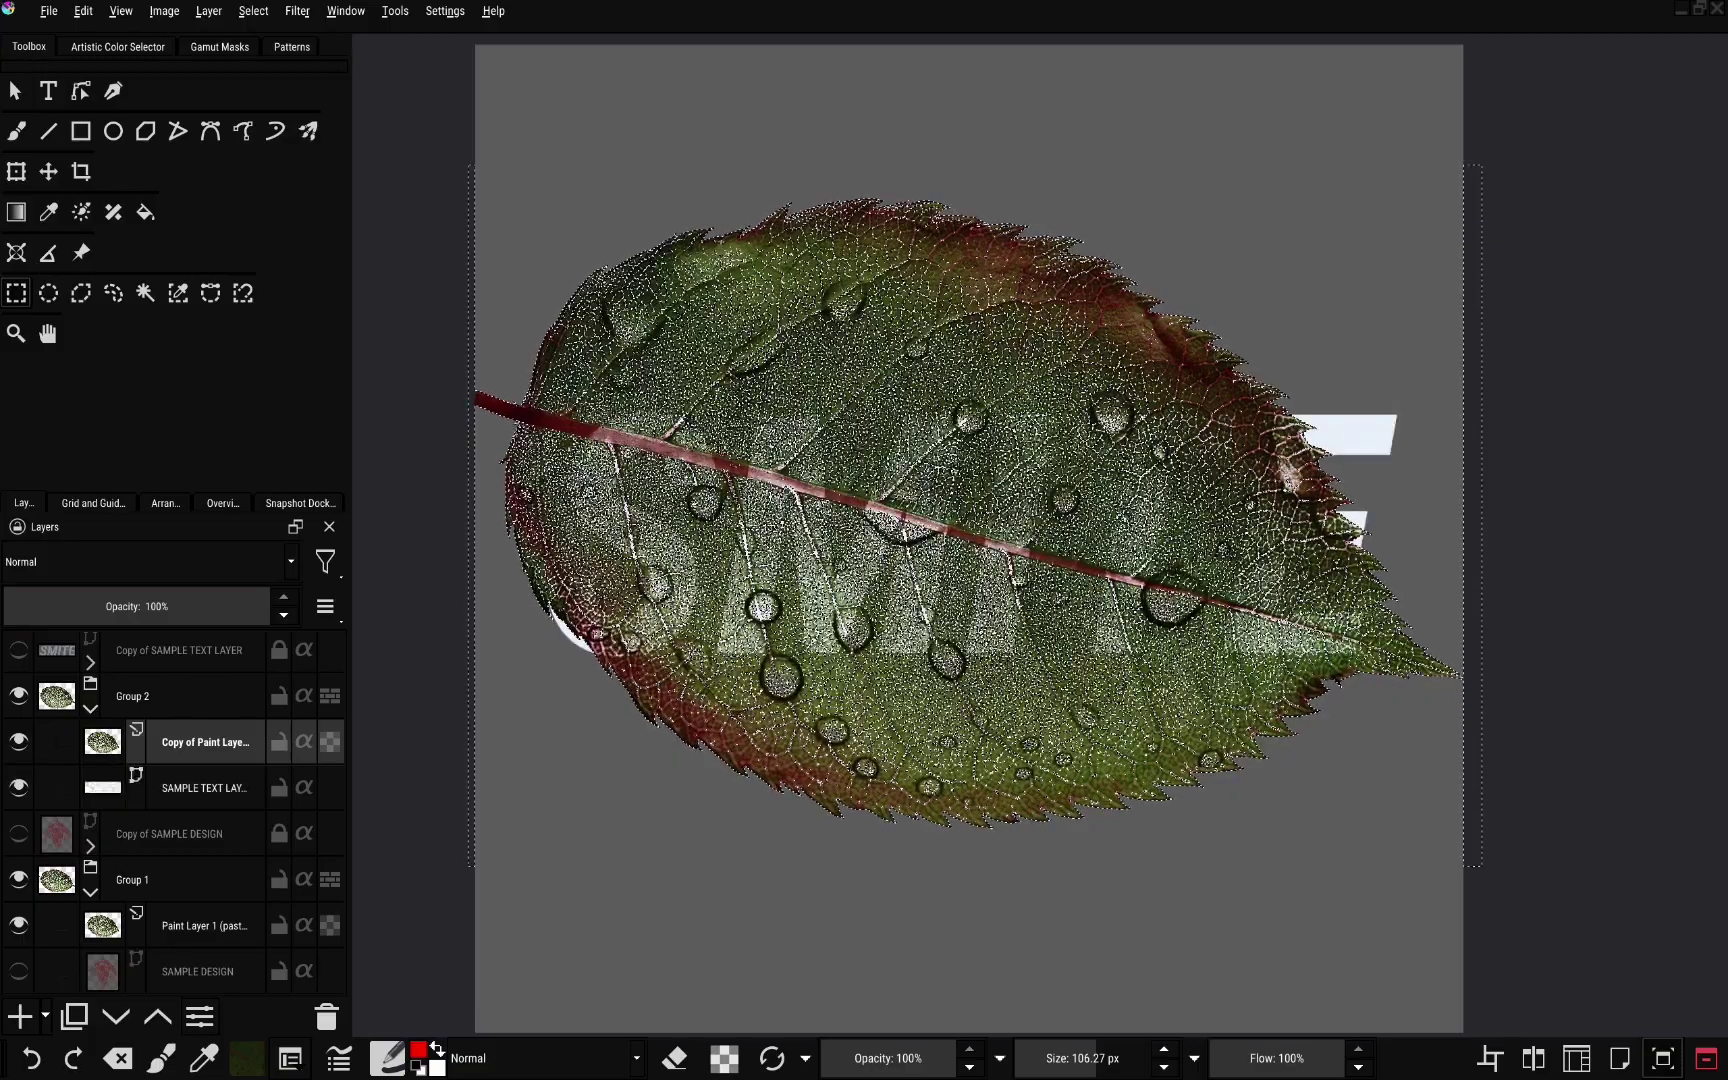
pyautogui.click(18, 788)
pyautogui.click(18, 696)
pyautogui.scroll(-3, 176, 811)
pyautogui.scroll(1, 175, 800)
pyautogui.click(18, 872)
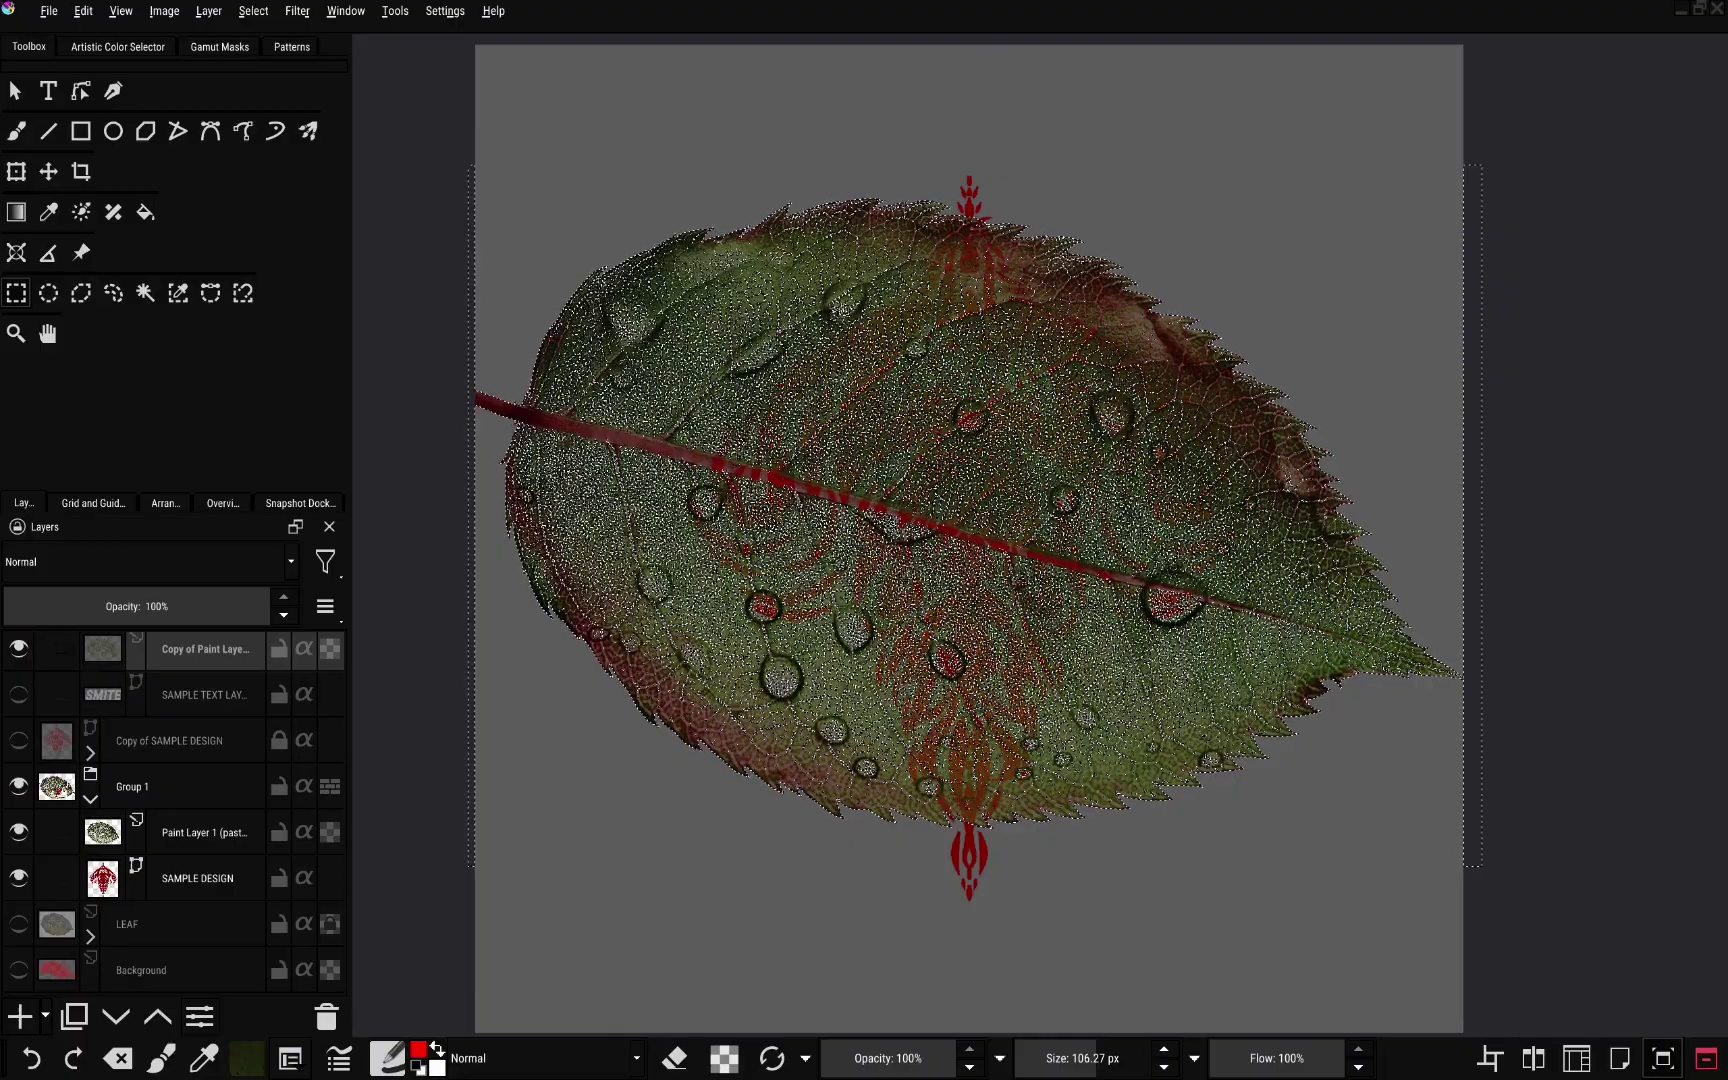
pyautogui.scroll(1, 968, 538)
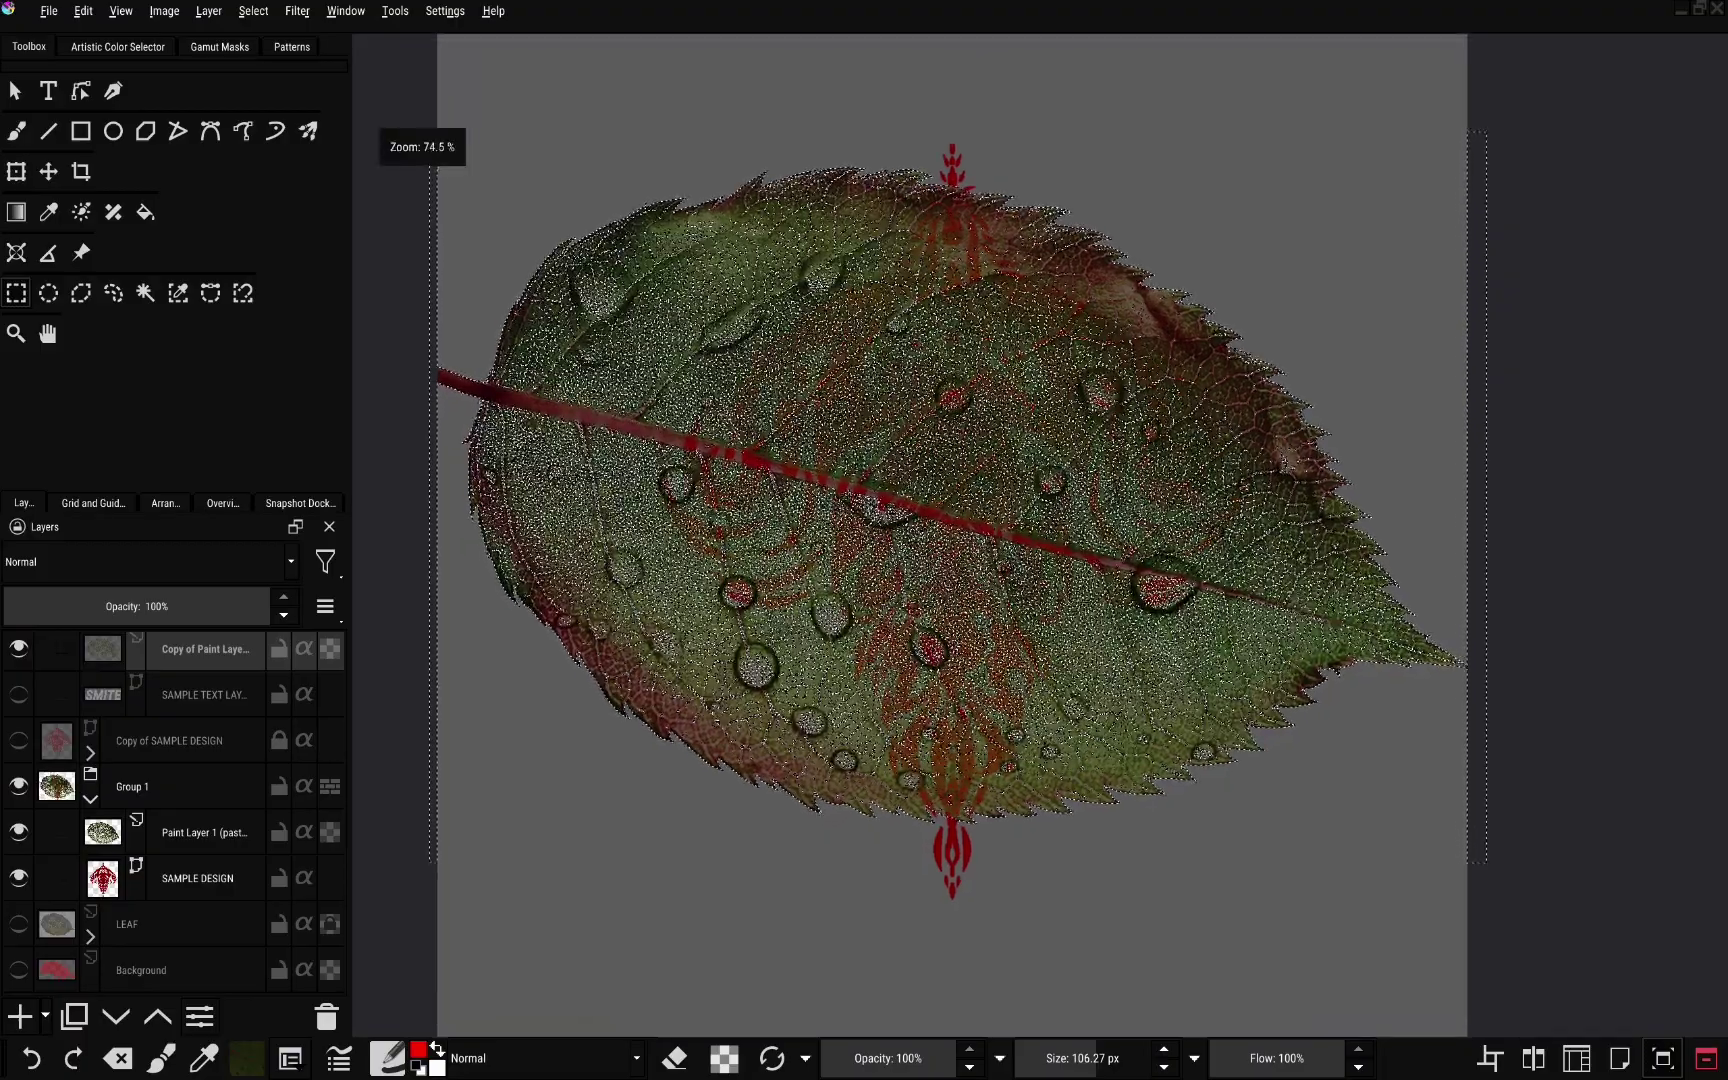
# Clear the active selection and set the blending mode of the pasted leaf layer in Group 1 to Erase
pyautogui.click(204, 832)
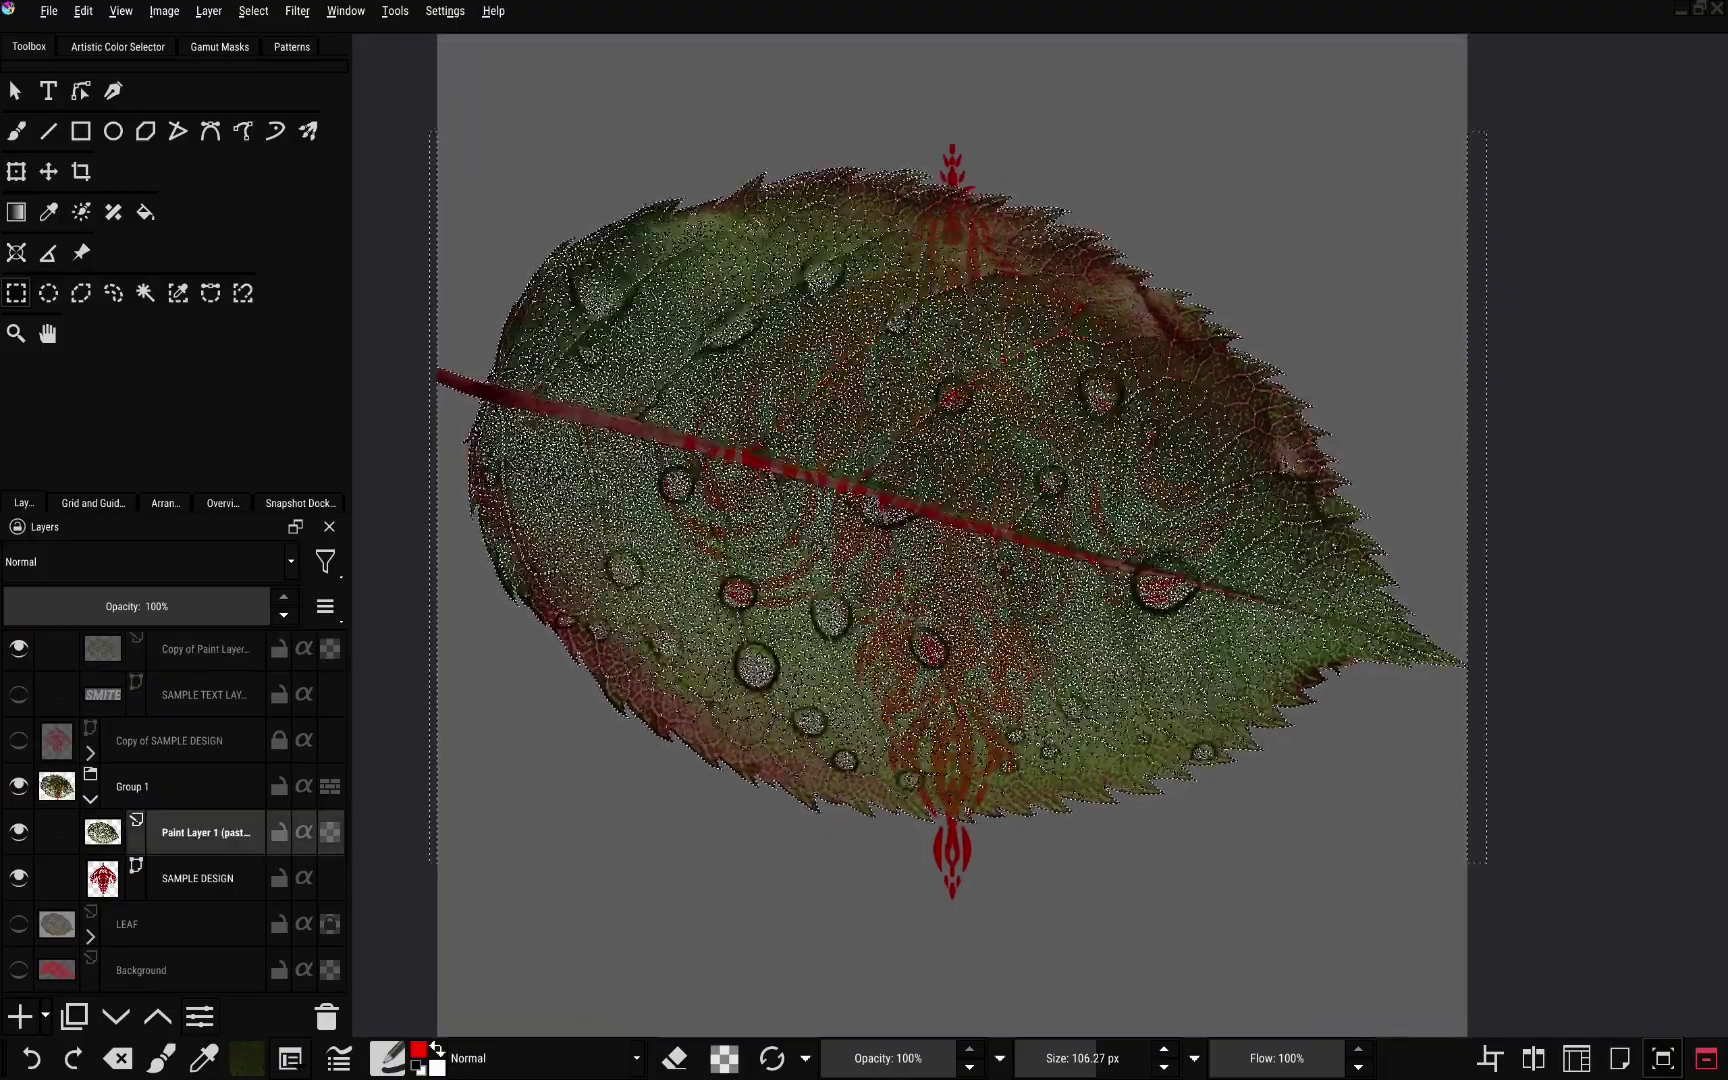
pyautogui.rightClick(1050, 468)
pyautogui.click(1101, 481)
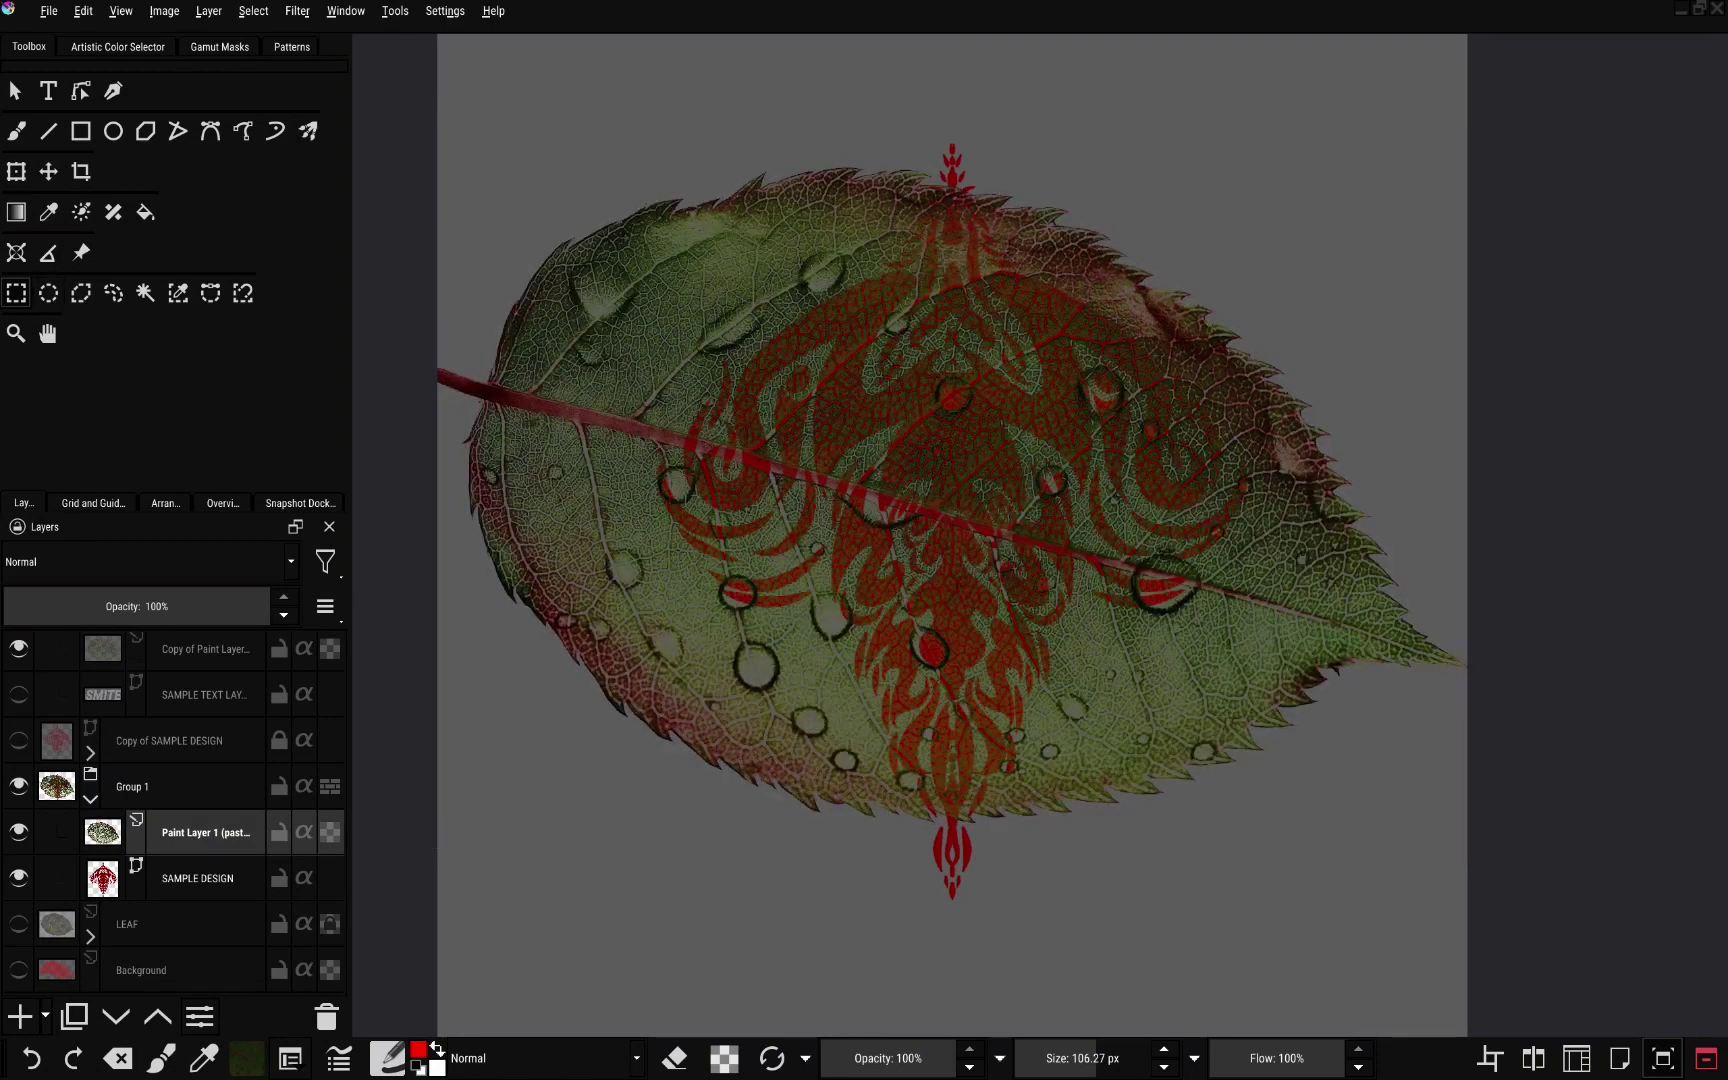
pyautogui.click(148, 562)
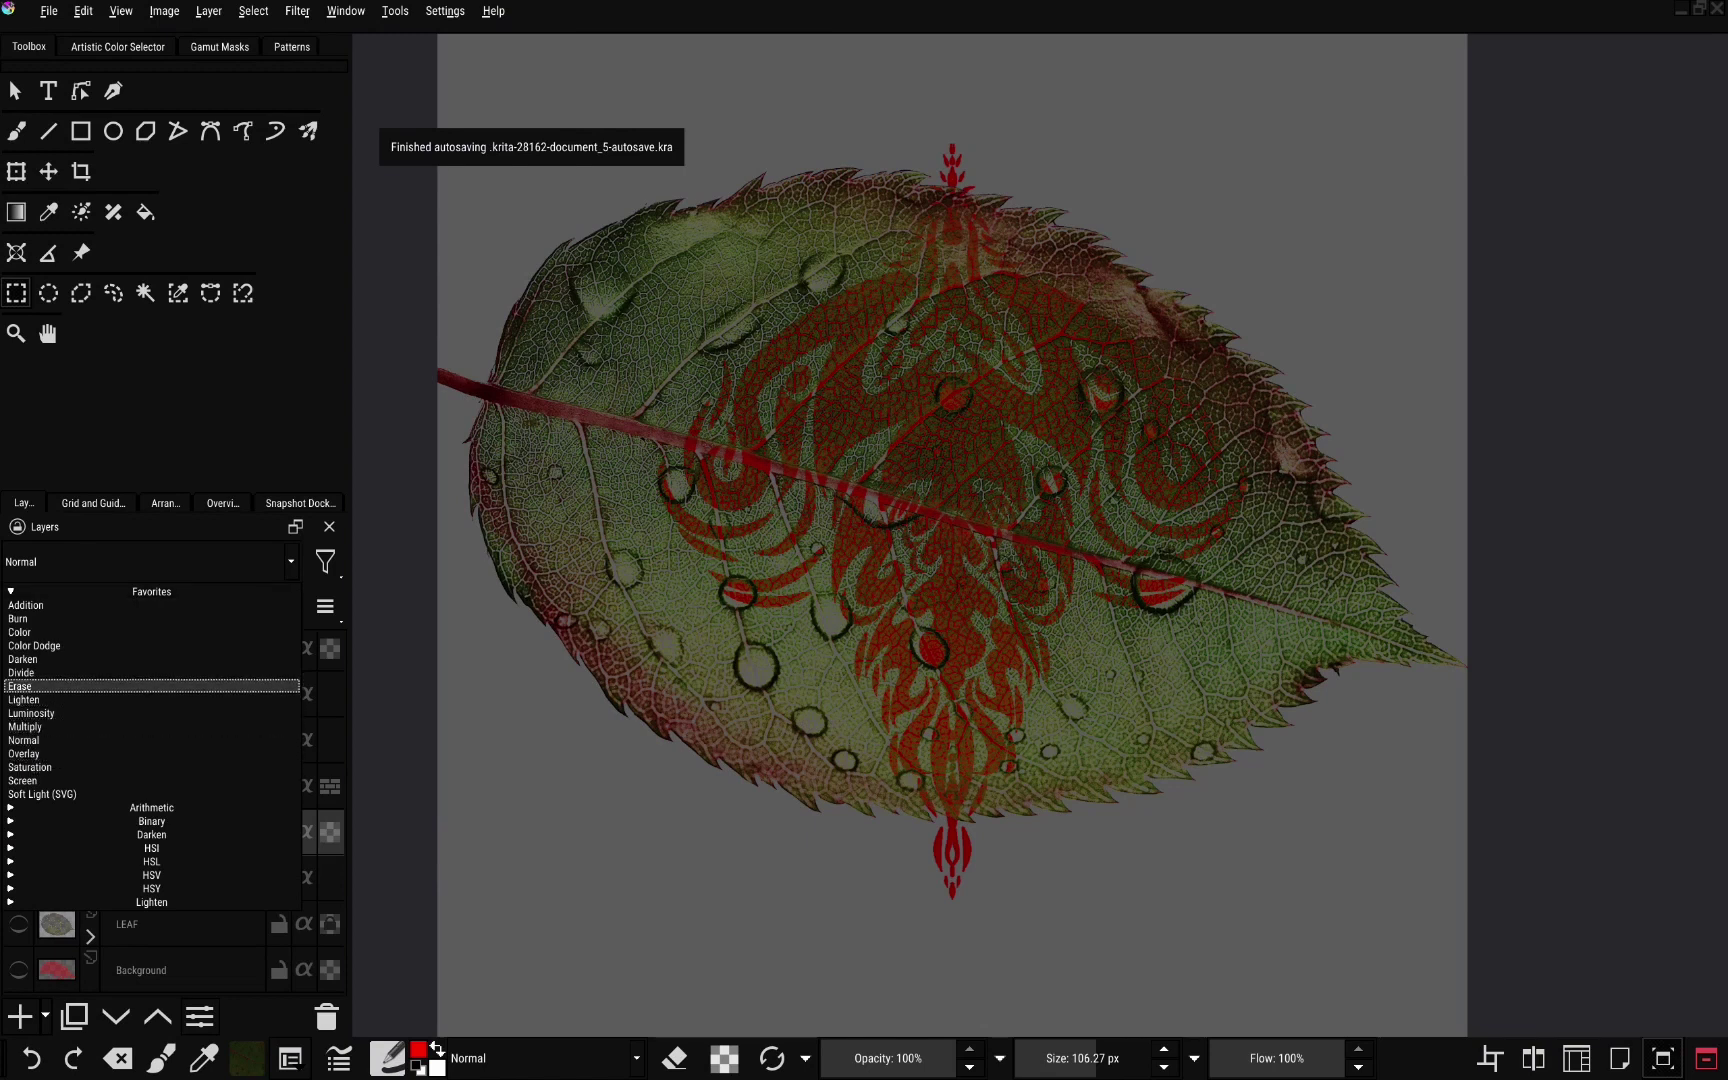
pyautogui.click(148, 686)
pyautogui.scroll(4, 1018, 589)
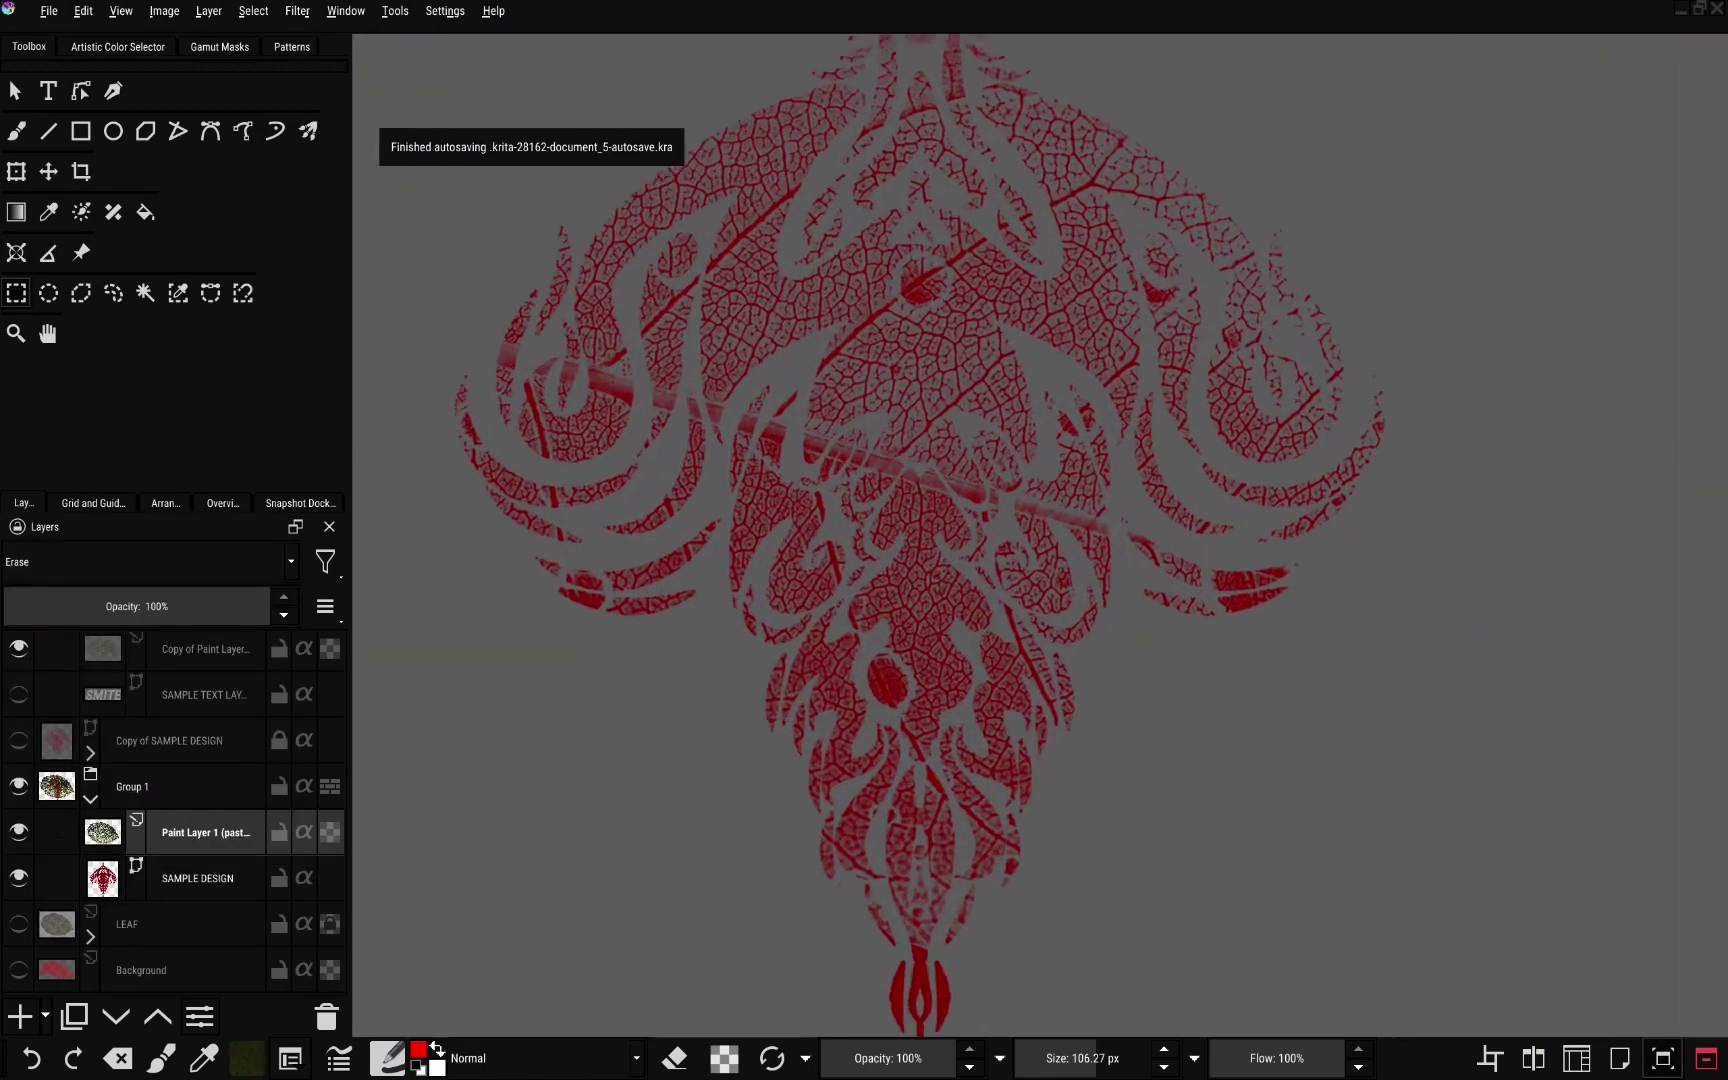
# Check the leaf-textured design against the Background layer by showing that layer briefly and hiding it again
pyautogui.scroll(-1, 1018, 589)
pyautogui.scroll(-3, 1040, 535)
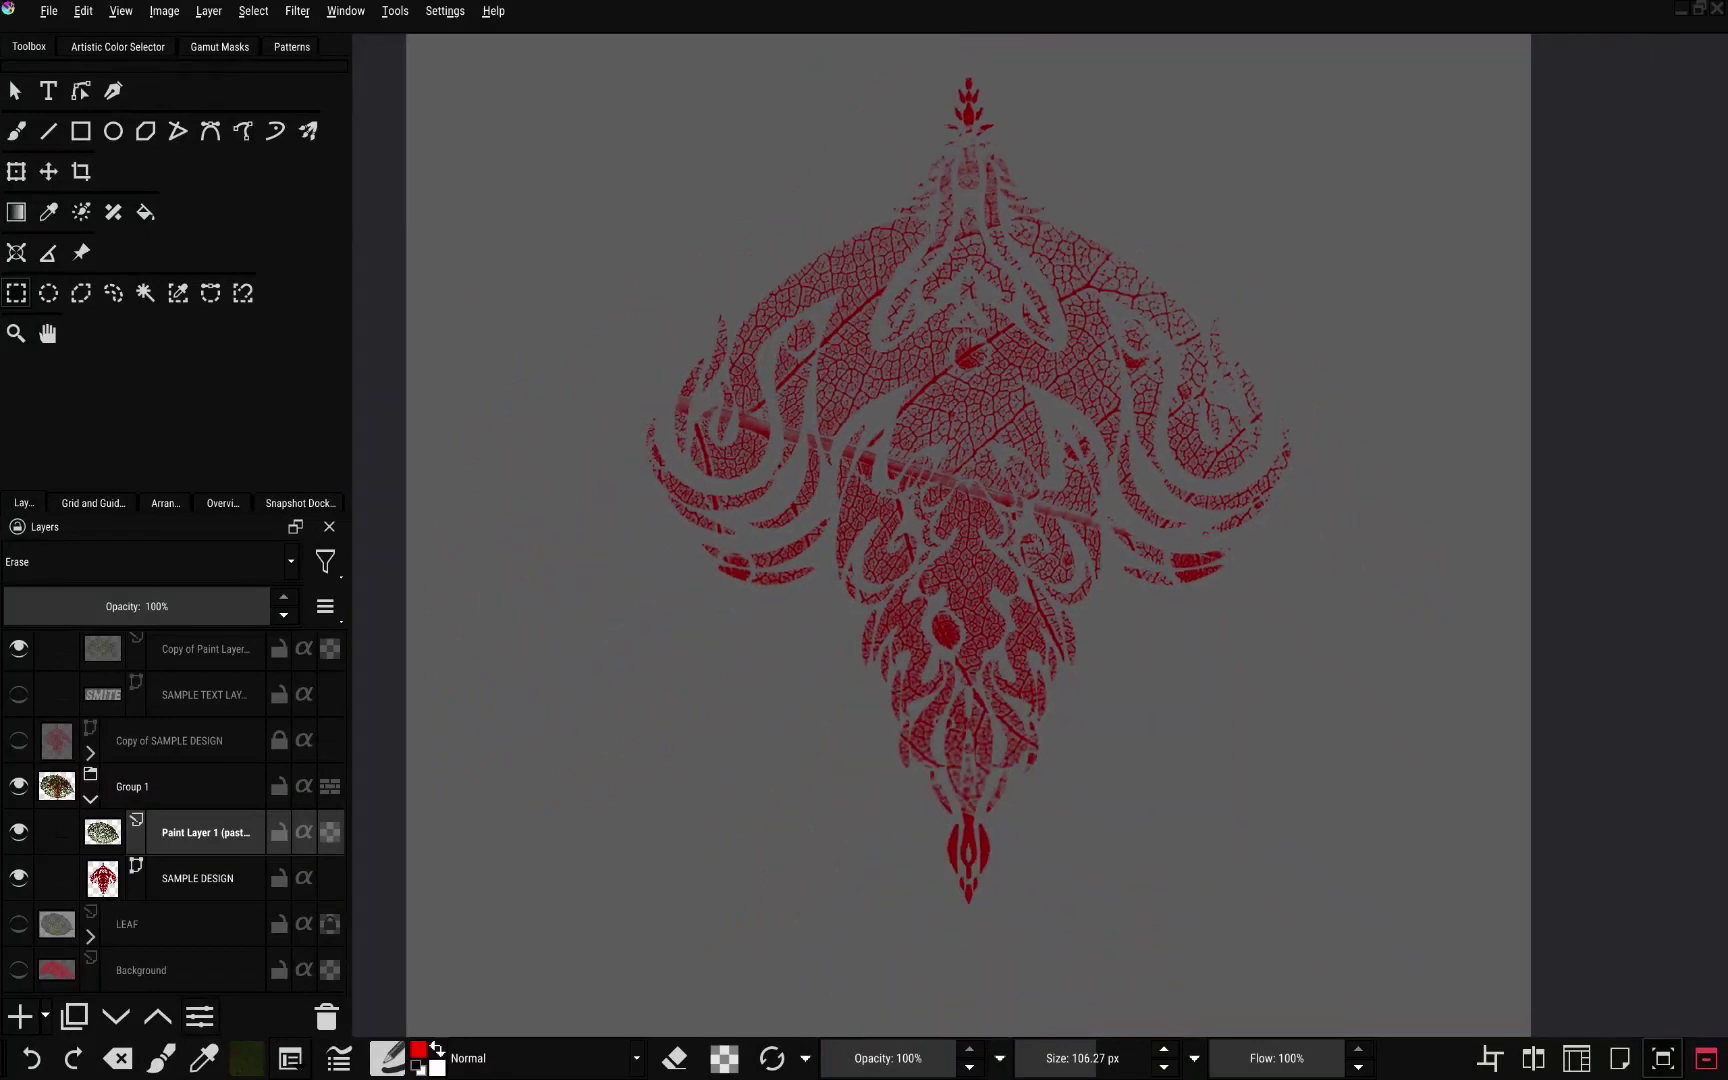
pyautogui.click(18, 970)
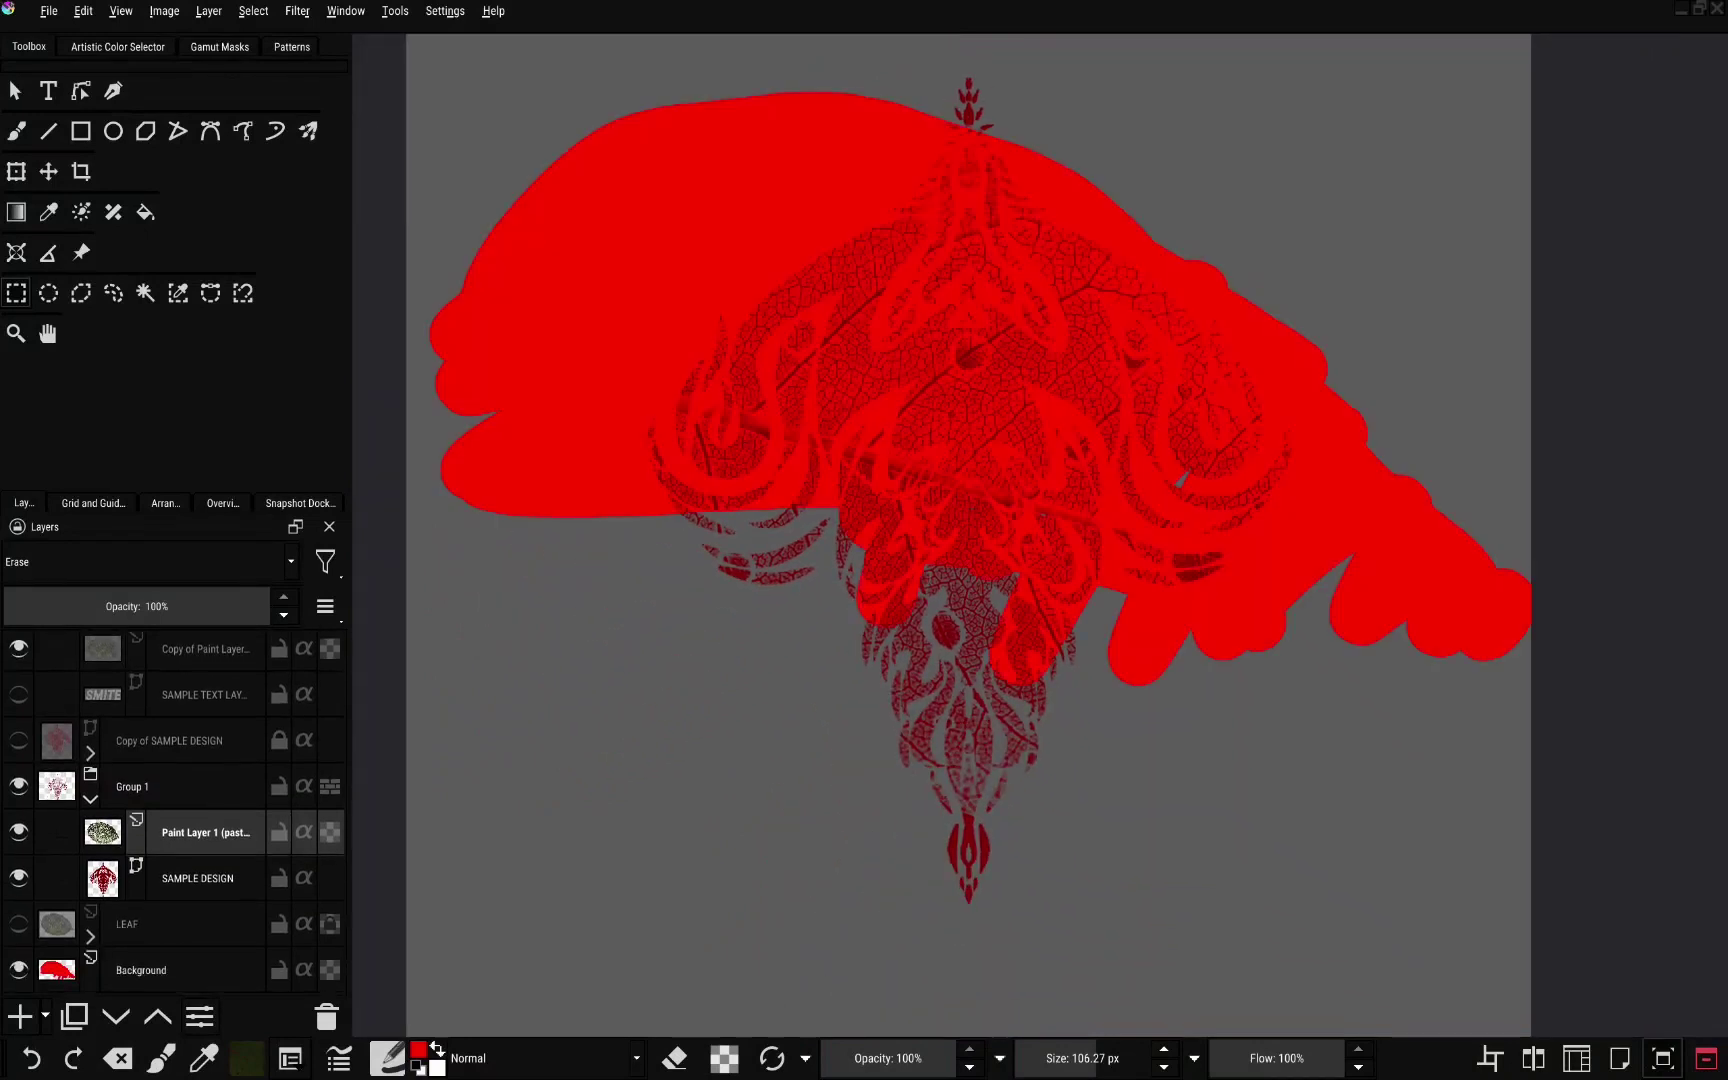
pyautogui.click(18, 970)
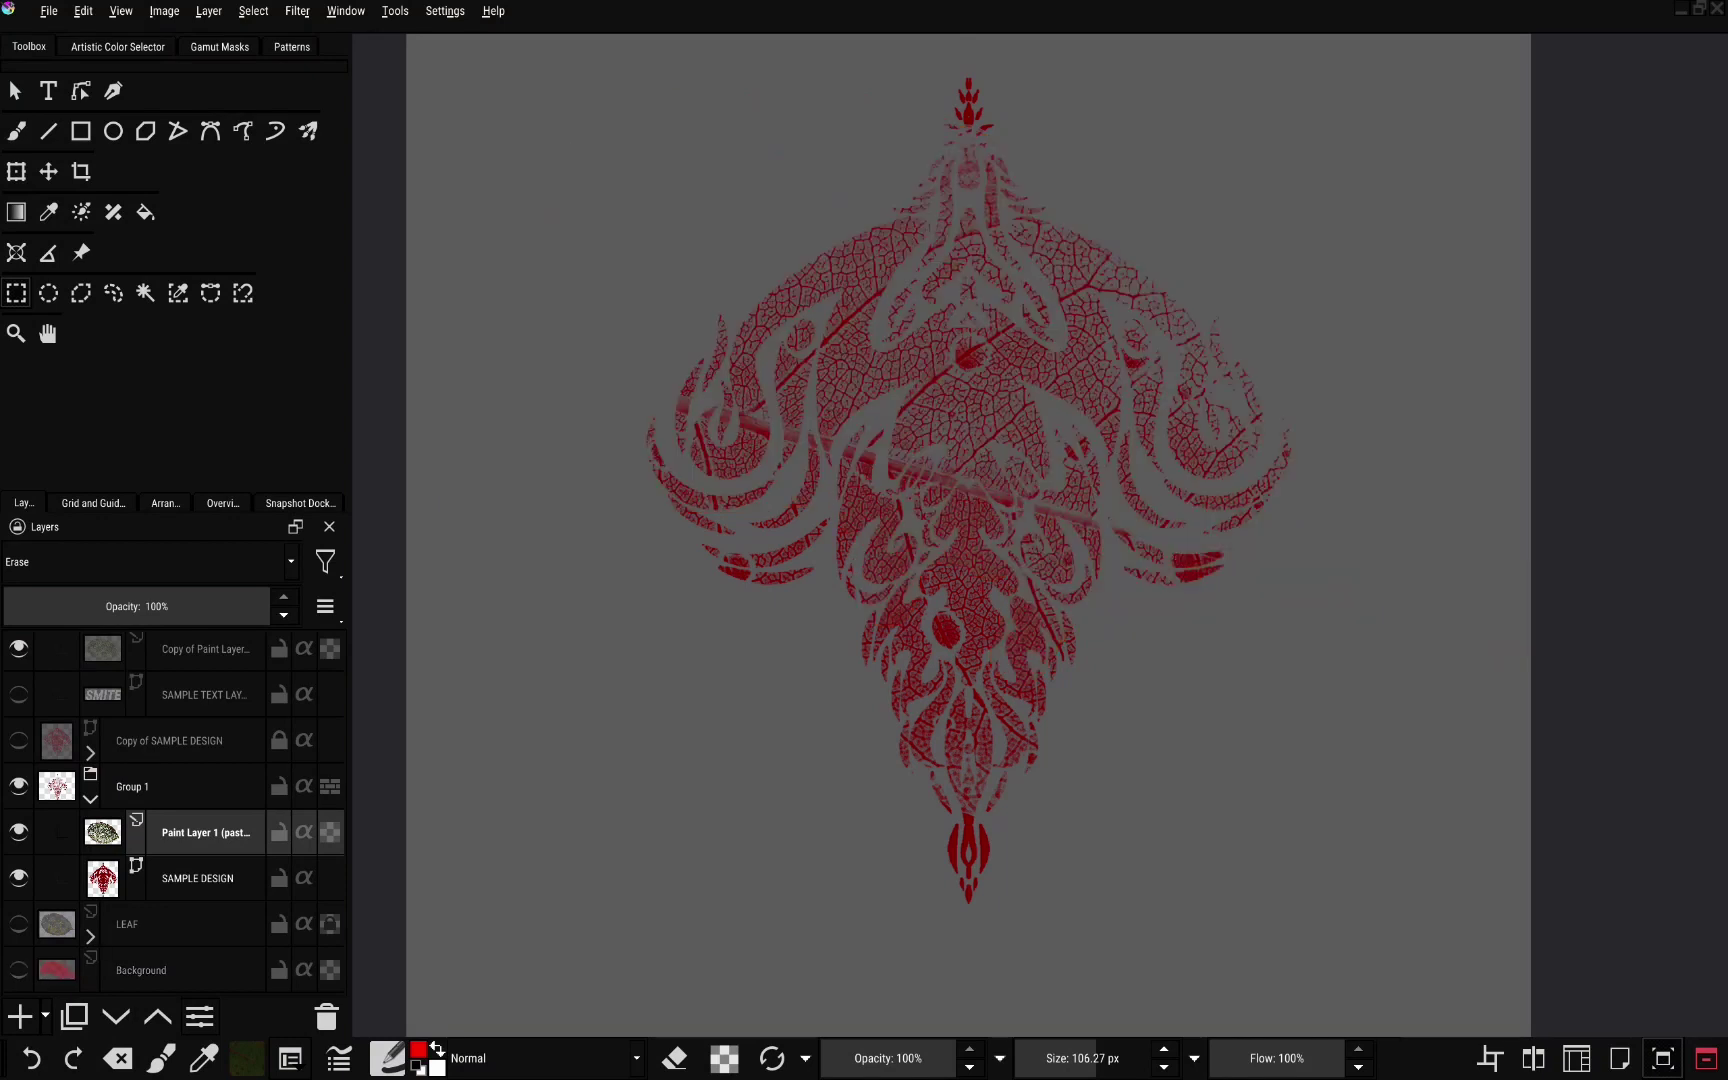
# Select the leaf copy in Group 2, show Group 2 and SAMPLE TEXT LAYER, and hide Group 1
pyautogui.scroll(2, 190, 800)
pyautogui.click(205, 746)
pyautogui.click(18, 700)
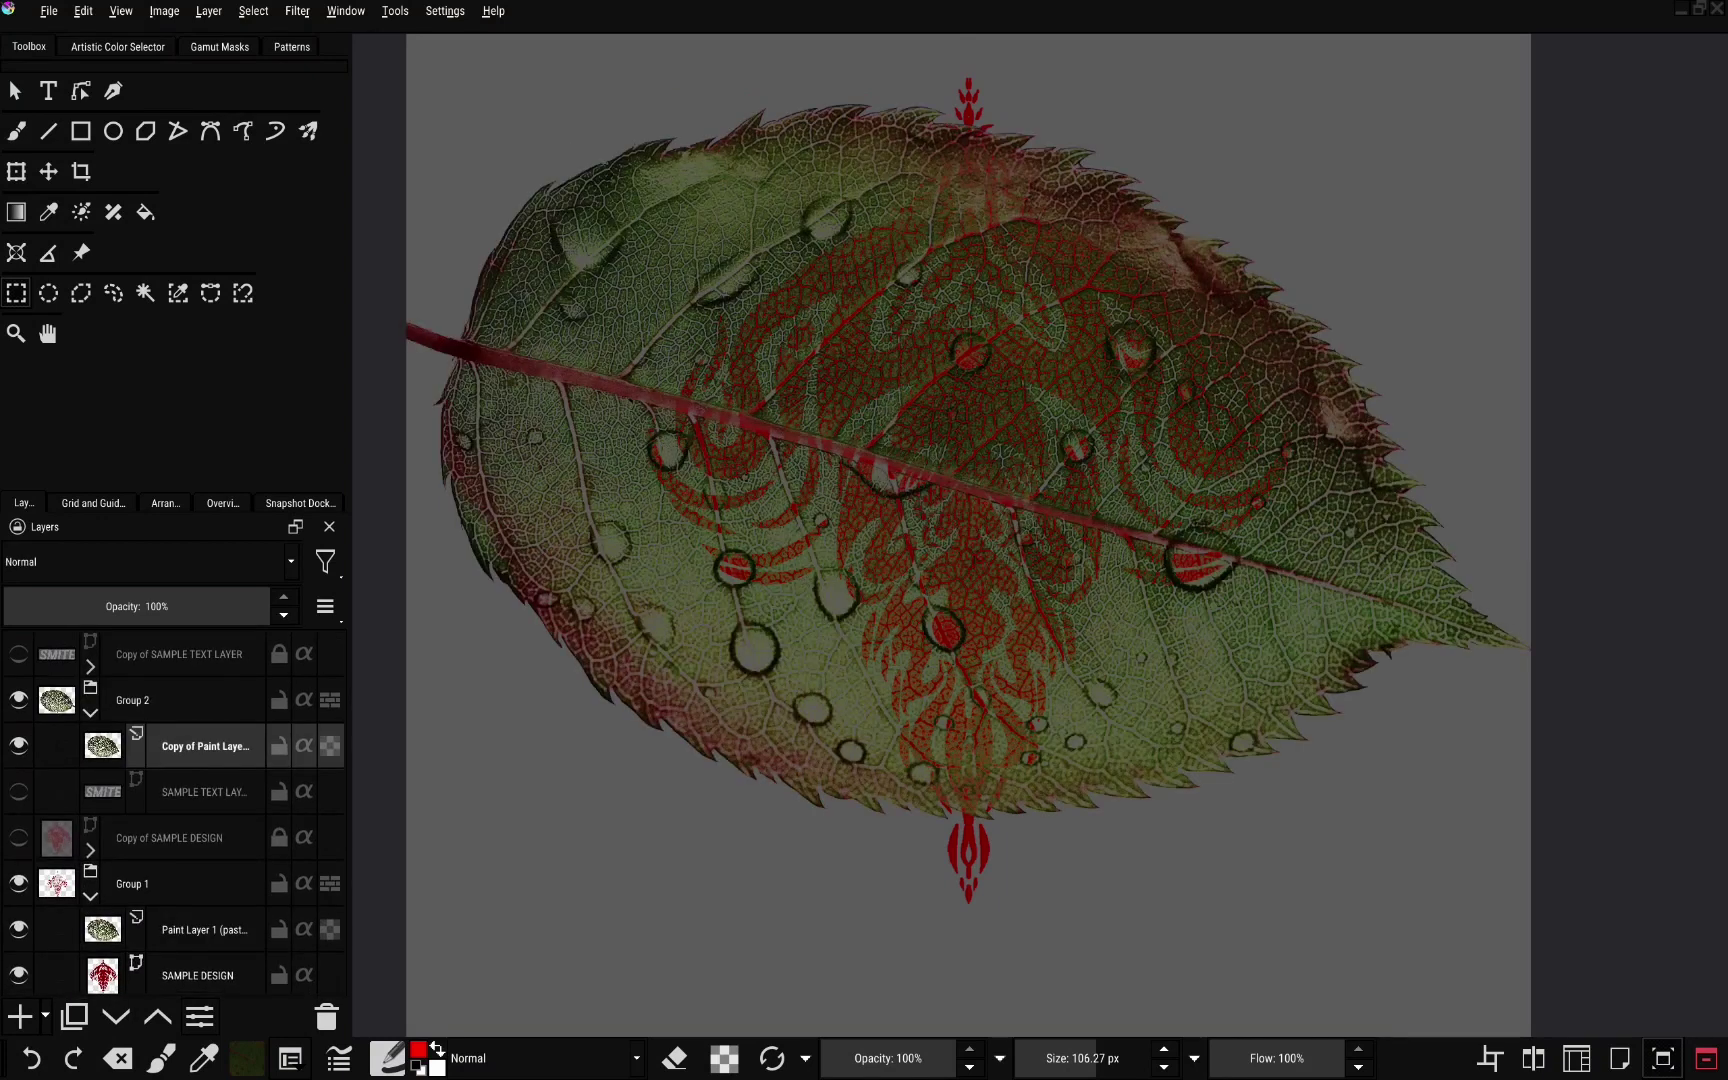
pyautogui.scroll(-3, 175, 812)
pyautogui.hotkey('ctrl', 'shift', 'z')
pyautogui.hotkey('ctrl', 'shift', 'z')
pyautogui.hotkey('ctrl', 'shift', 'z')
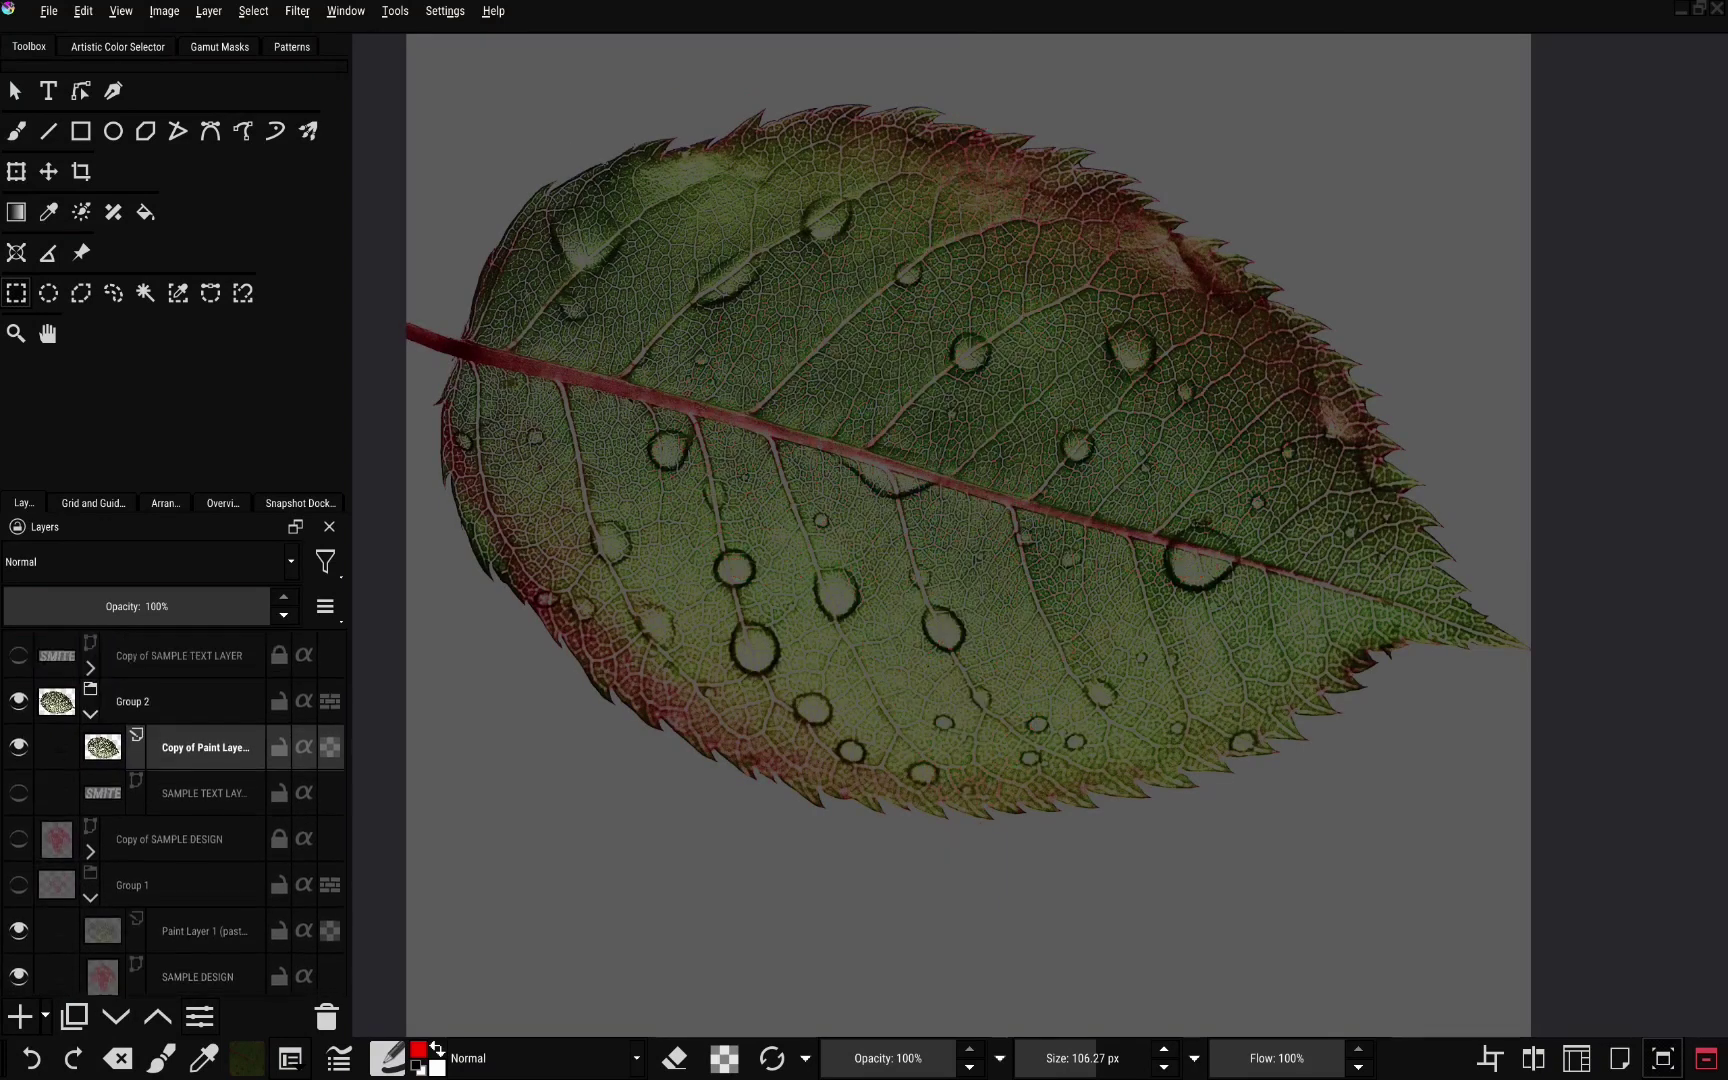
pyautogui.hotkey('ctrl', 'shift', 'z')
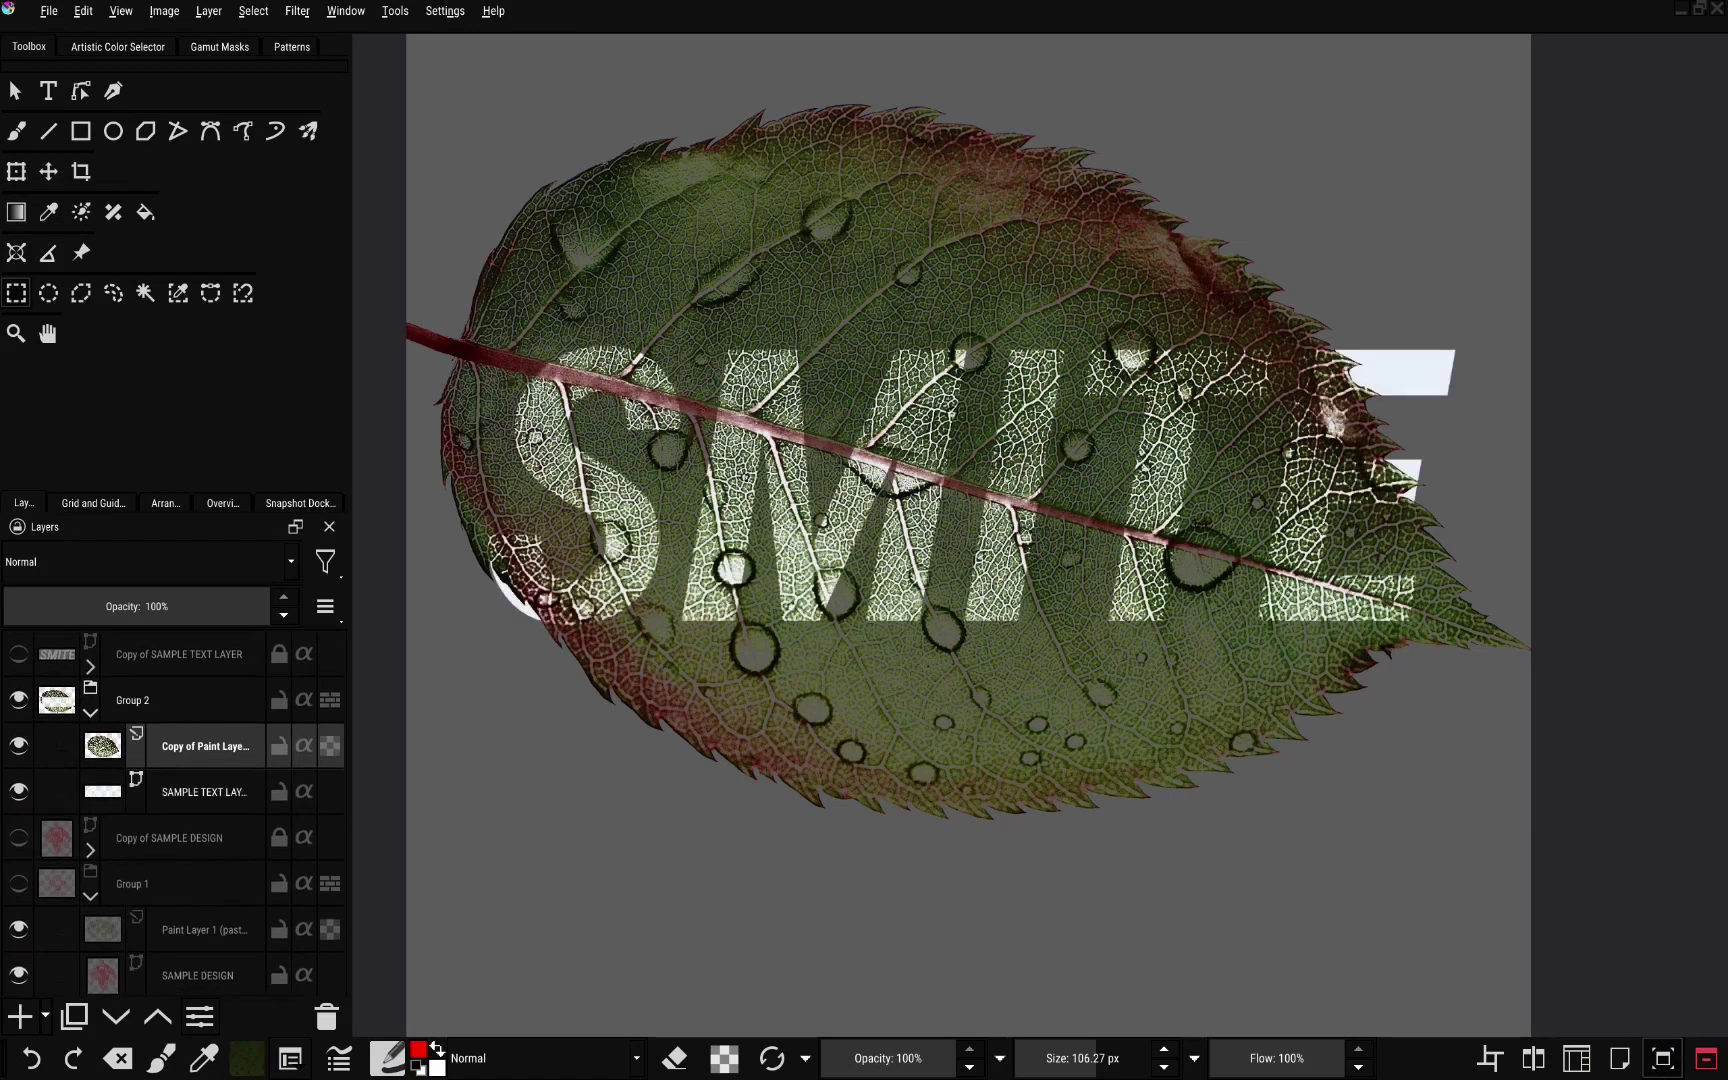
# Set the blending mode of the leaf copy above SAMPLE TEXT LAYER to Erase and inspect the lettering
pyautogui.click(148, 562)
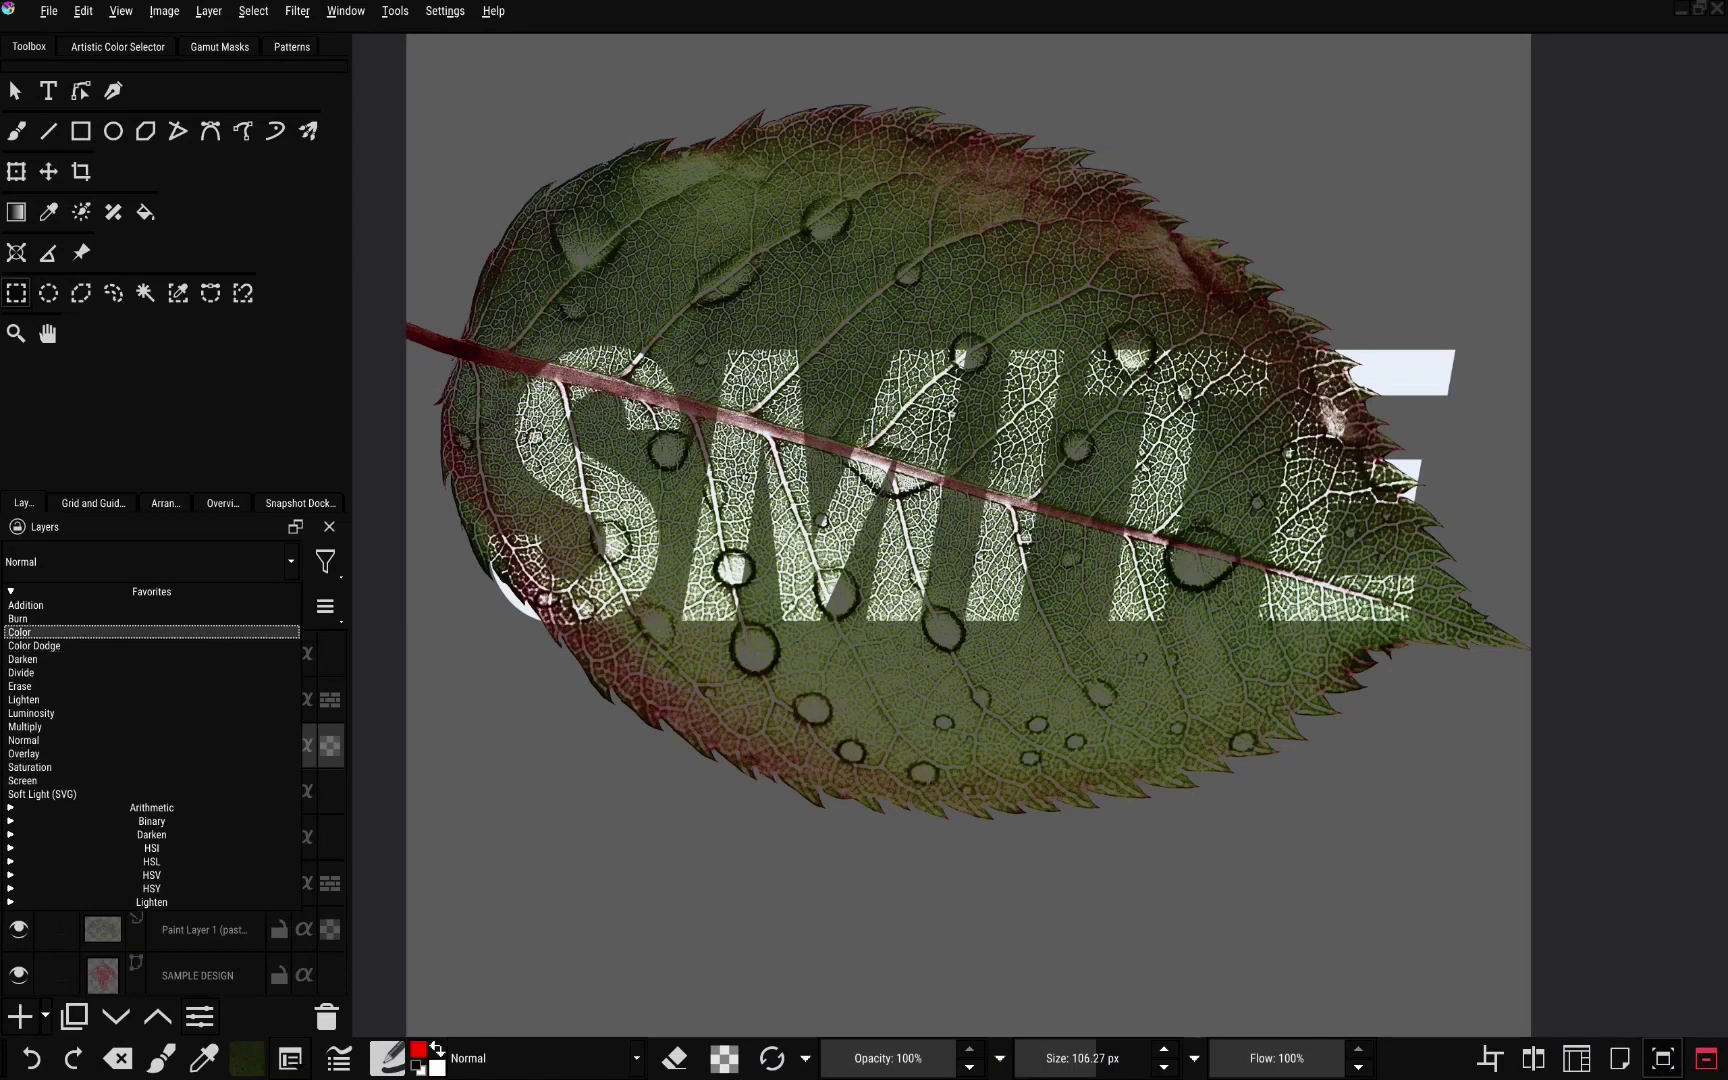
pyautogui.press('Escape')
pyautogui.scroll(3, 1024, 405)
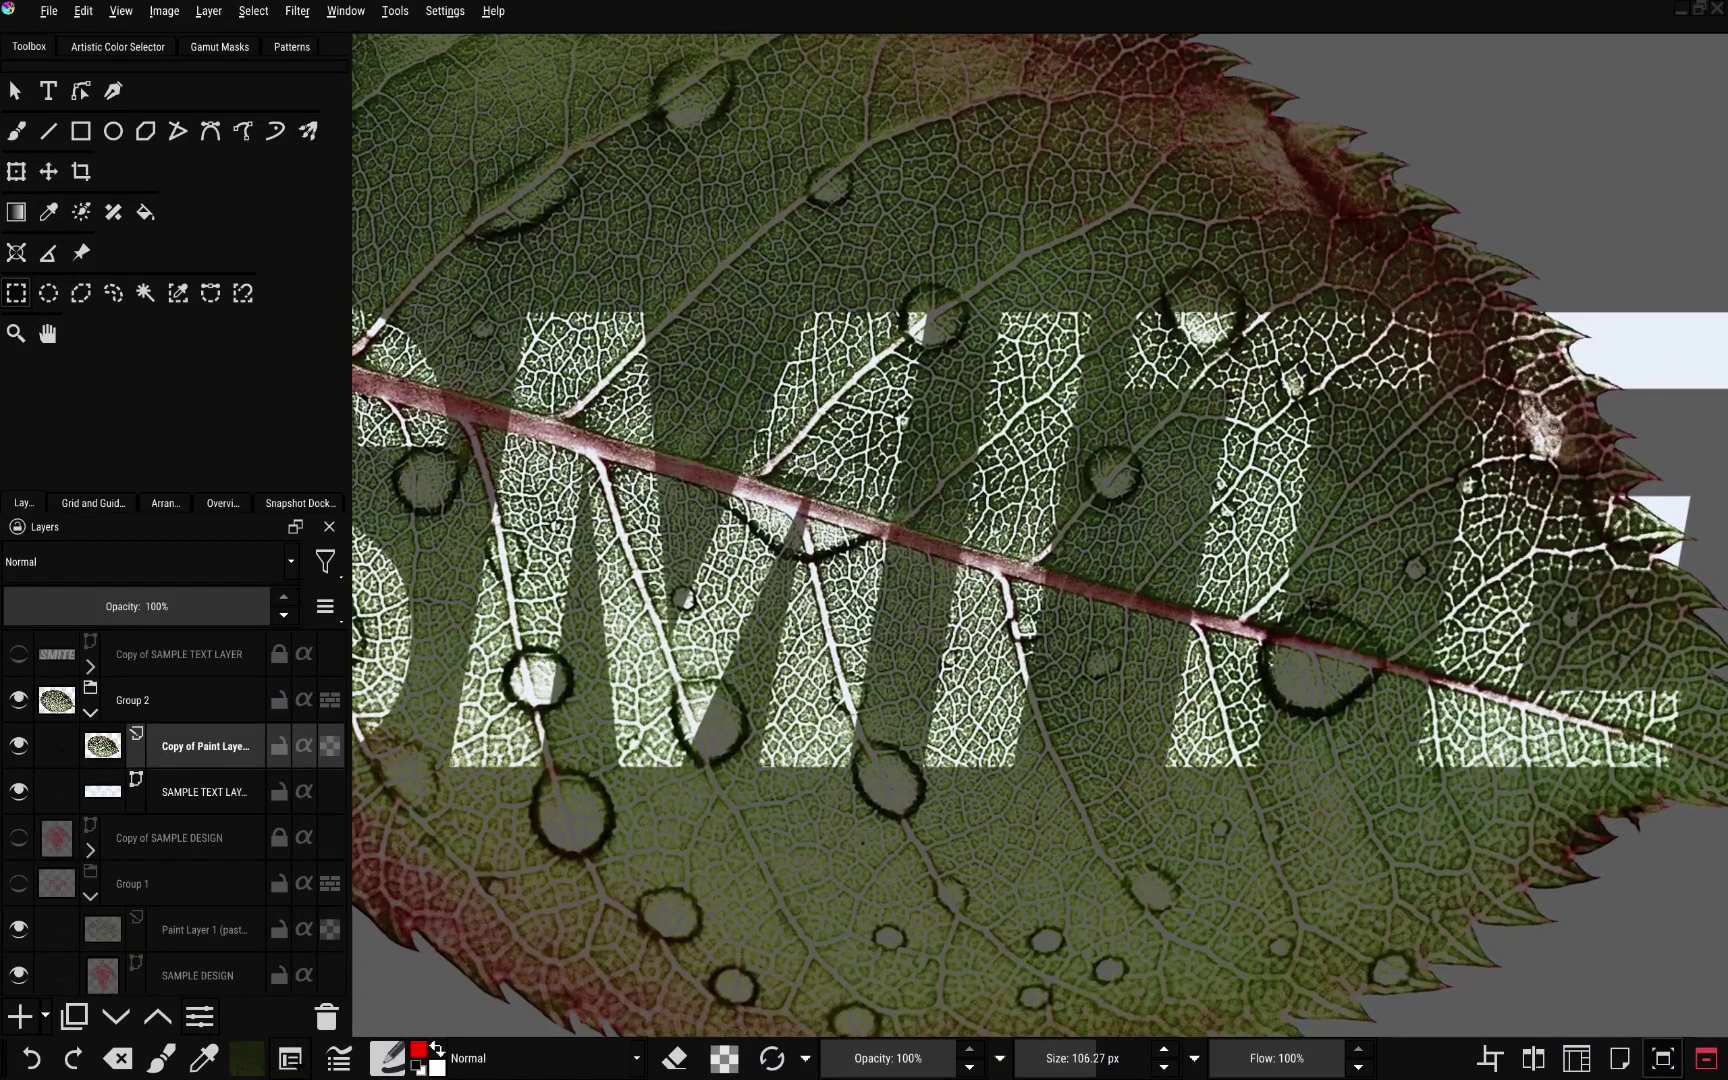
pyautogui.hotkey('ctrl', '-')
pyautogui.hotkey('ctrl', '-')
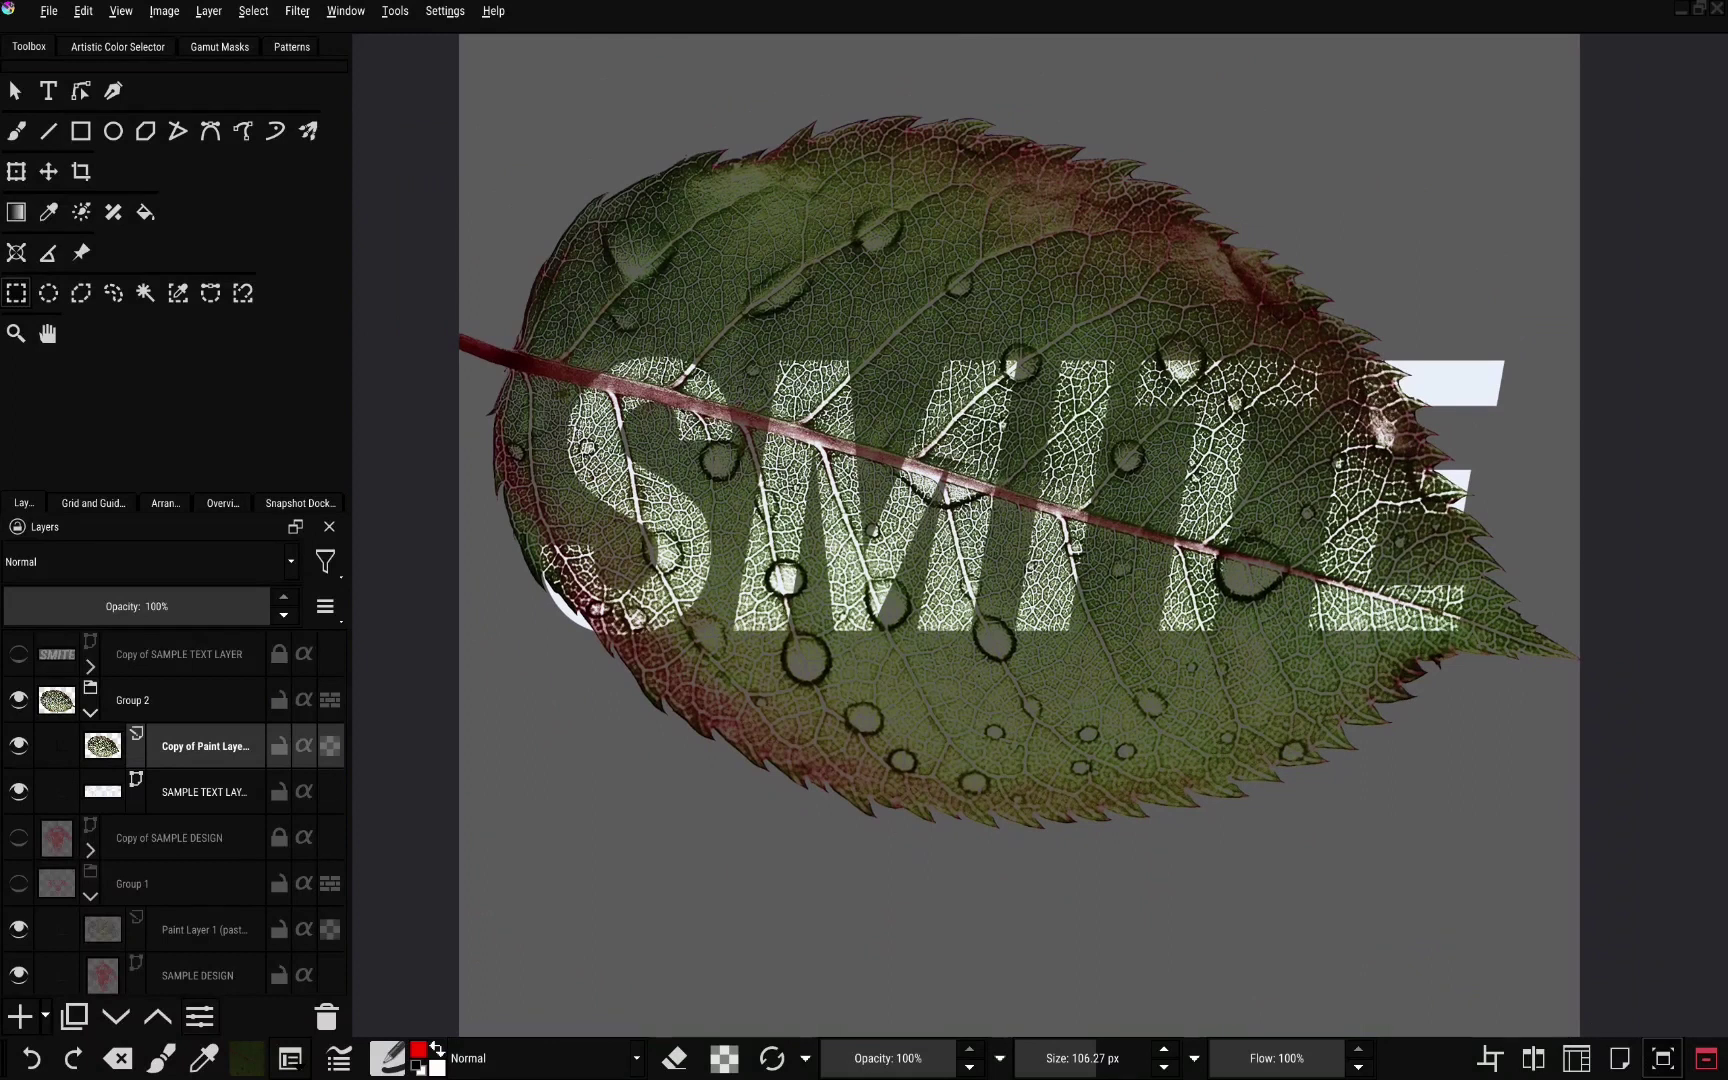
pyautogui.click(148, 562)
pyautogui.press('Return')
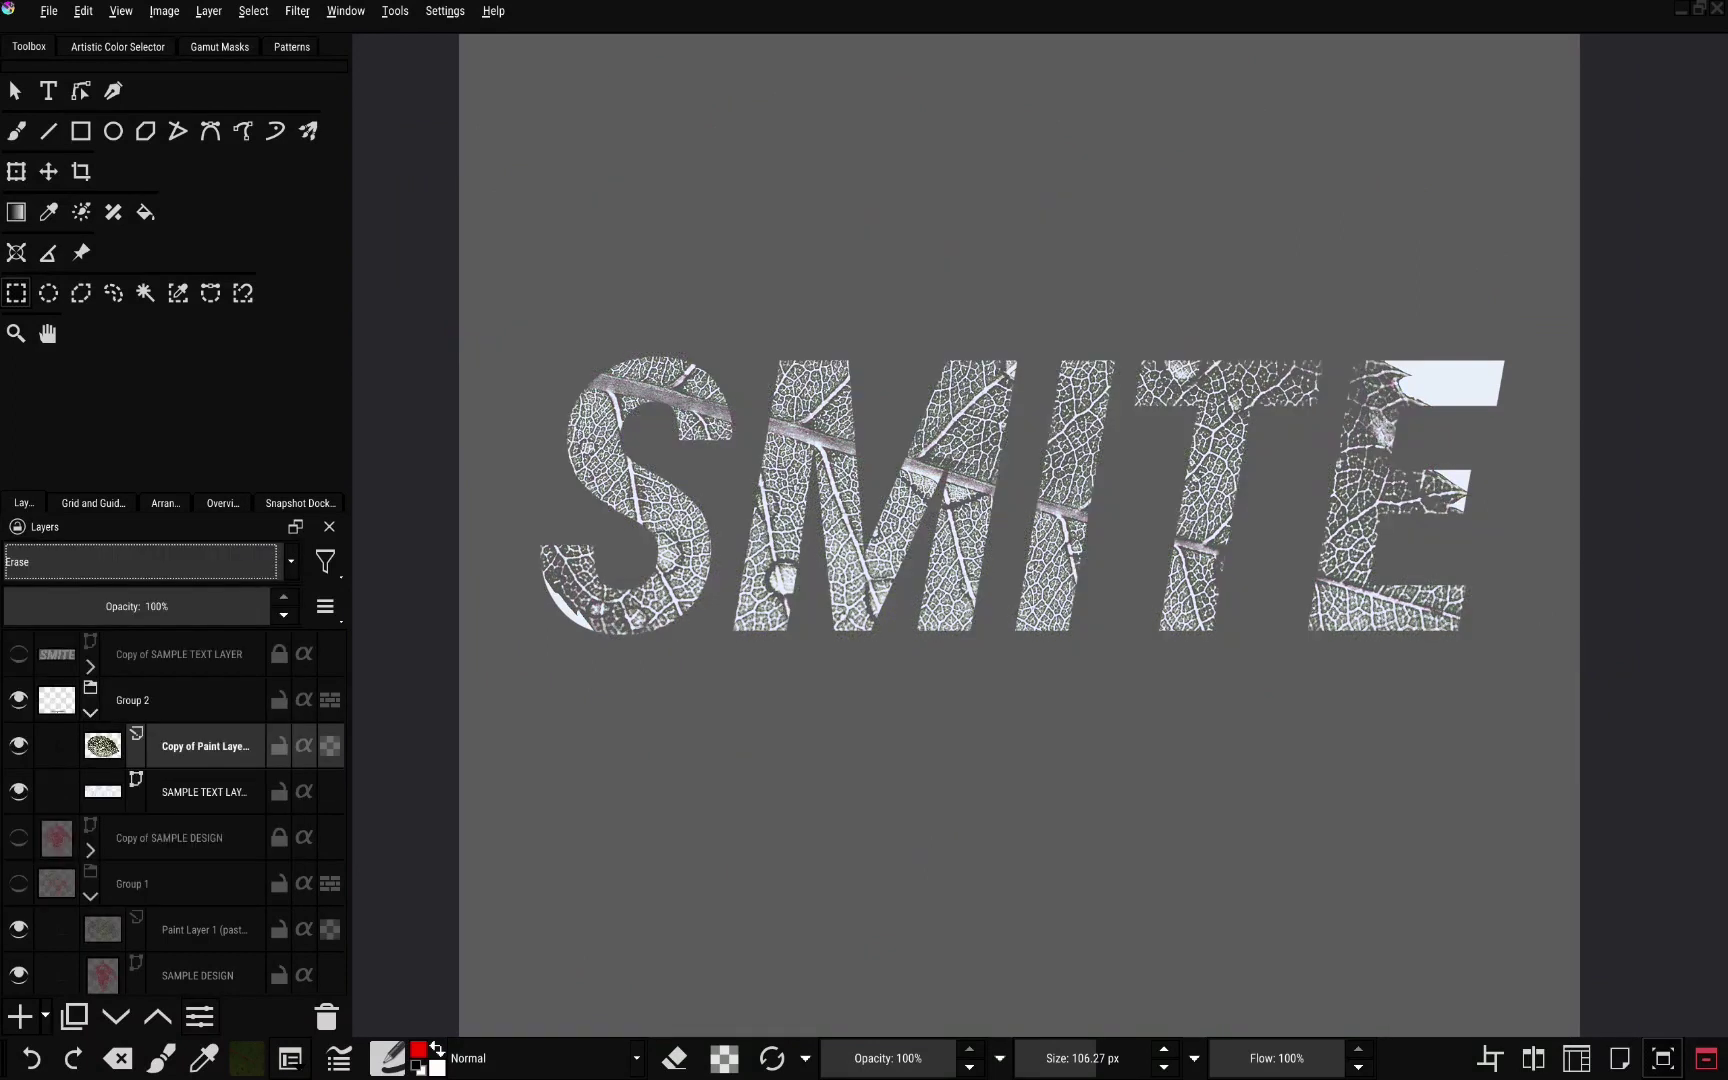
pyautogui.hotkey('ctrl', '+')
pyautogui.hotkey('ctrl', '+')
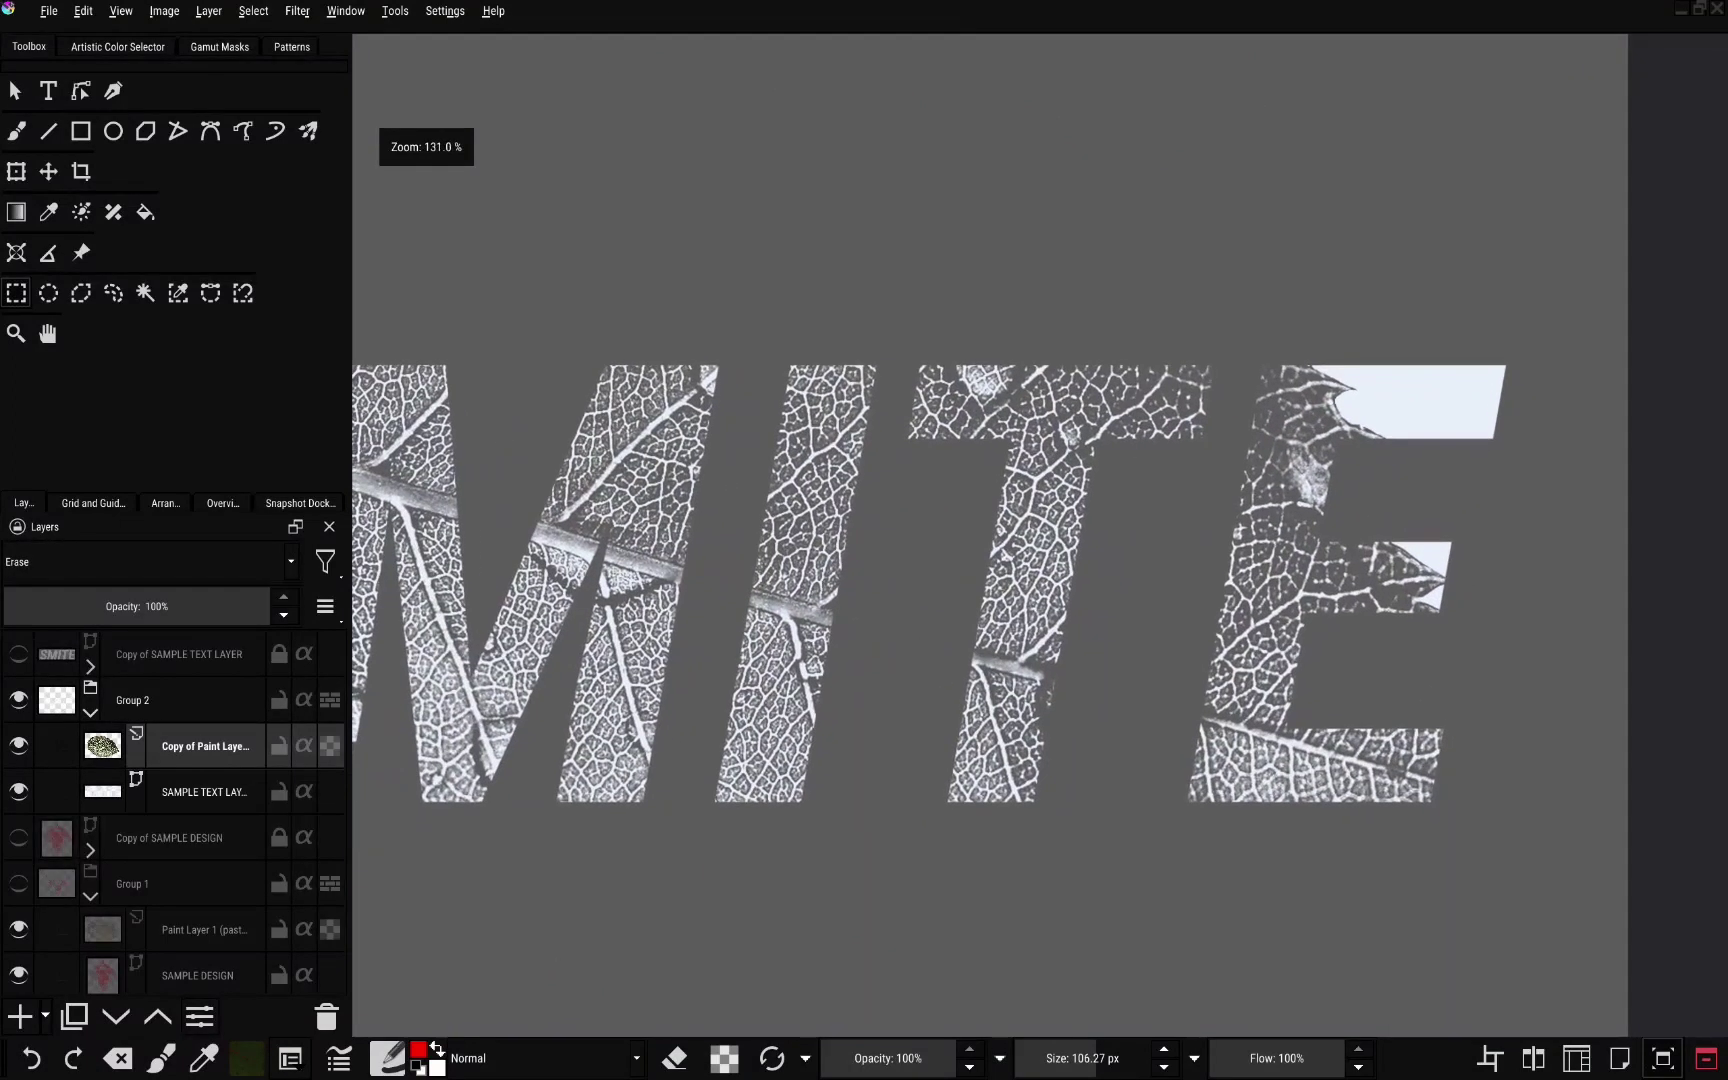
pyautogui.hotkey('ctrl', '-')
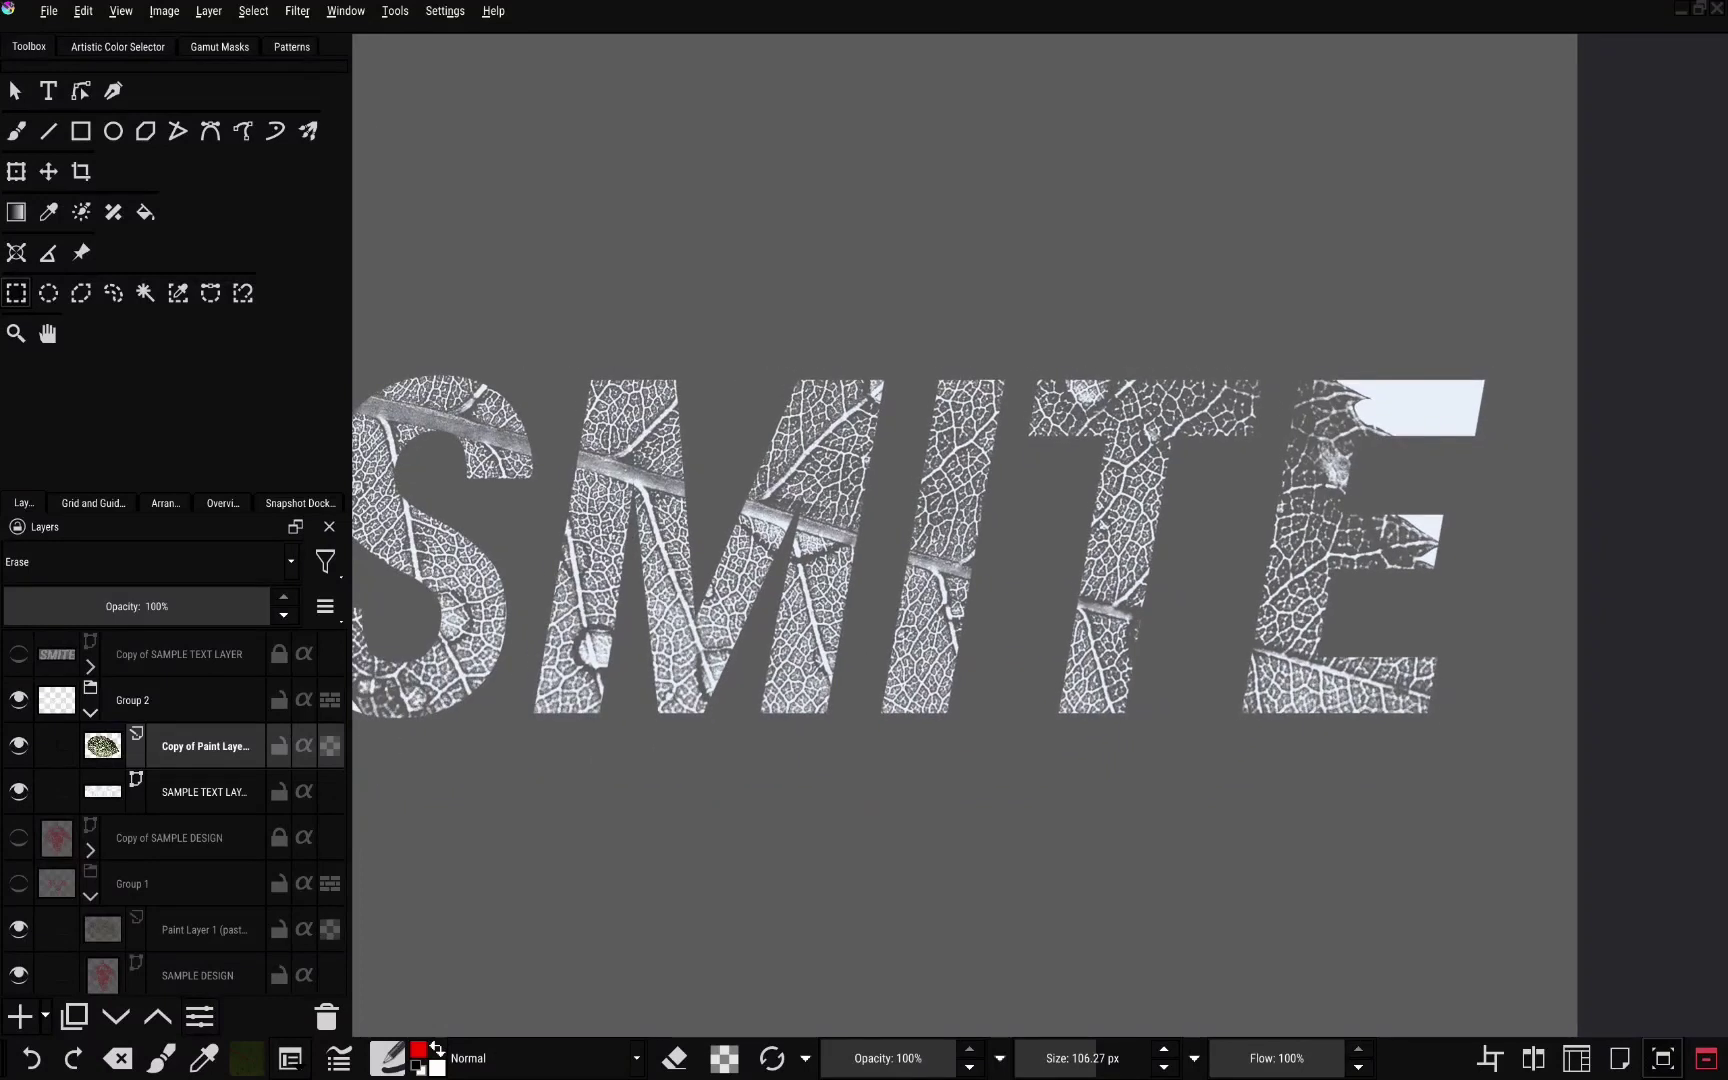
pyautogui.hotkey('ctrl', '-')
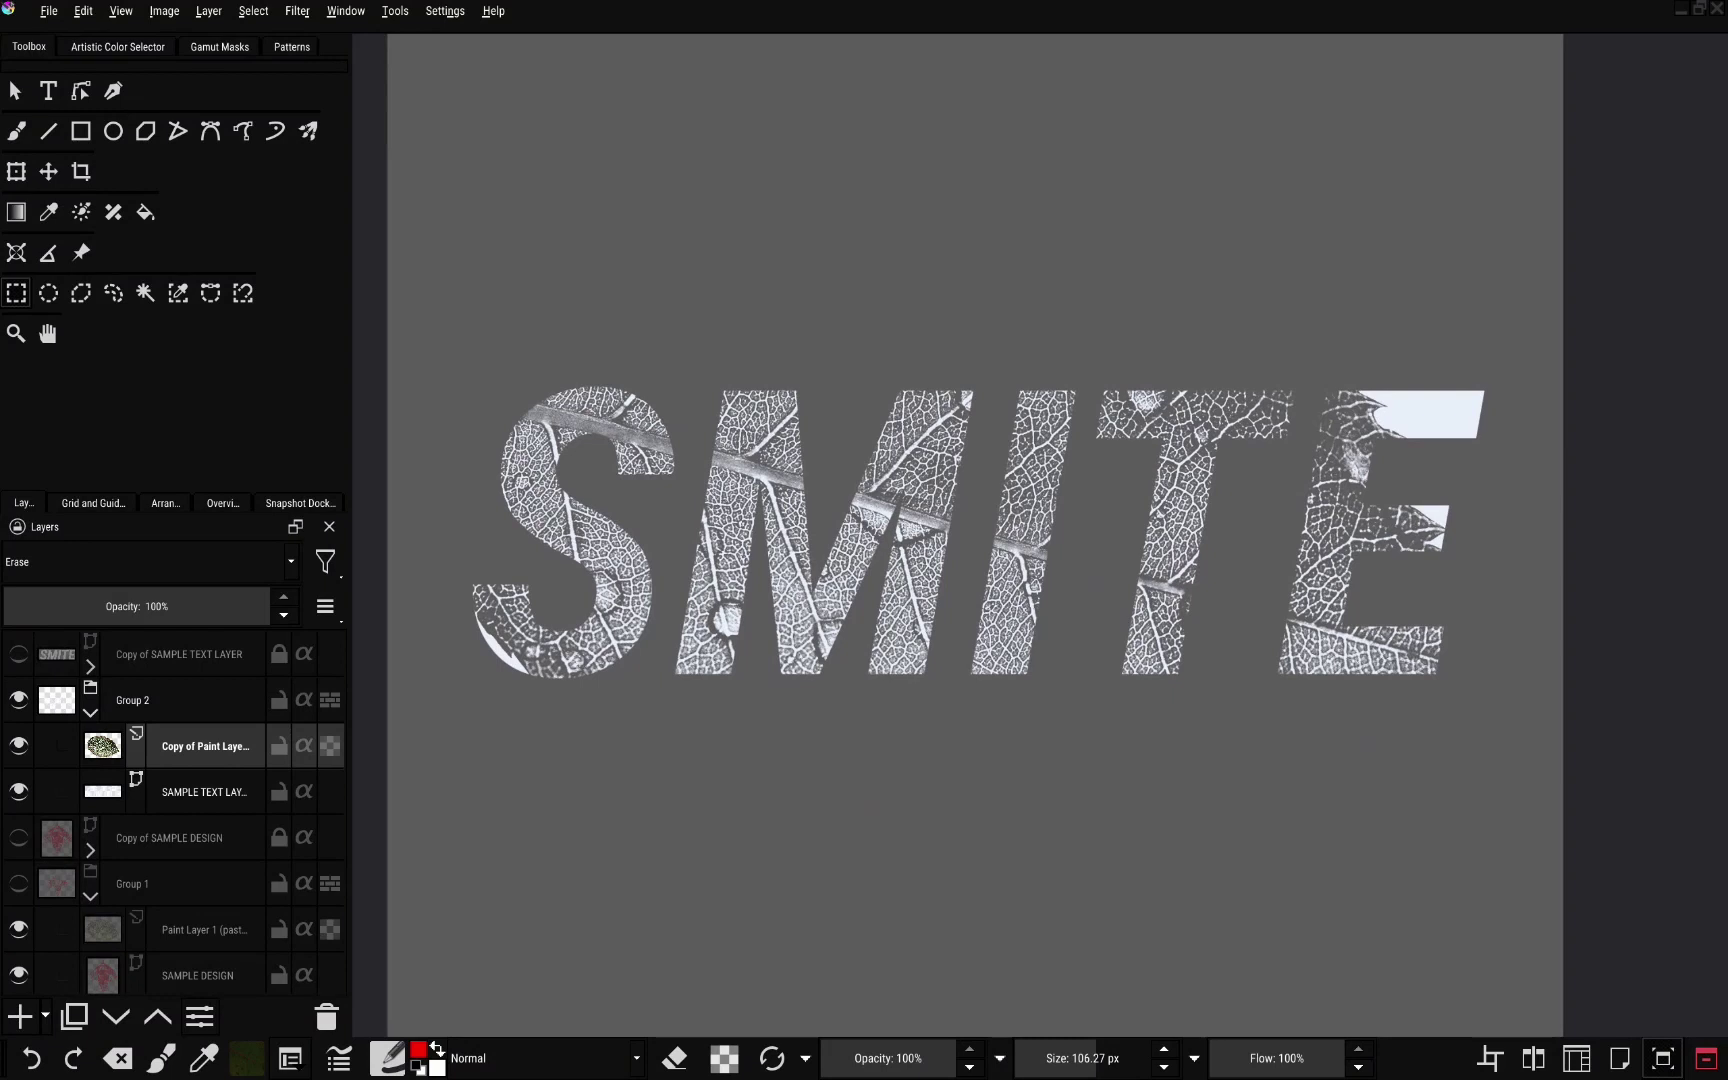
# Show the LEAF layer and return the leaf copy in Group 2 to the Normal blending mode
pyautogui.scroll(-1, 175, 814)
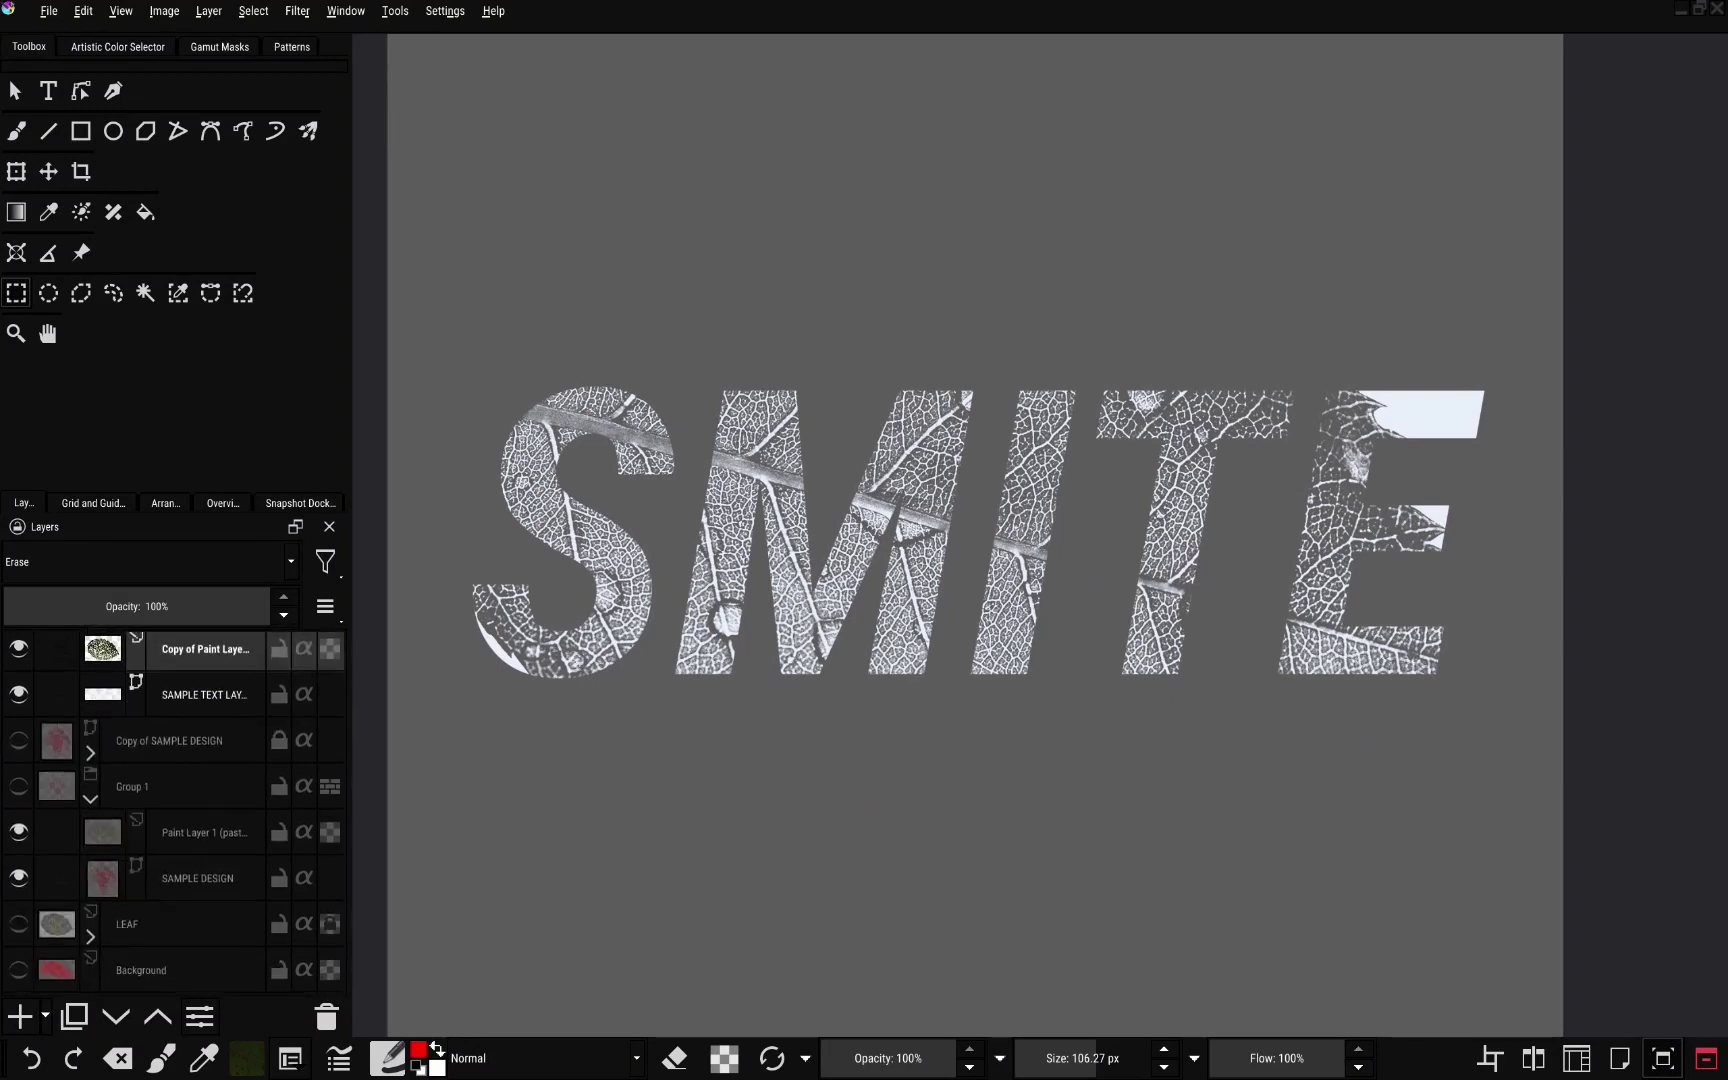
pyautogui.click(18, 924)
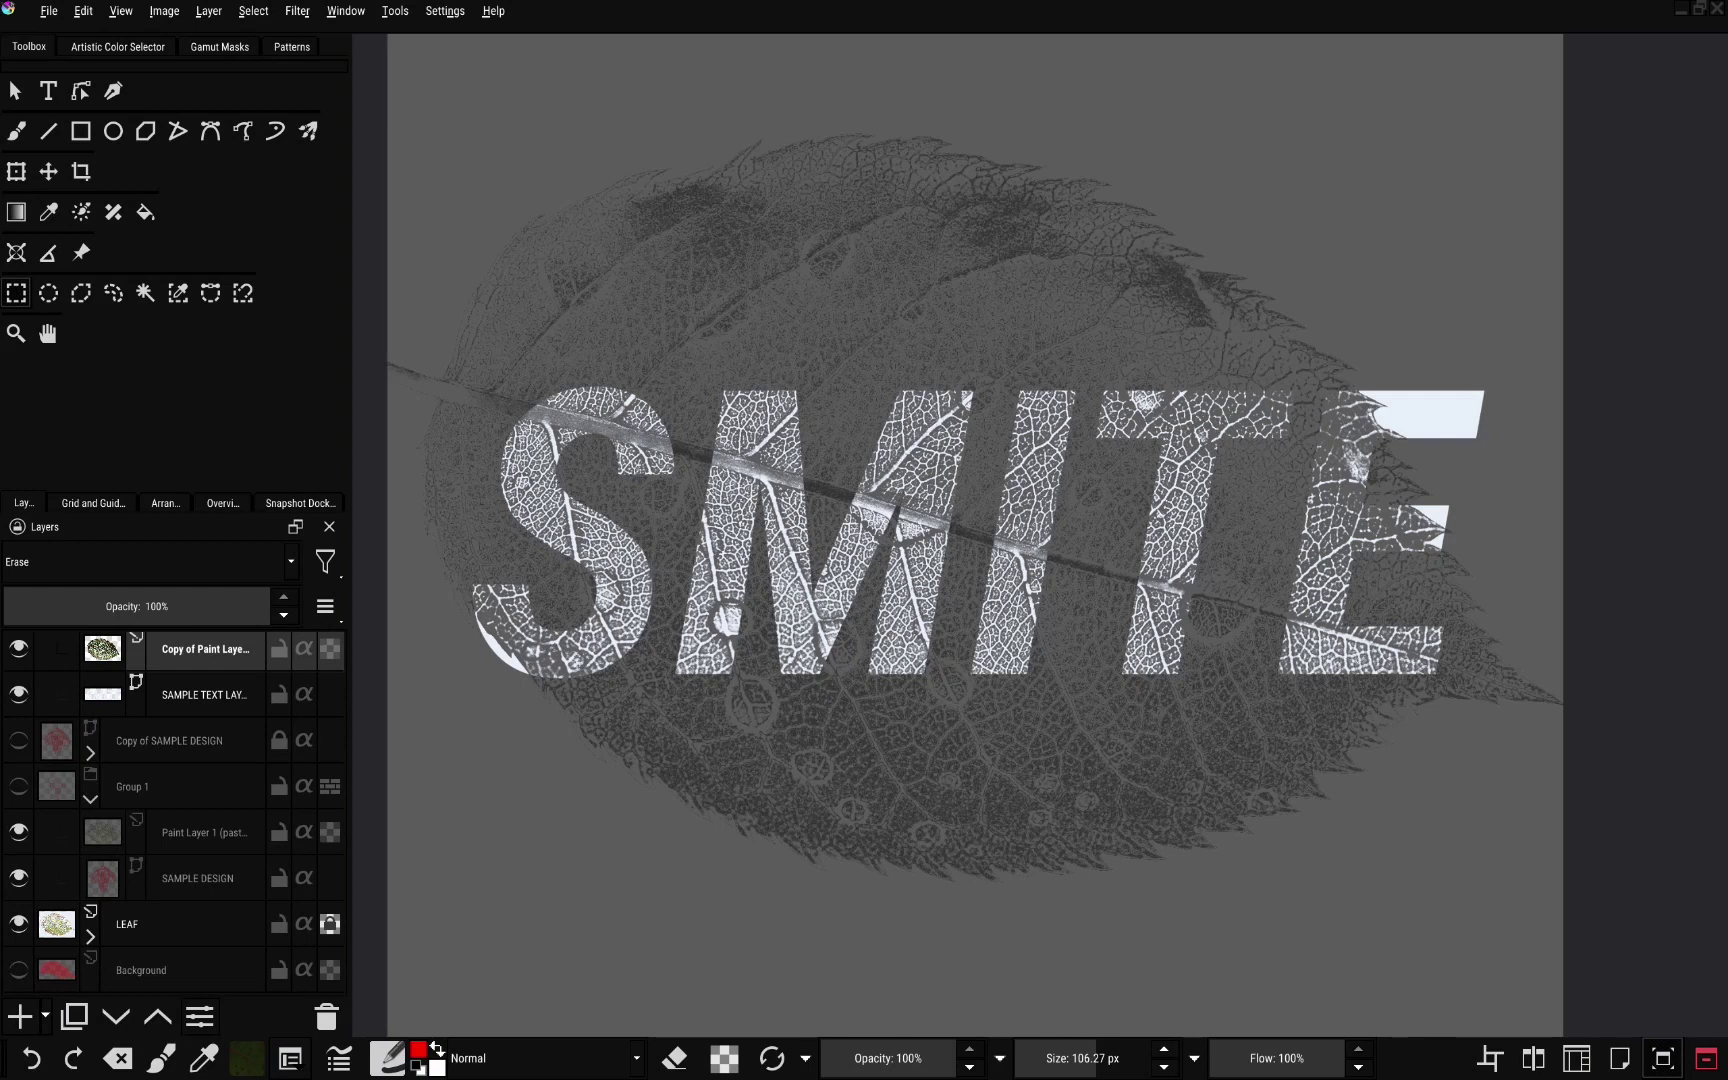
pyautogui.scroll(1, 175, 800)
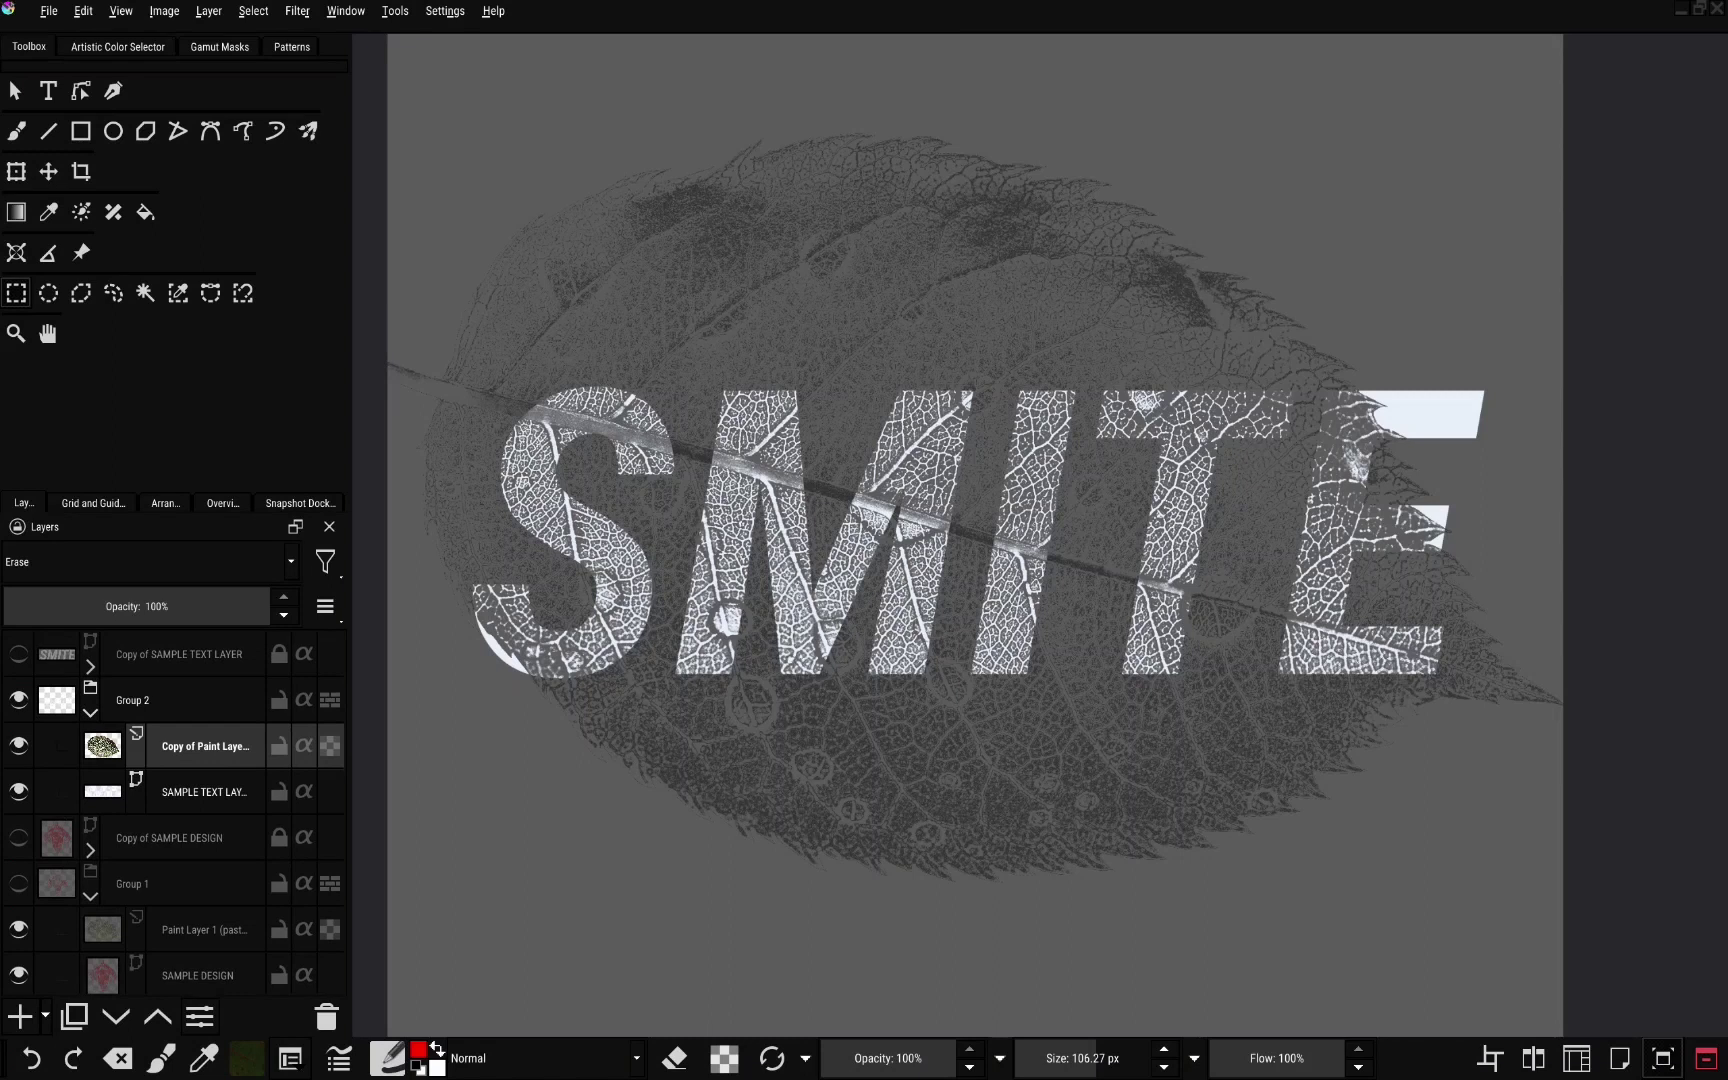
pyautogui.rightClick(196, 754)
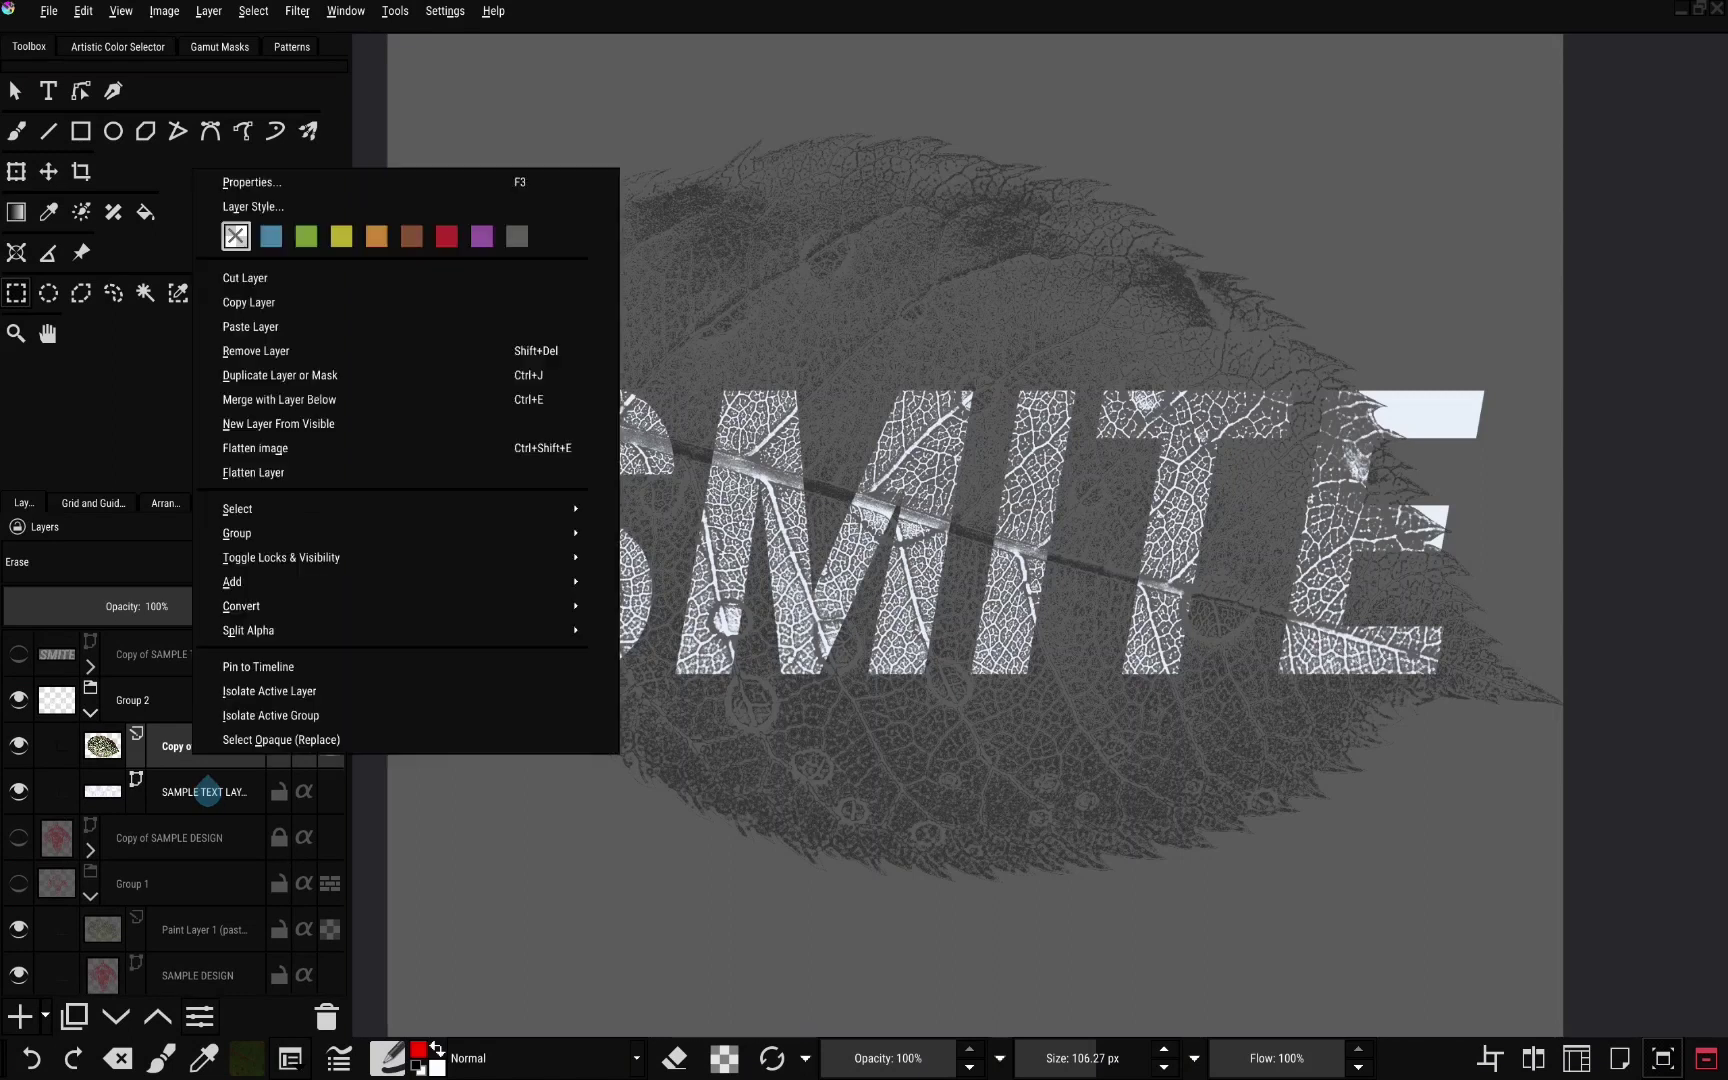
pyautogui.click(150, 562)
pyautogui.click(150, 562)
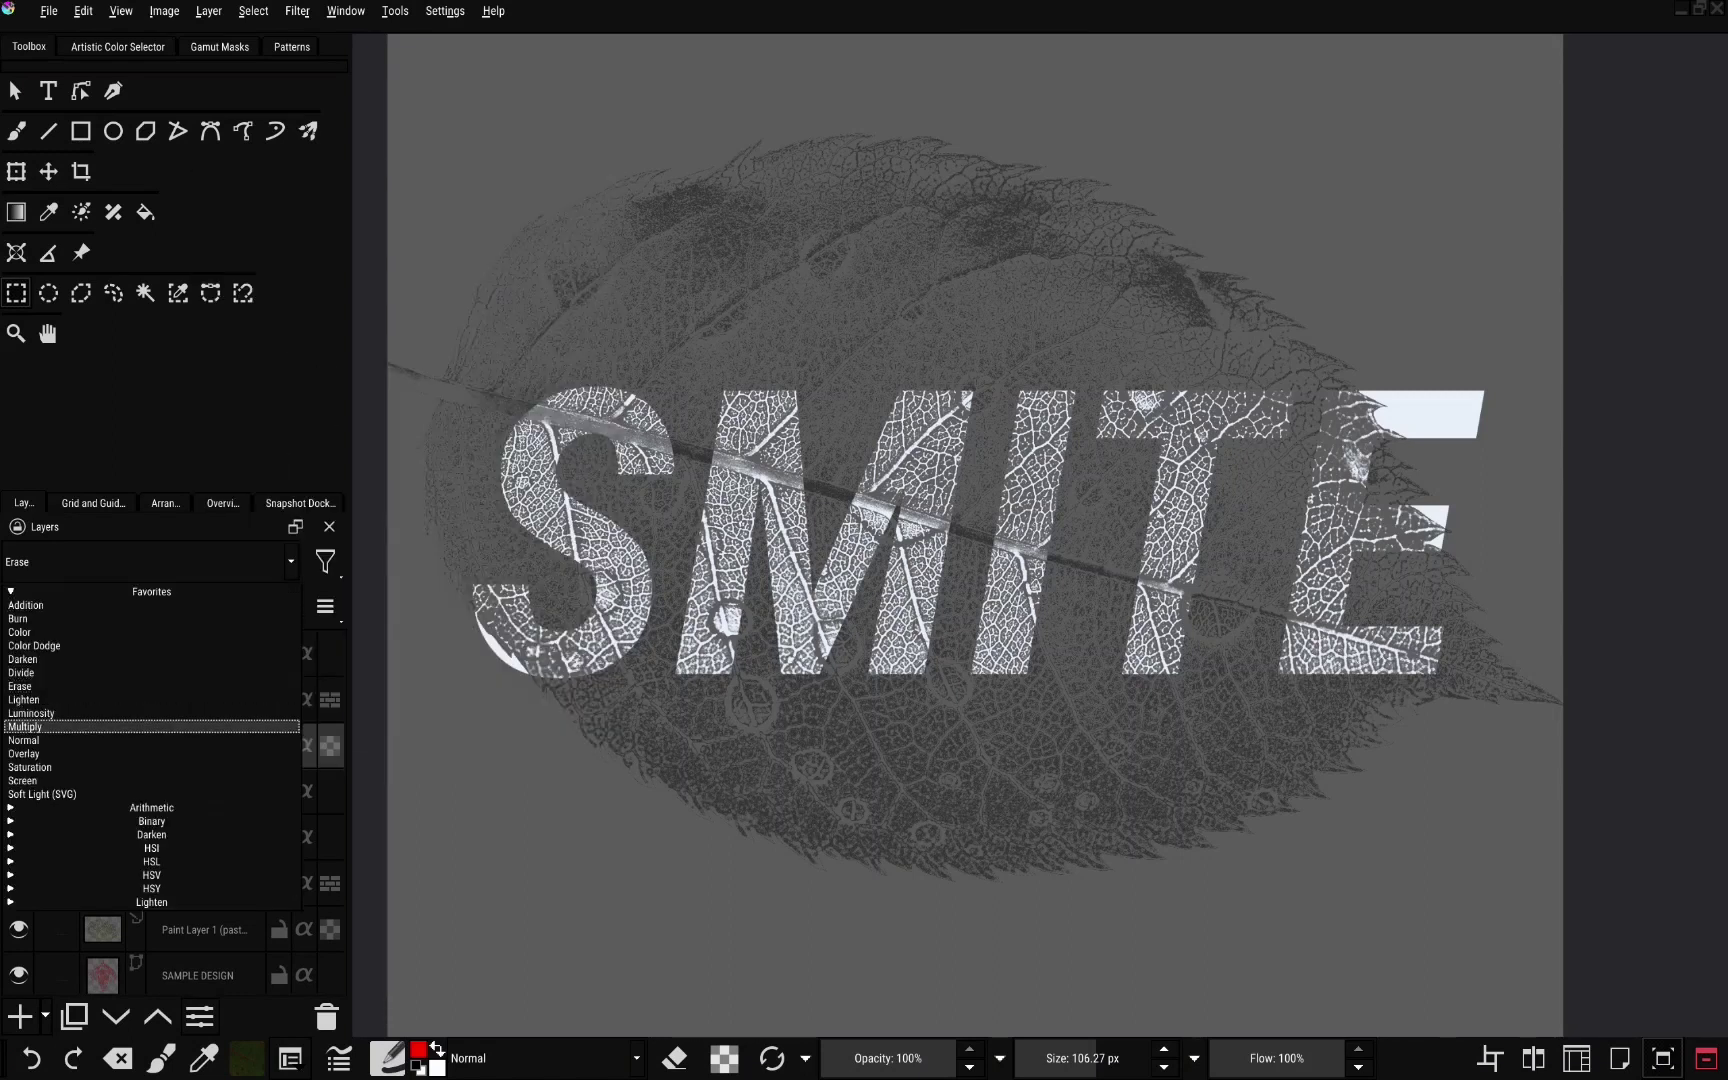
pyautogui.click(150, 740)
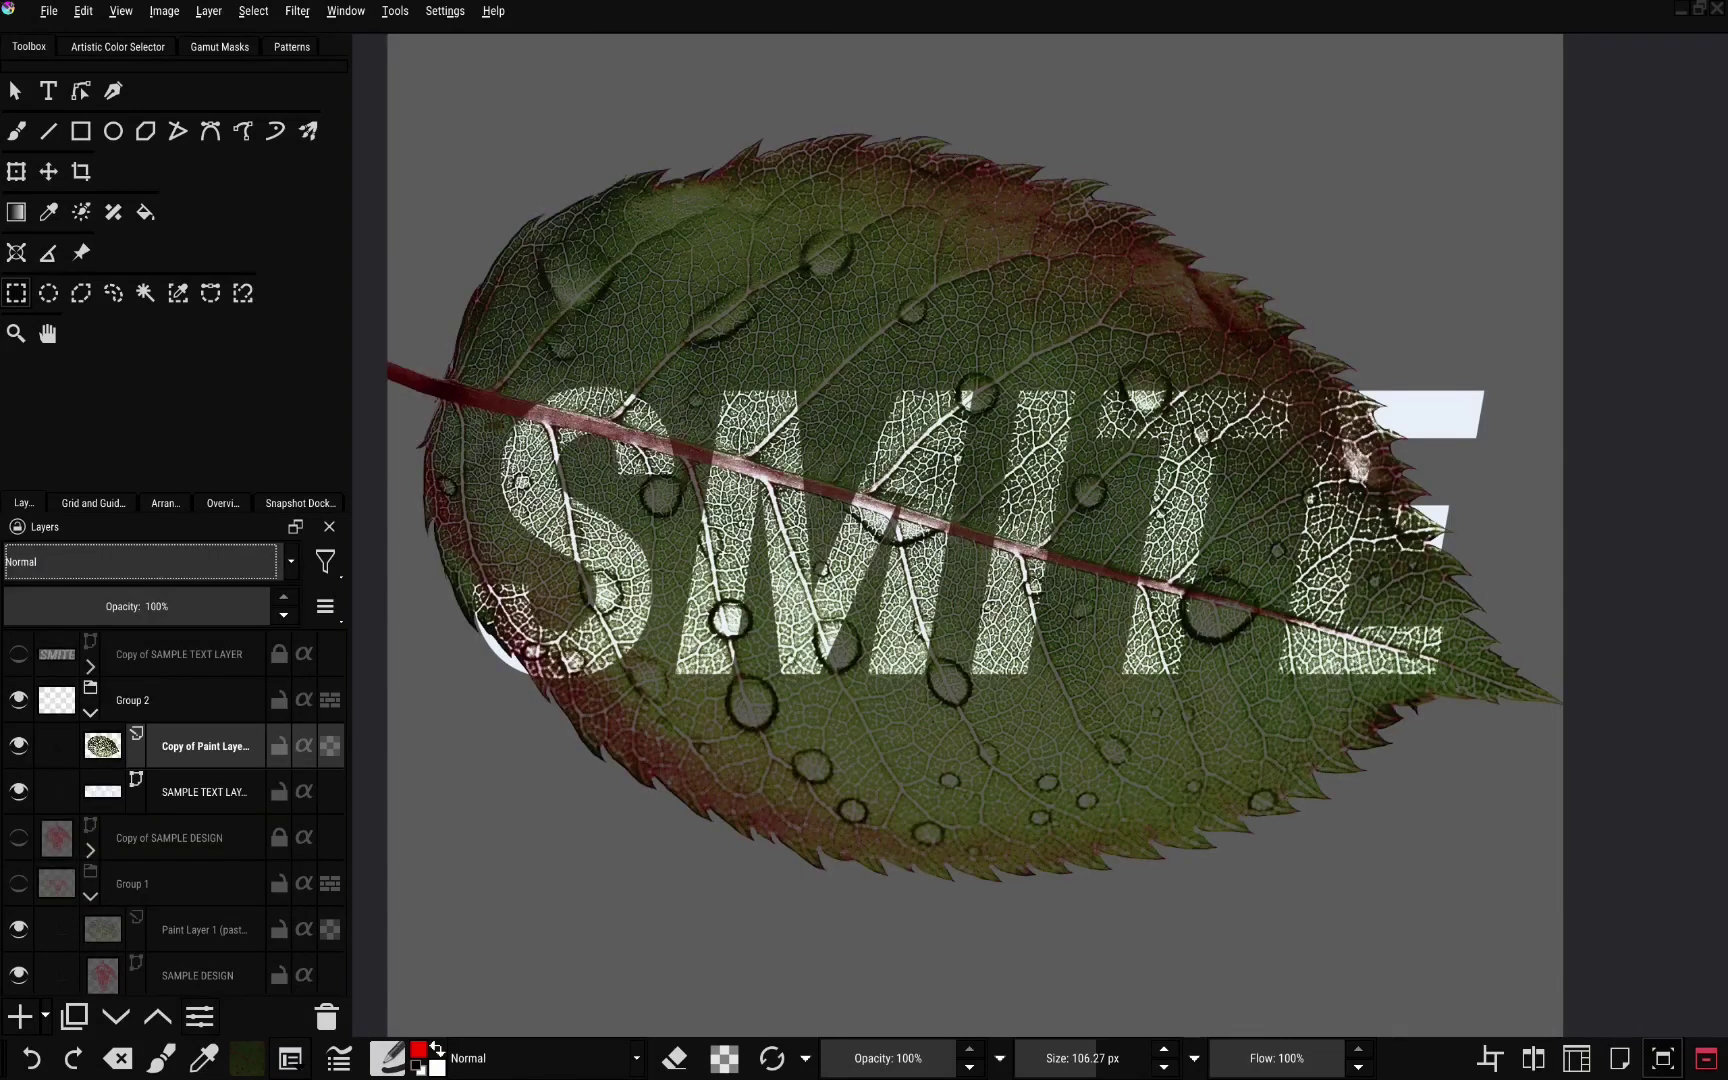
# Move SAMPLE TEXT LAYER above the leaf copy in Group 2 and convert it to a transparency mask
pyautogui.scroll(1, 975, 535)
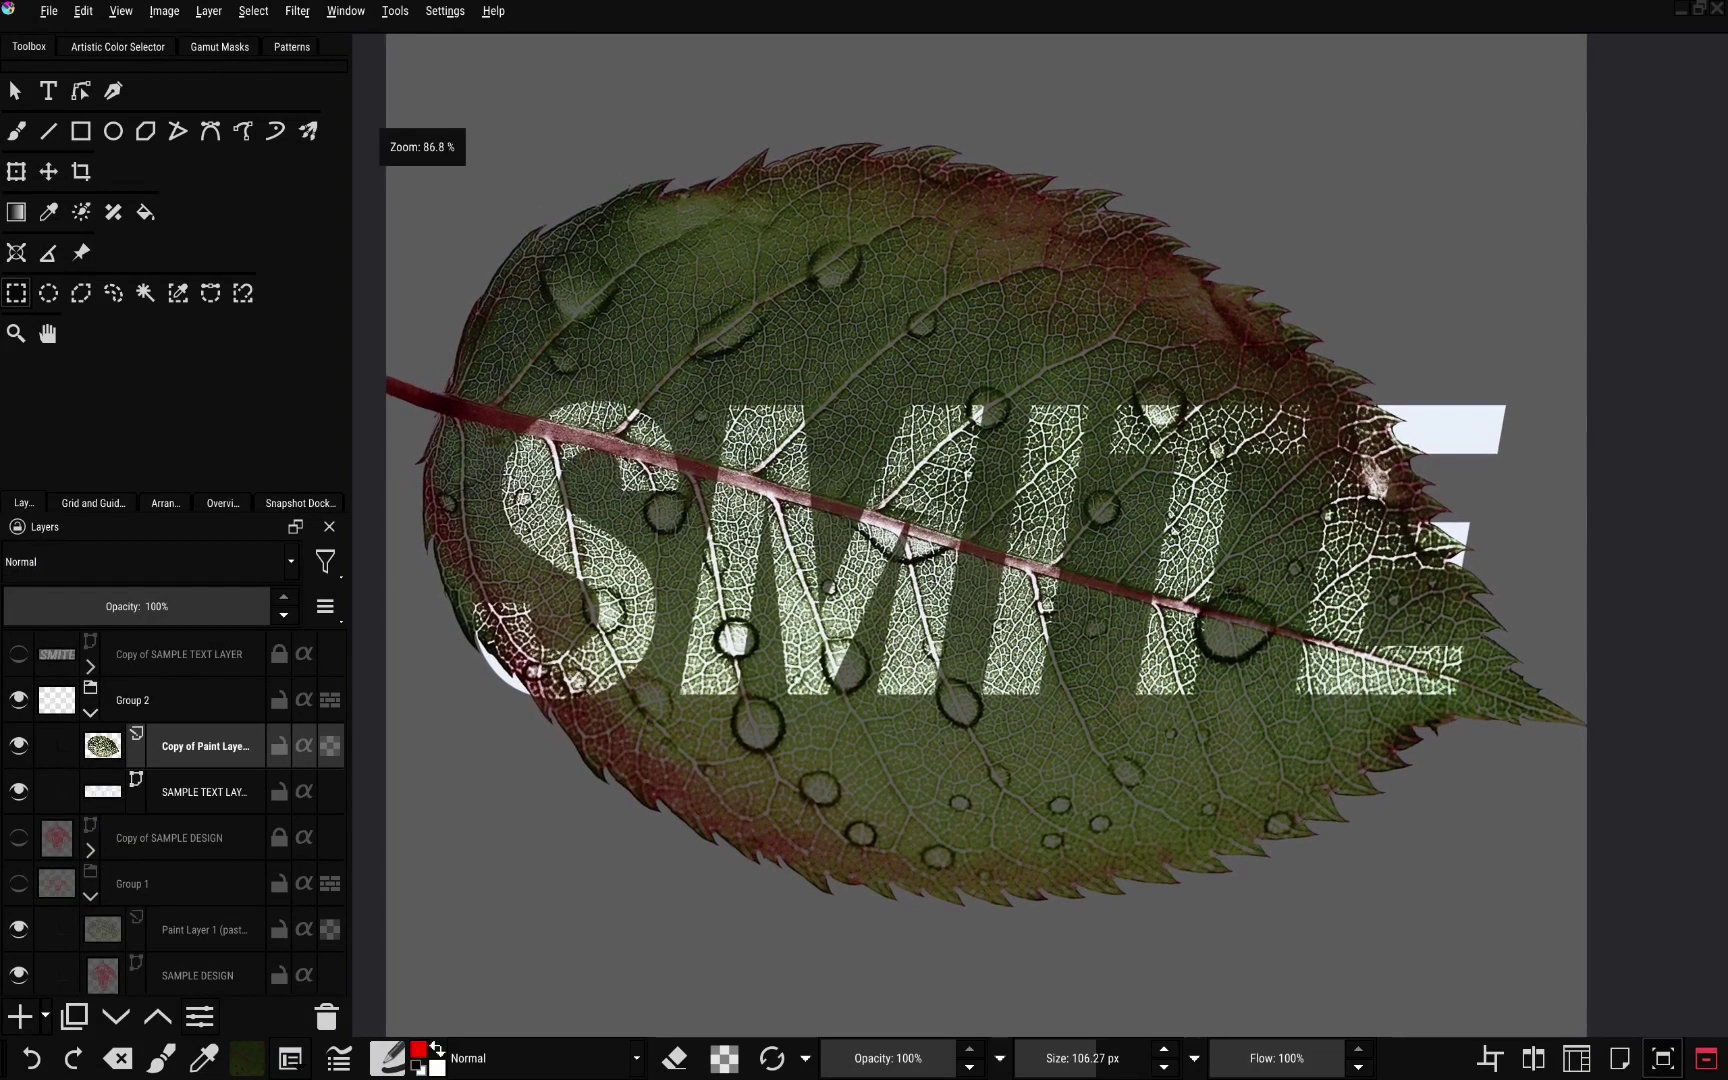
pyautogui.click(205, 792)
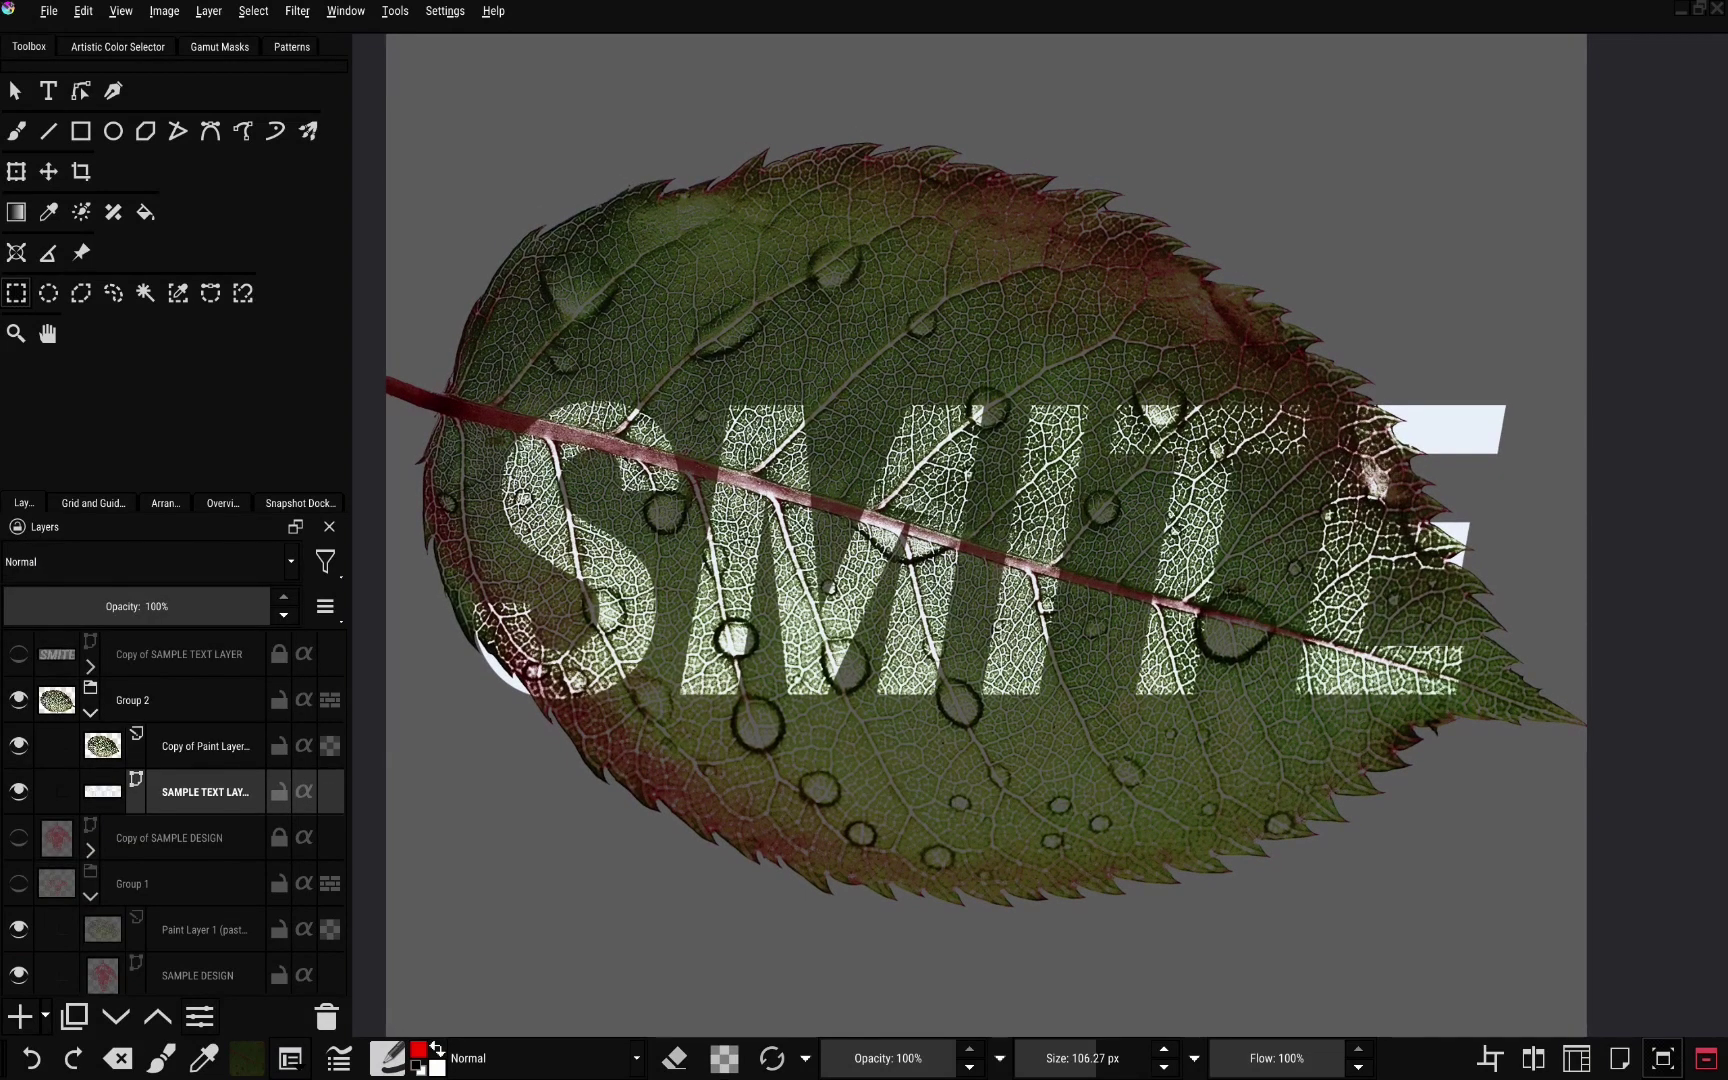
pyautogui.moveTo(205, 792)
pyautogui.mouseDown()
pyautogui.moveTo(115, 720)
pyautogui.moveTo(130, 728)
pyautogui.mouseUp()
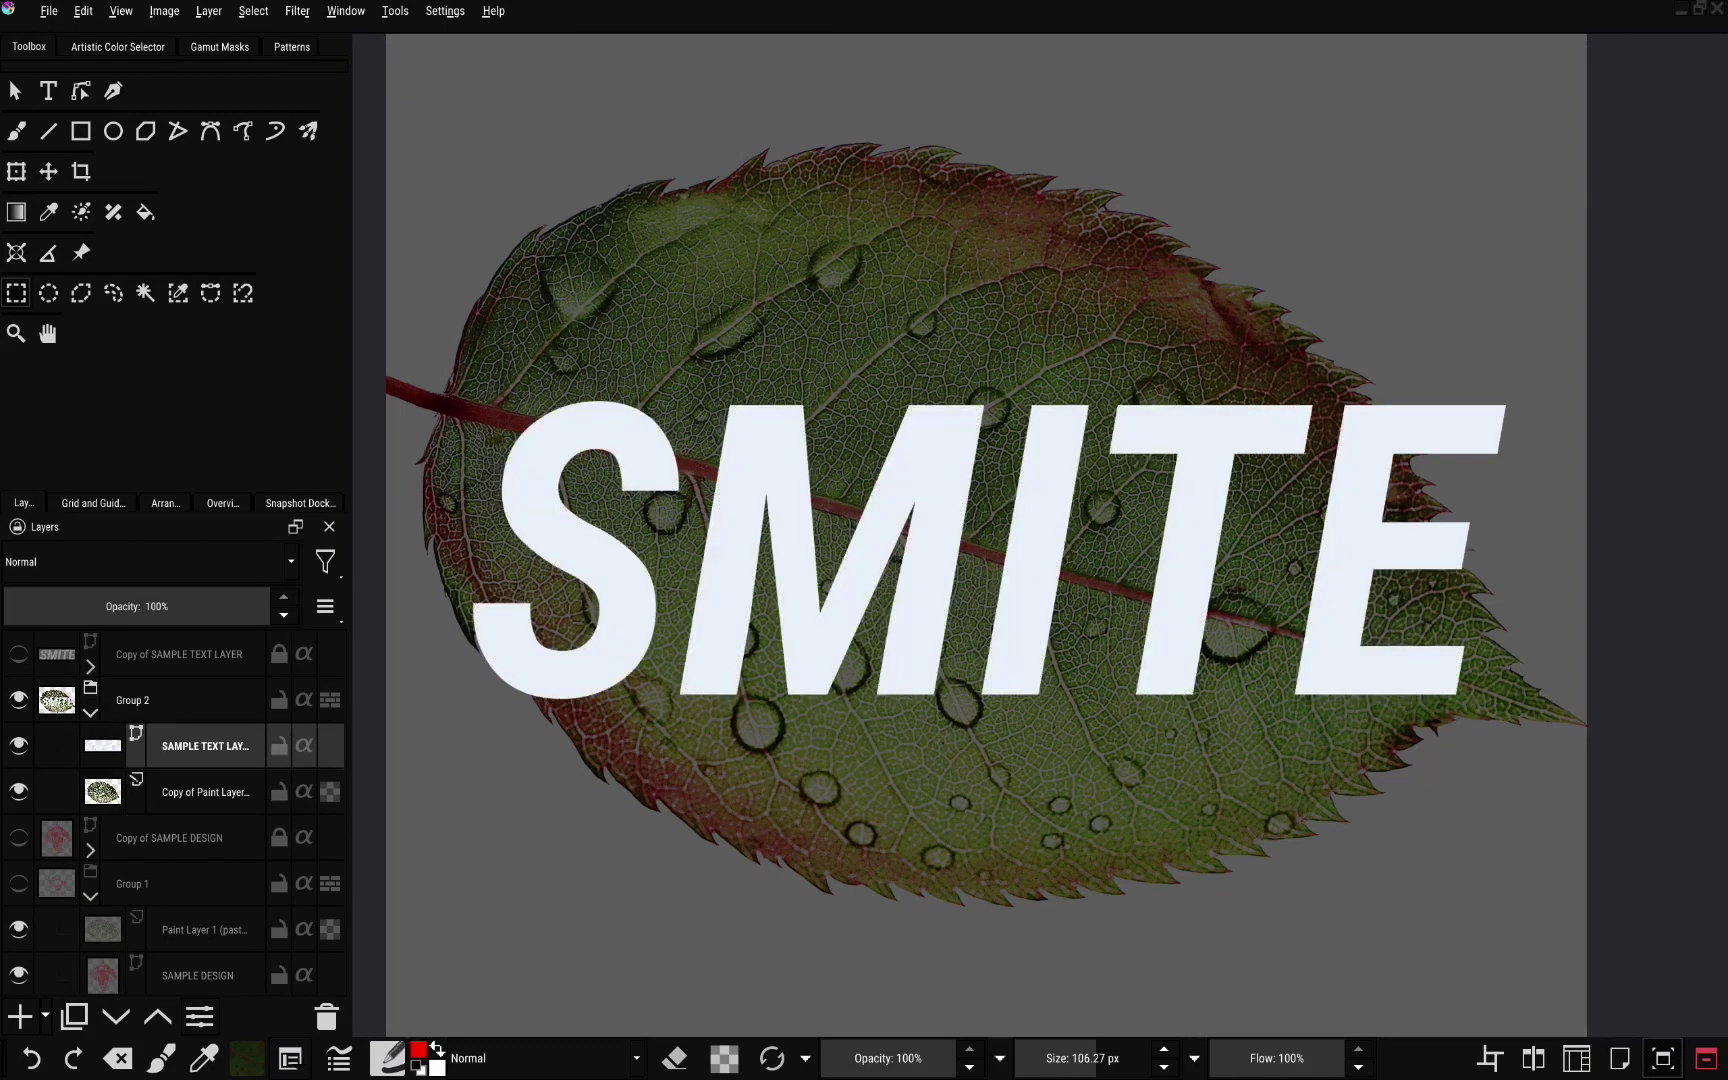
pyautogui.rightClick(196, 745)
pyautogui.moveTo(240, 598)
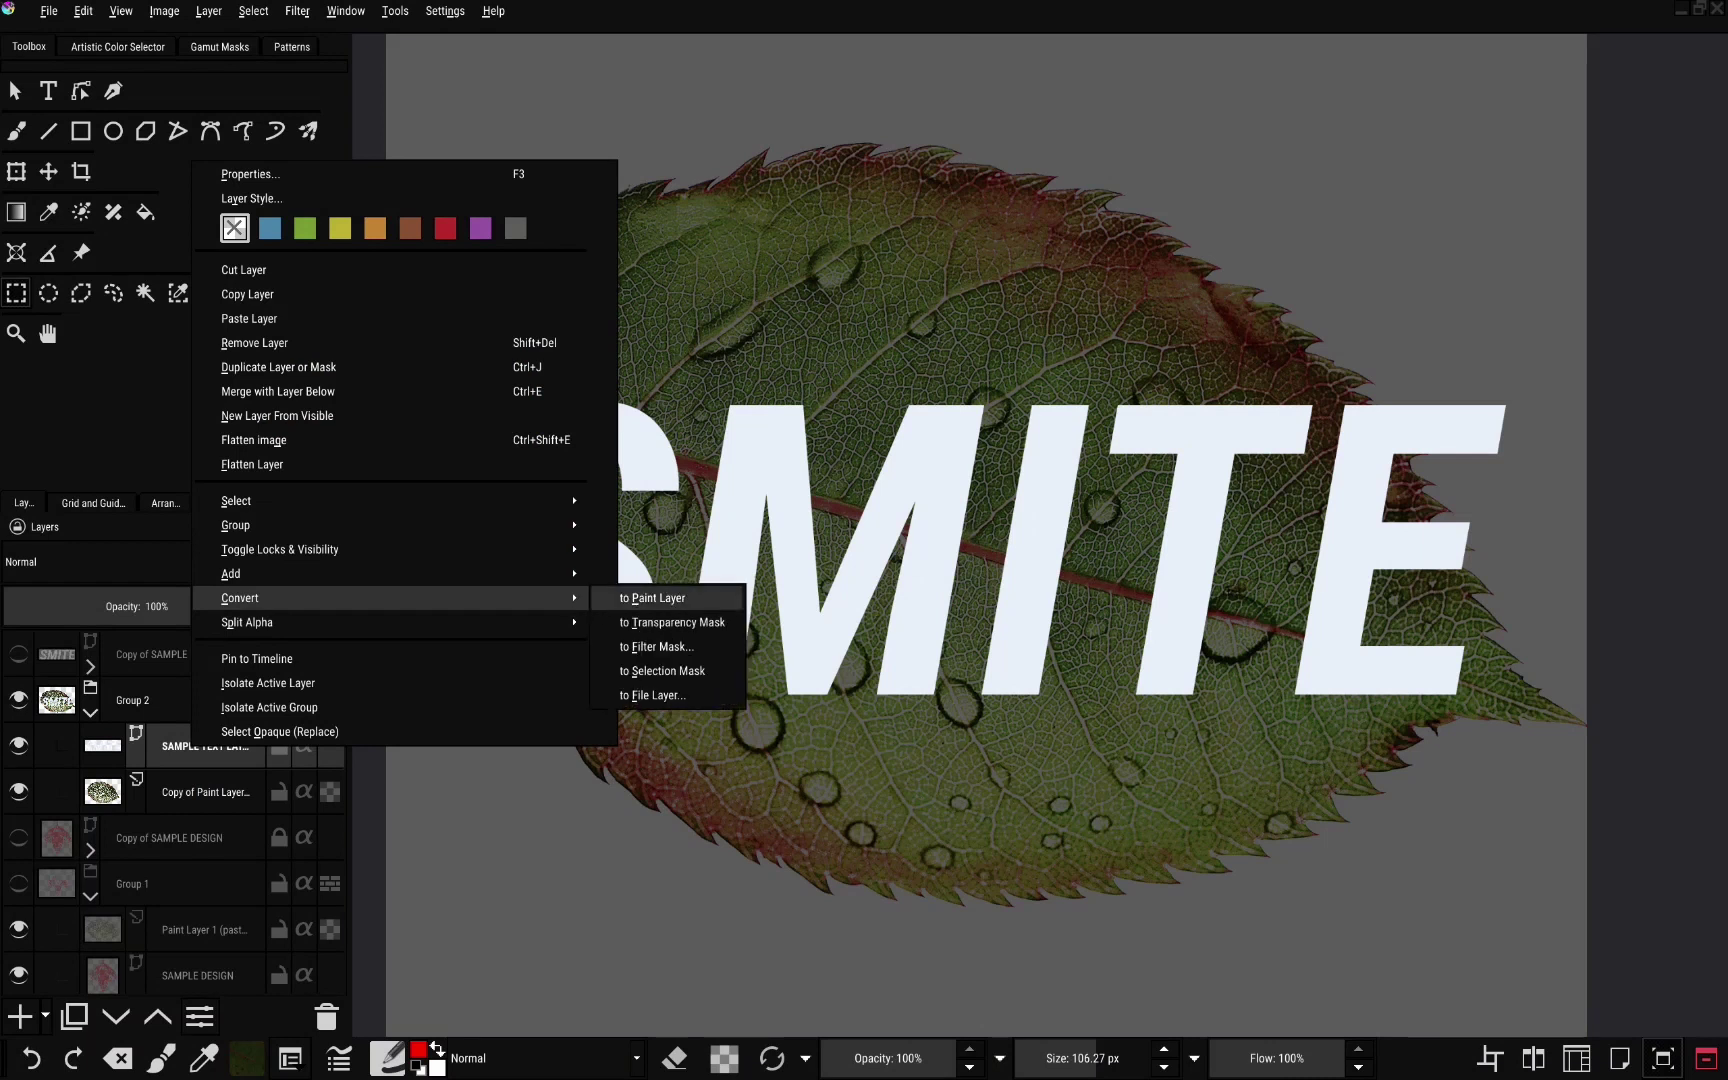
pyautogui.click(672, 622)
pyautogui.scroll(4, 1109, 587)
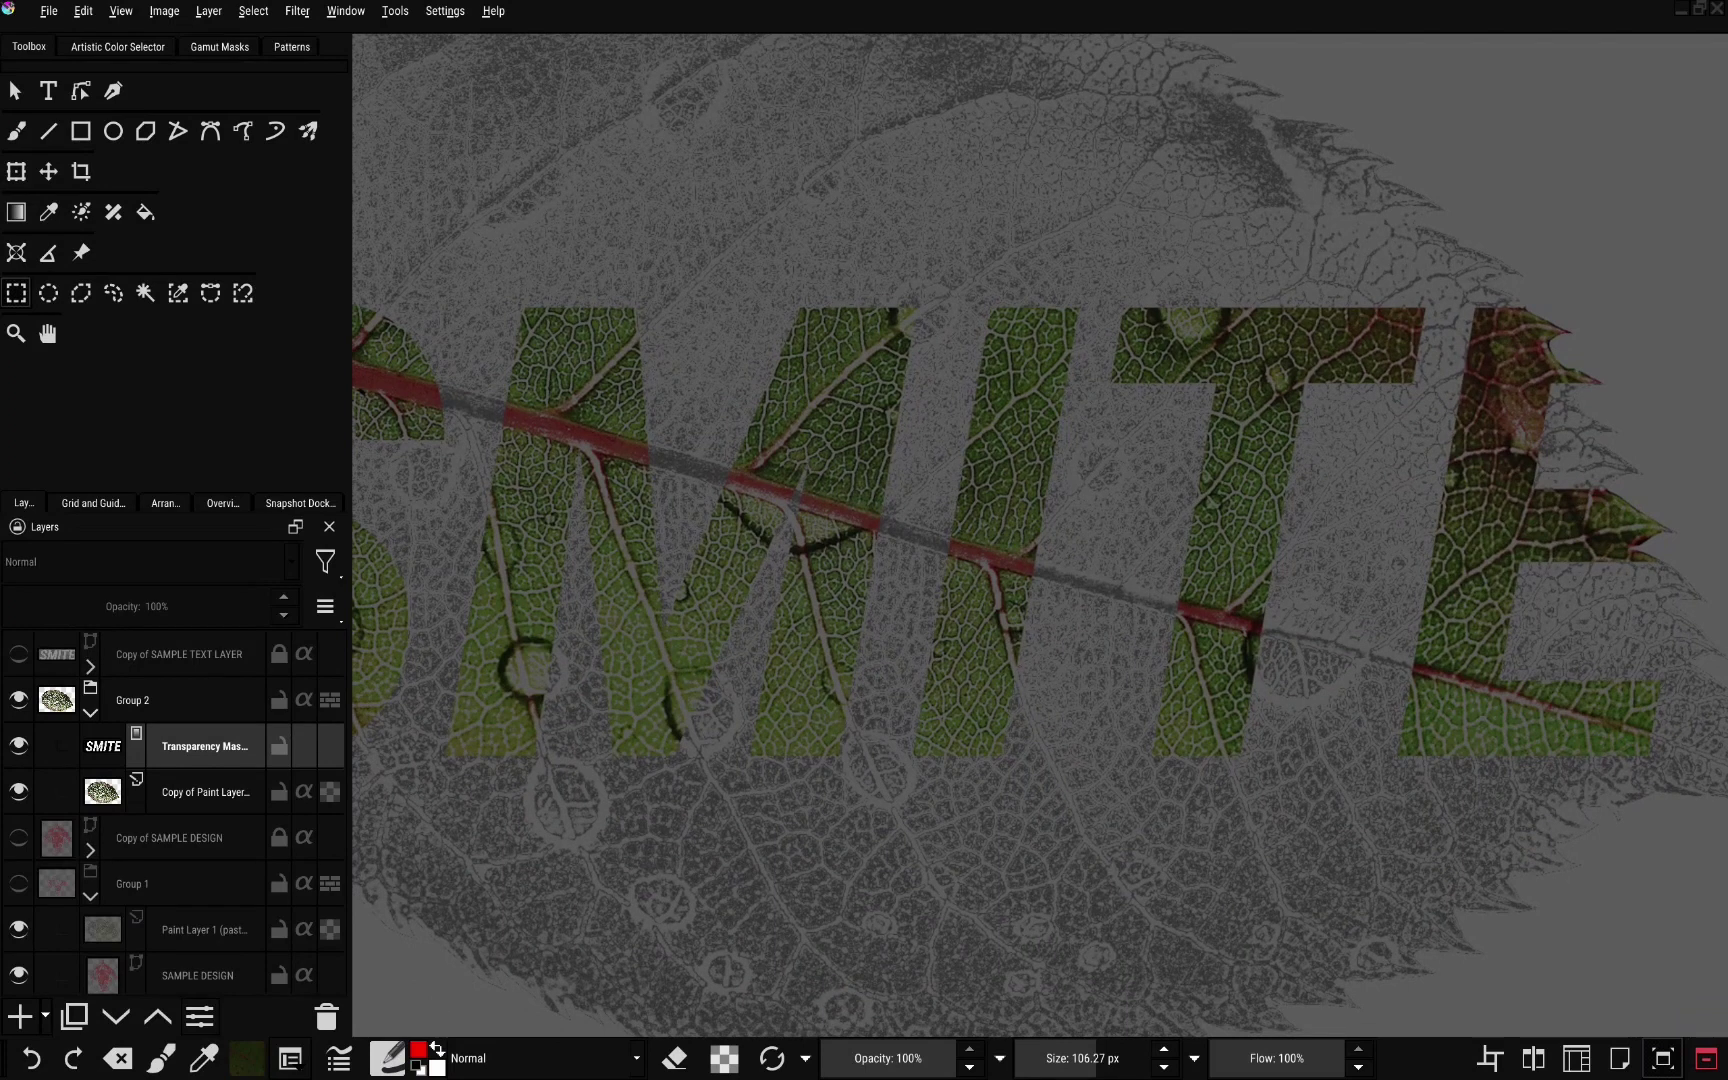
# Select the leaf copy beneath the transparency mask and hide the LEAF layer
pyautogui.click(304, 792)
pyautogui.click(206, 792)
pyautogui.click(304, 792)
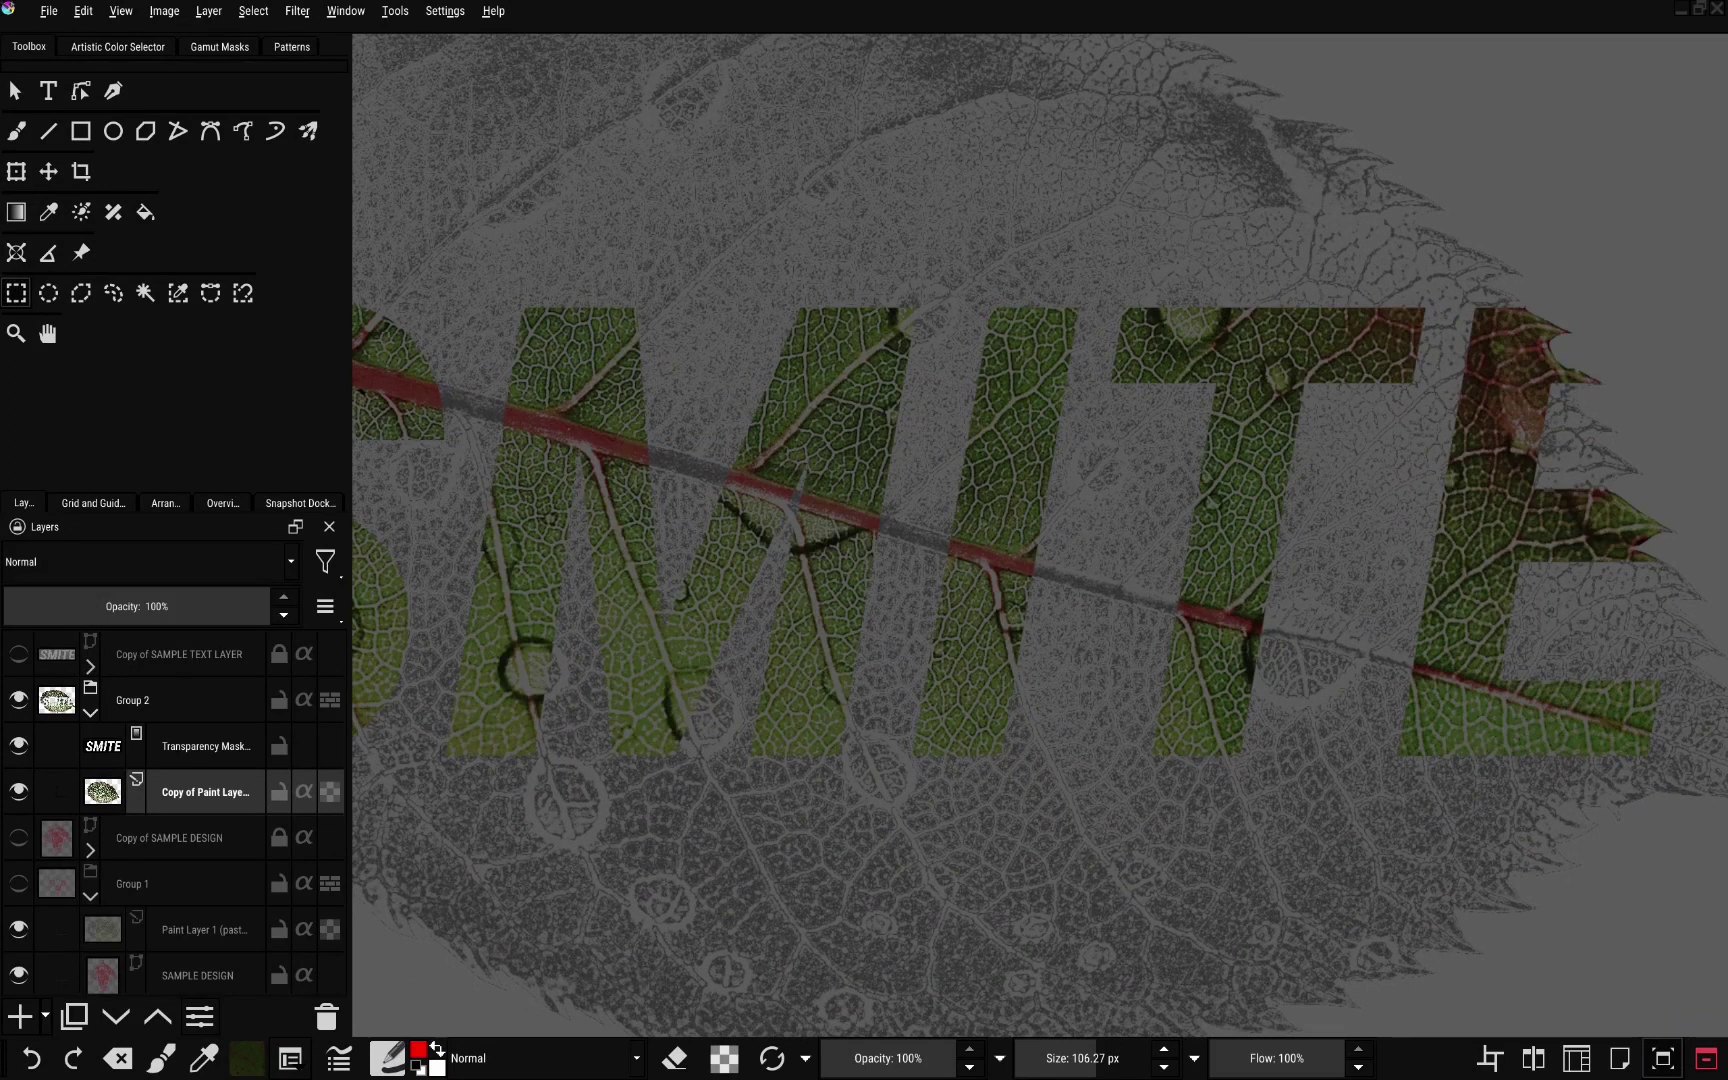
pyautogui.scroll(-3, 904, 285)
pyautogui.scroll(-2, 175, 810)
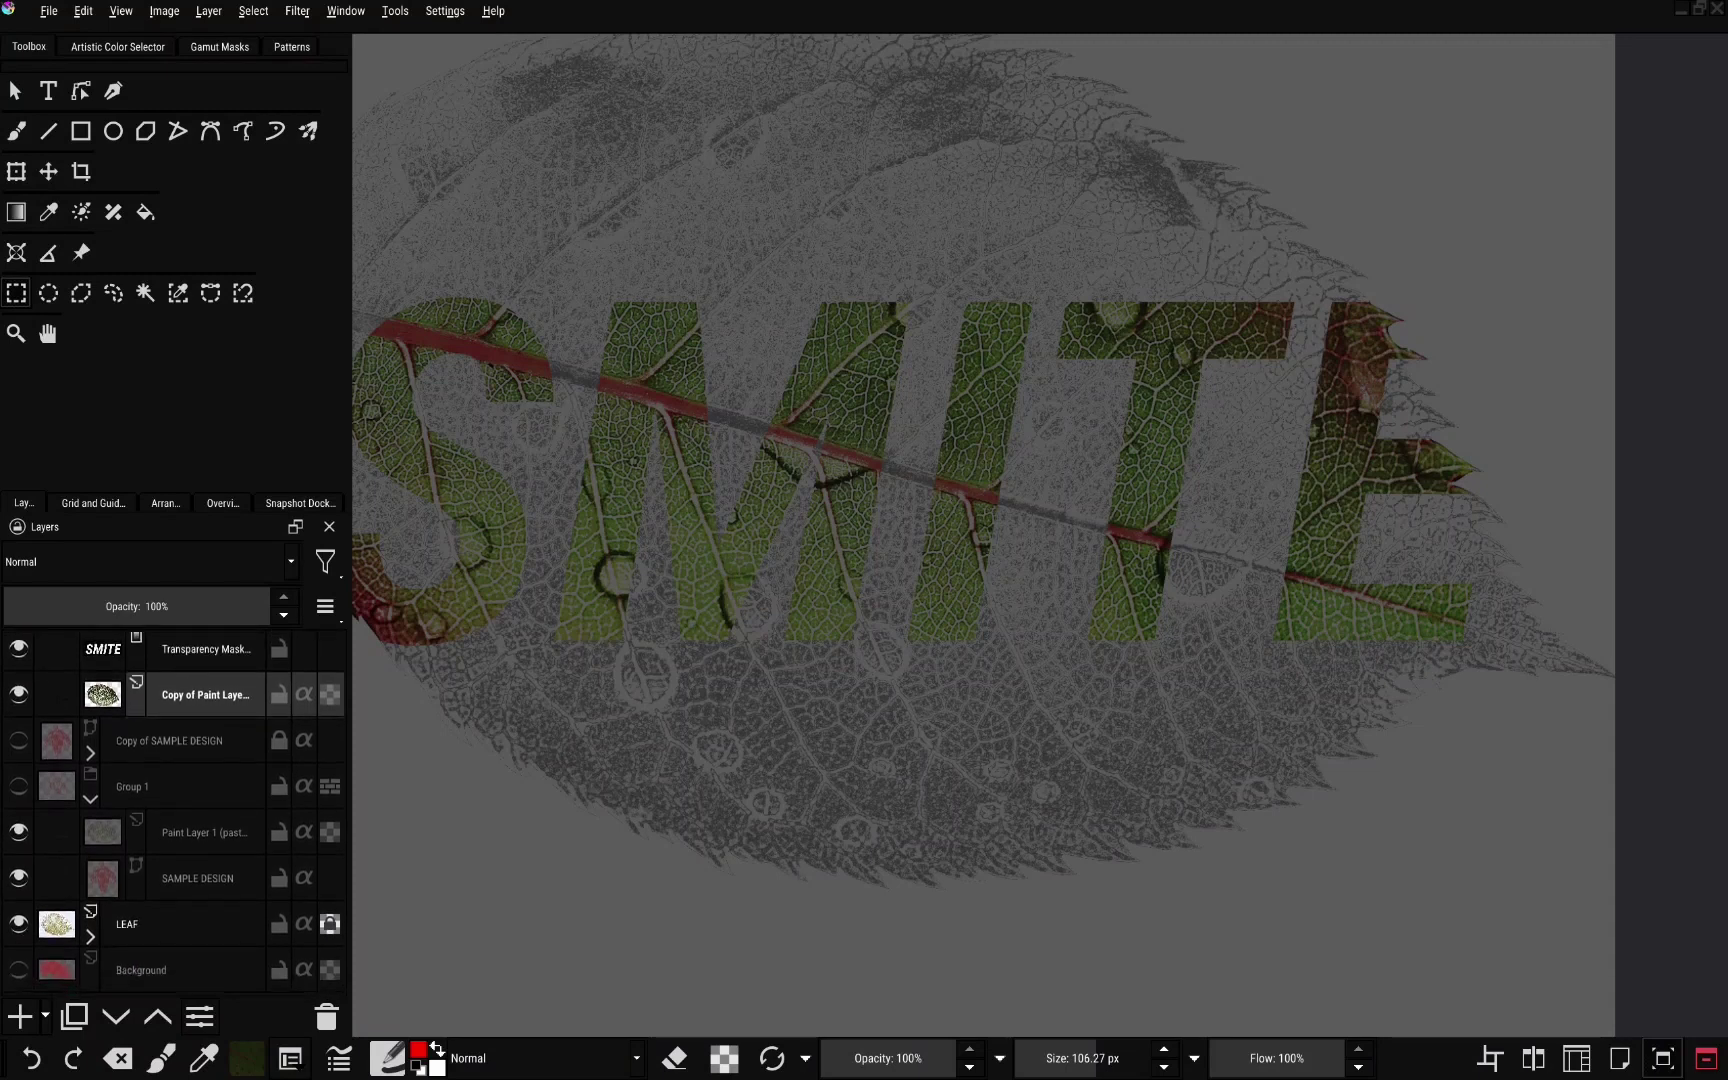
pyautogui.click(18, 924)
# Examine the edges and vein detail of the leaf-filled SMITE lettering, both close up and as a whole
pyautogui.scroll(-1, 990, 500)
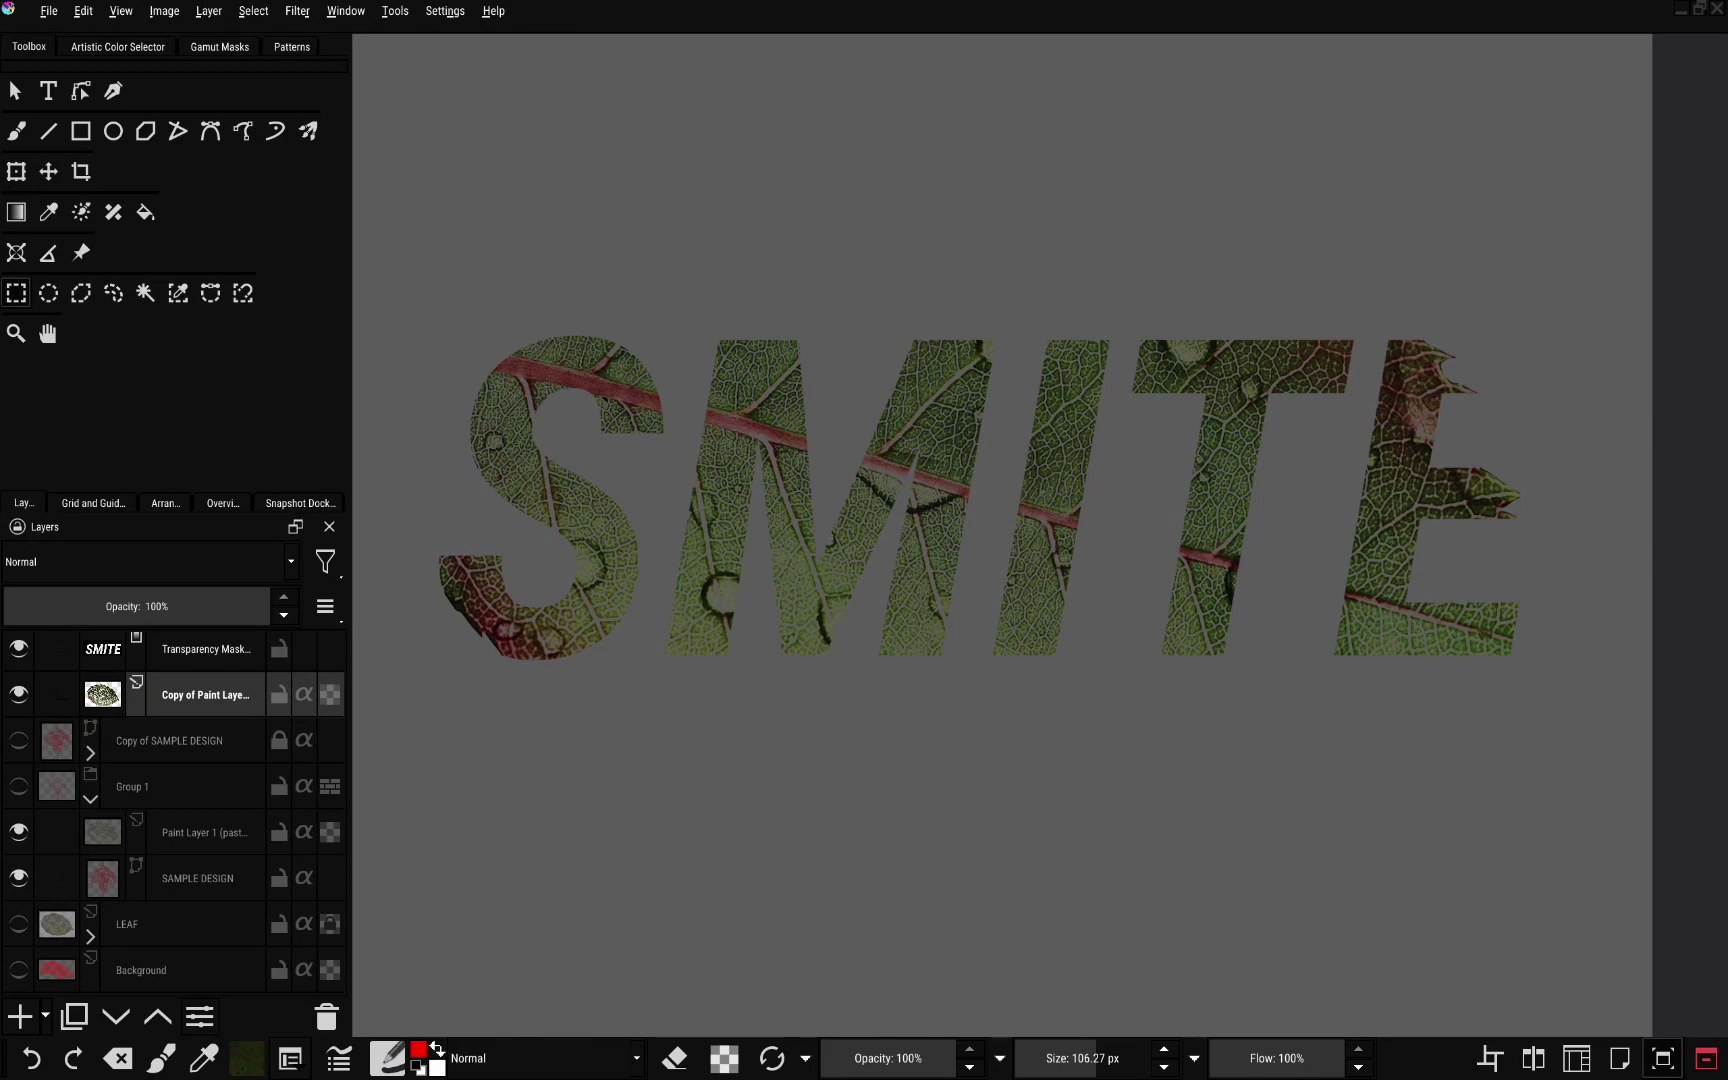
pyautogui.scroll(7, 1357, 386)
pyautogui.scroll(-8, 1413, 298)
pyautogui.scroll(6, 661, 345)
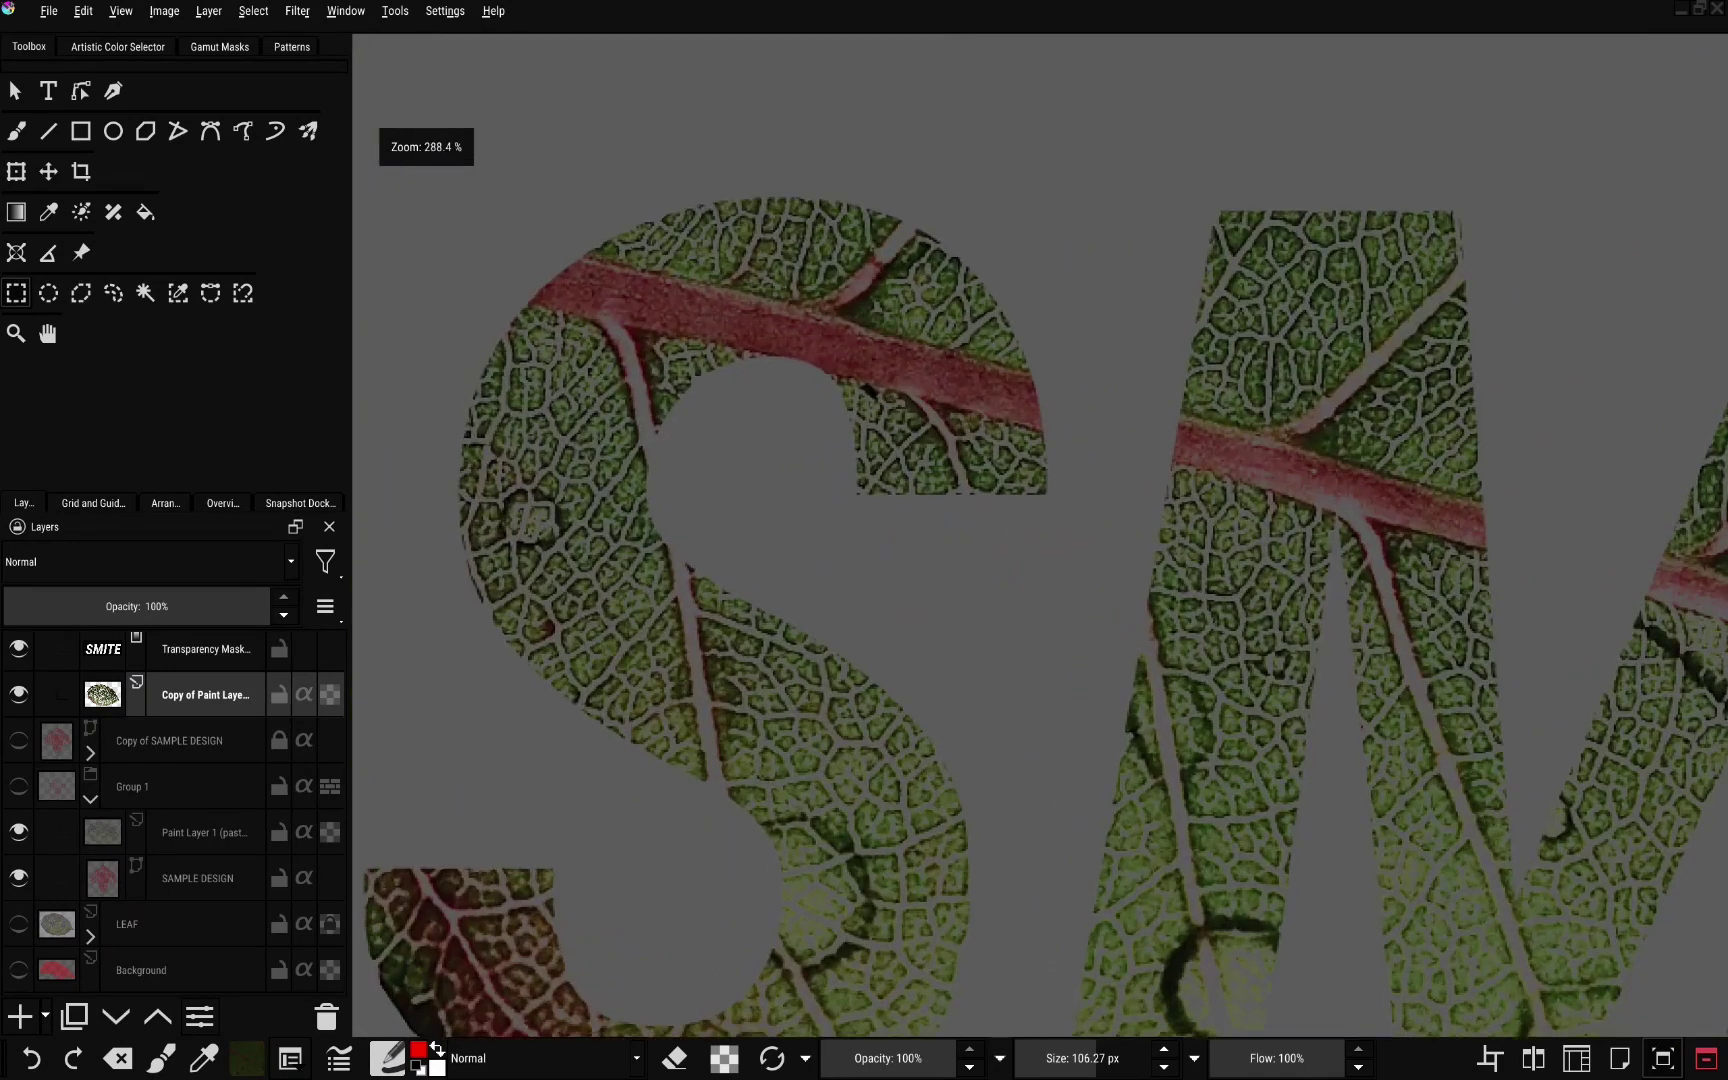
pyautogui.scroll(-5, 661, 345)
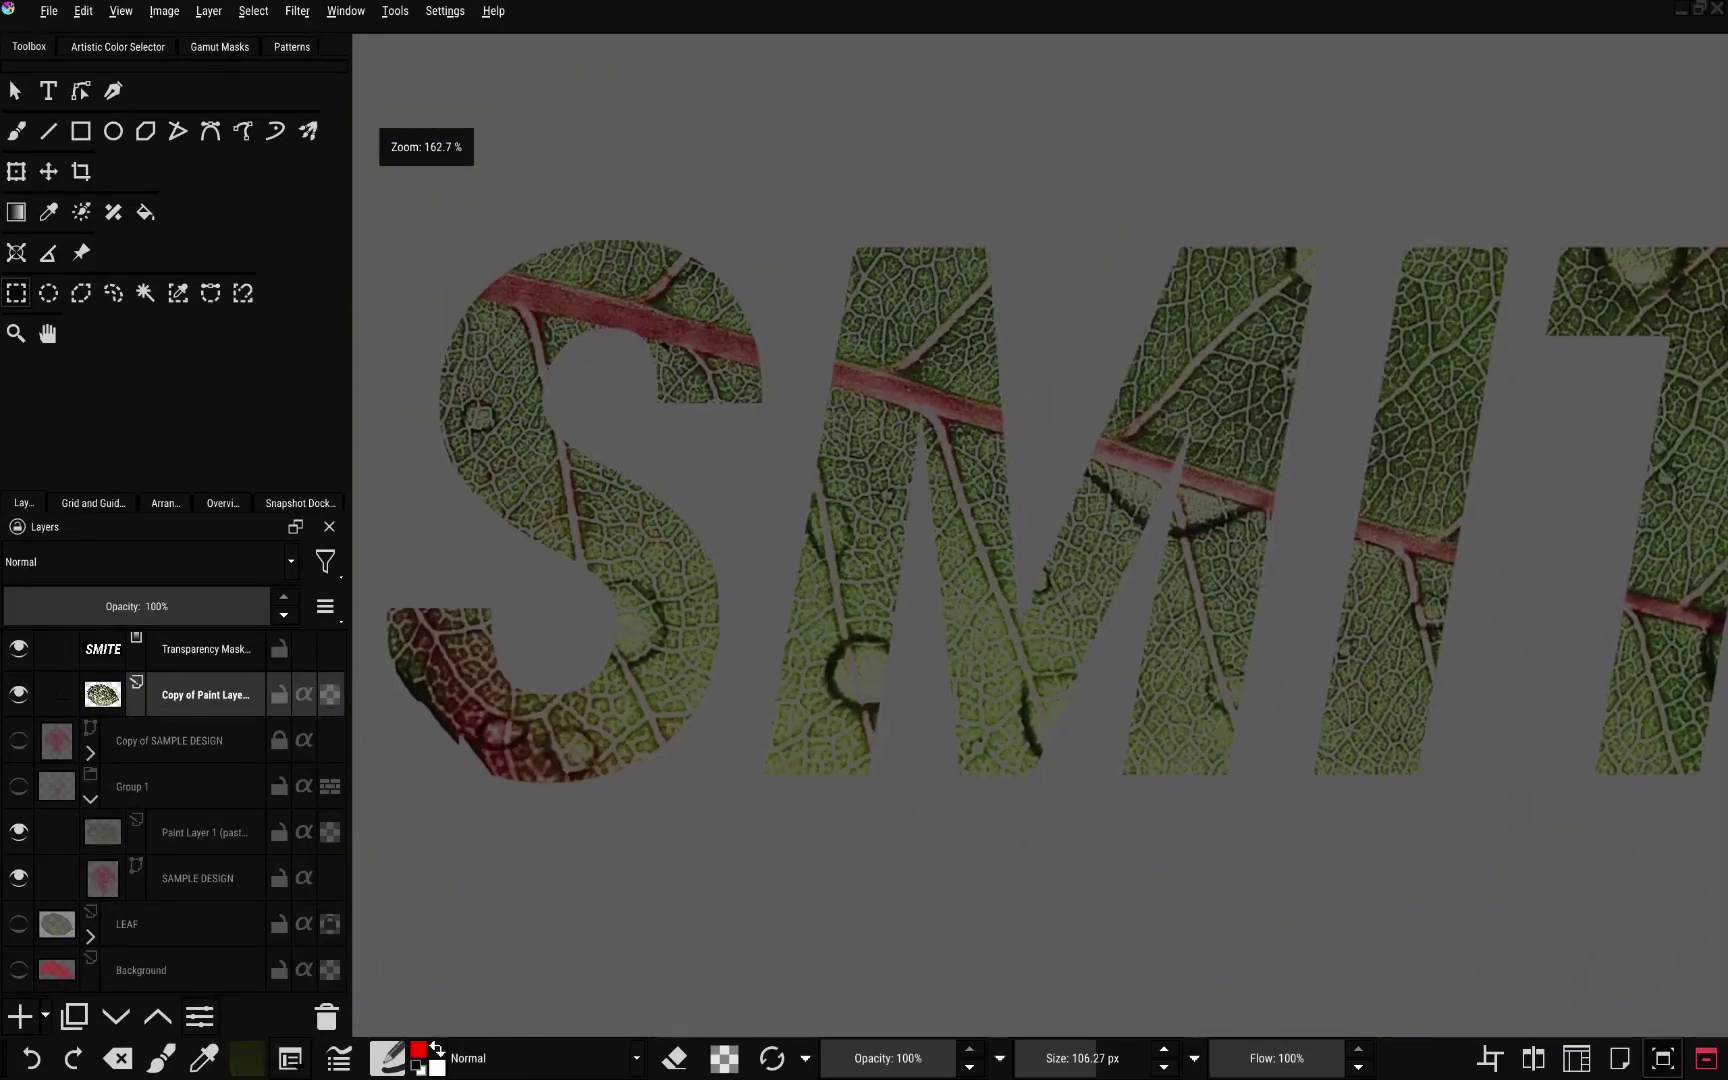
pyautogui.scroll(-1, 661, 345)
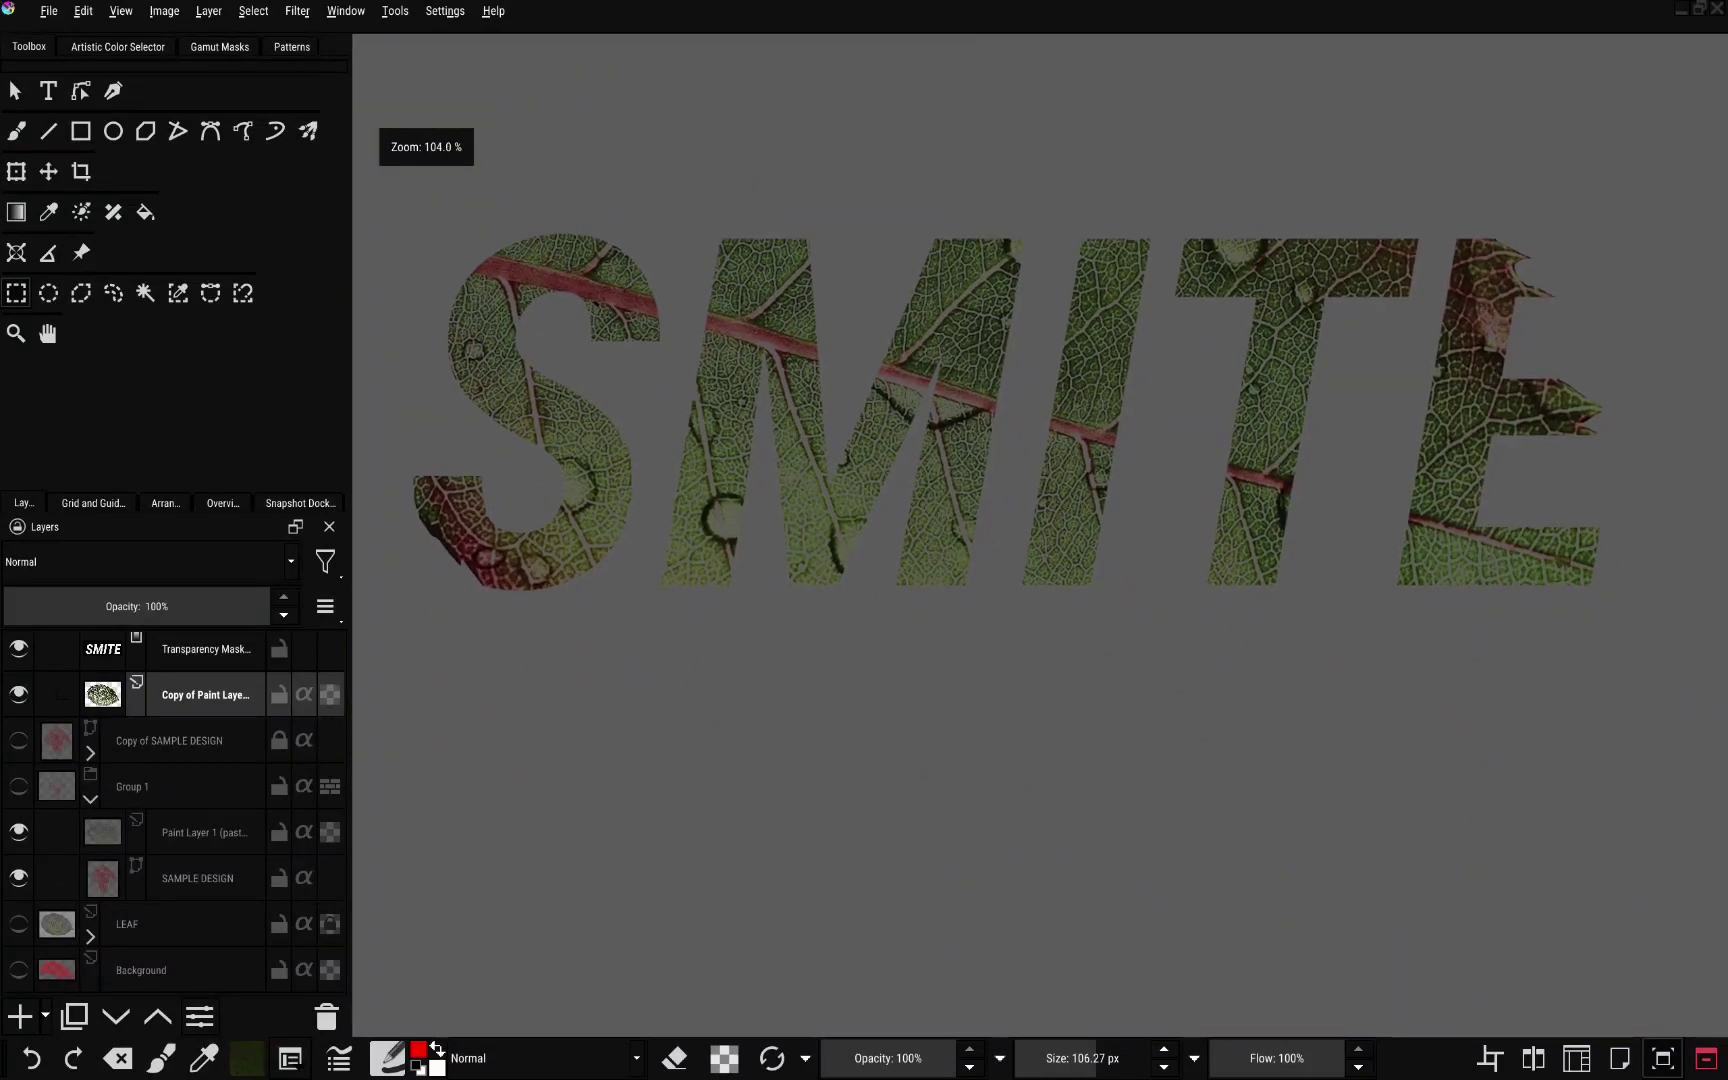
pyautogui.scroll(-2, 661, 345)
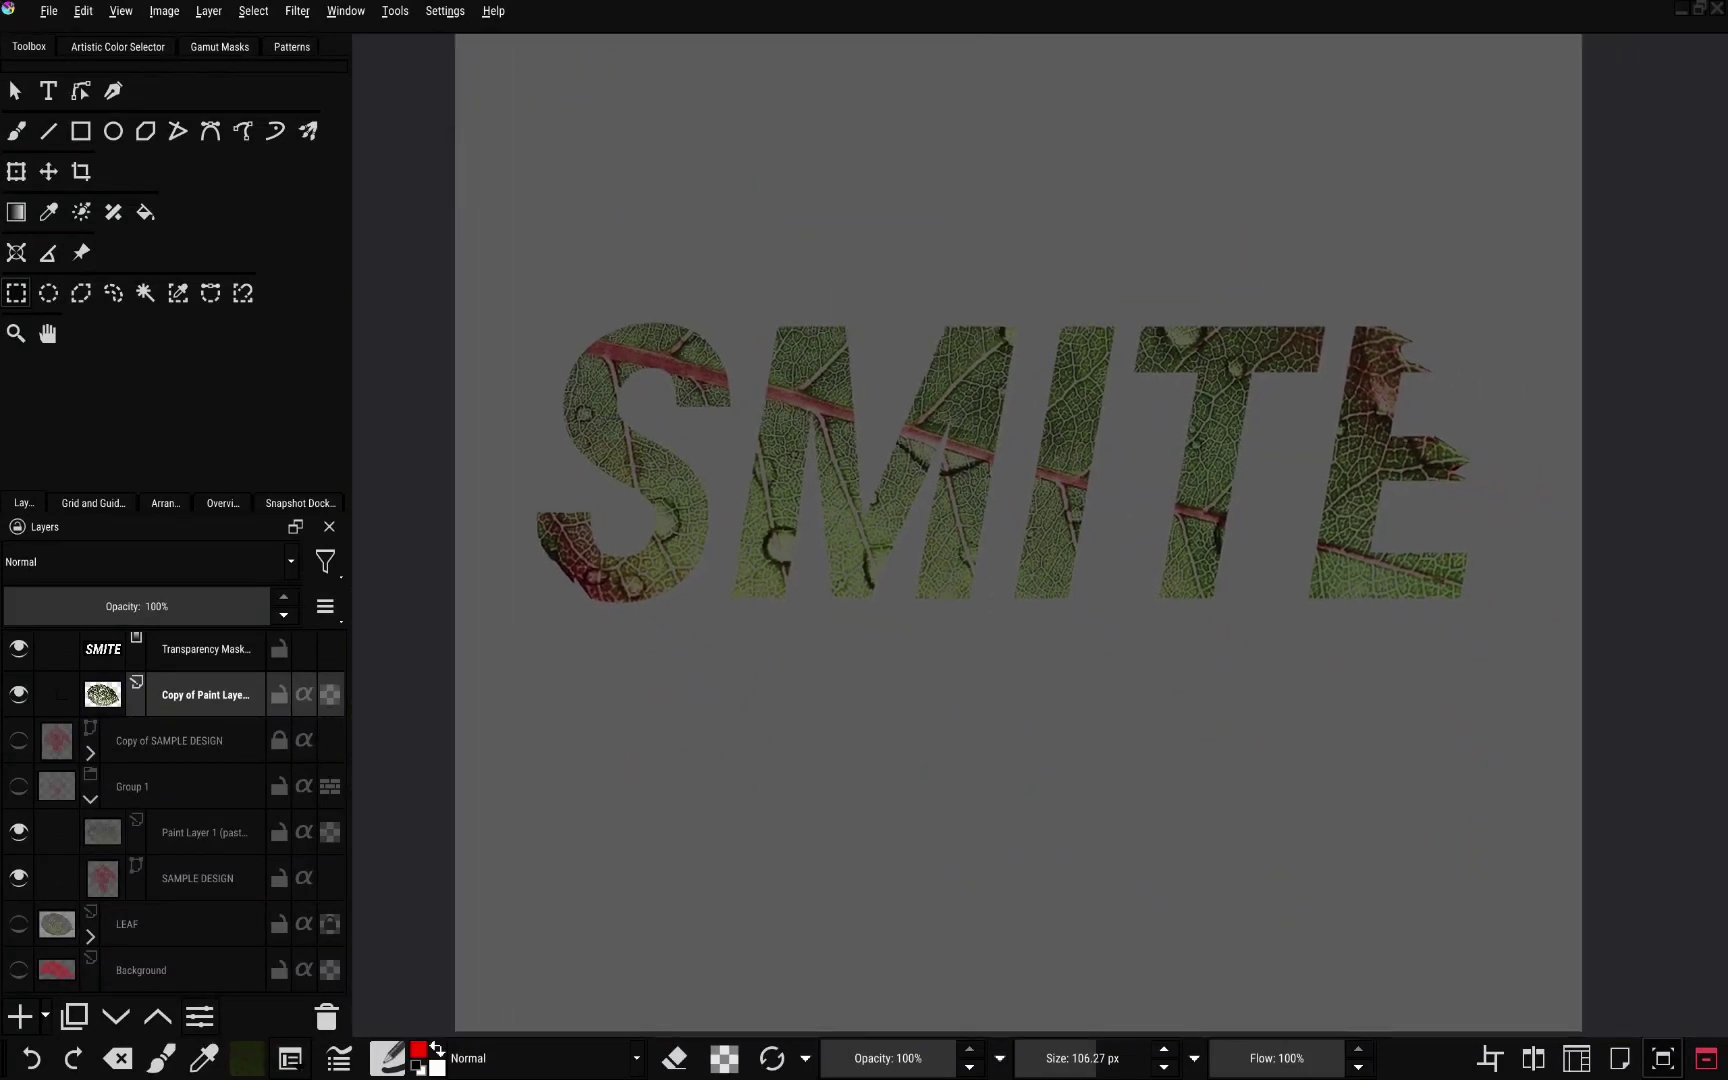
# Hide Group 2 with the leaf-filled lettering and show Group 1 with the sample design
pyautogui.scroll(2, 176, 812)
pyautogui.click(18, 691)
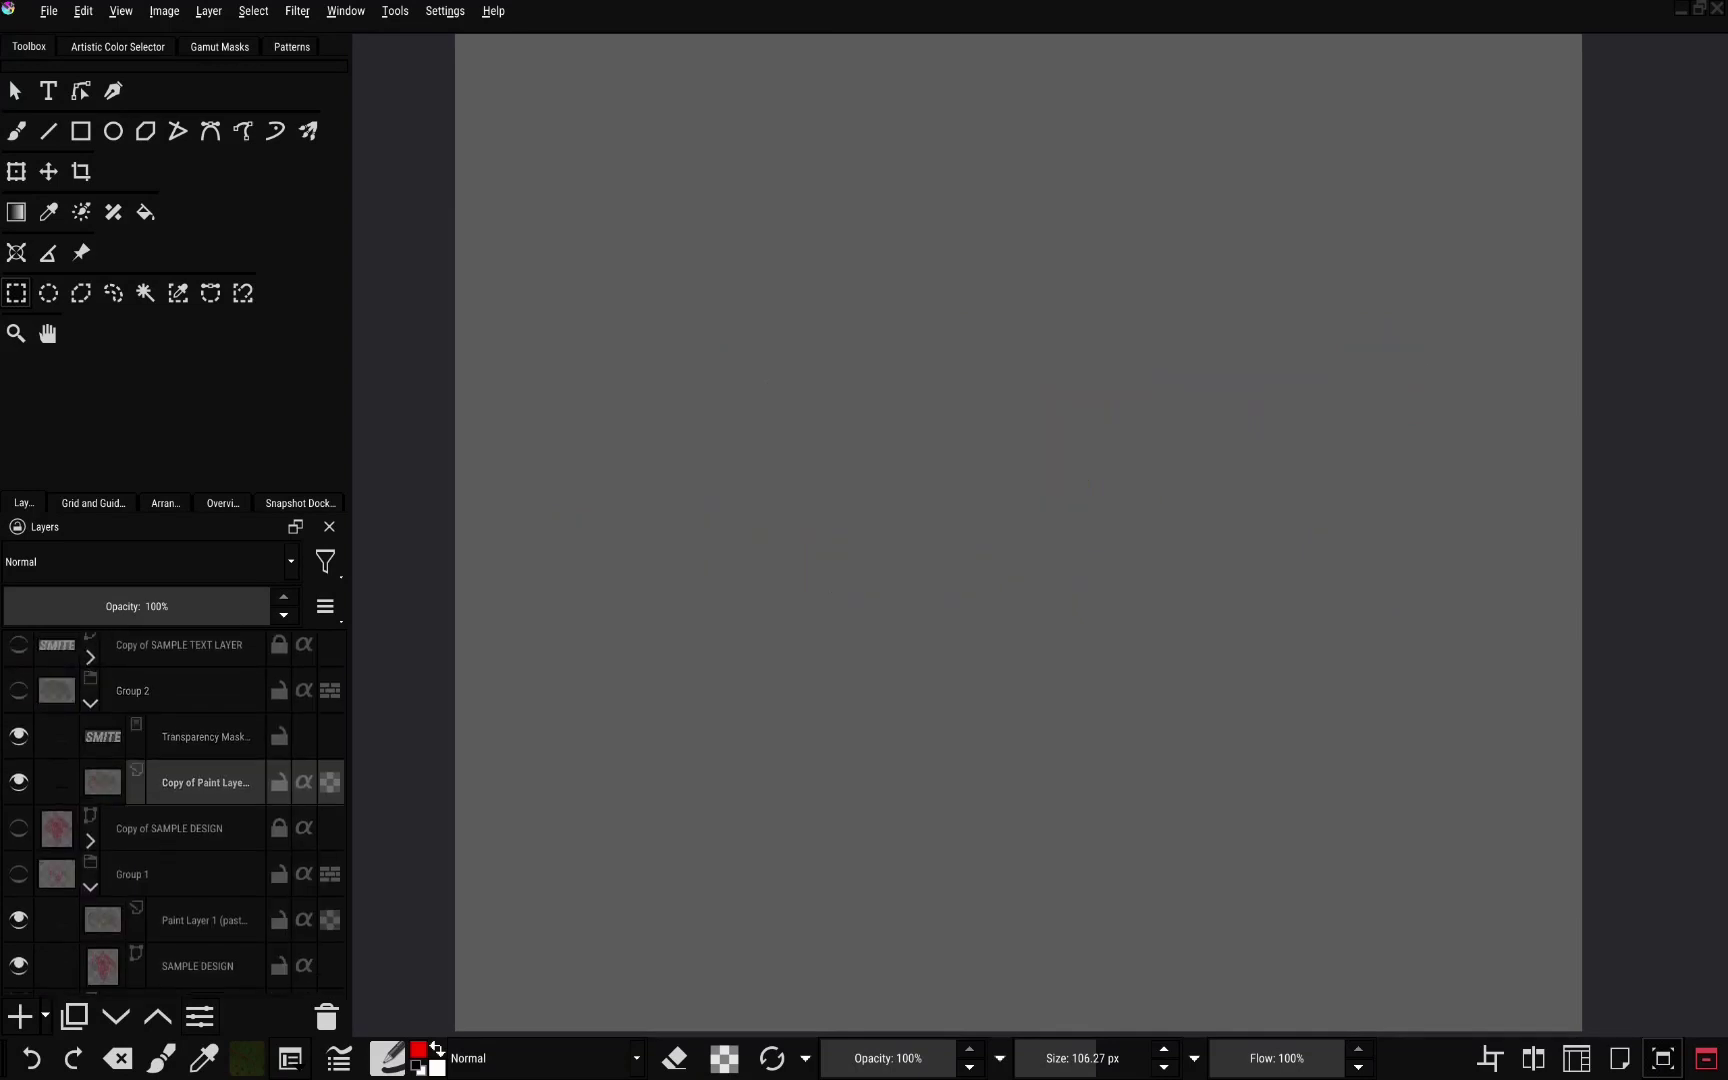
pyautogui.scroll(-2, 176, 812)
pyautogui.click(18, 787)
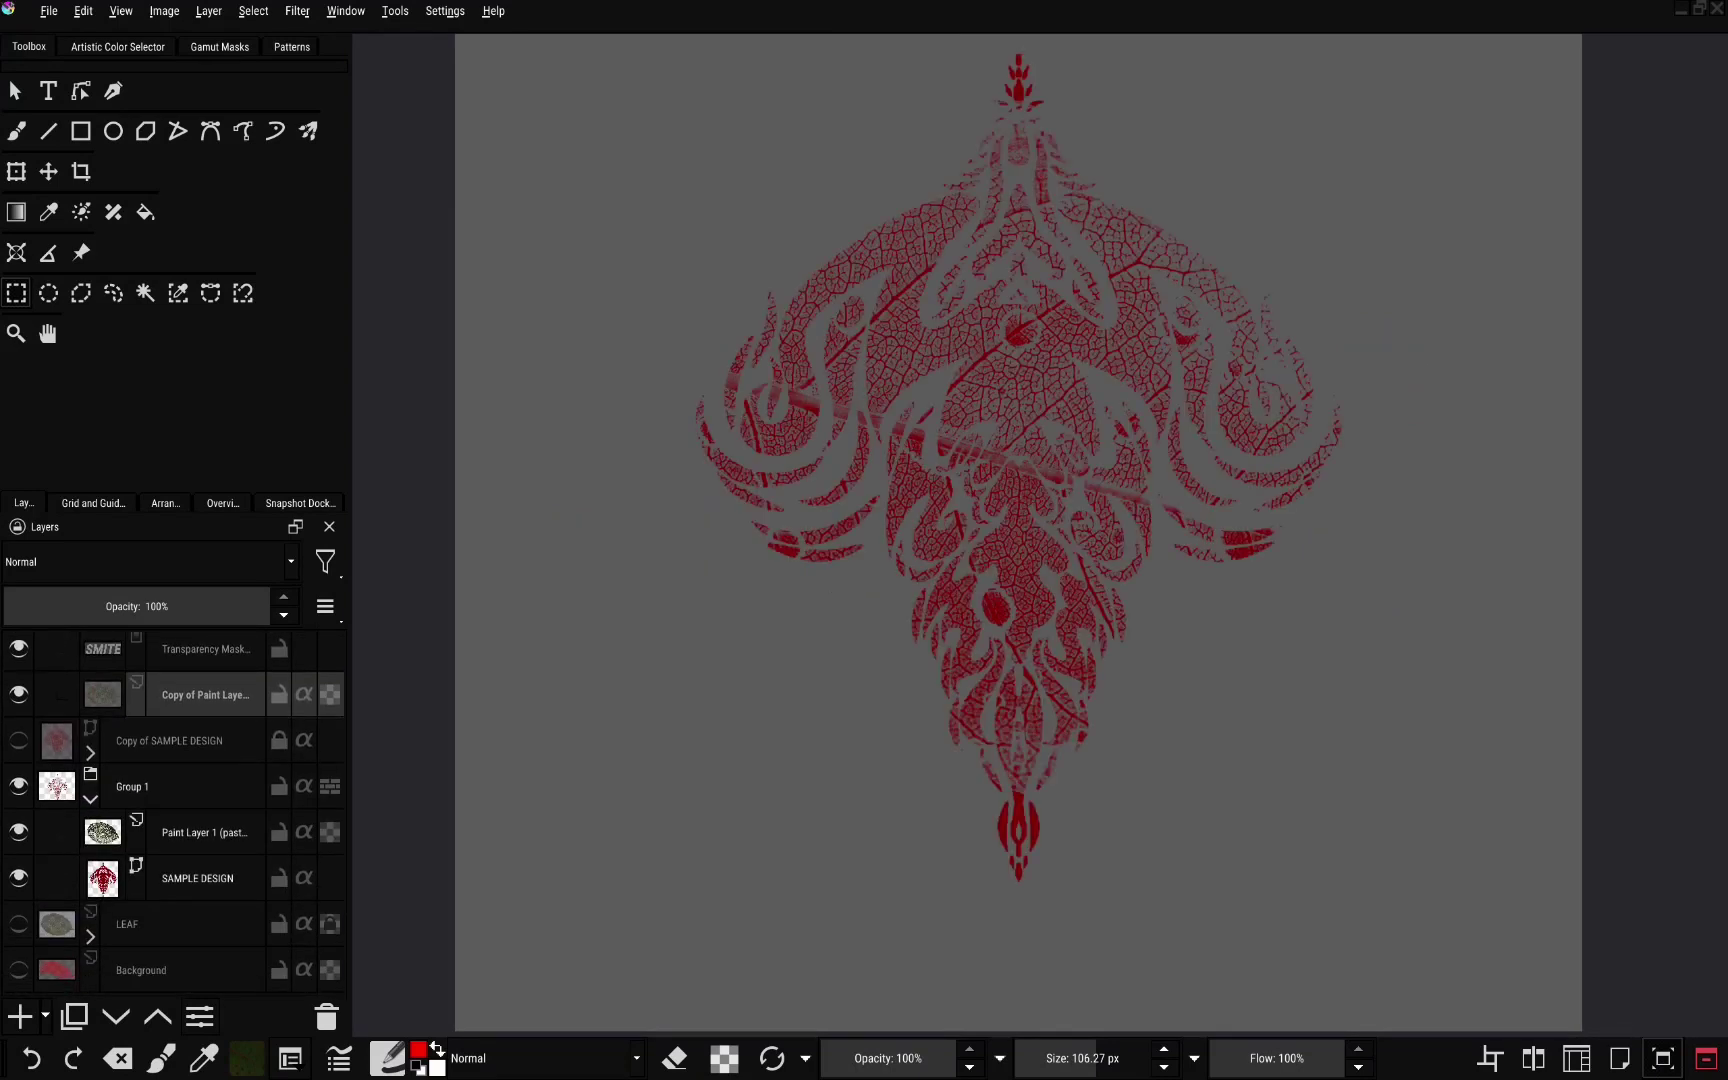
# Move SAMPLE DESIGN above the leaf paint layer in Group 1 and set the leaf layer's blending mode to Normal
pyautogui.click(198, 878)
pyautogui.moveTo(198, 878); pyautogui.dragTo(198, 815)
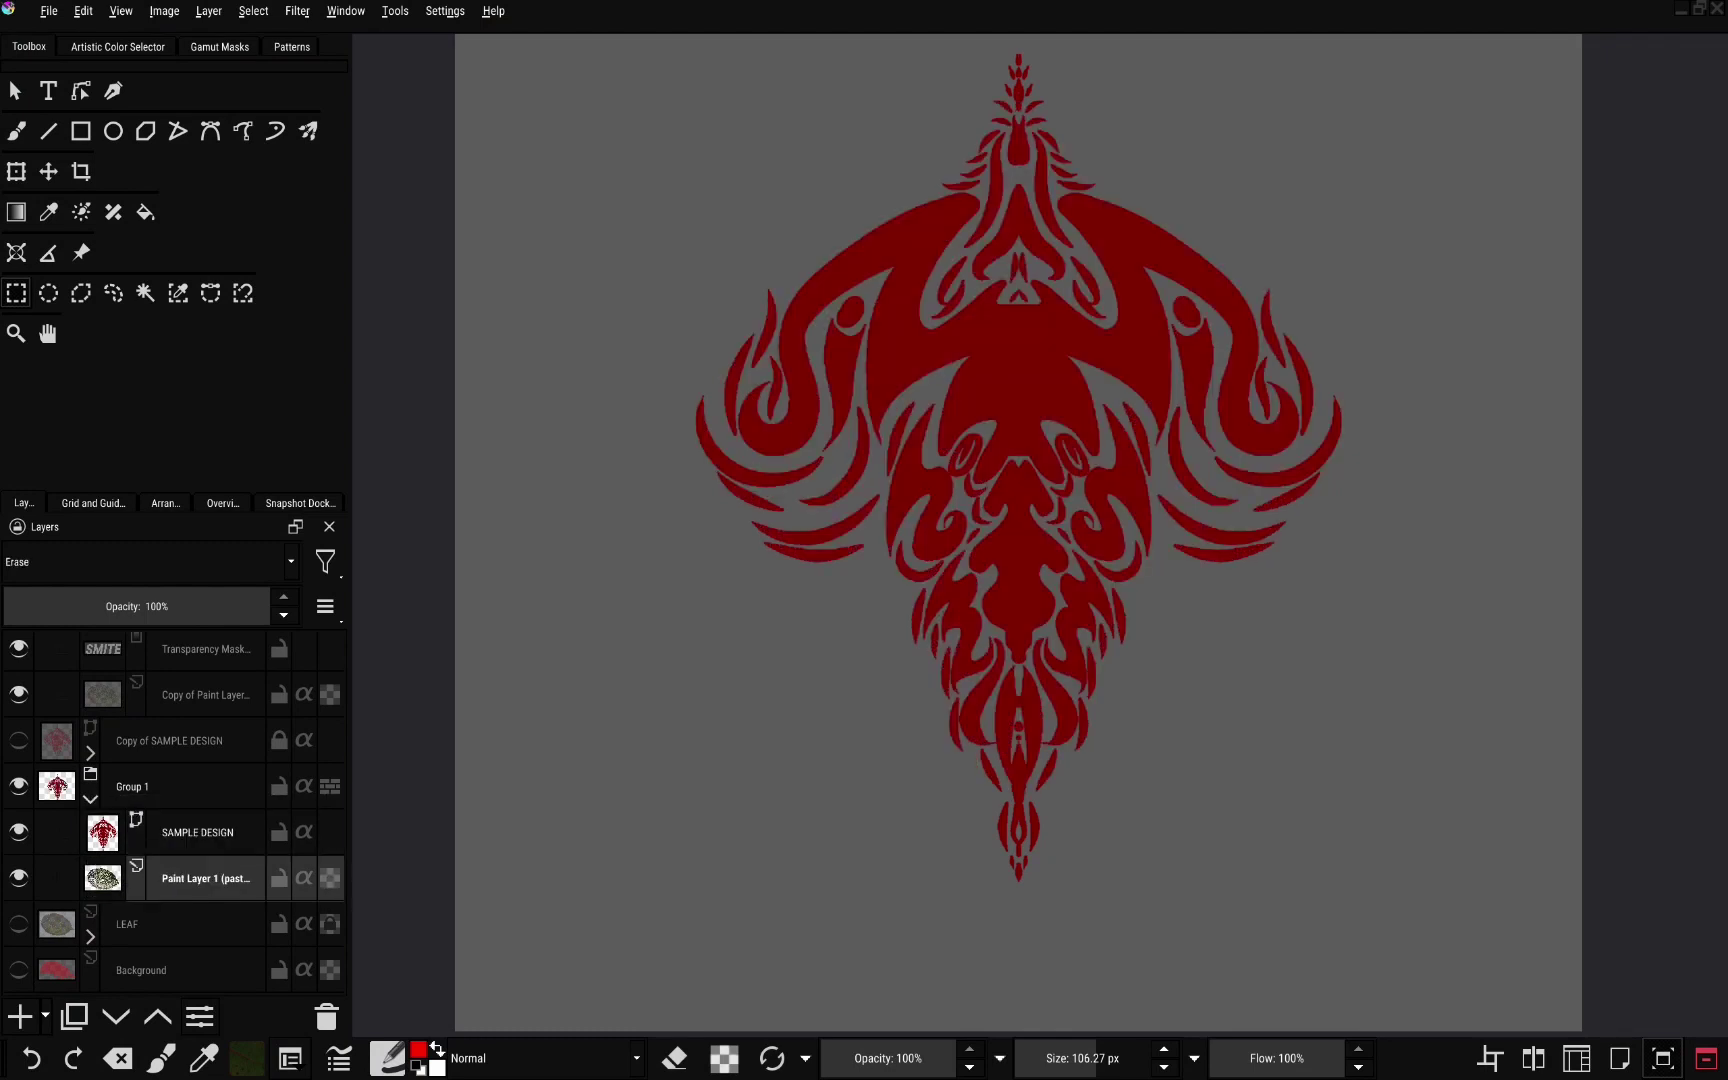
pyautogui.click(140, 562)
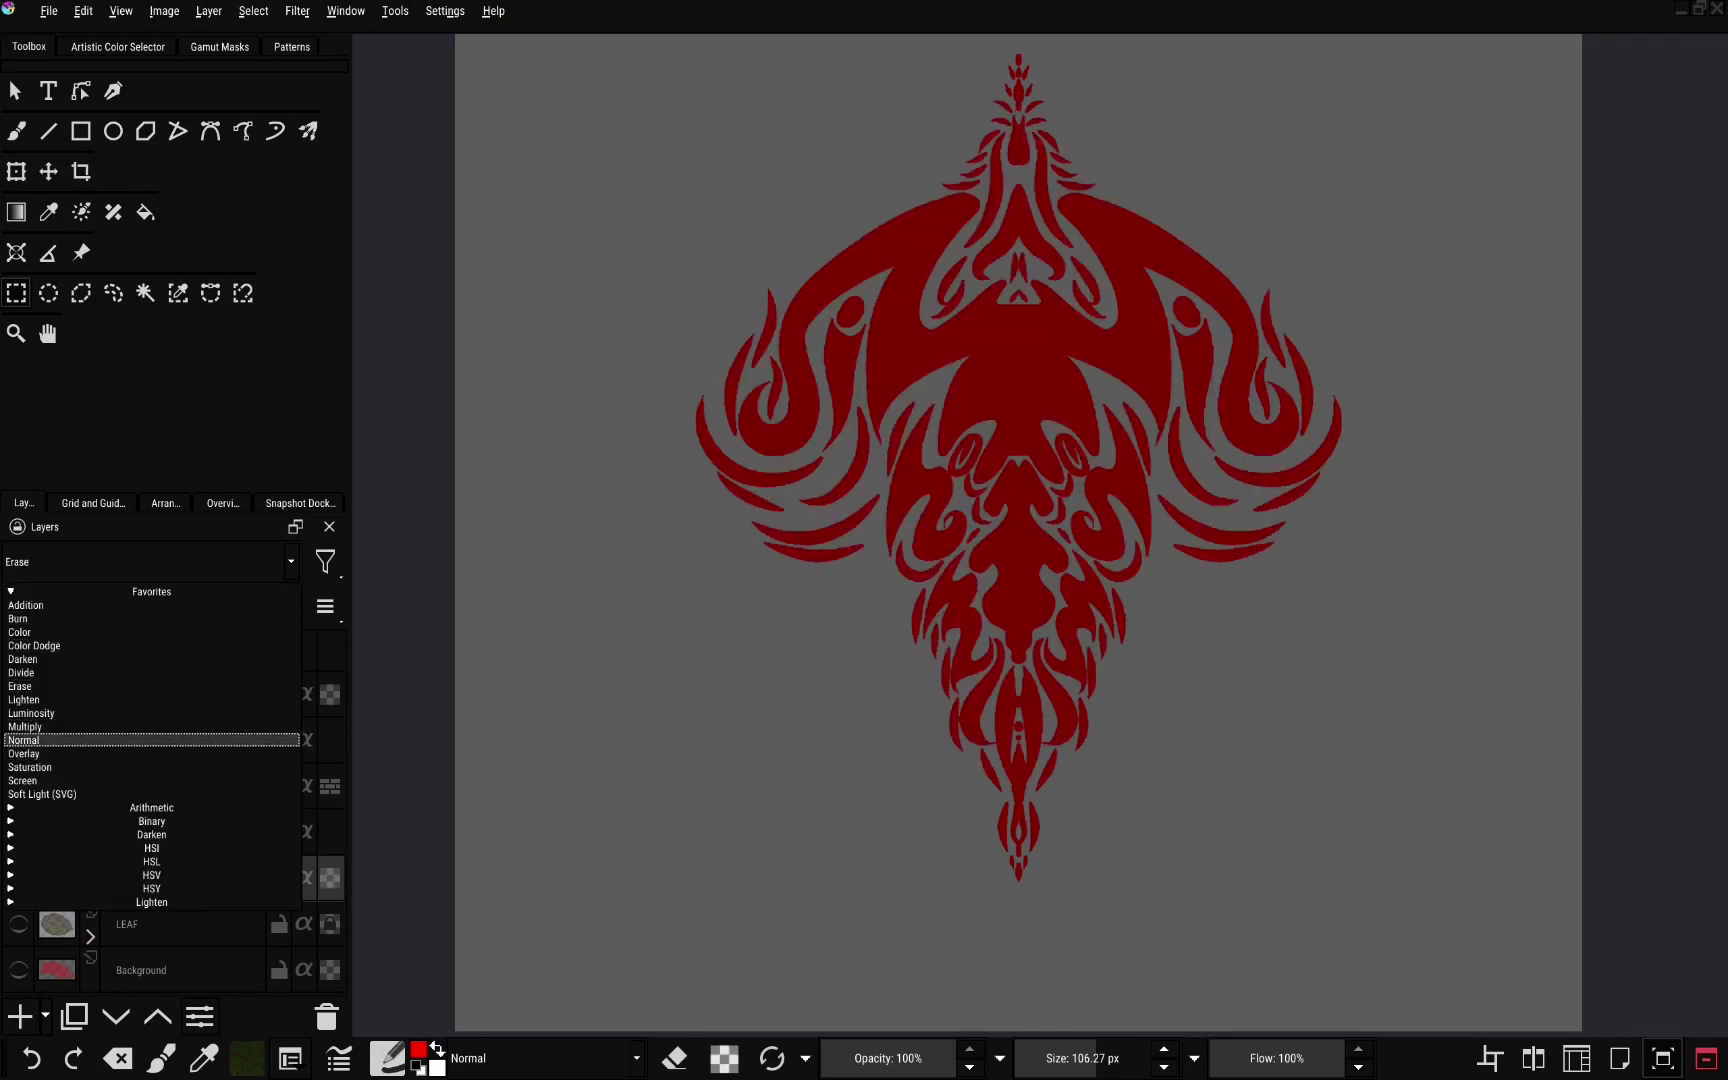
pyautogui.click(140, 740)
# Convert the SAMPLE DESIGN layer in Group 1 to a transparency mask
pyautogui.click(198, 832)
pyautogui.rightClick(200, 832)
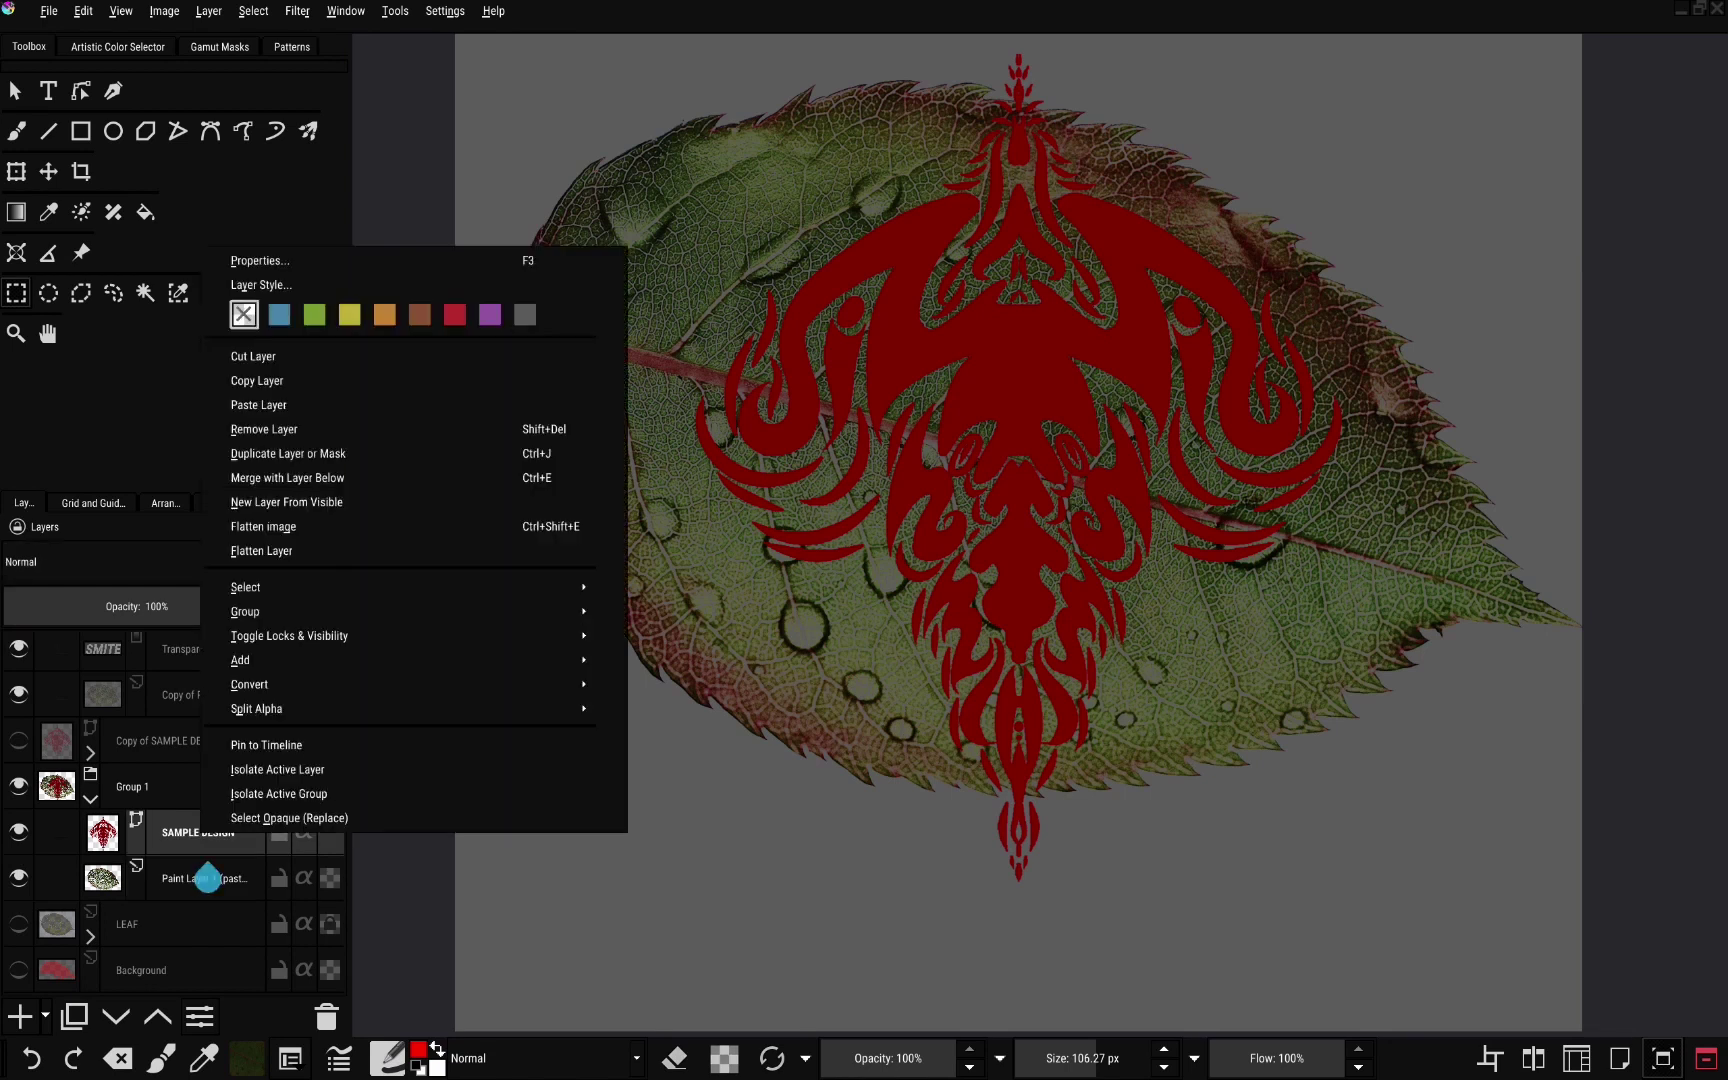
pyautogui.moveTo(400, 684)
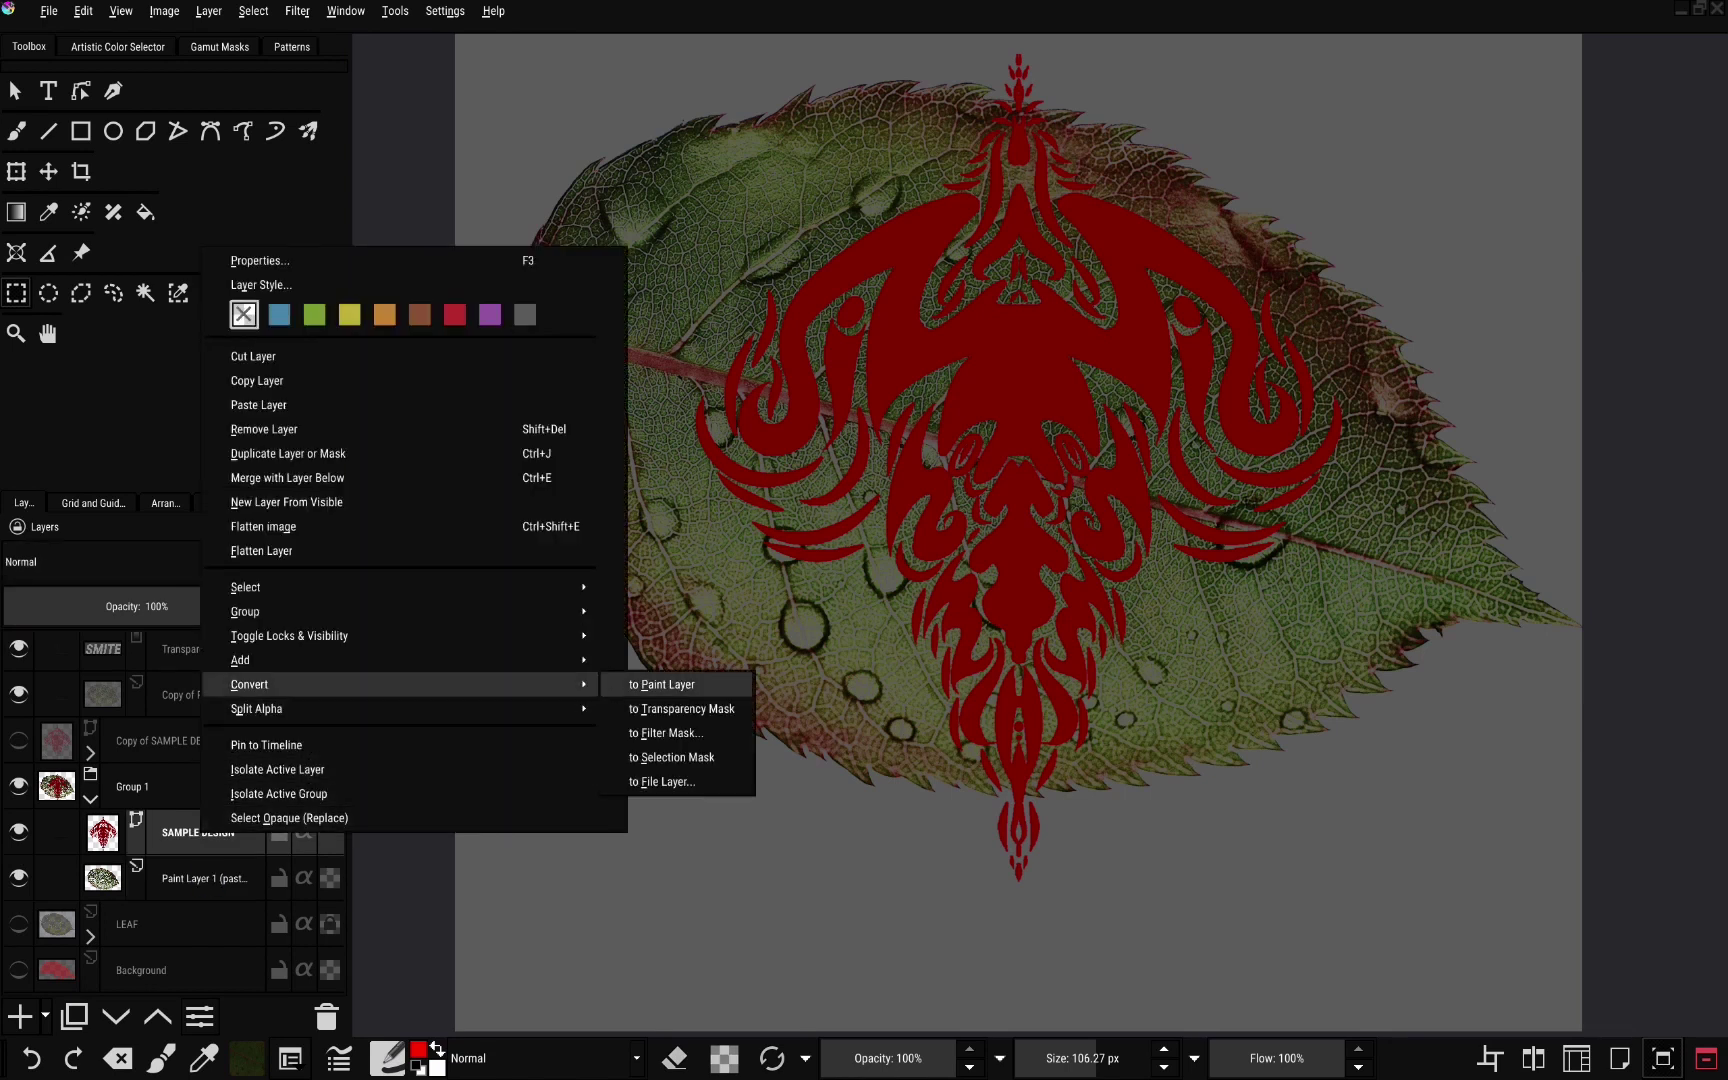
pyautogui.click(680, 708)
# Examine the leaf texture and edges within the masked sample design, both close up and as a whole
pyautogui.scroll(5, 1178, 299)
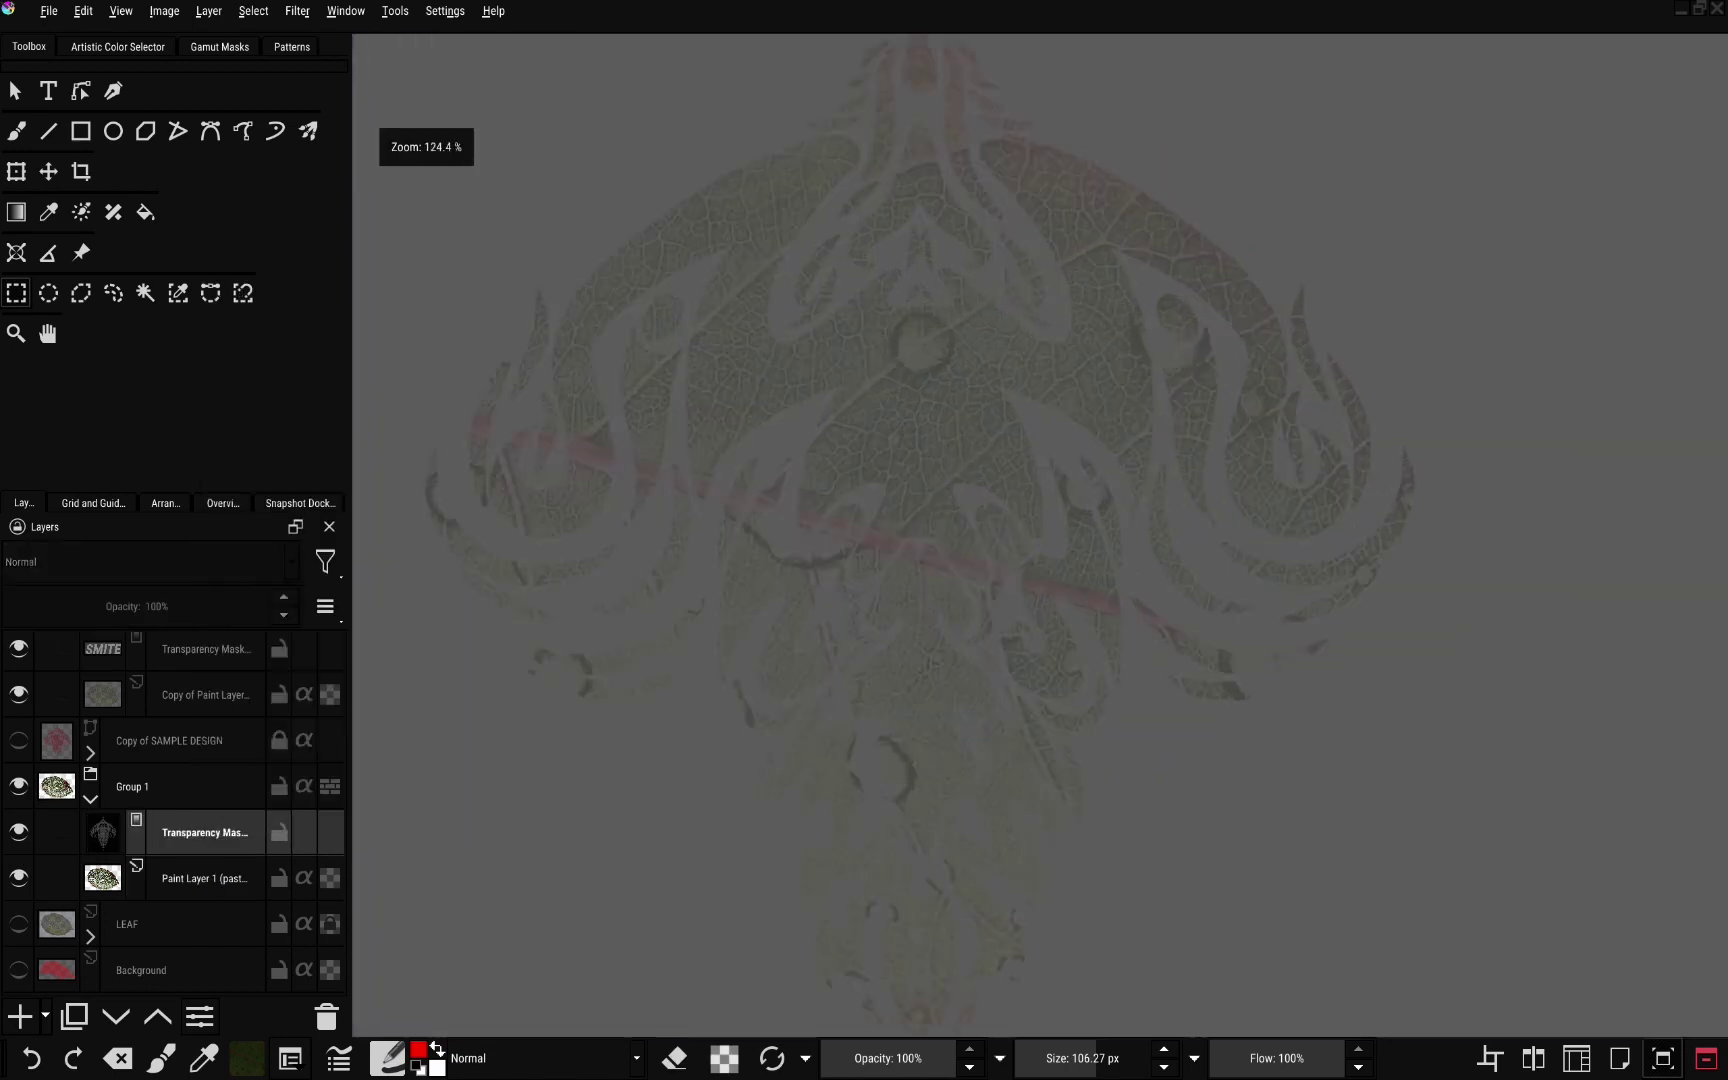
pyautogui.scroll(-2, 1178, 299)
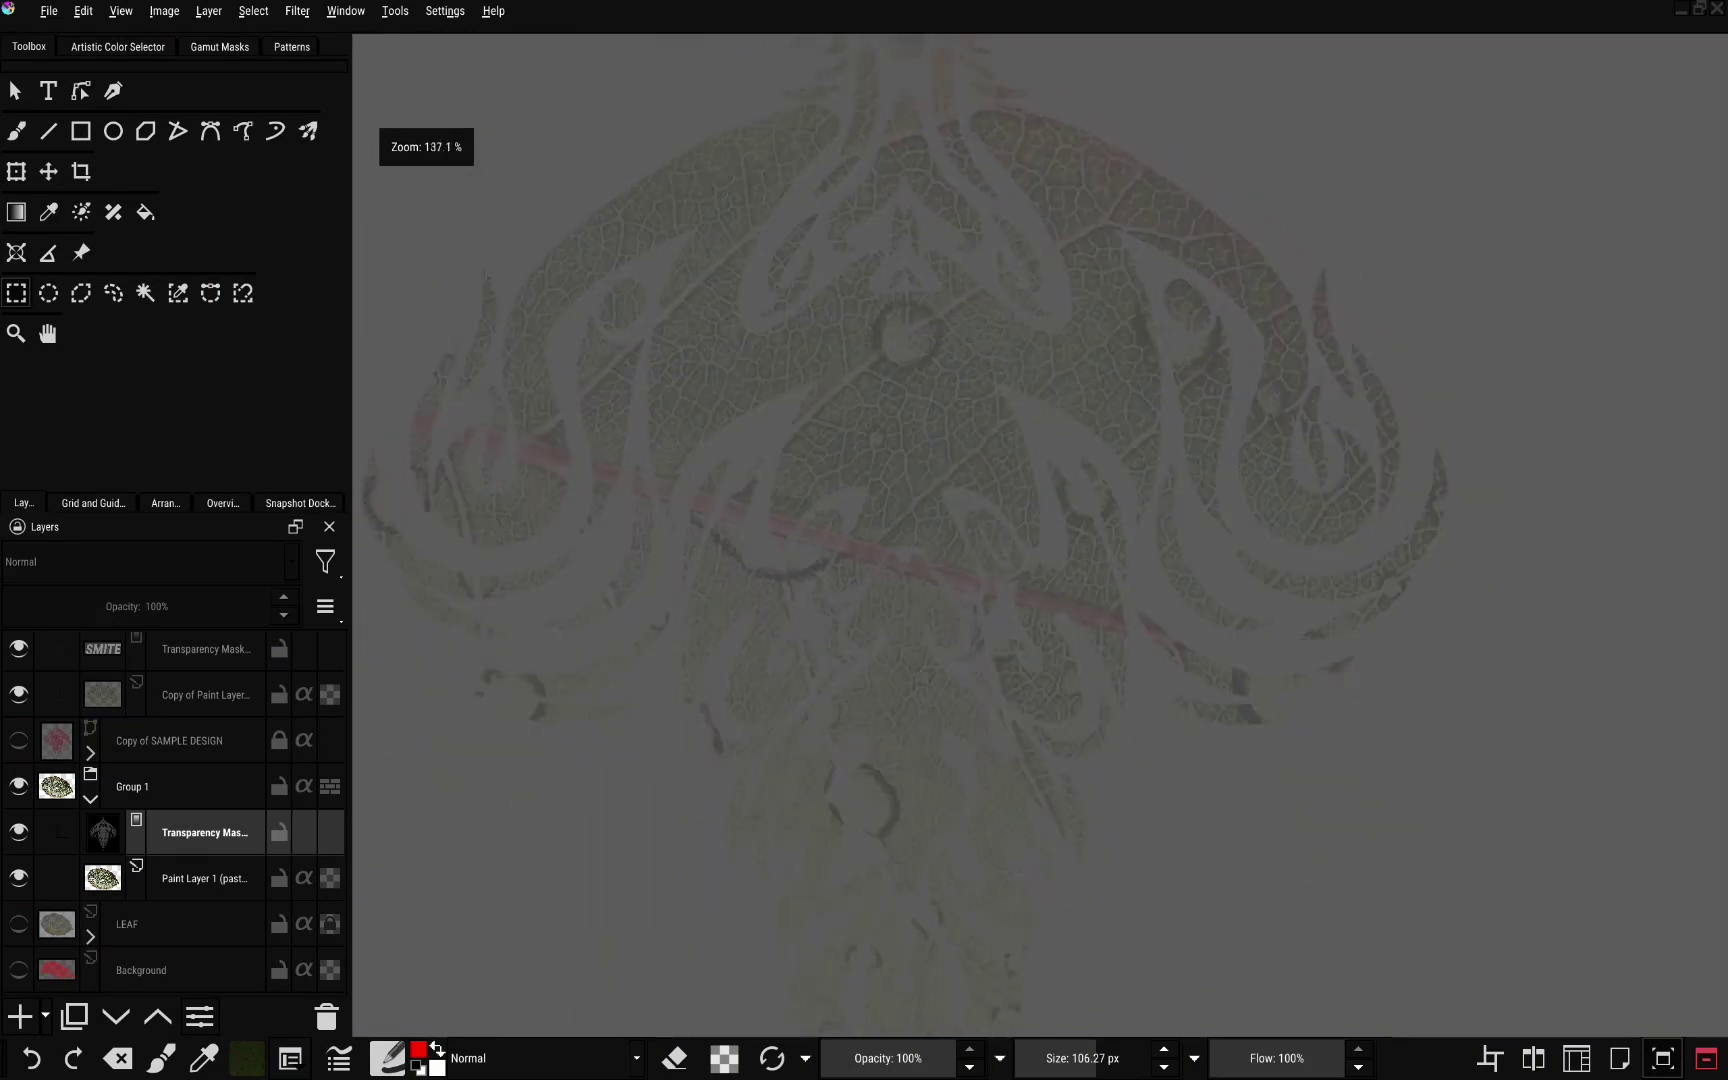
pyautogui.scroll(-3, 1178, 299)
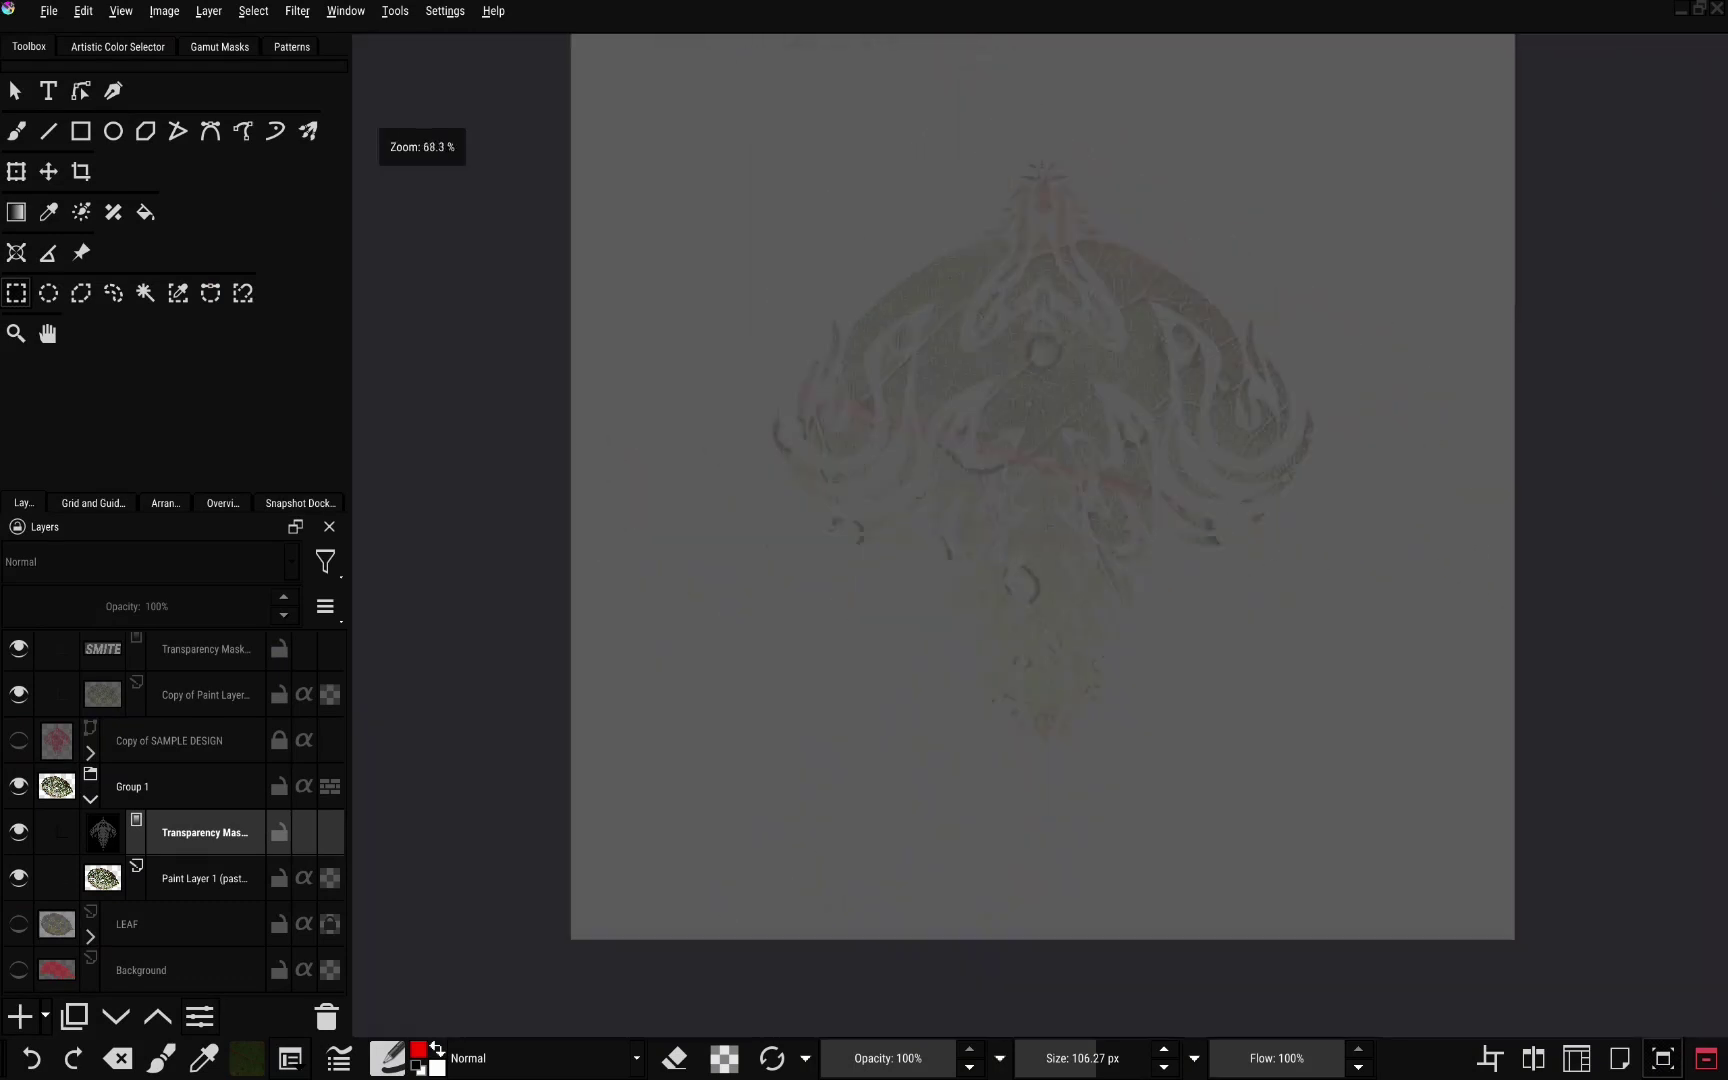
pyautogui.scroll(1, 960, 540)
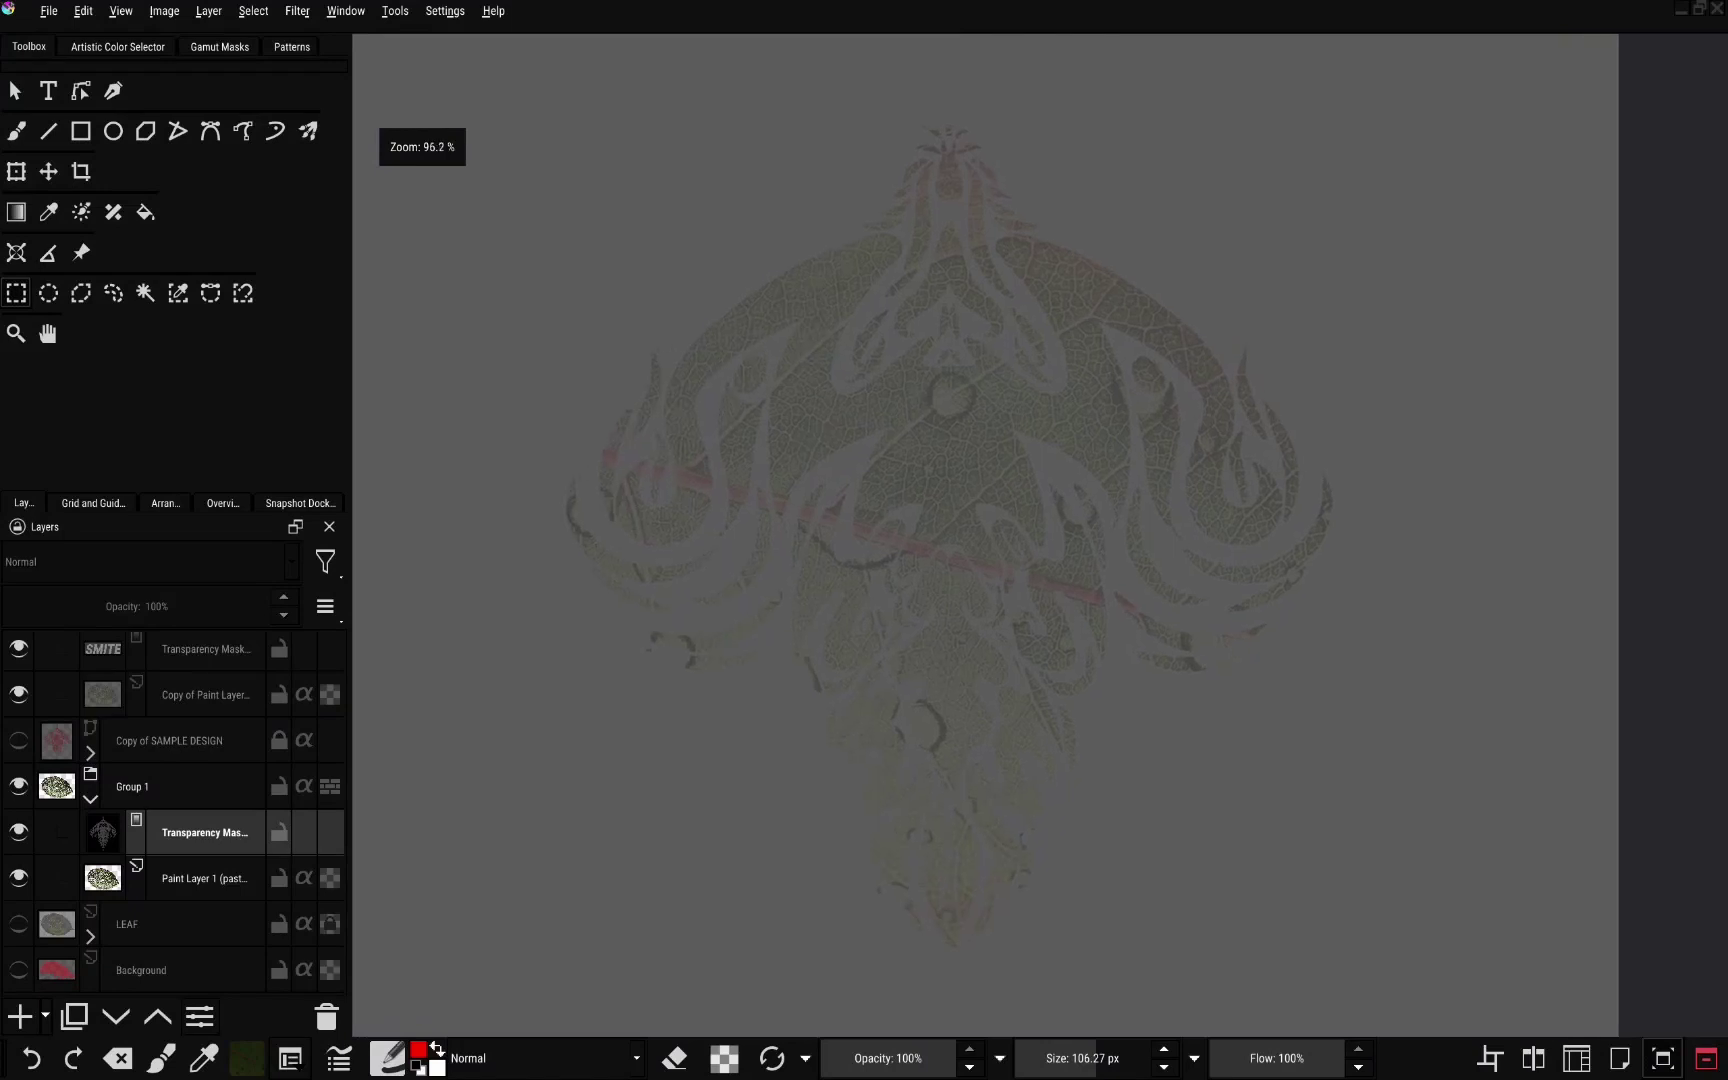
pyautogui.scroll(2, 1070, 690)
pyautogui.scroll(-2, 1237, 610)
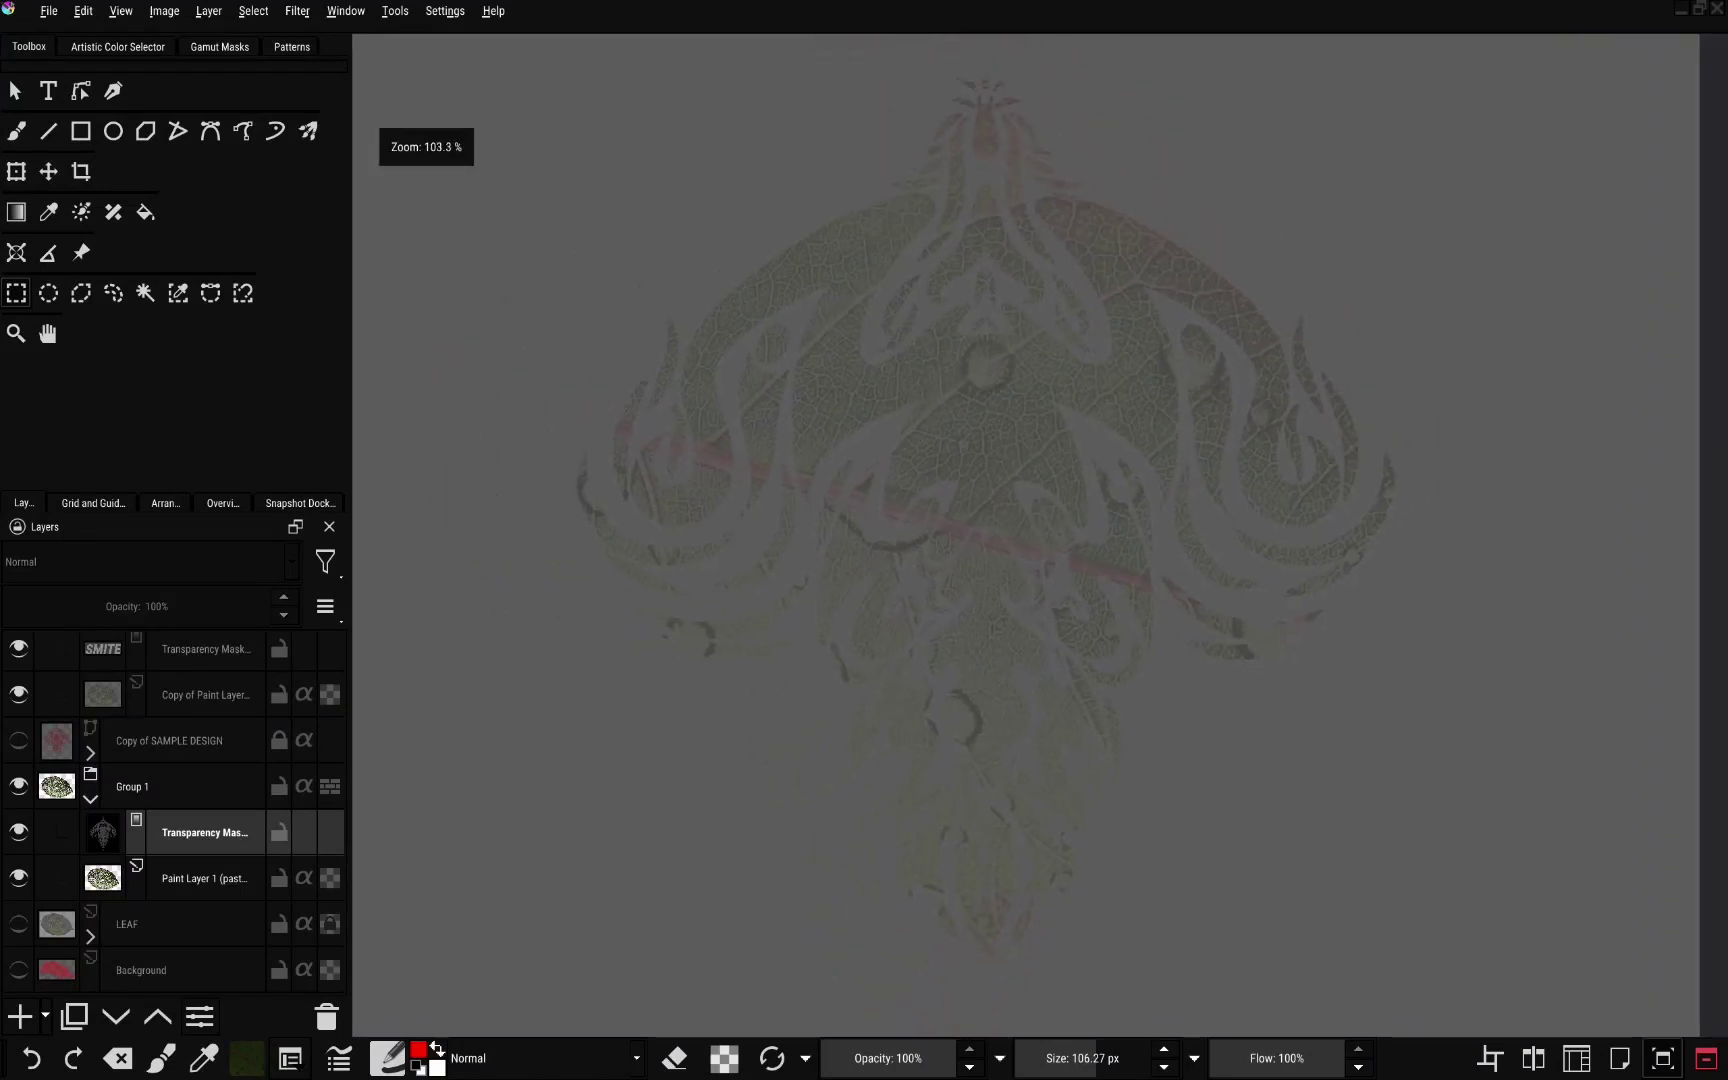